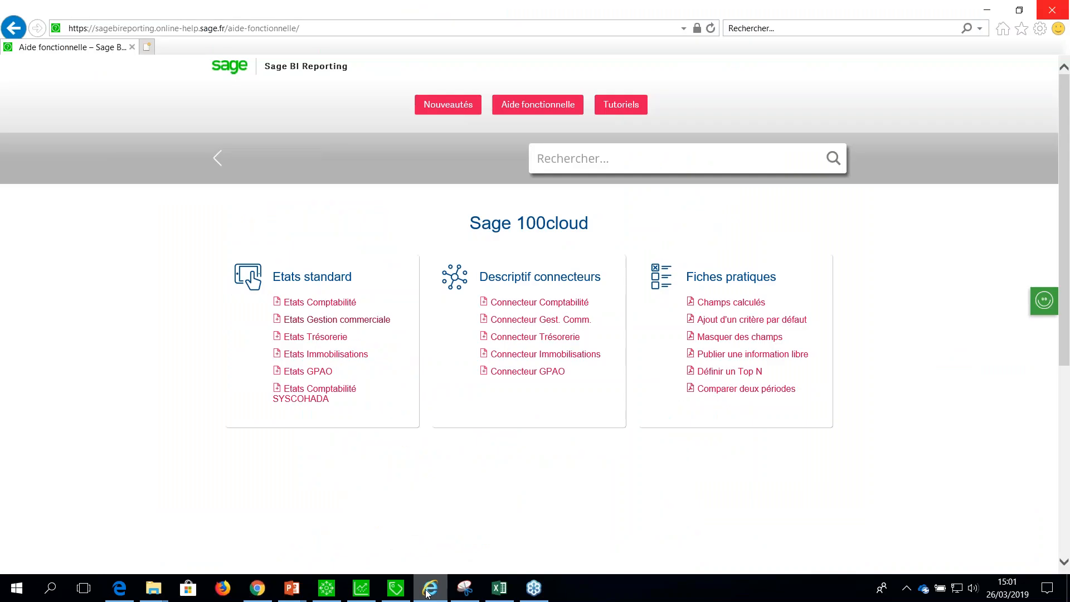
mouse_move(333, 591)
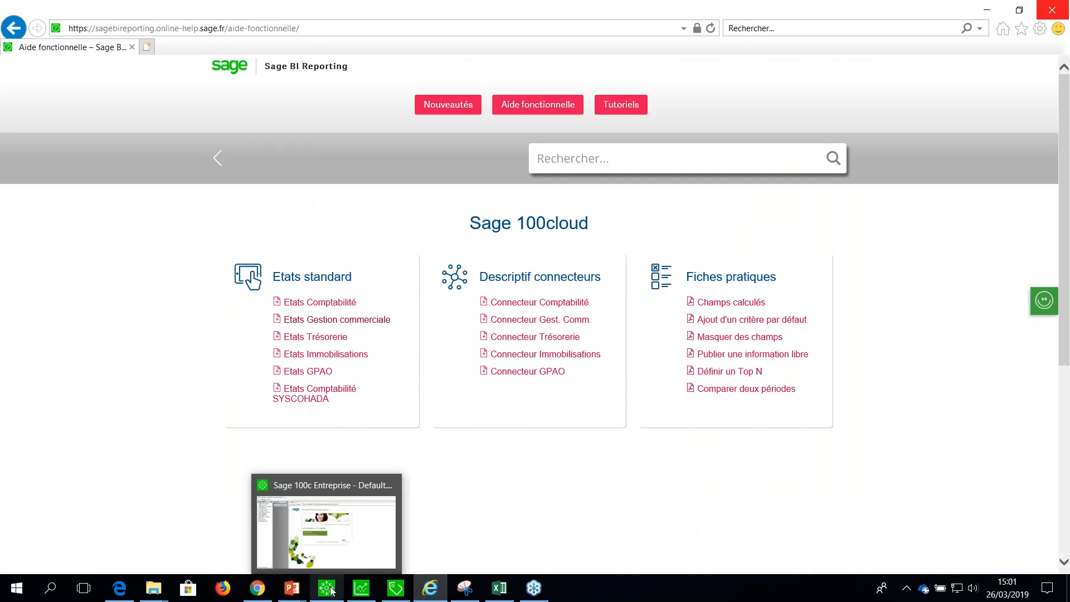
click(395, 588)
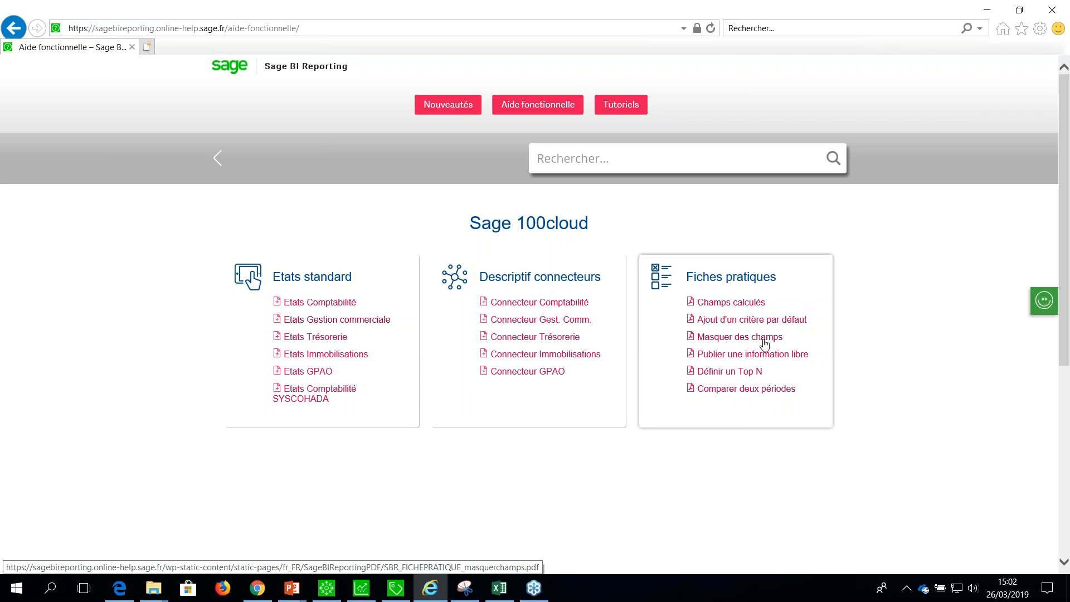
Open the Etats Gestion commerciale workbook SBR_gescom.xlsx from the help page, maximize it and look over its Prise en Main sheet.
click(313, 323)
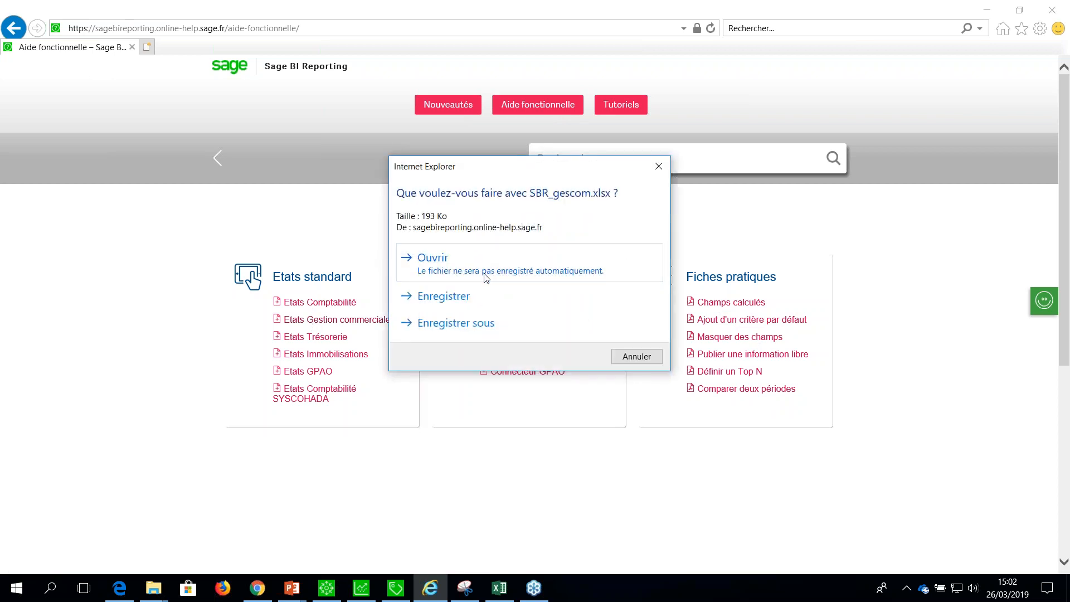
click(428, 262)
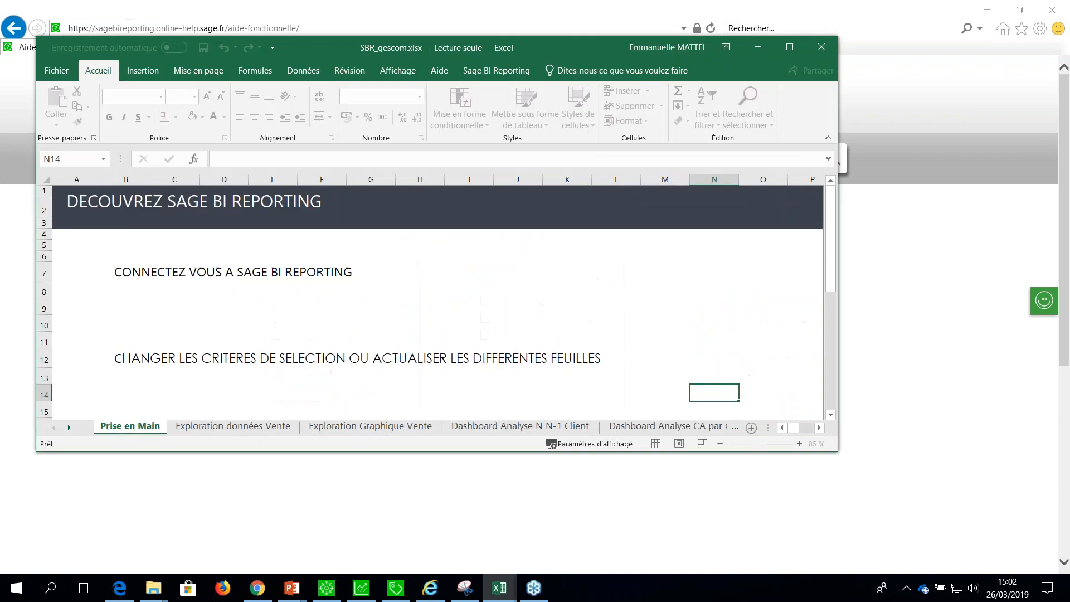
click(790, 47)
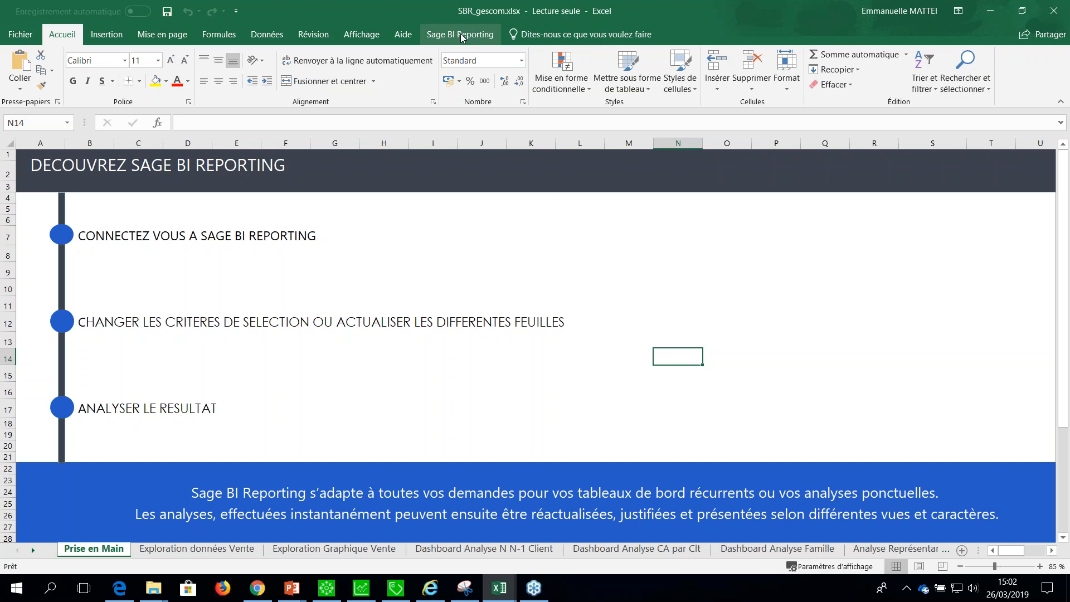
scroll(344, 336, down, 5)
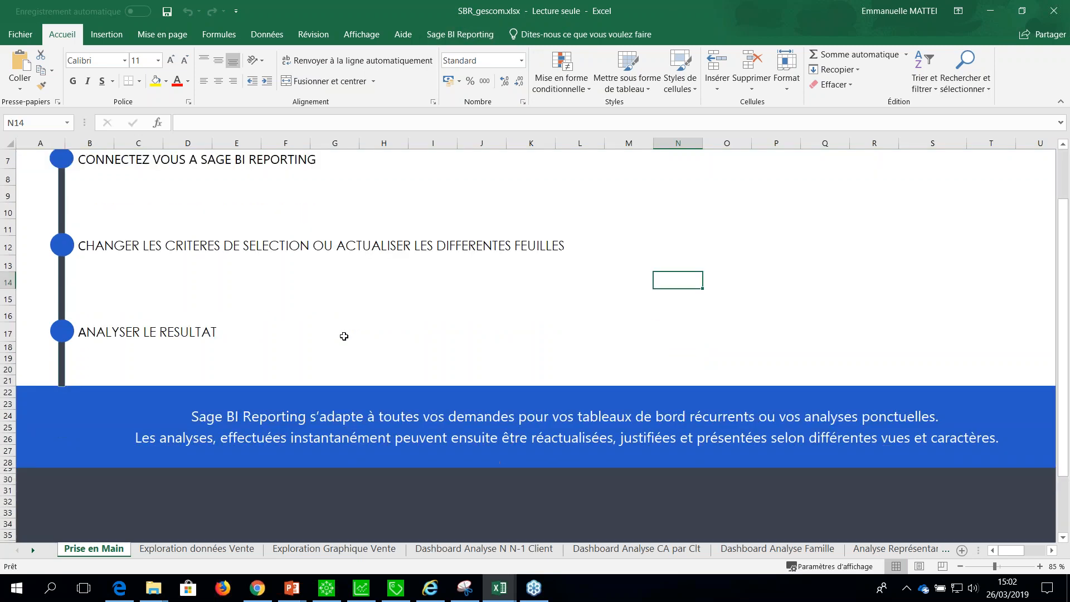
scroll(344, 336, up, 5)
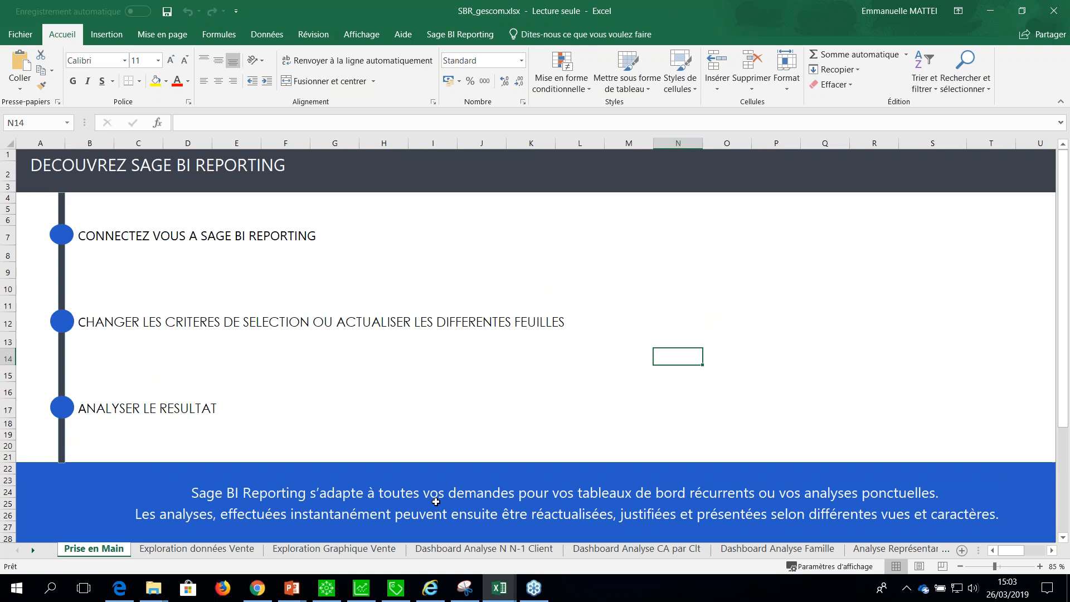
Open a Sage BI Reporting session on the SBR solution as Admin, entering the account password.
click(483, 37)
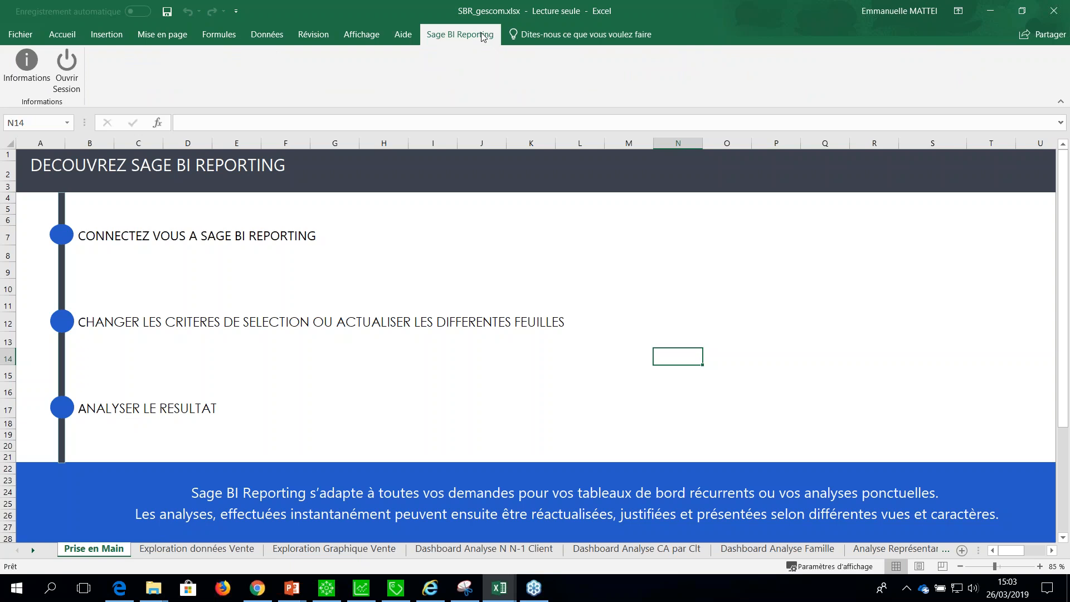
click(71, 79)
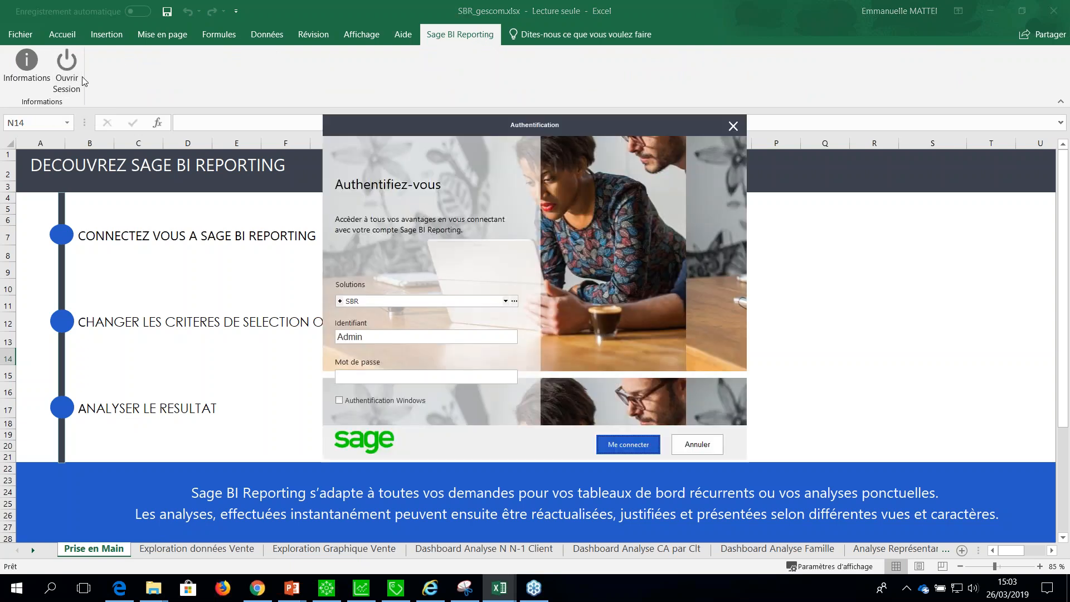
click(358, 378)
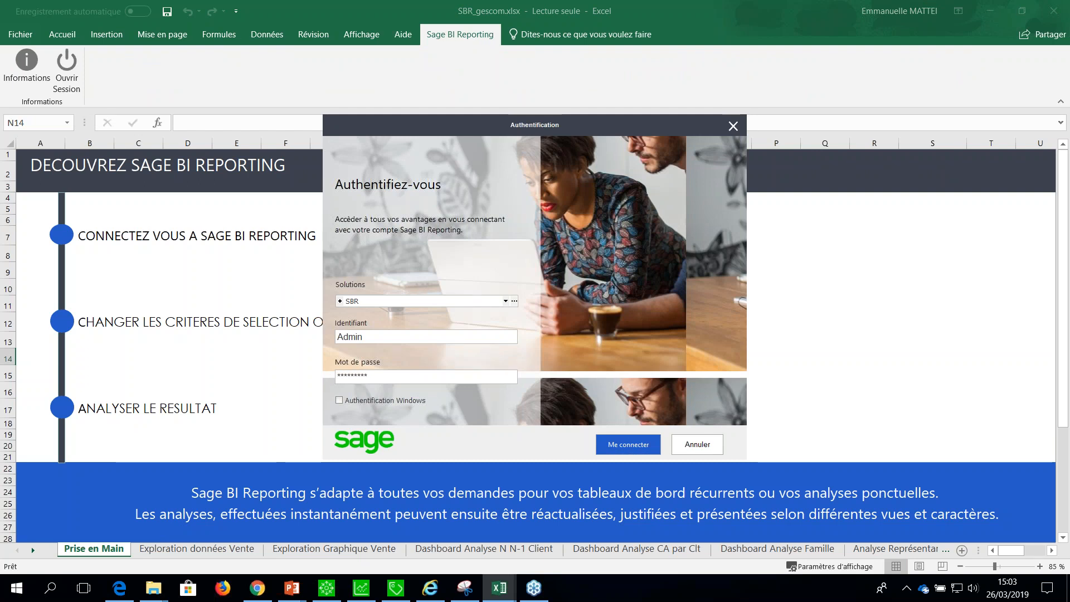
key(Return)
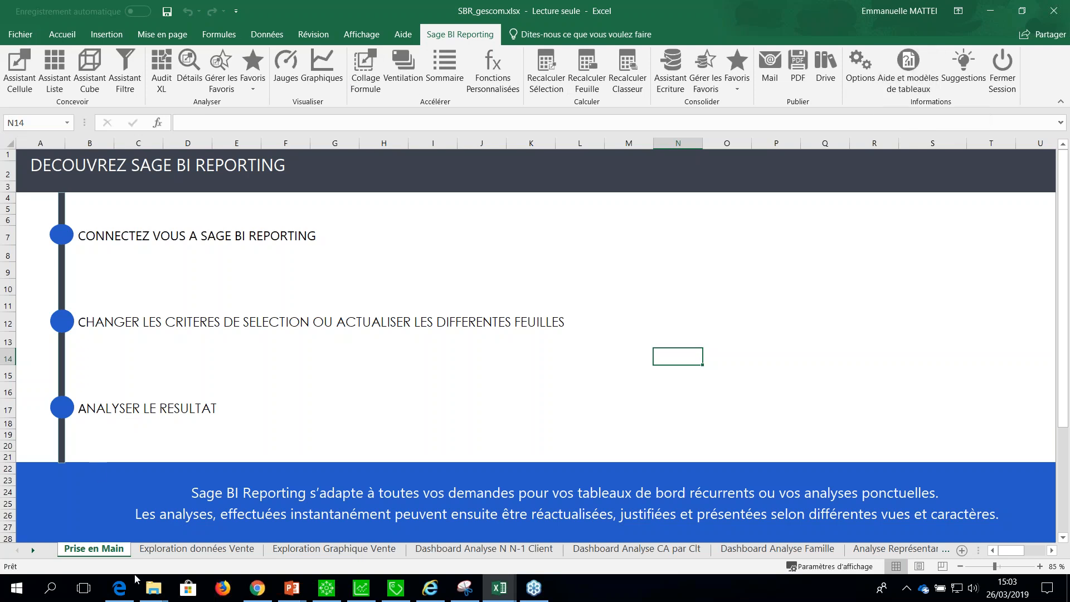
On the Exploration données Vente sheet, set the company filter to EM SARL and restrict the year to 2017.
click(174, 551)
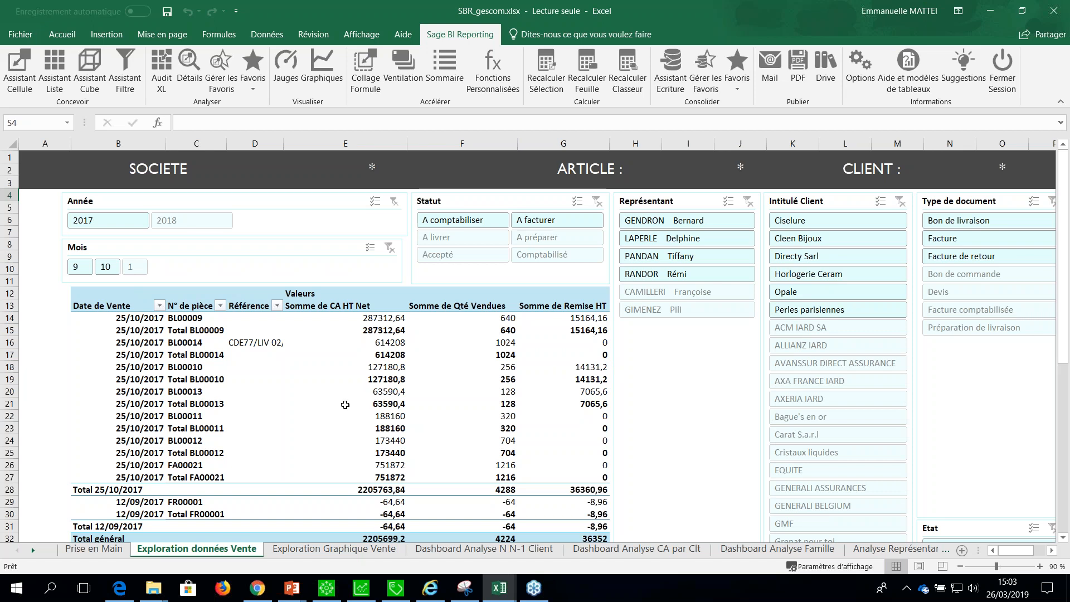
click(352, 167)
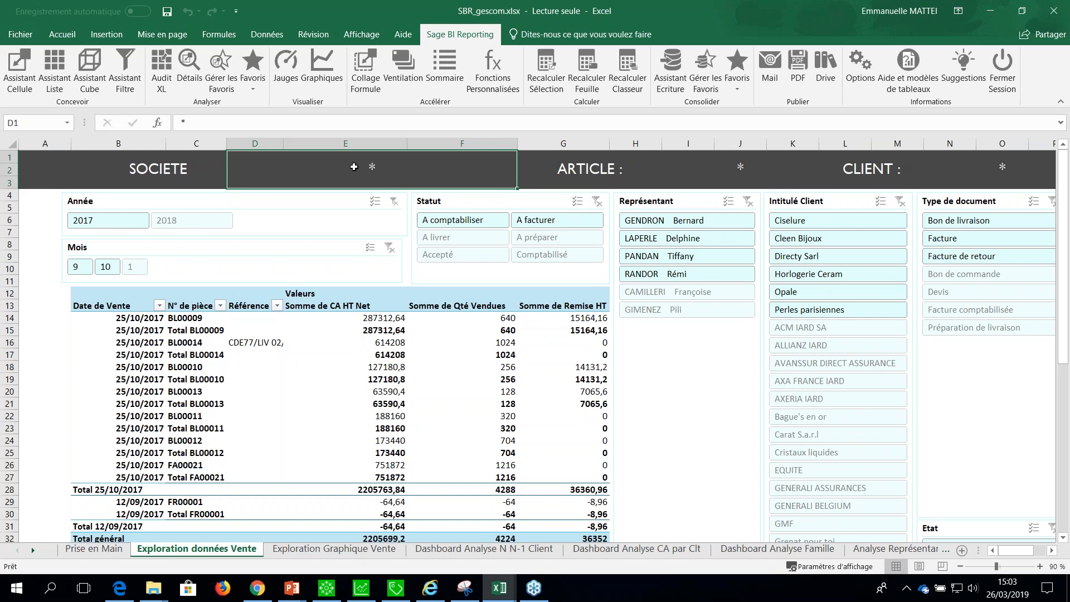
double_click(354, 167)
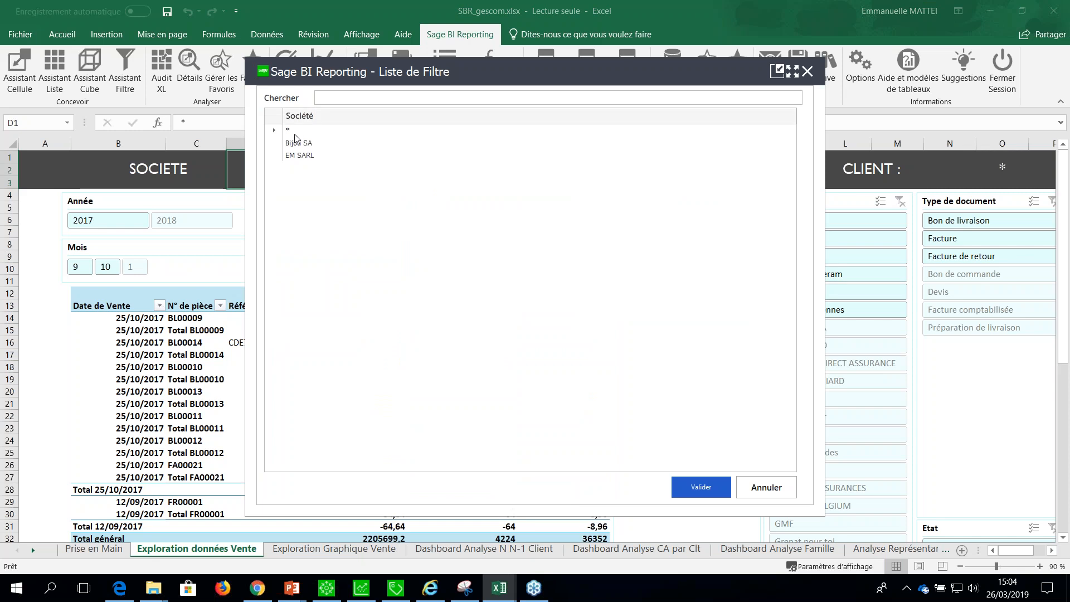
click(301, 159)
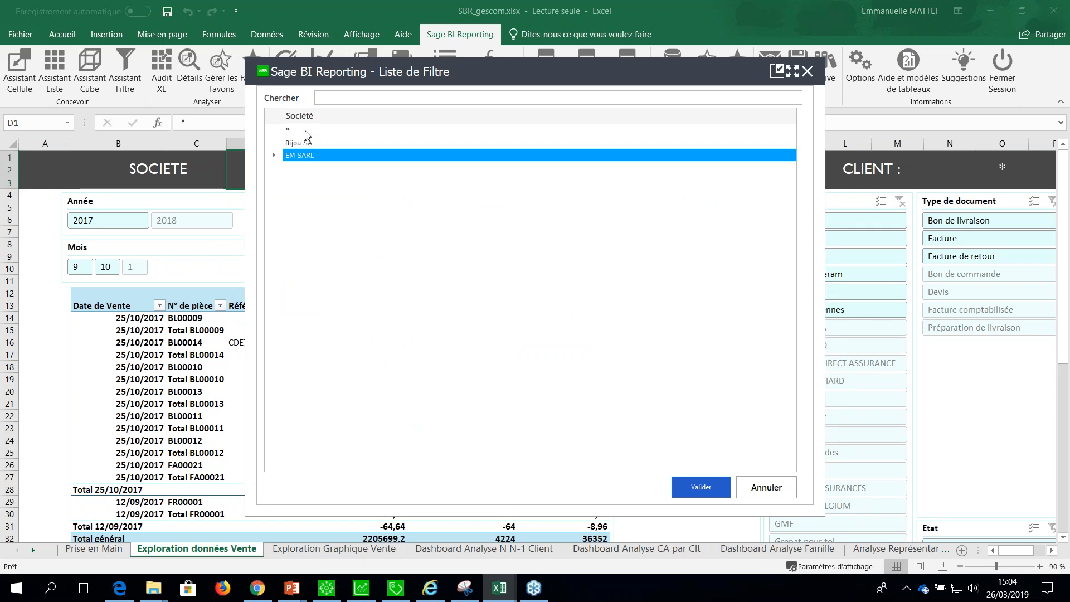
click(306, 134)
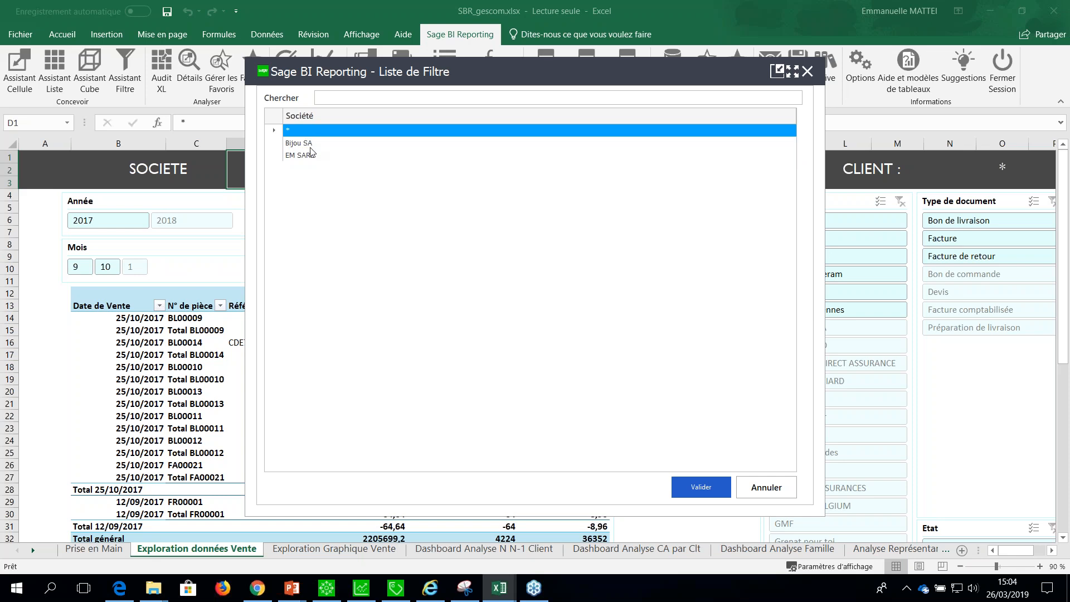
click(310, 155)
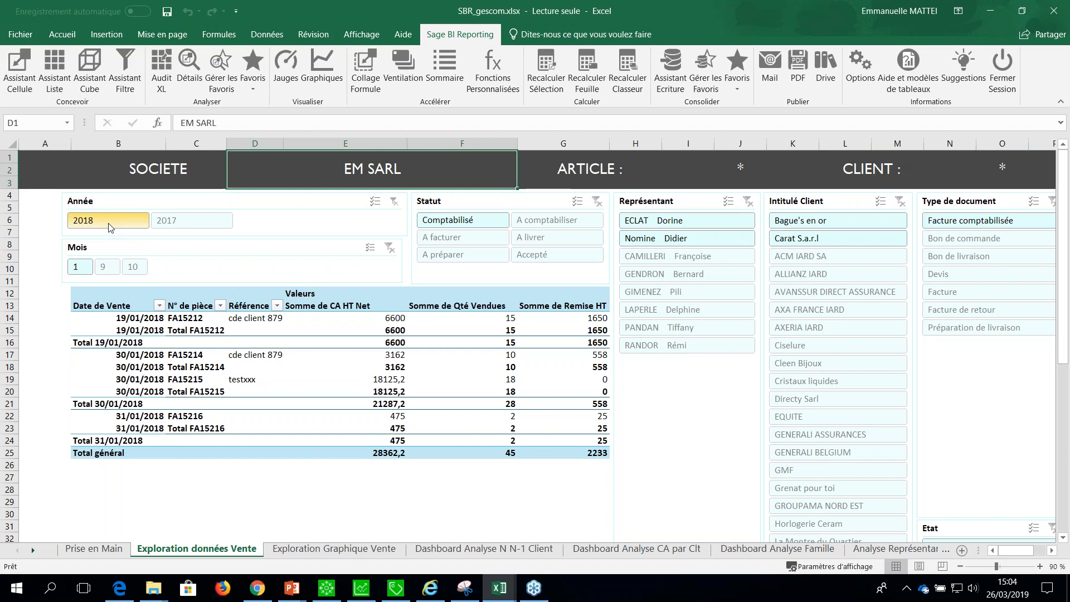
click(186, 223)
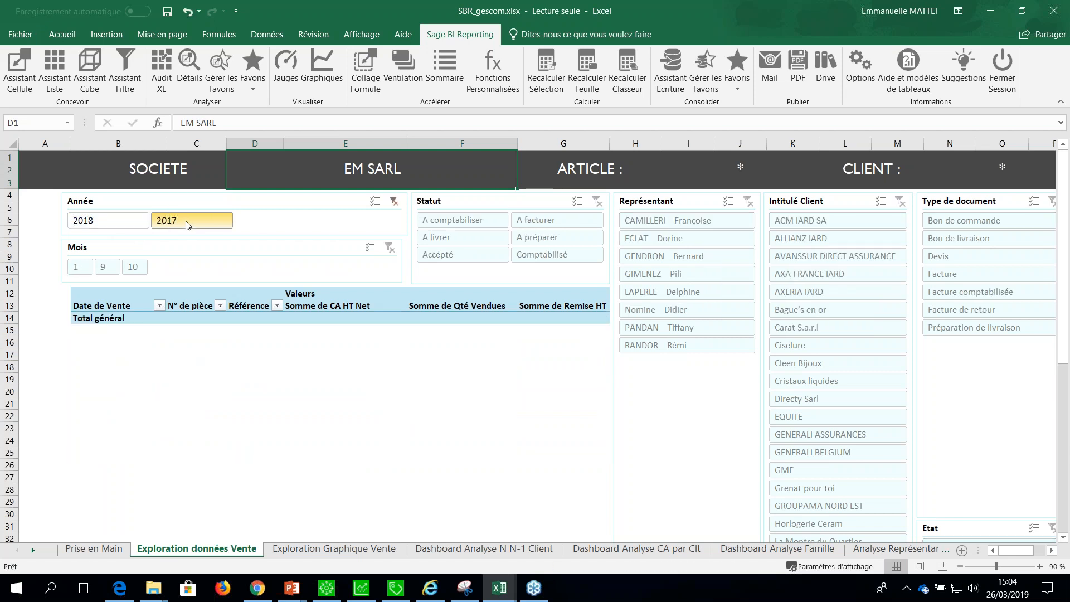
Set the sheet's period filter to the range 201405 to 201903.
drag(1020, 551, 1032, 552)
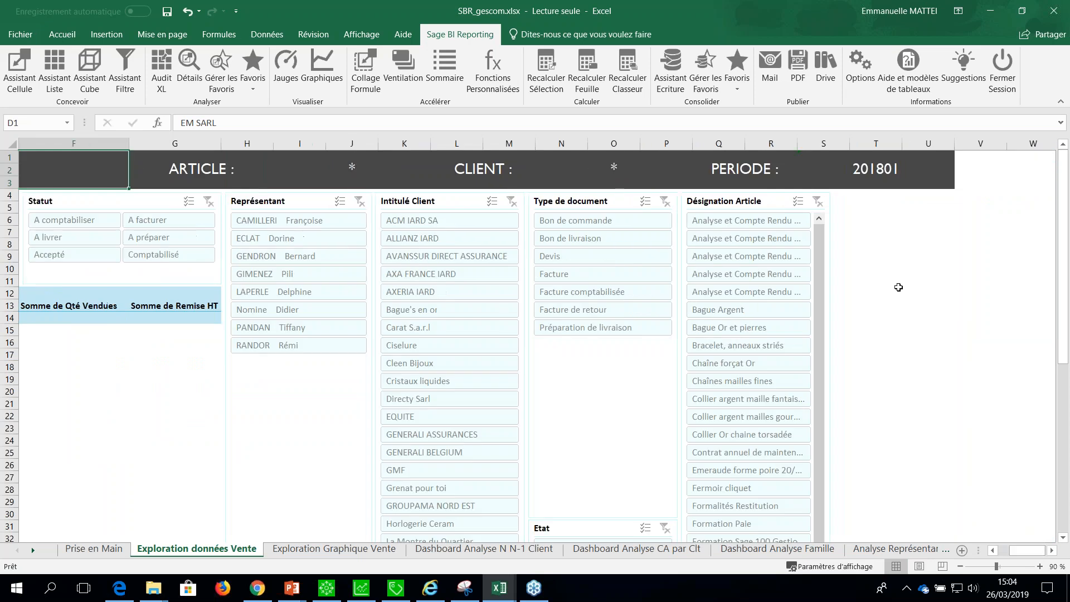
double_click(870, 170)
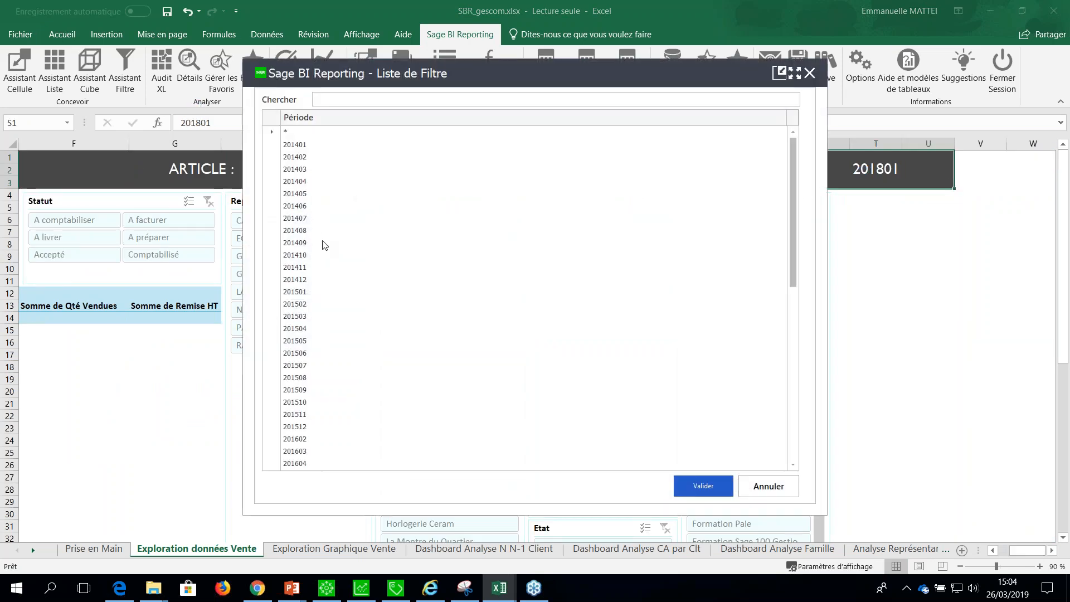
click(301, 195)
scroll(619, 212, down, 10)
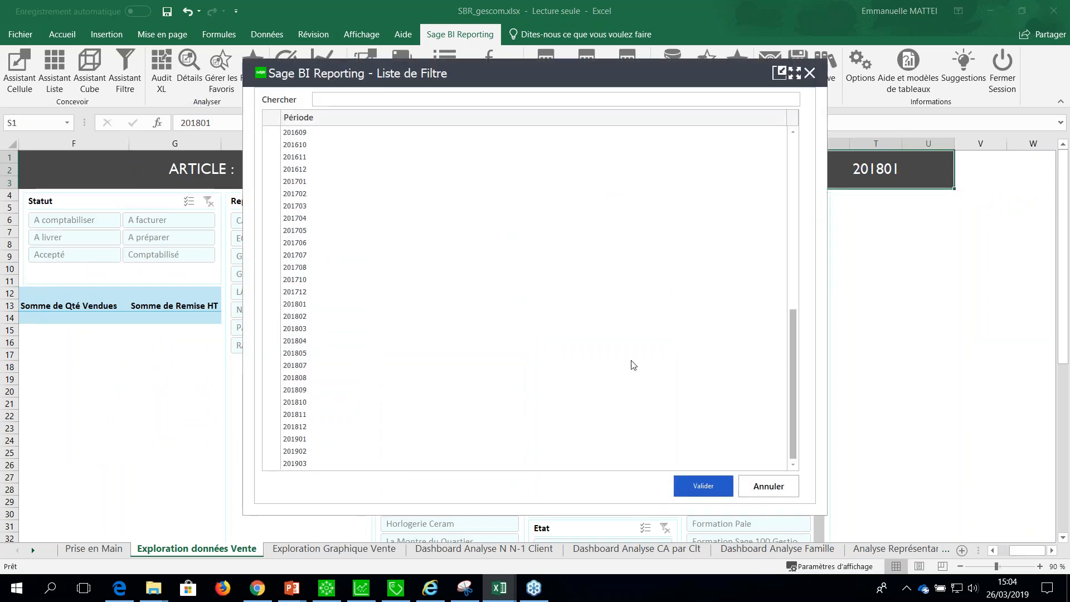
shift+click(293, 465)
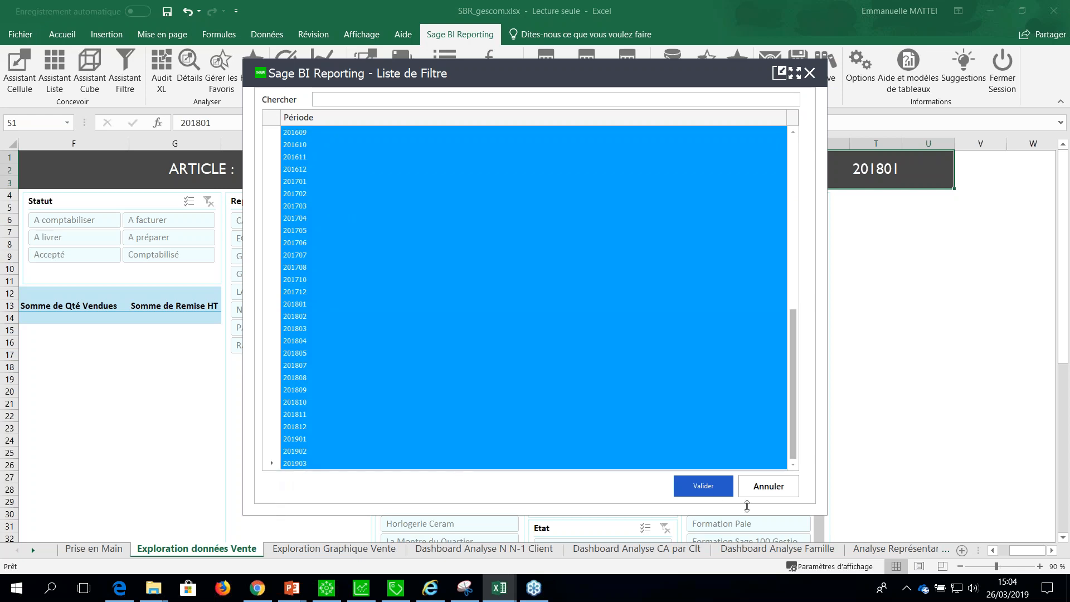
click(704, 485)
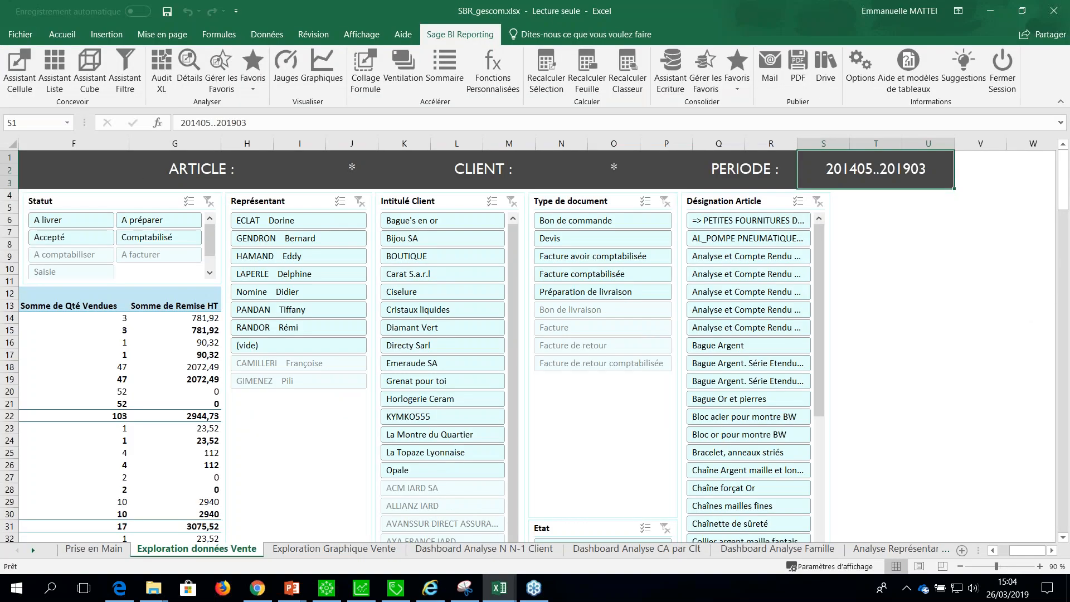
Reset the company filter to * so that the sales of all companies are included.
drag(1028, 550, 995, 554)
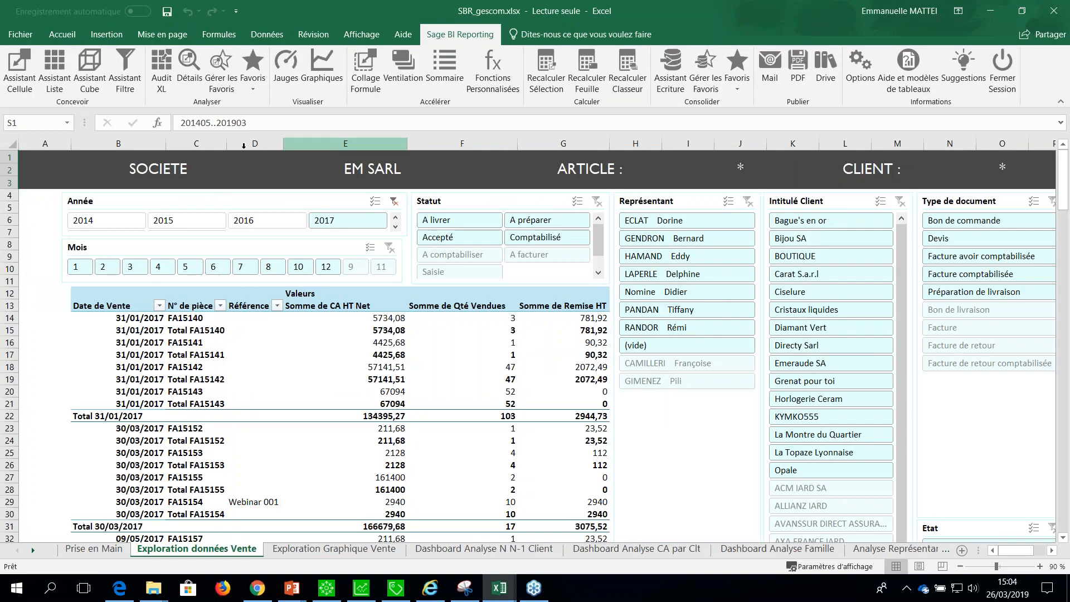
click(363, 179)
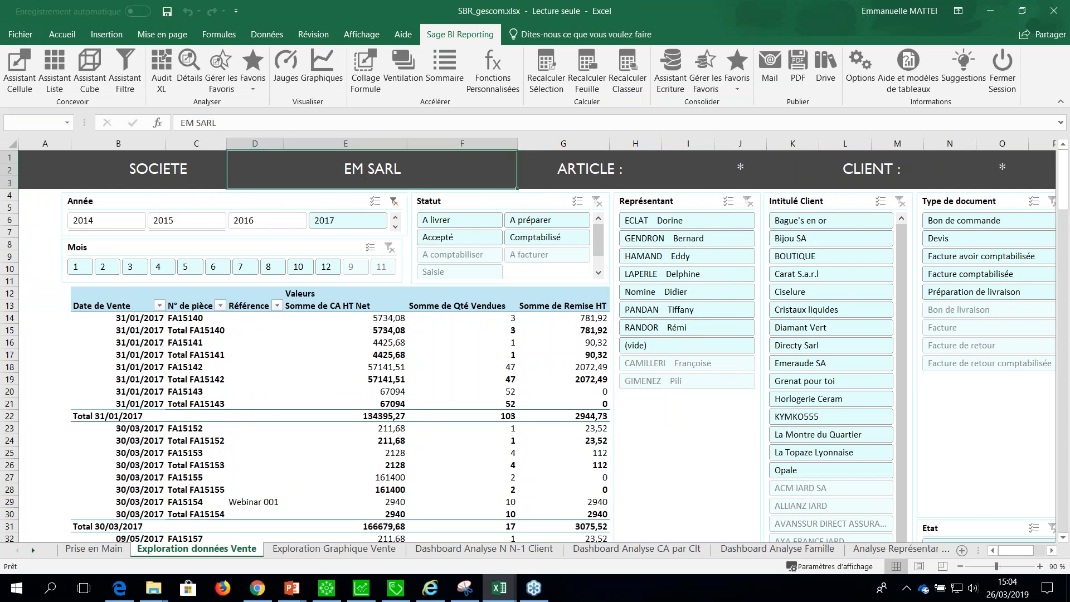
click(309, 132)
click(702, 486)
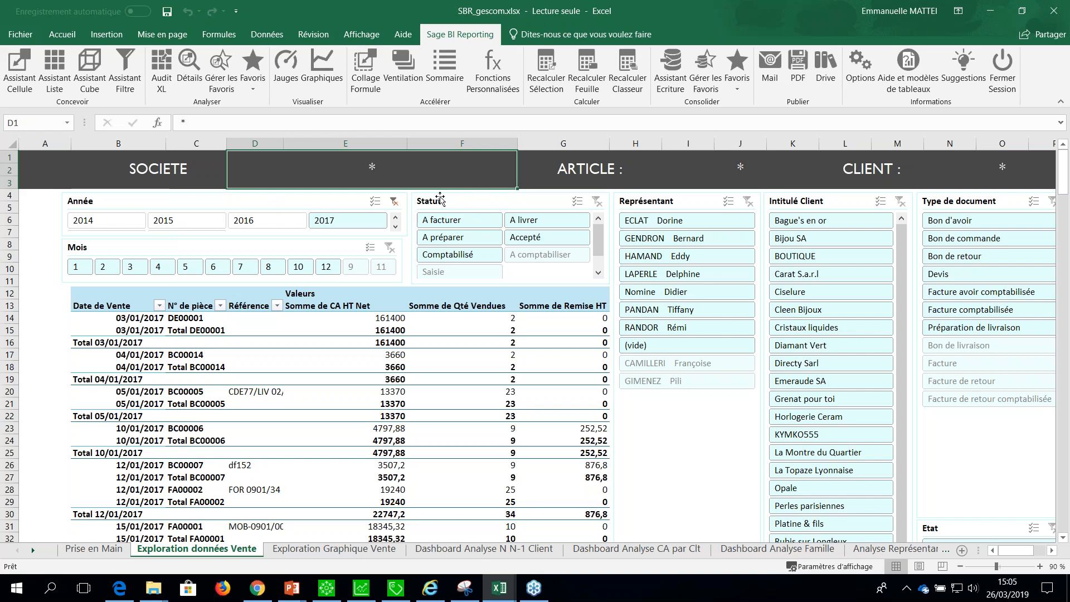
Filter the sales data to the A facturer status, and clear the status filter again.
click(460, 222)
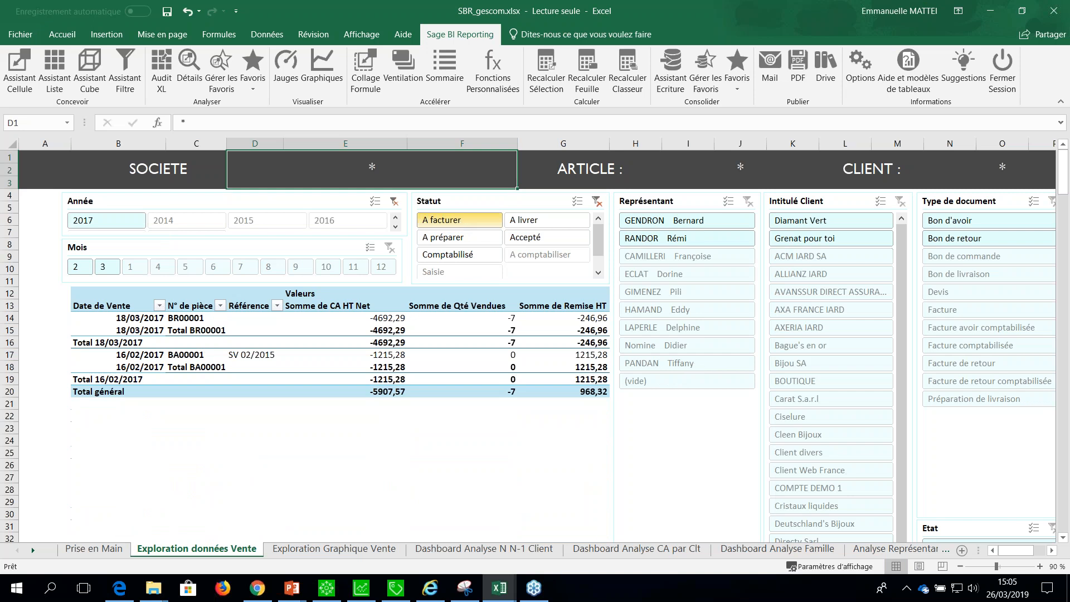
click(597, 201)
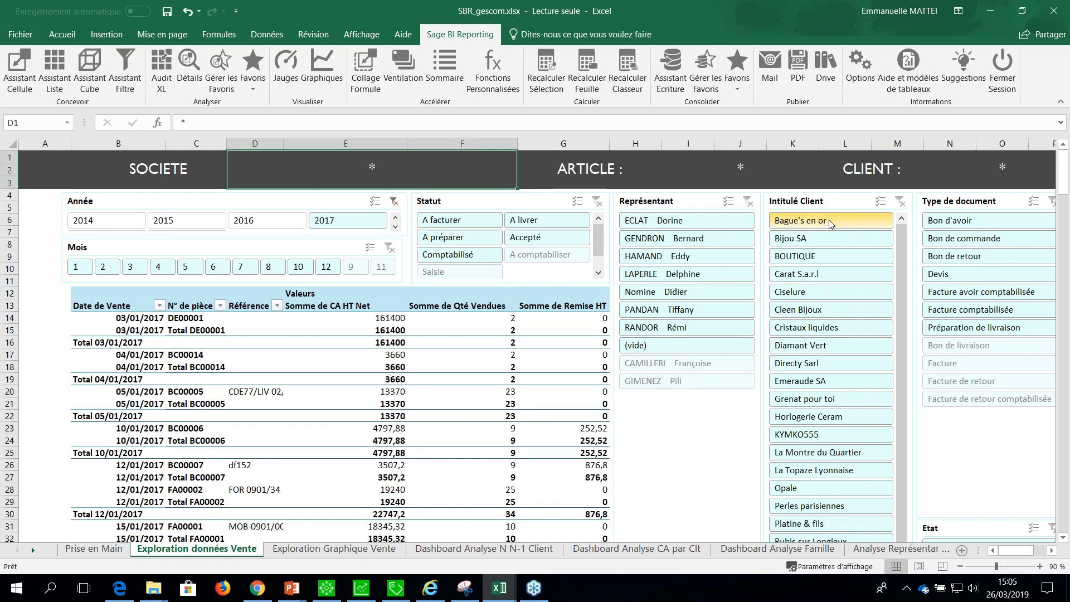
Filter the sales data to the fifth representative in the list and to the year 2019.
click(651, 293)
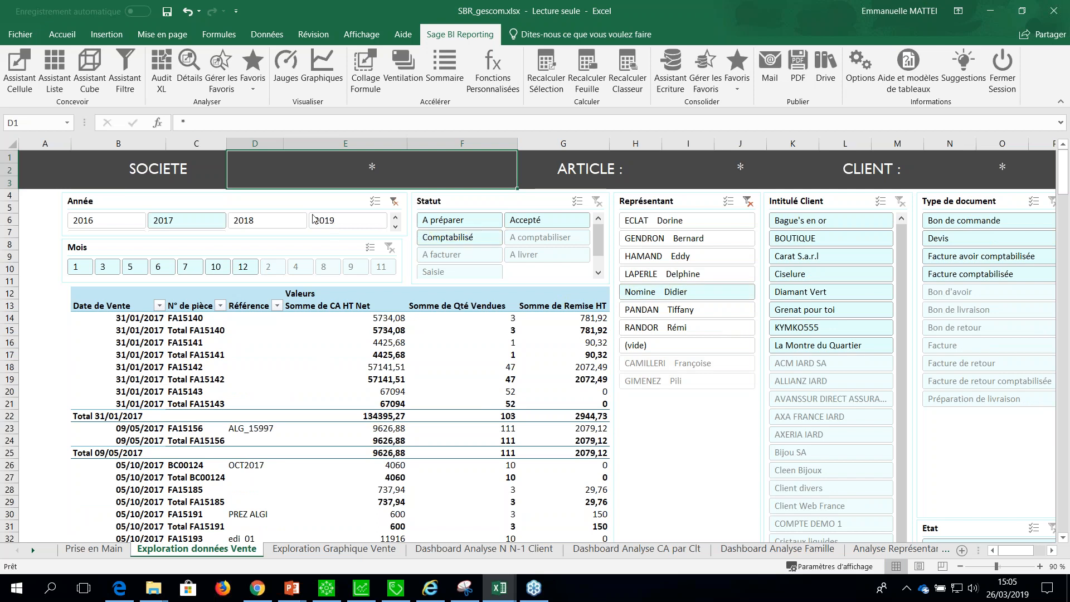
click(313, 220)
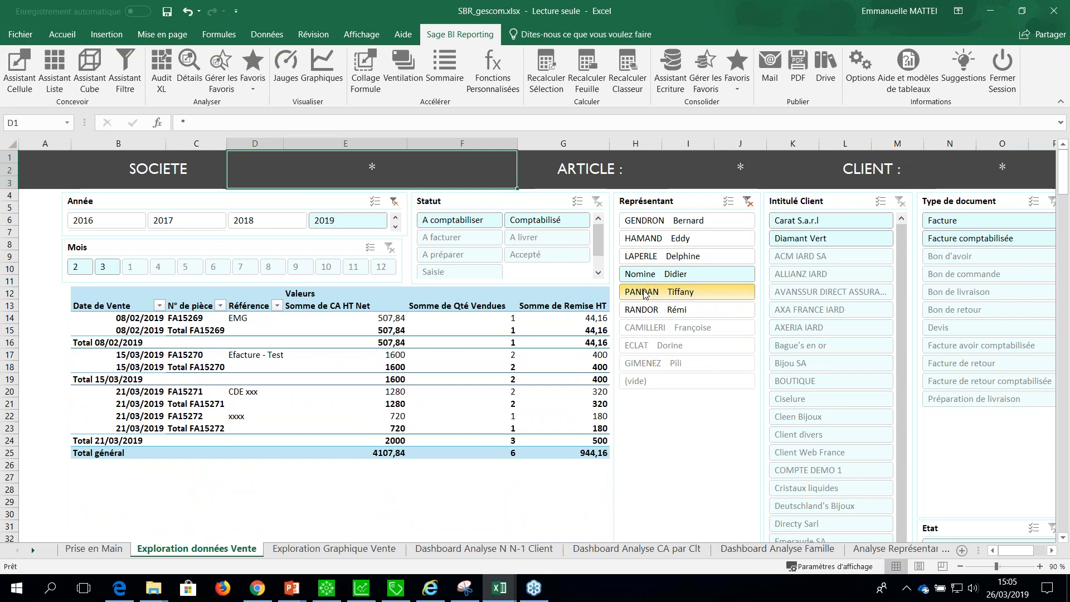
click(658, 274)
mouse_move(451, 440)
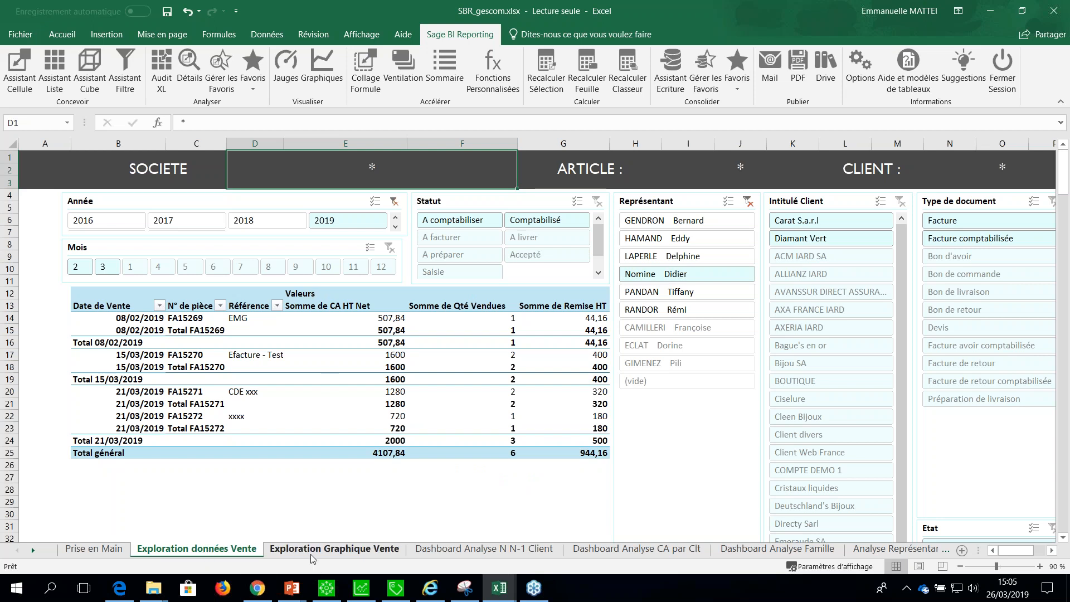
Examine the sales charts and the company slicer on the Exploration Graphique Vente sheet.
click(331, 550)
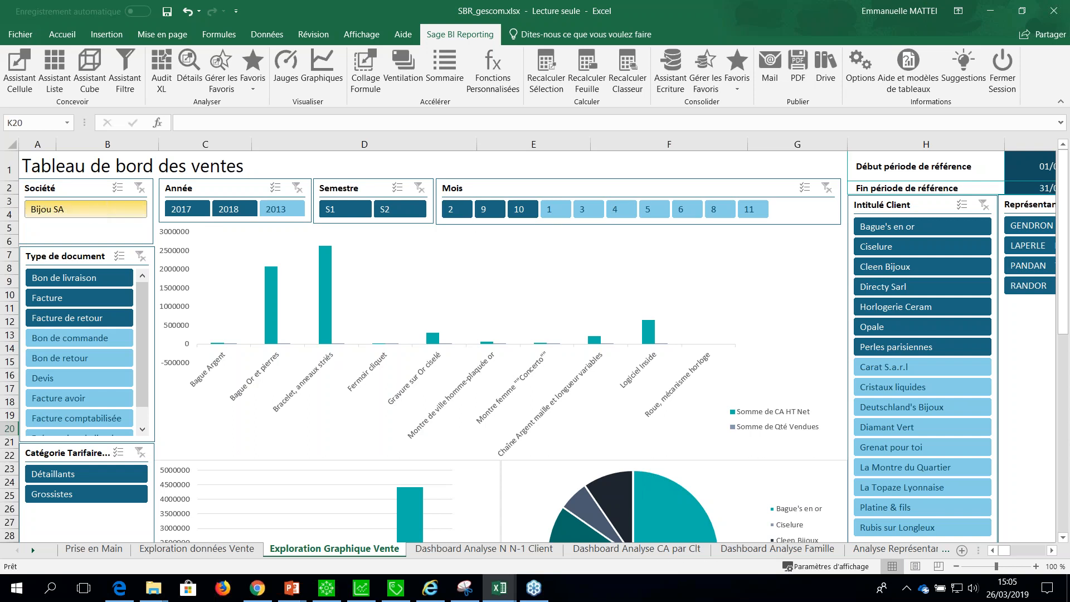
click(111, 207)
On the Dashboard Analyse N N-1 Client sheet, set the company filter to EM SARL.
click(494, 549)
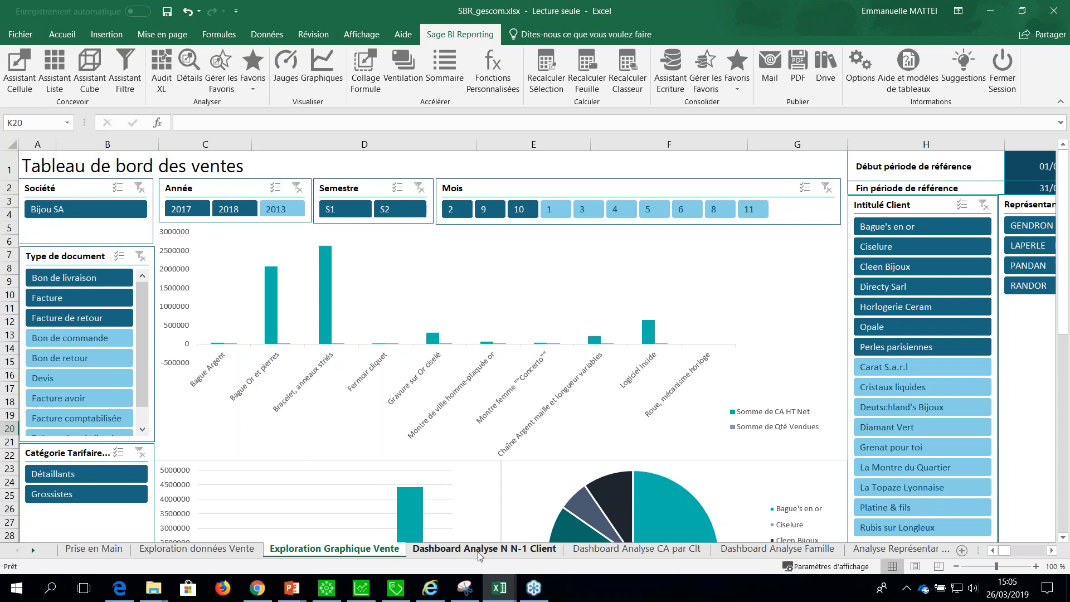
double_click(489, 160)
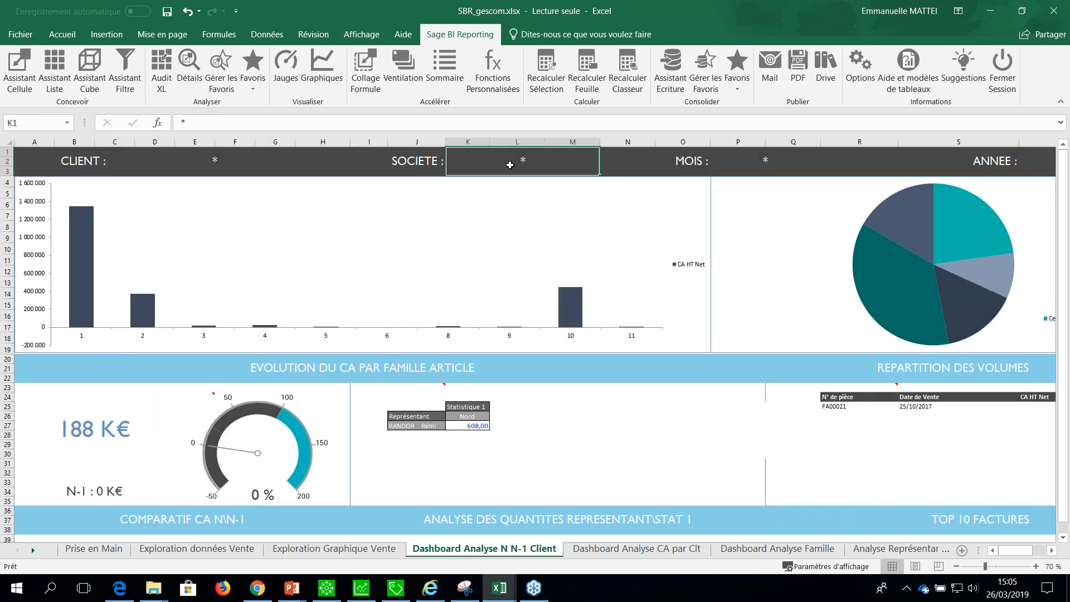
click(306, 158)
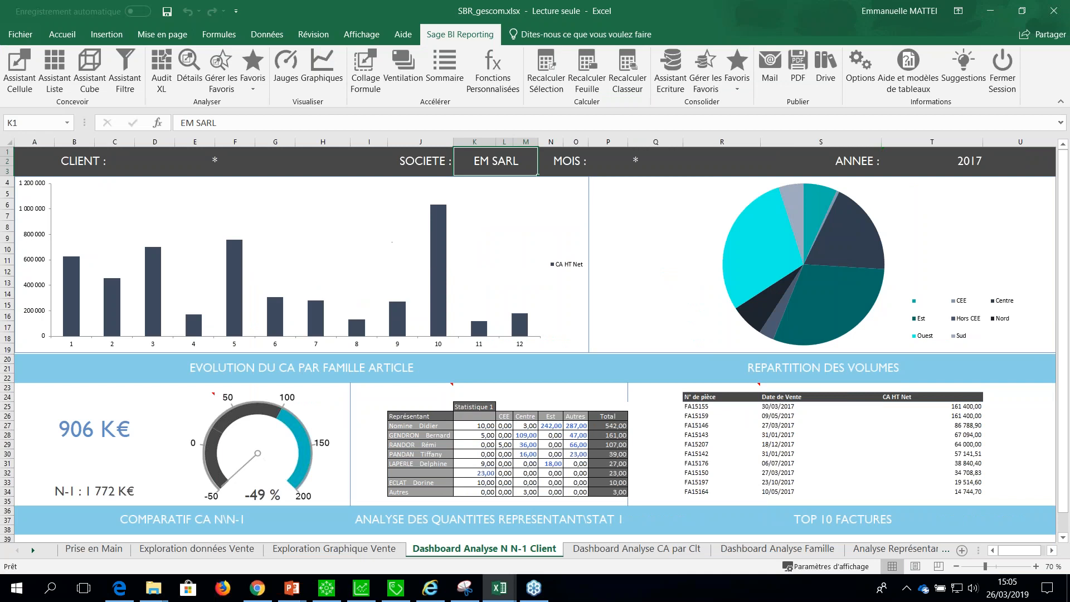
Set the year filter of the Dashboard Analyse N N-1 Client sheet to 2018.
scroll(553, 436, down, 1)
scroll(553, 436, up, 1)
double_click(973, 163)
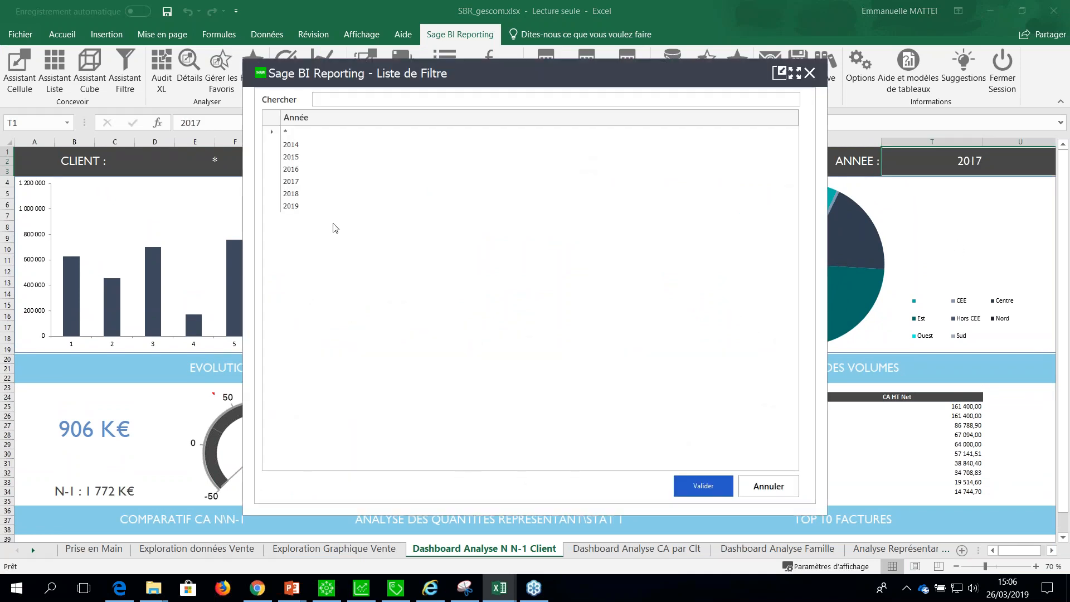
click(310, 196)
click(695, 485)
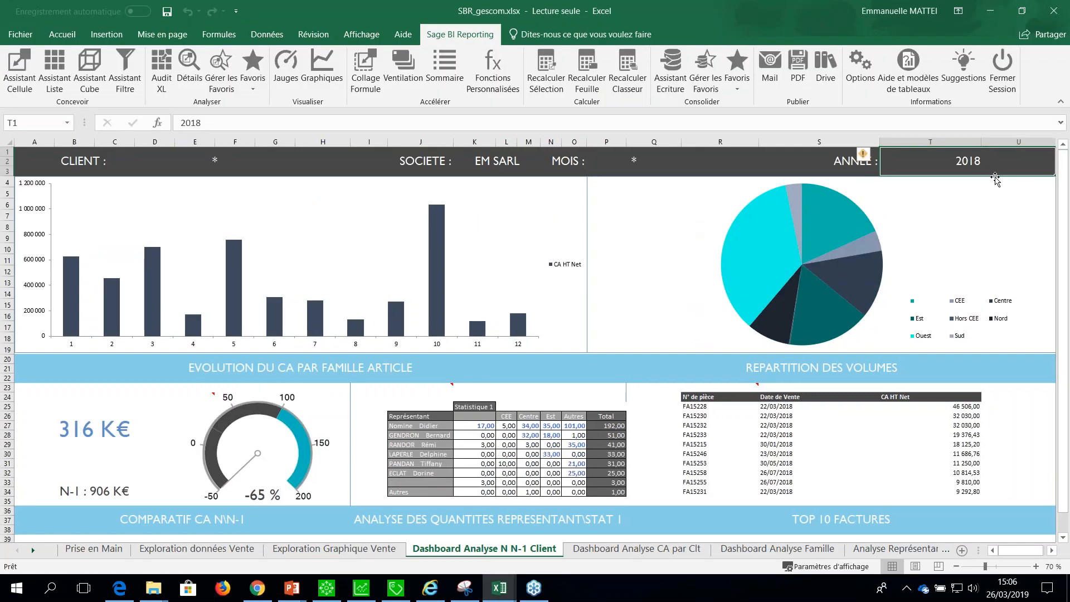
Restrict the client dashboard's month filter to the range 10 to 12.
double_click(630, 165)
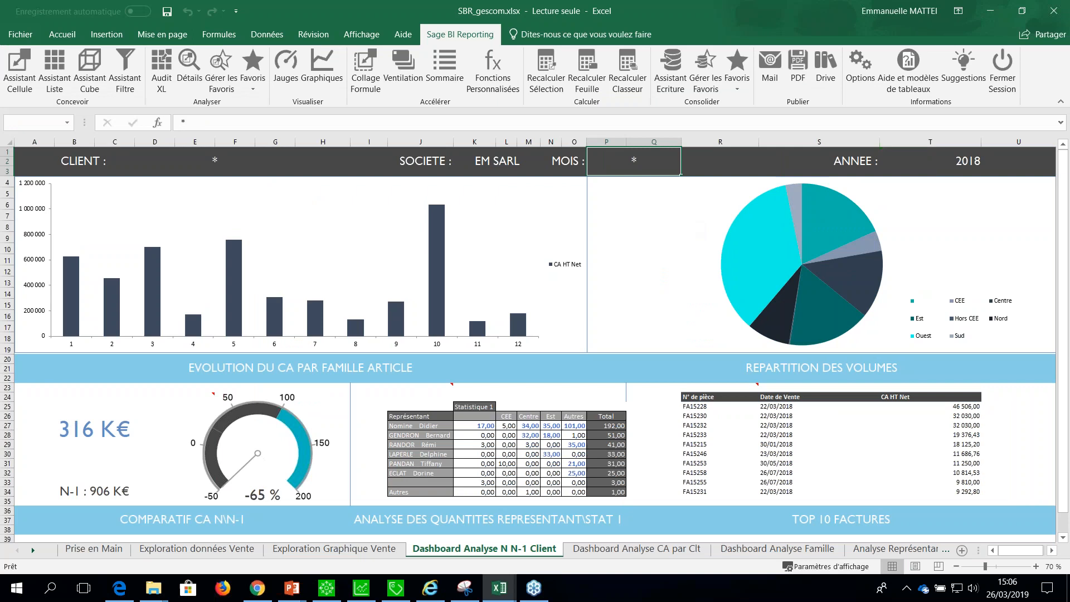
click(291, 256)
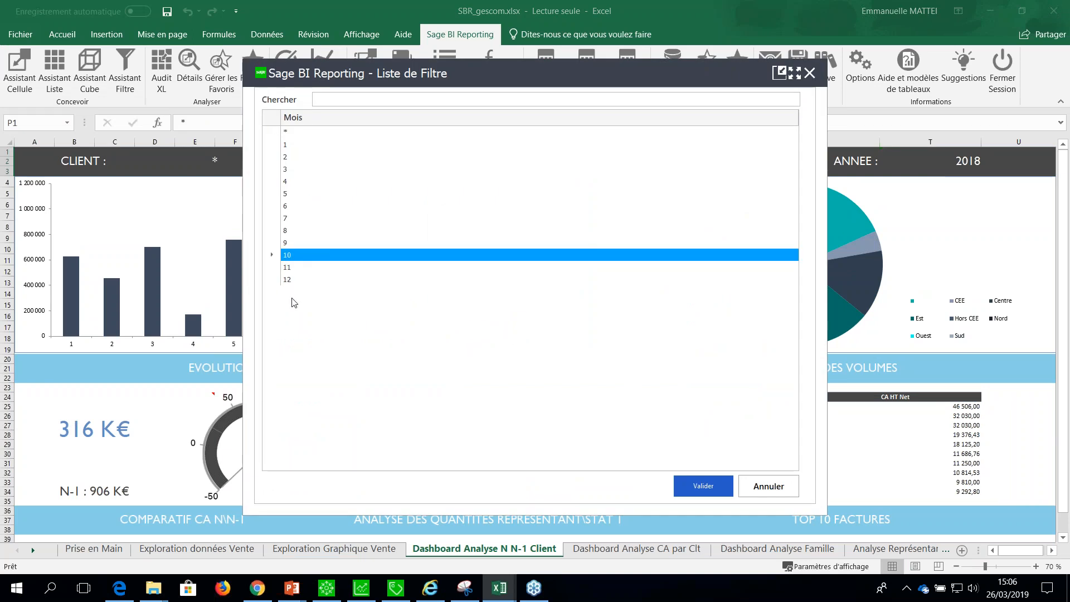
shift+click(301, 285)
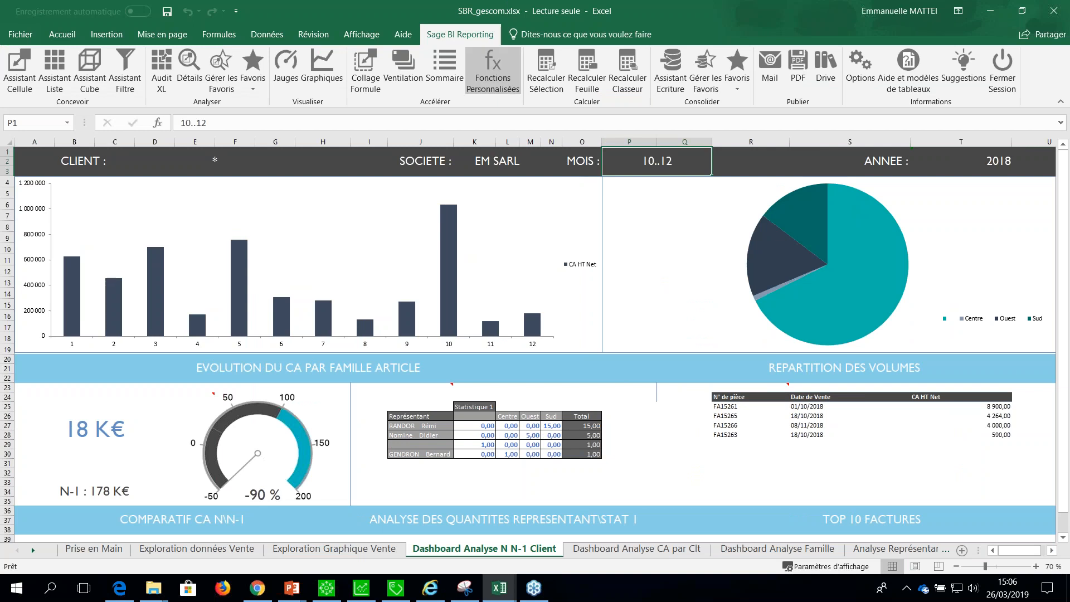
On the Dashboard Analyse CA par Clt sheet, set the company filter to EM SARL.
click(657, 554)
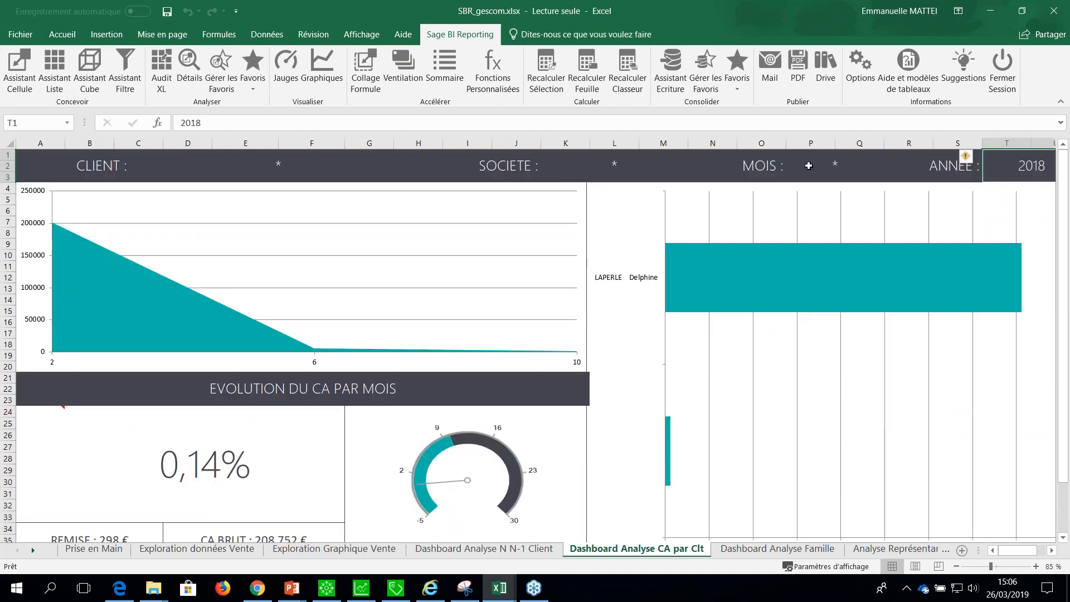
click(735, 550)
click(637, 549)
click(612, 169)
click(319, 148)
click(316, 161)
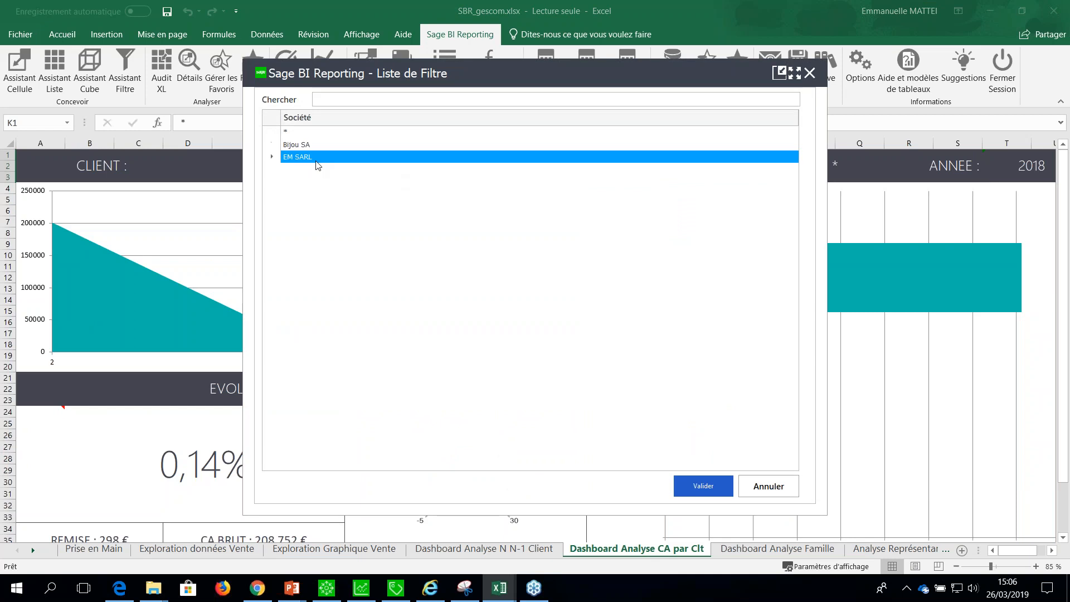
click(702, 483)
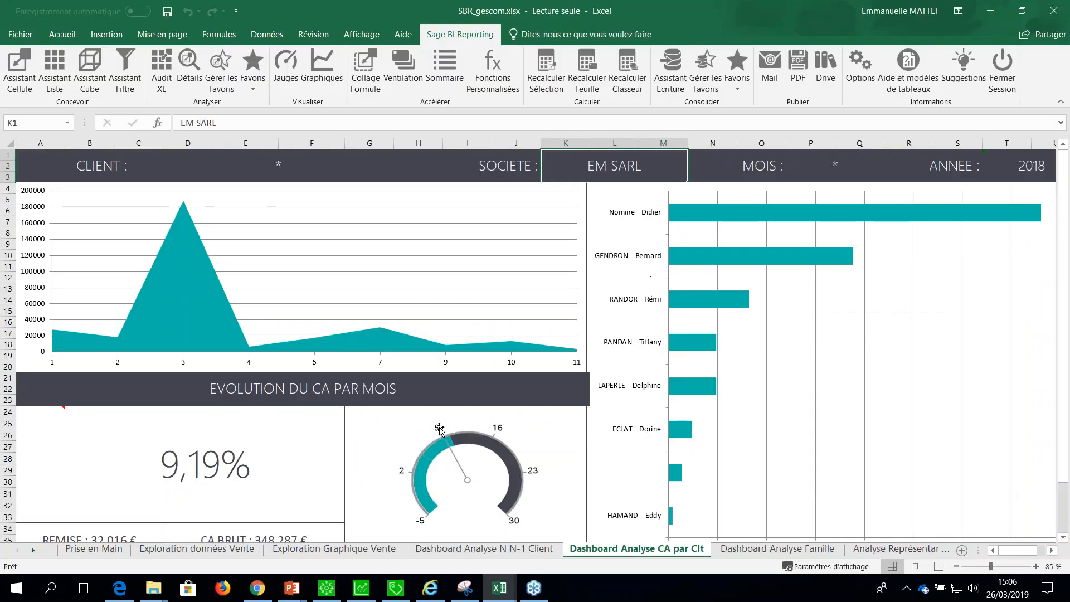
On the Vts périodiques Art_Clt sheet, set the Société filter to all companies (*).
click(731, 553)
click(894, 549)
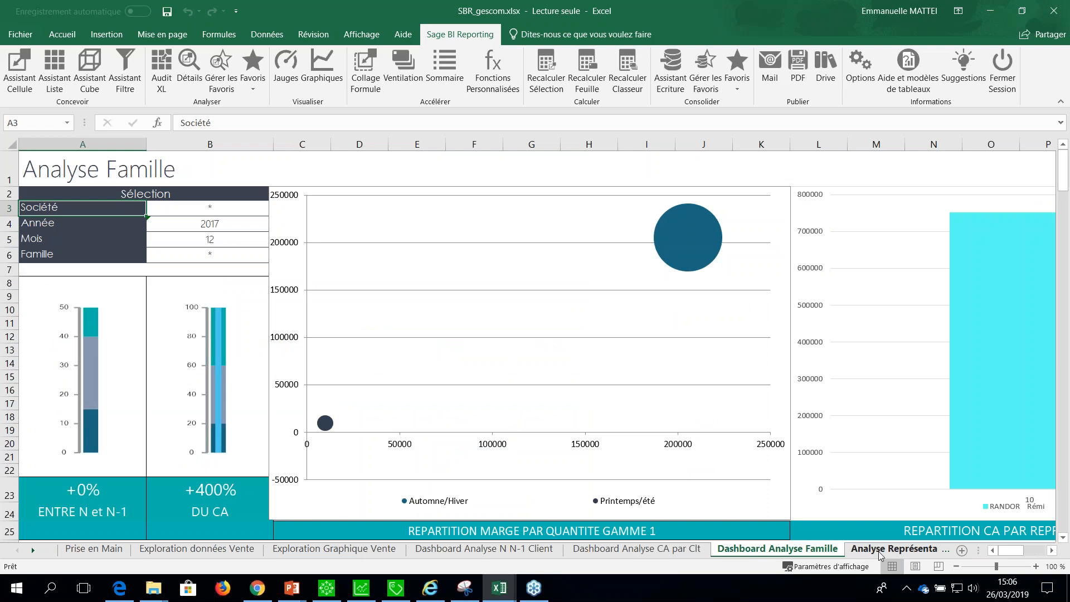
click(34, 549)
click(34, 549)
click(33, 549)
click(482, 549)
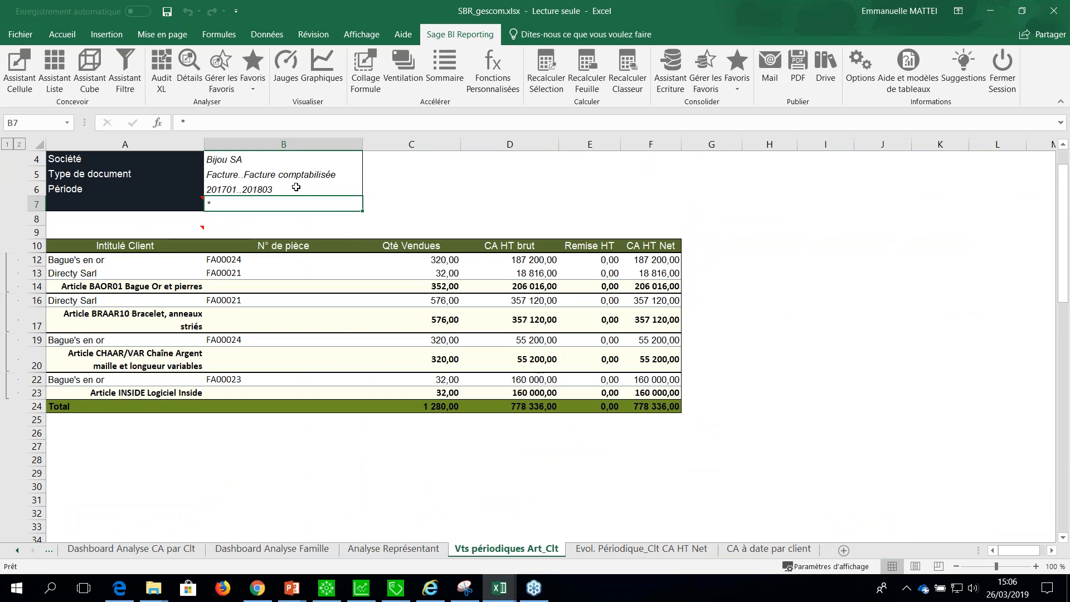
double_click(237, 160)
click(295, 132)
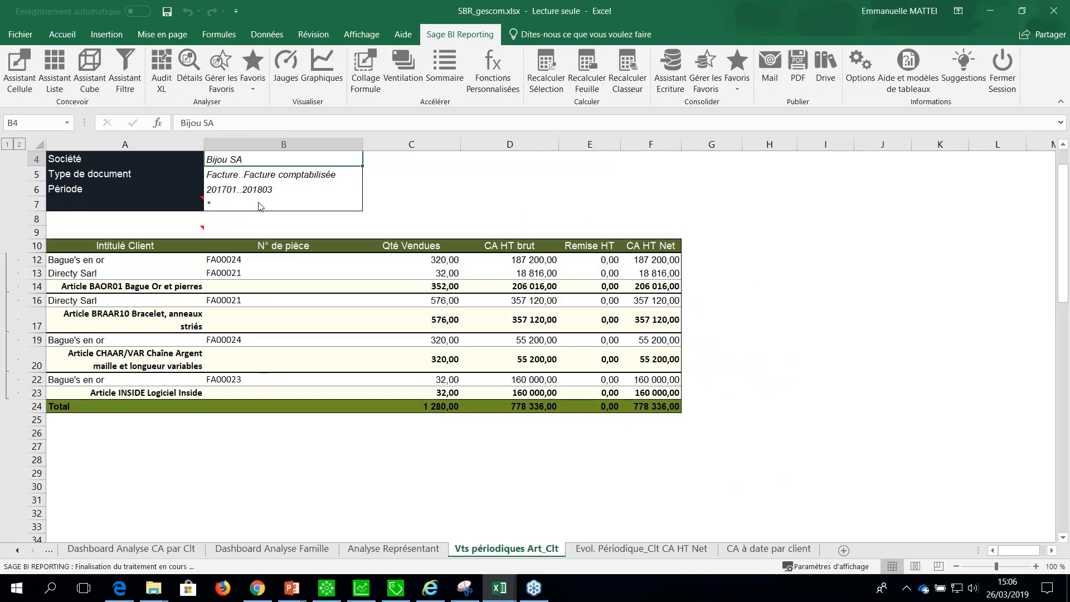
Filter the periodic sales by article and client to the document type Bon de commande.
double_click(238, 177)
click(316, 146)
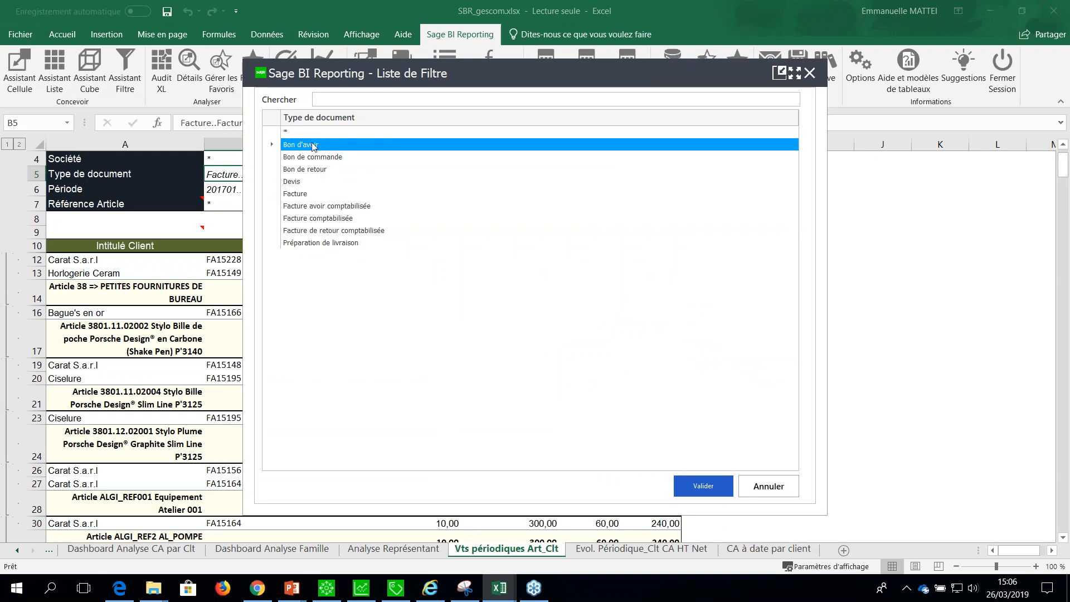
click(312, 157)
click(704, 486)
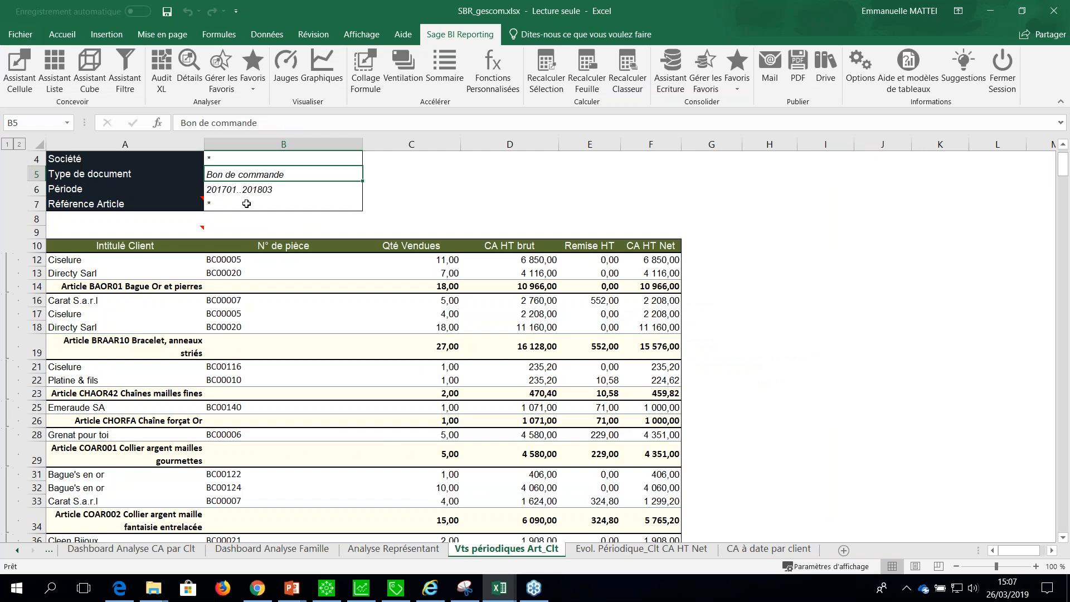
On the Evol. Périodique_Clt CA HT Net sheet, set the Société filter to all companies (*).
click(673, 551)
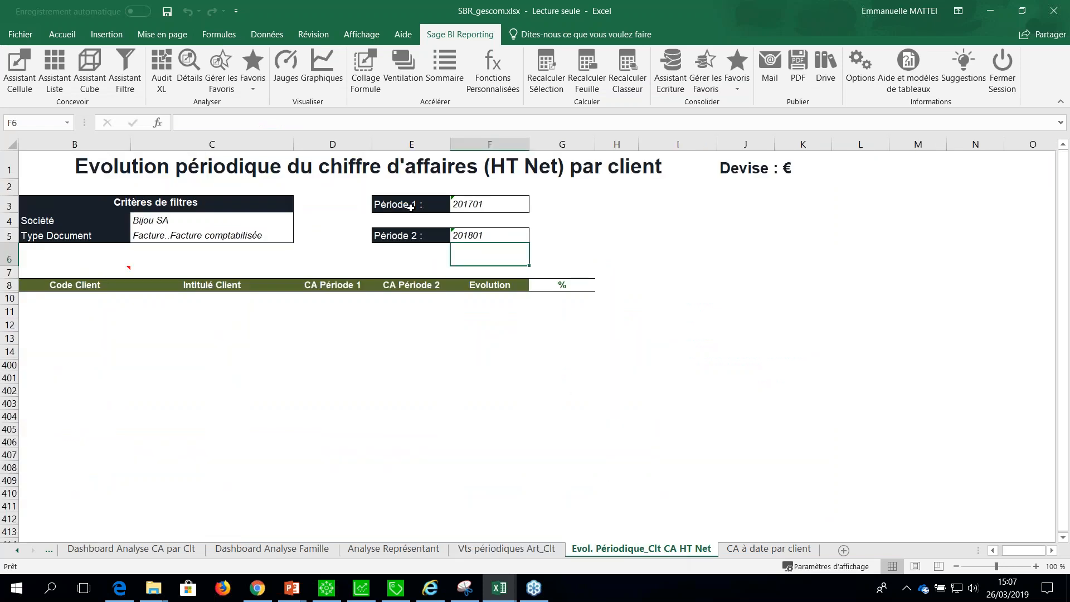
click(158, 219)
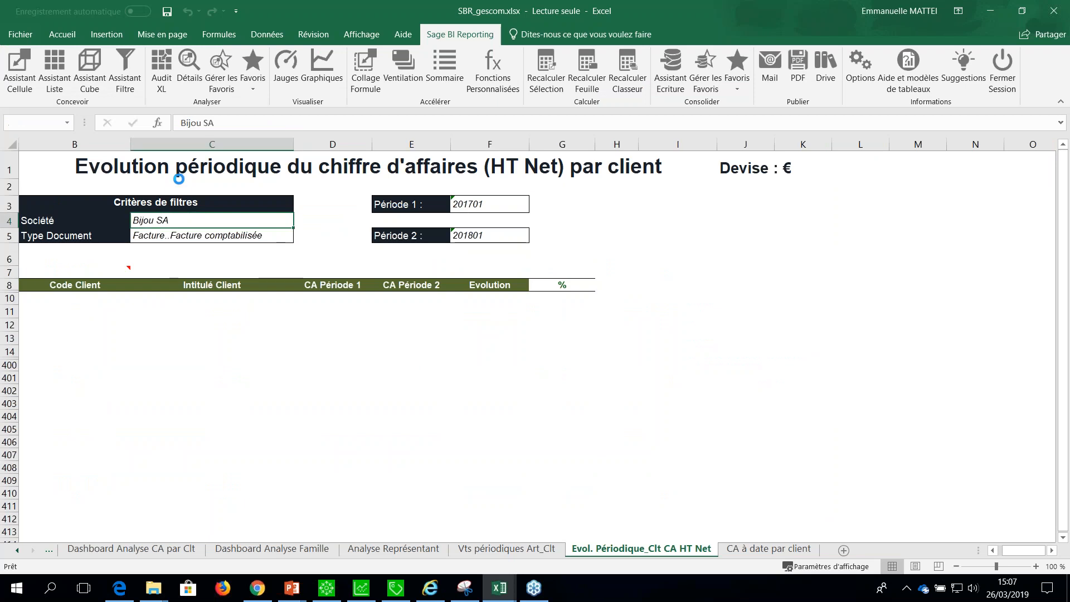
click(701, 487)
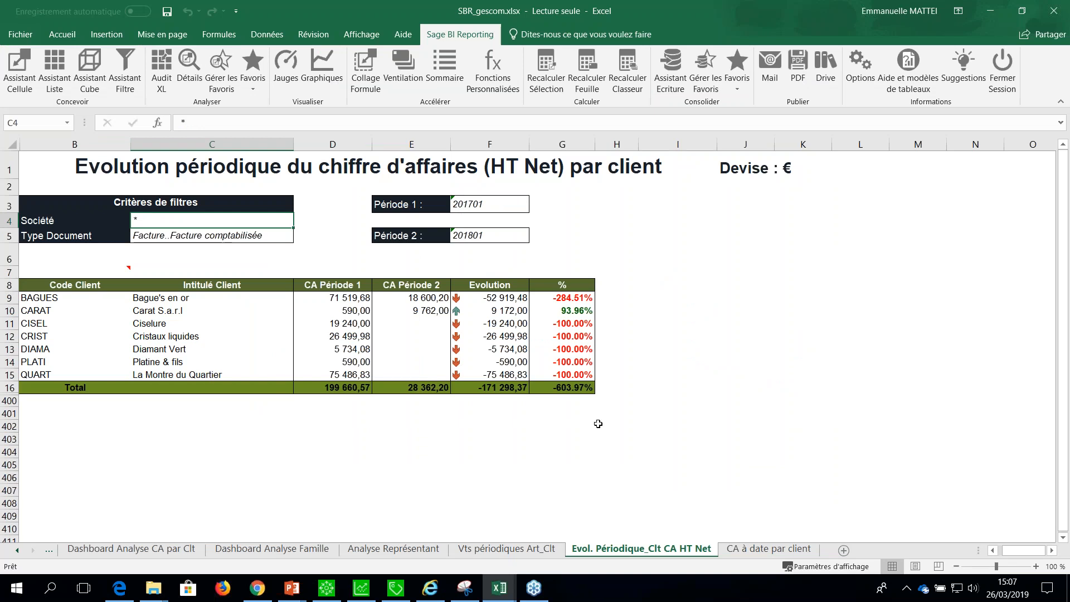
Add a new sheet and start a list in cell C5 from the Ventes model of Sage 100c Gestion Commerciale.
click(843, 550)
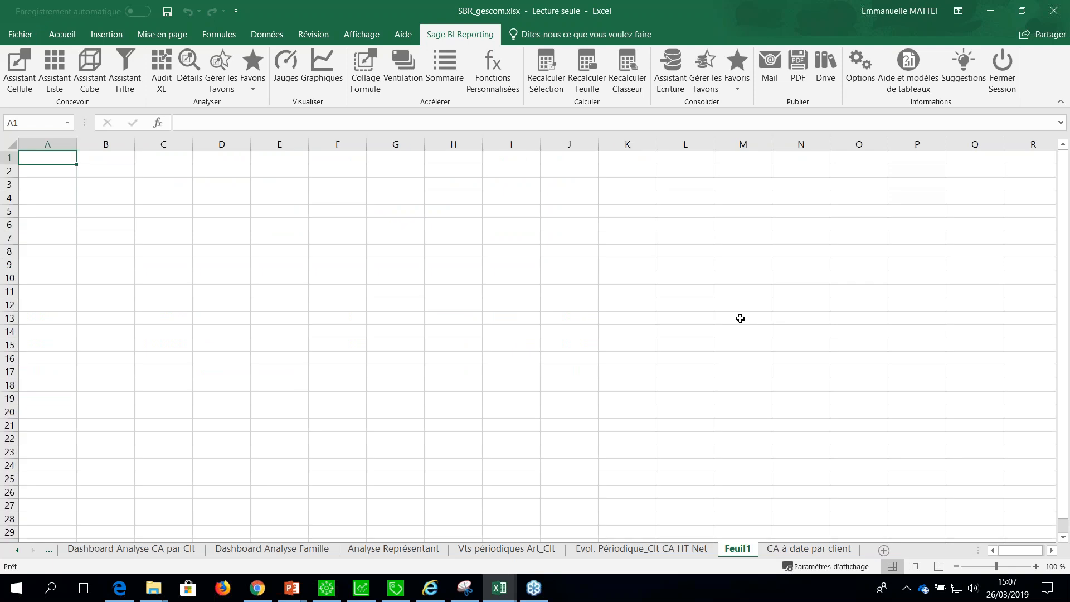
click(161, 212)
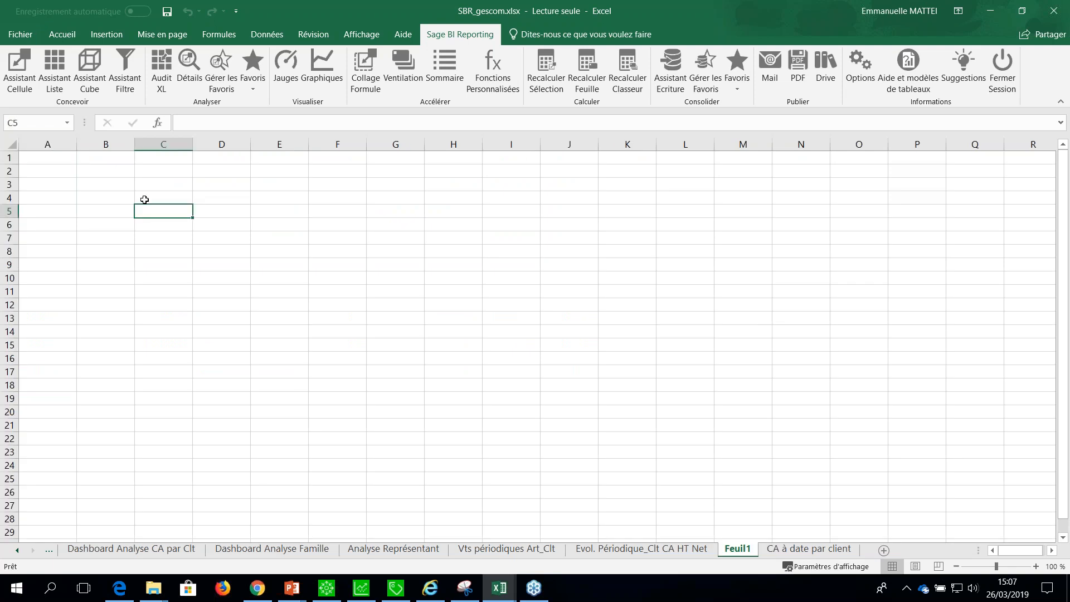
click(53, 89)
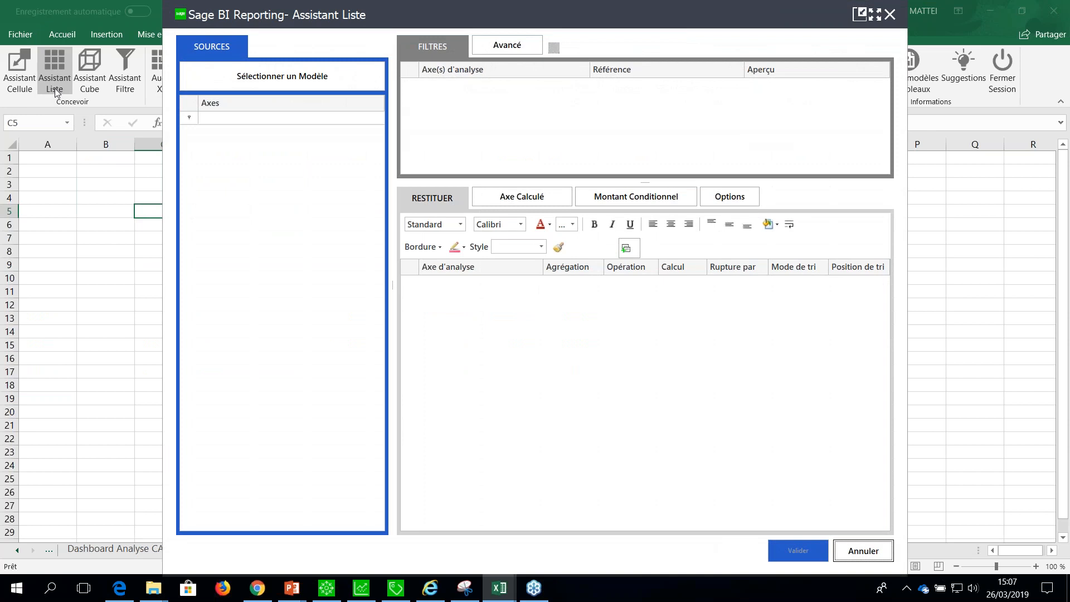
click(290, 88)
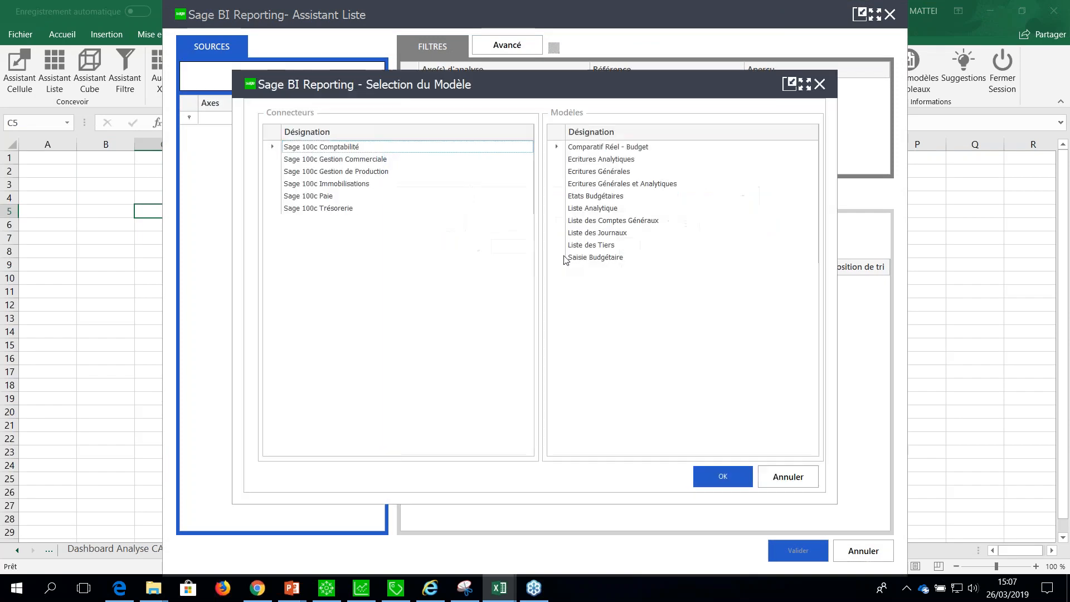
click(363, 159)
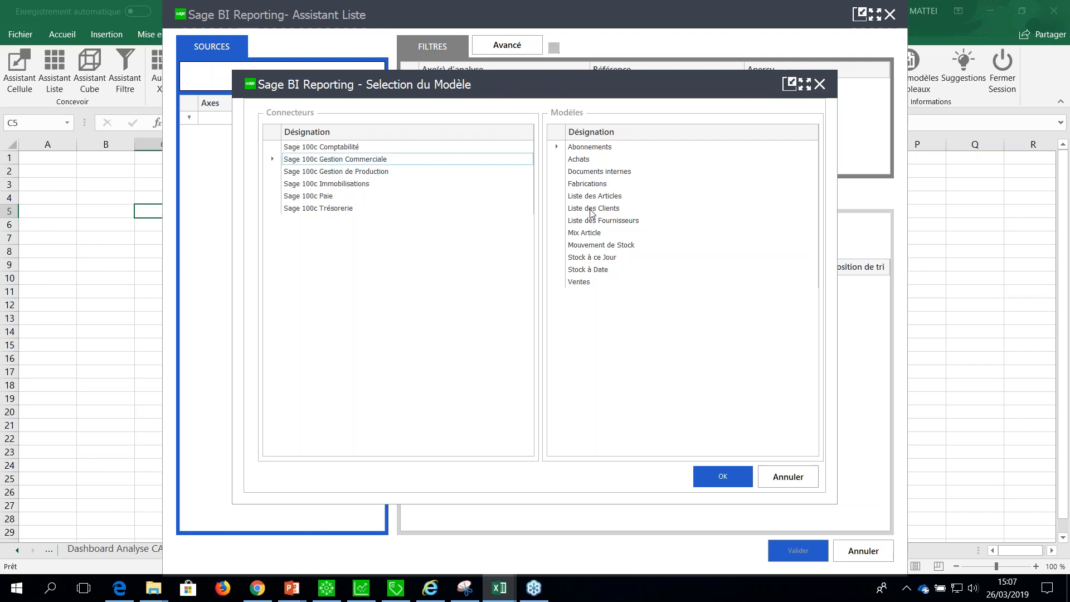
click(580, 282)
click(723, 476)
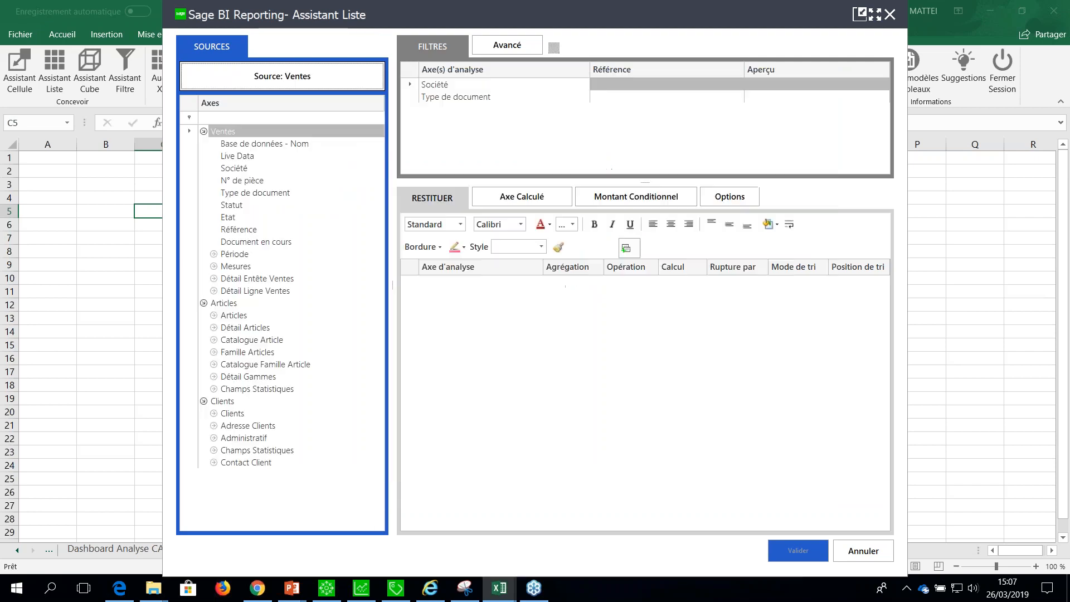
Add the Désignation Article axis from the Articles group to the list's output columns.
drag(363, 17, 406, 52)
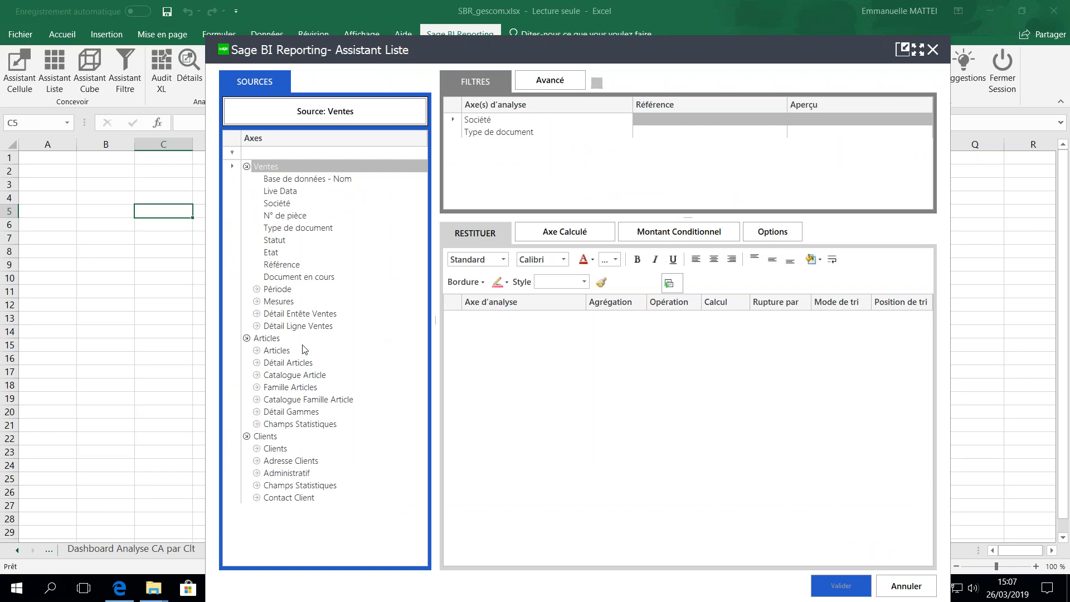
click(270, 352)
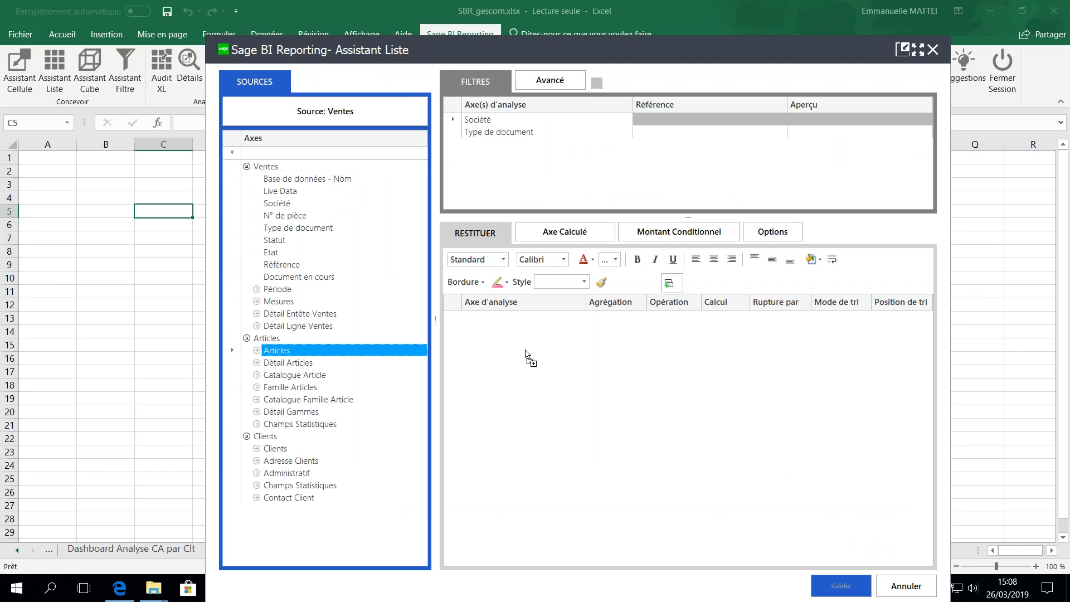
click(285, 292)
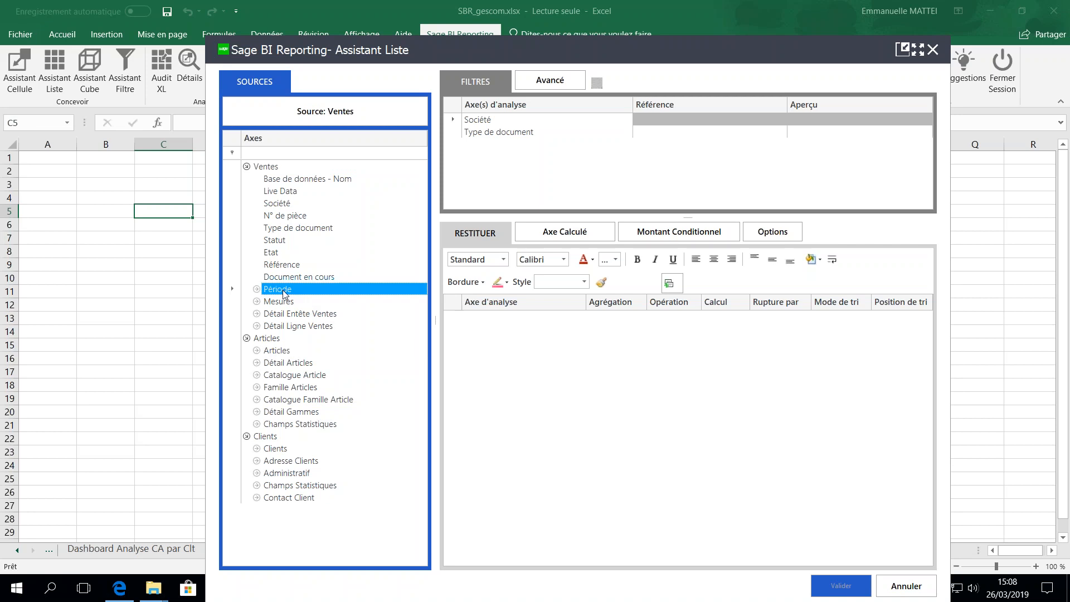
double_click(271, 352)
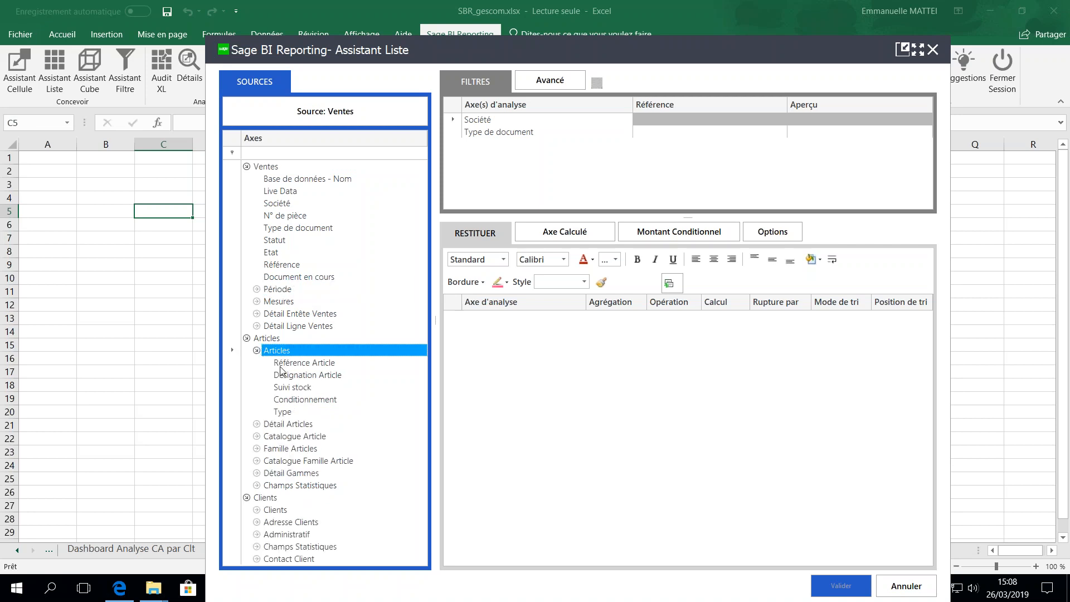
click(298, 375)
drag(299, 375, 509, 349)
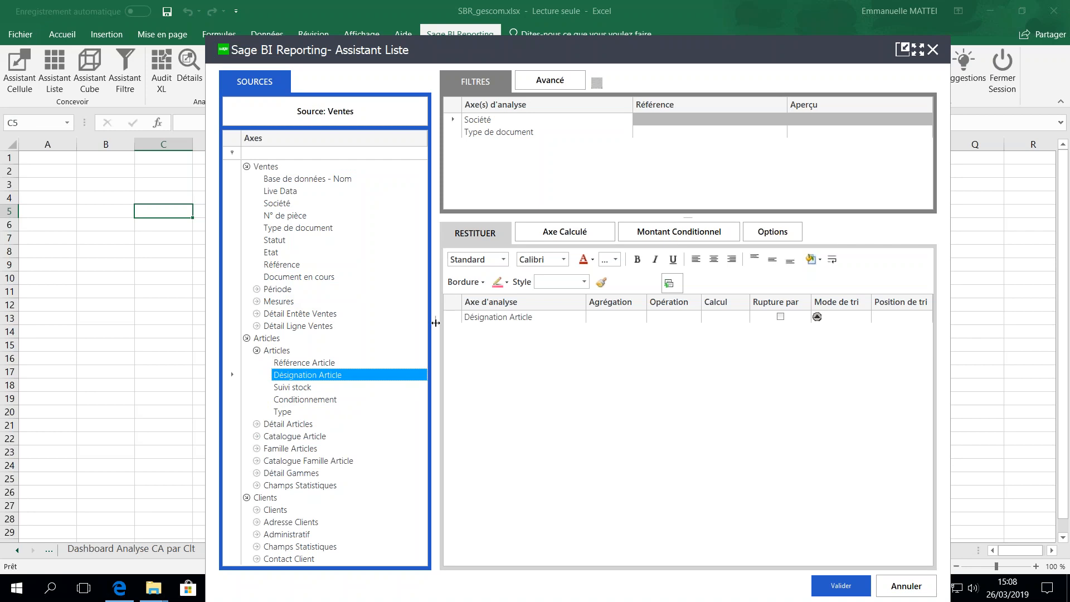
Add the CA HT Net measure to the list's output columns and generate the list on the sheet.
drag(369, 51, 338, 44)
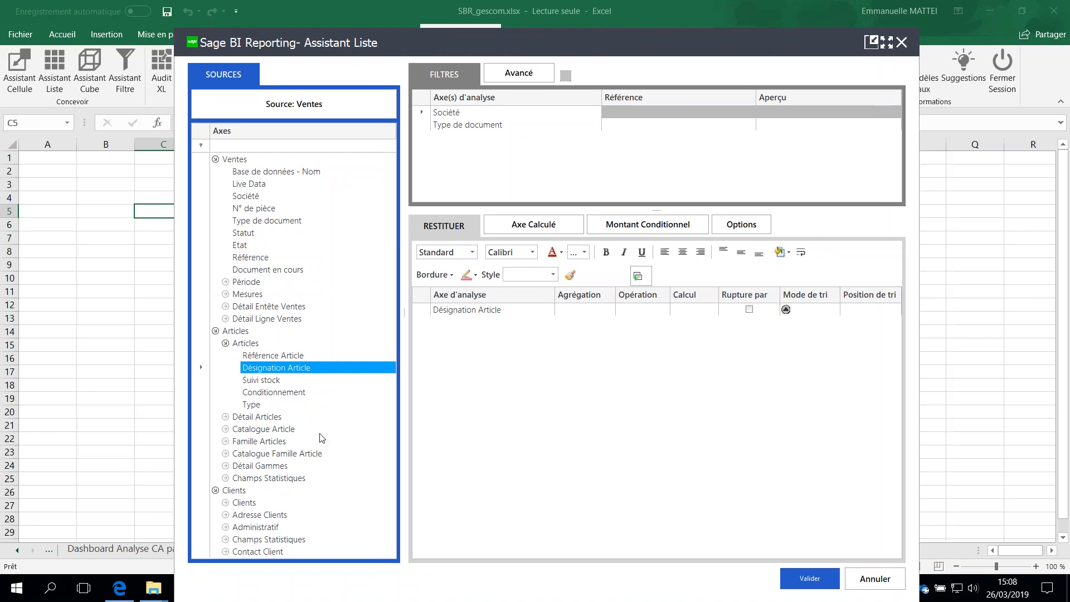
click(226, 344)
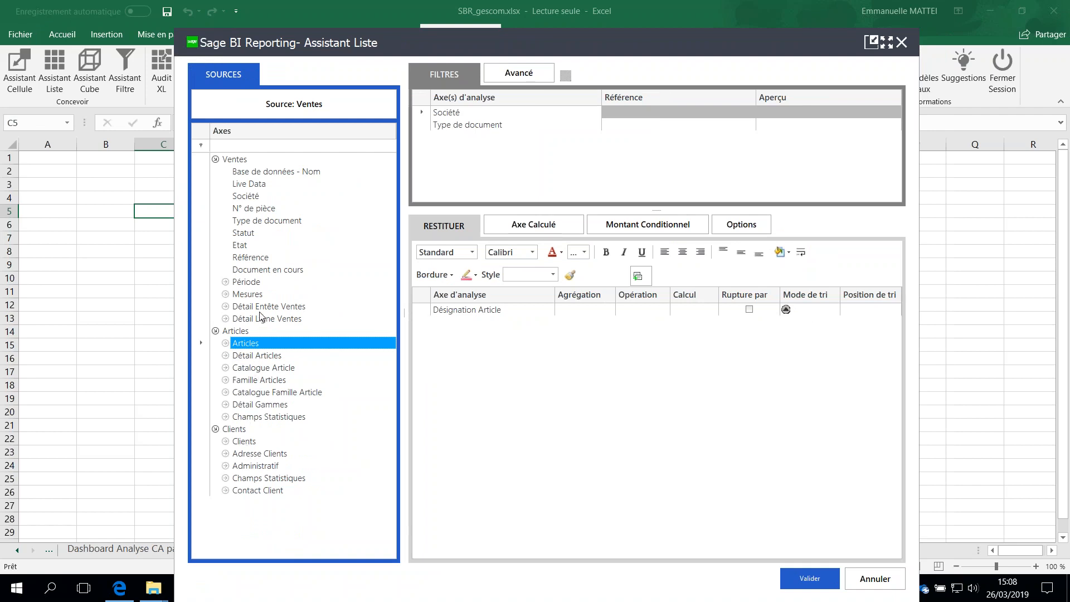
click(248, 294)
click(225, 295)
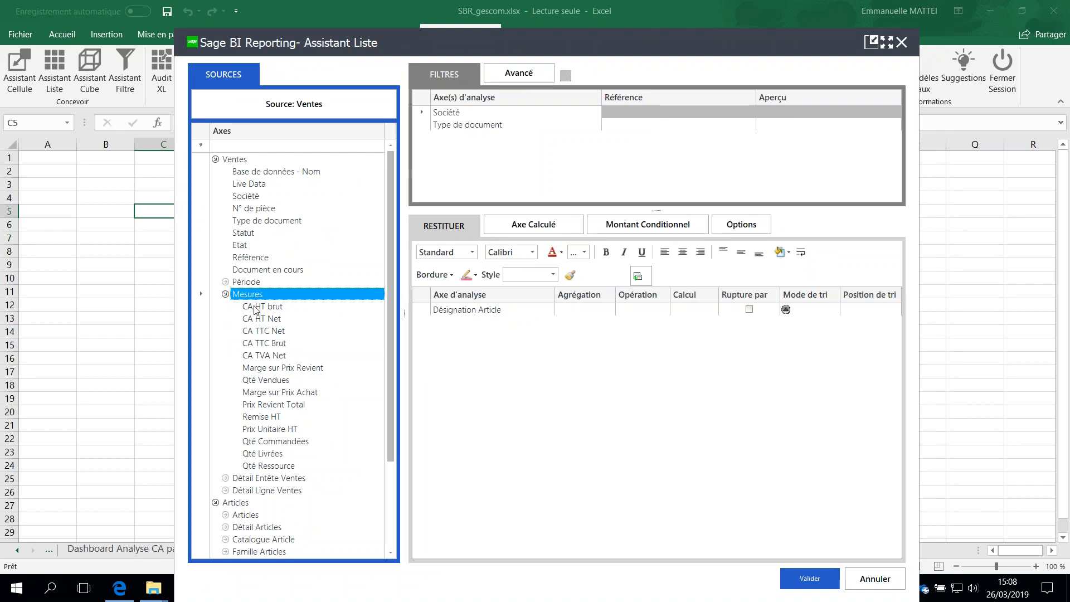
drag(256, 319, 499, 358)
click(810, 578)
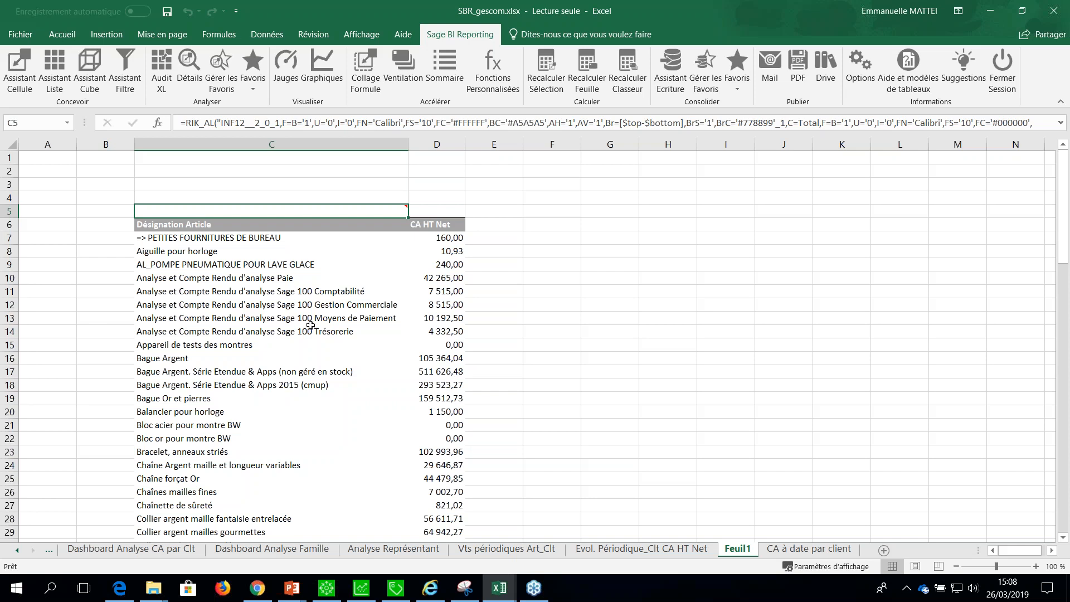
Above the list, enter the label Société in C1 and the filter value * in D1.
click(224, 164)
click(223, 158)
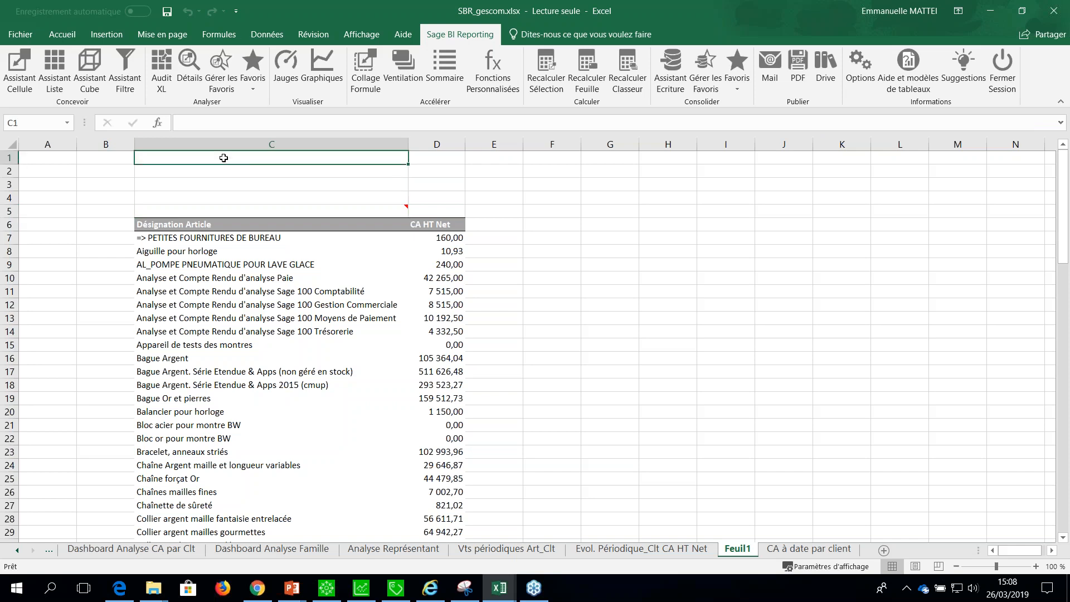
text(Soci)
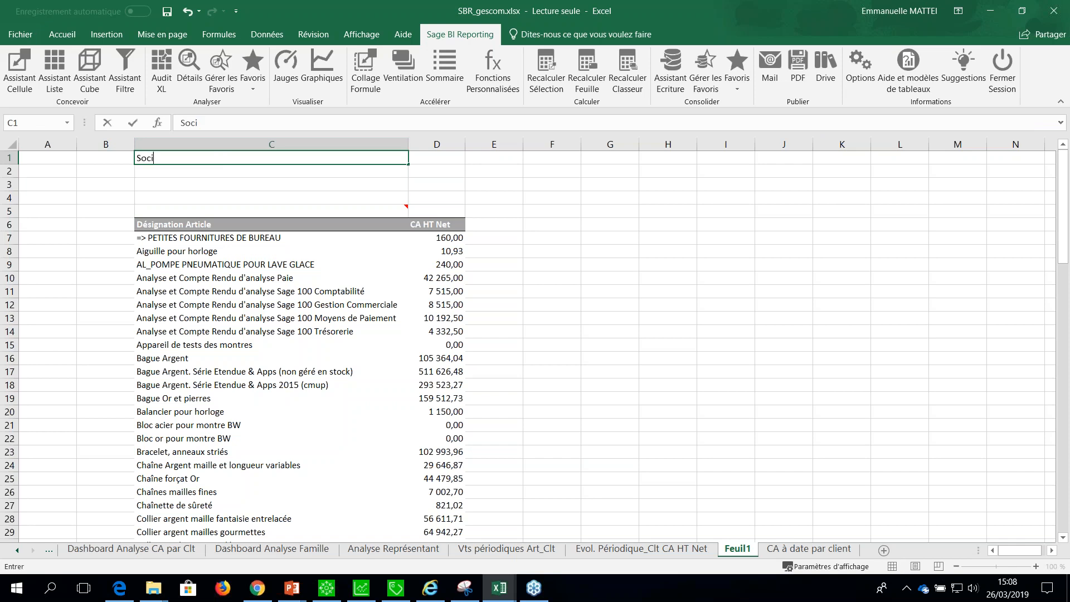
text(été)
key(Tab)
text(*)
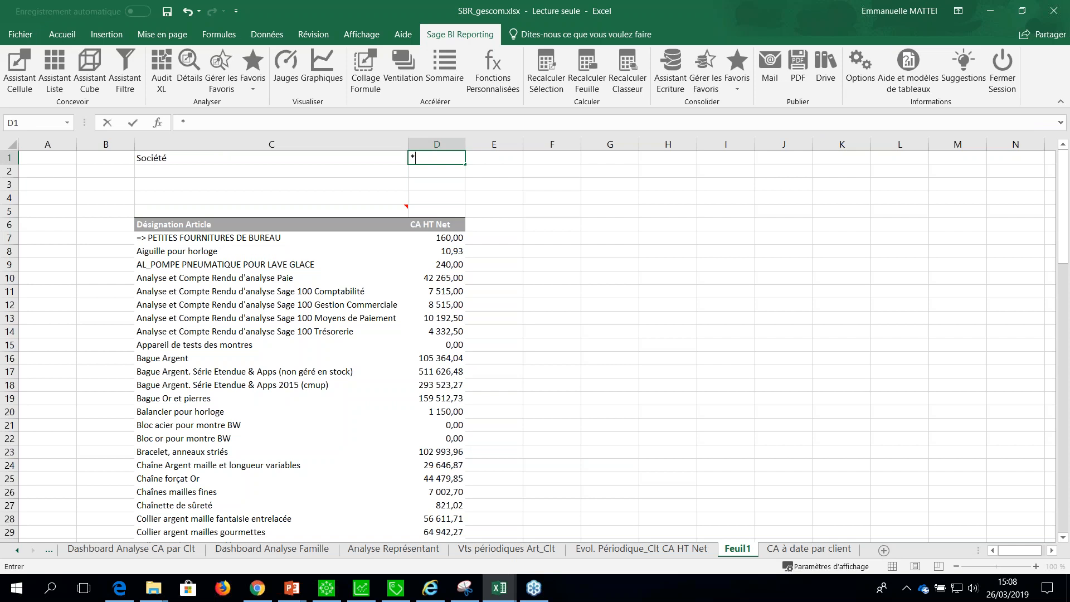
key(Return)
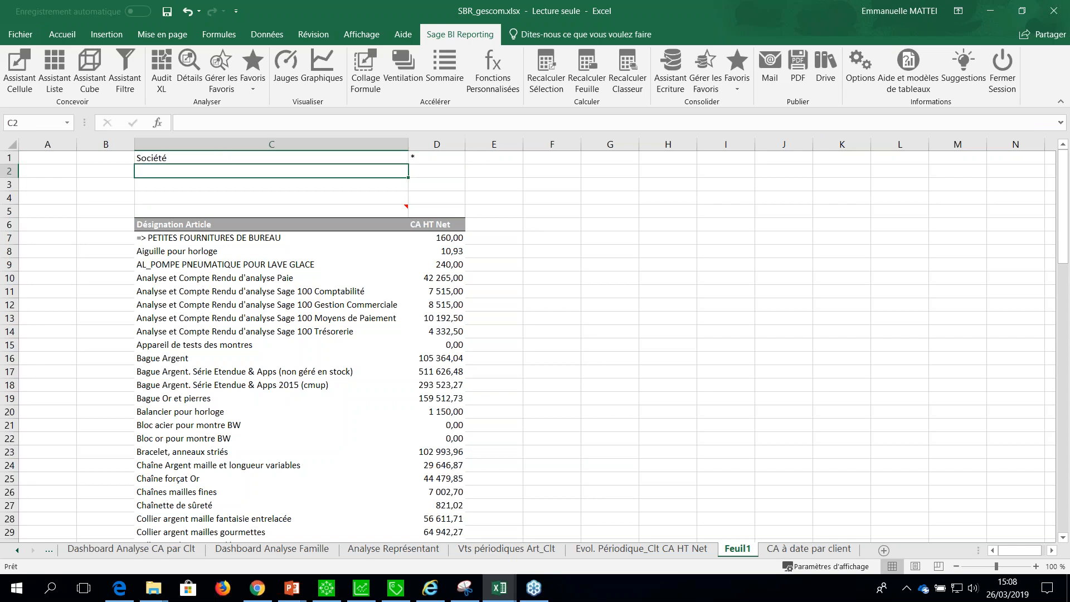
Enter the labels Année in C2 and Représentant in C3, with the filter value * in both D2 and D3.
text(Année)
key(Tab)
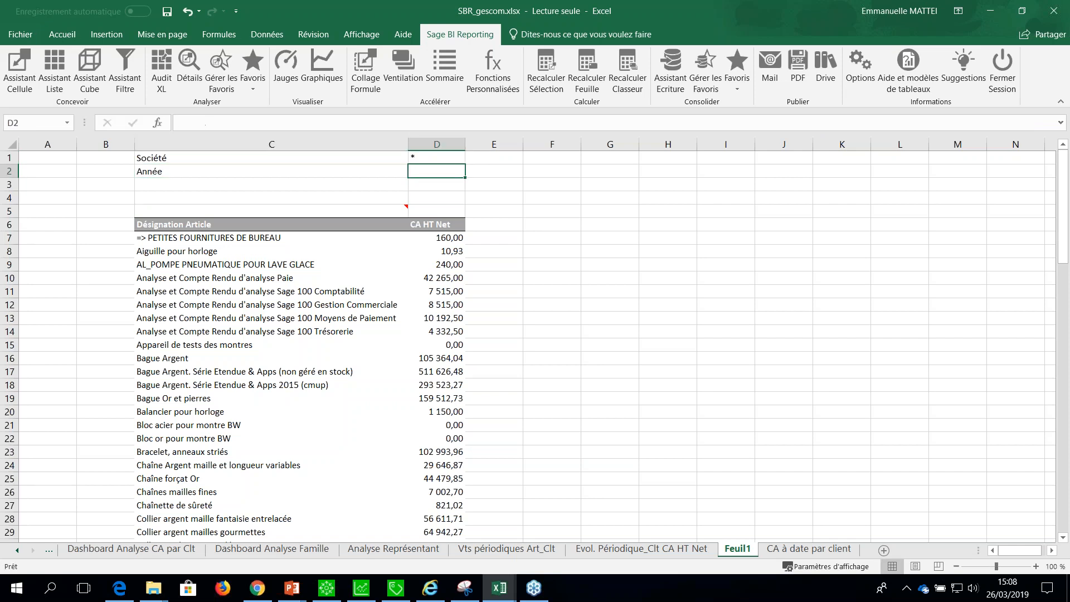
text(*)
key(Return)
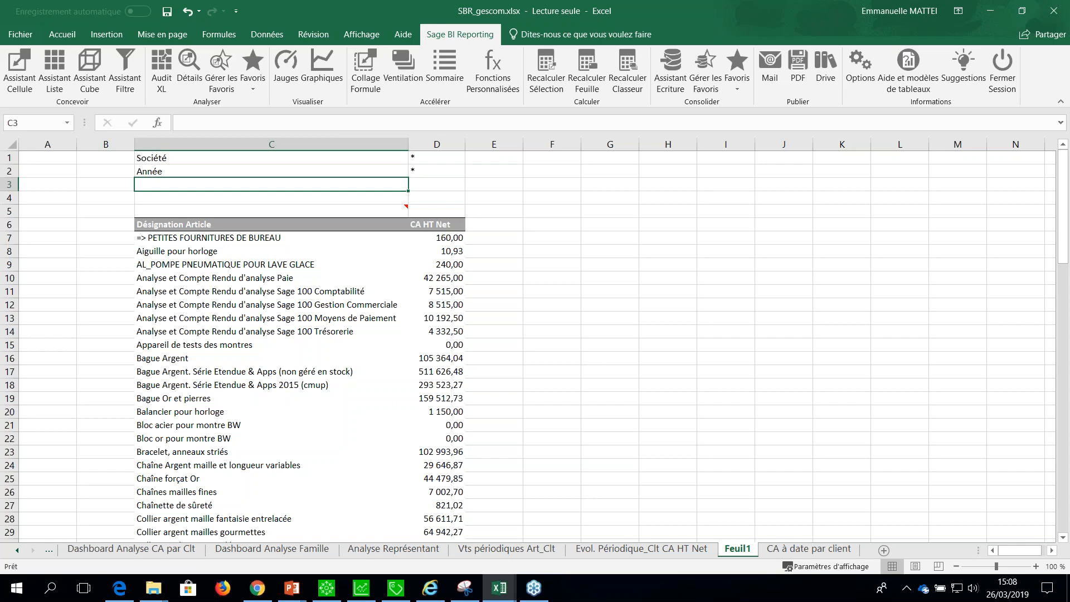
text(Représentant)
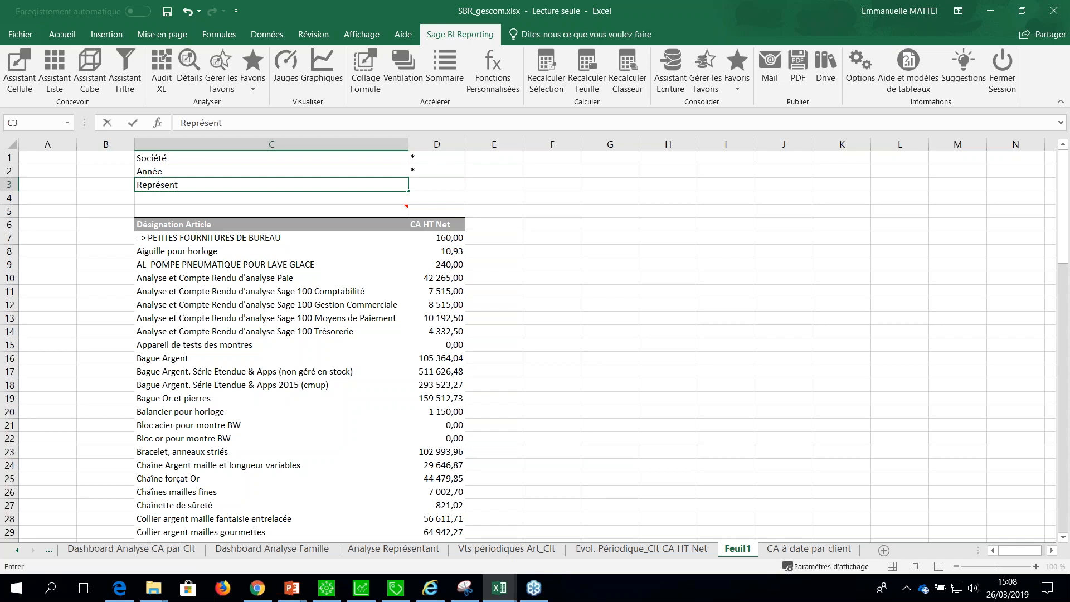
key(Tab)
text(*)
key(Return)
Reopen the list definition in C5 and add the Société axis as a filter linked to cell D1.
click(365, 211)
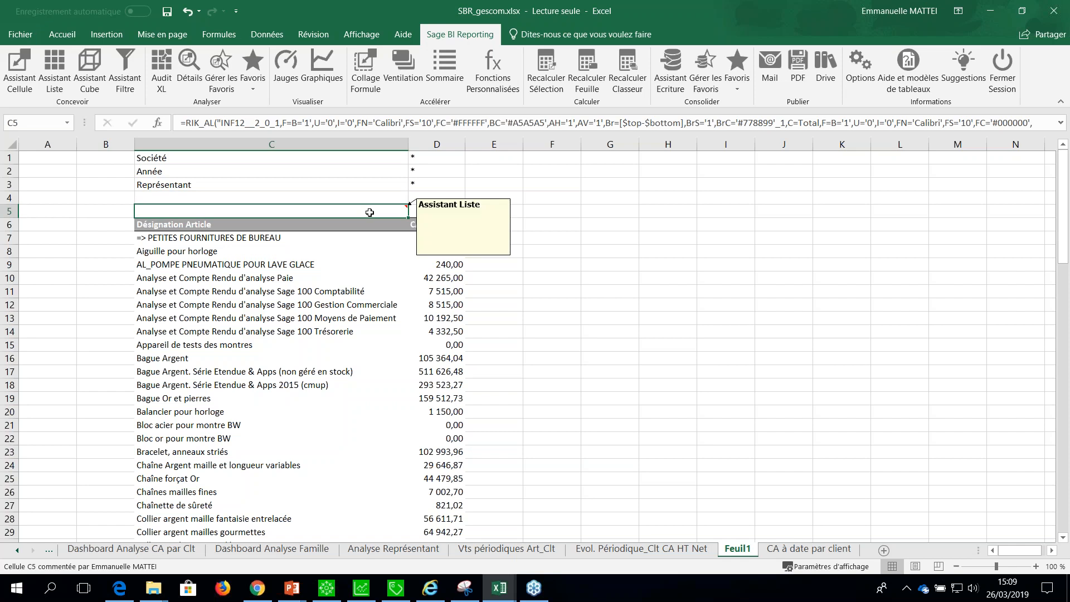
double_click(370, 212)
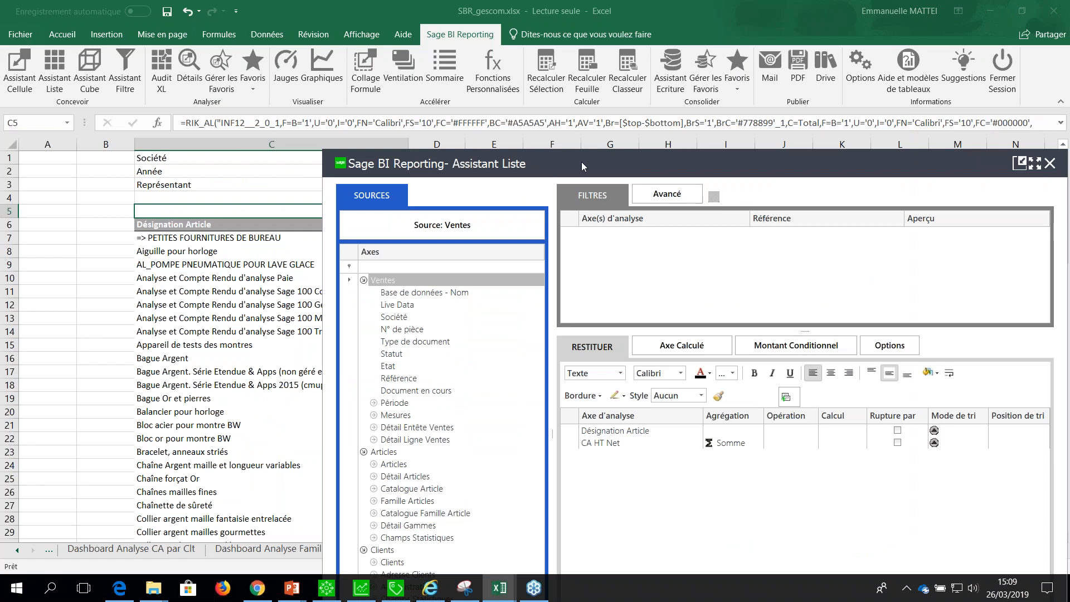
drag(582, 162, 635, 222)
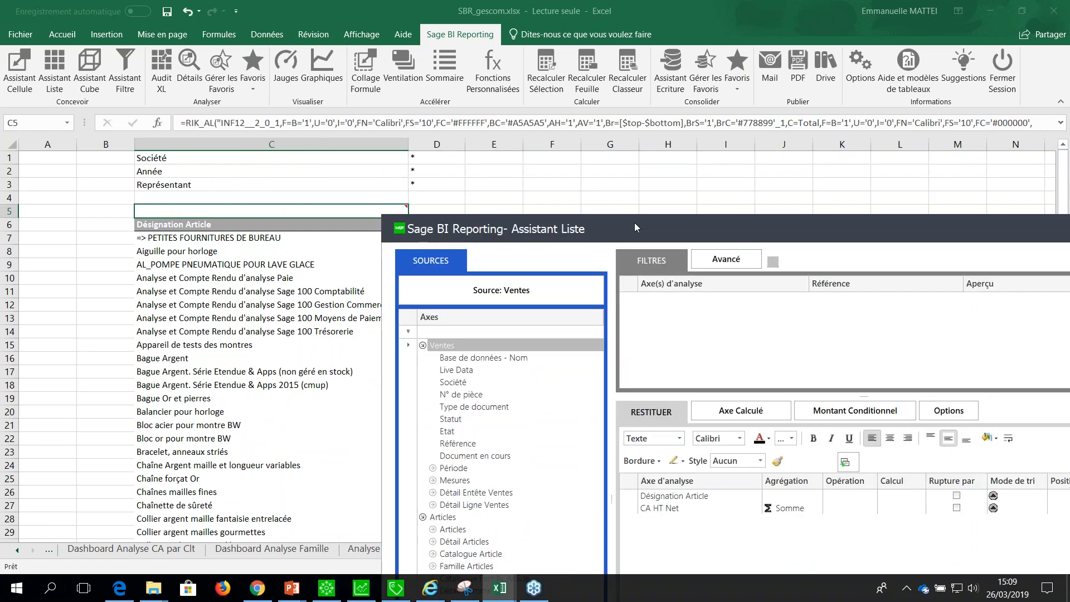
click(423, 345)
drag(616, 212, 547, 127)
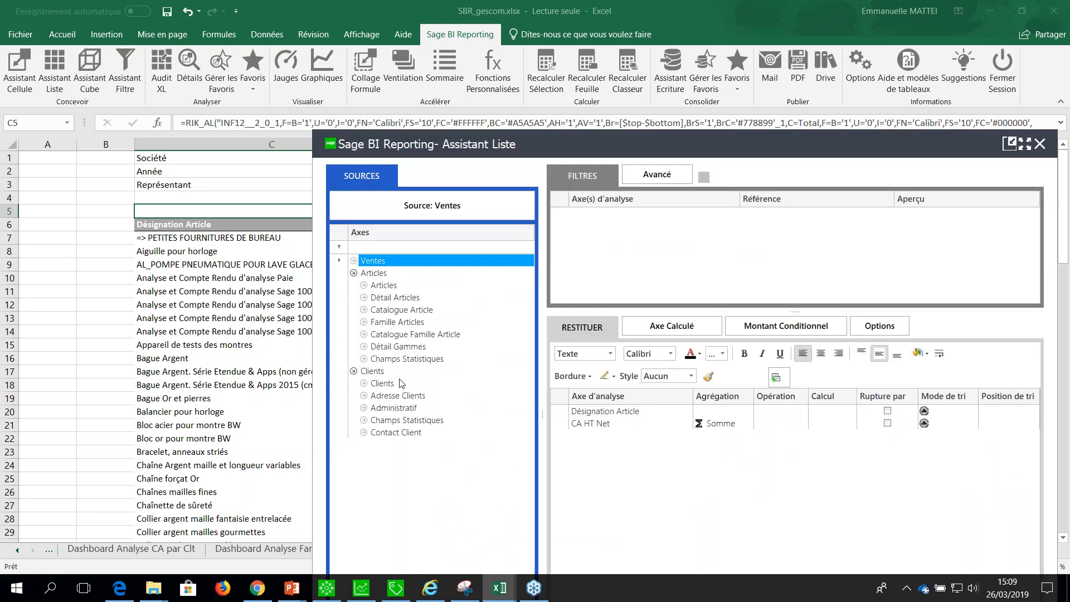
click(354, 261)
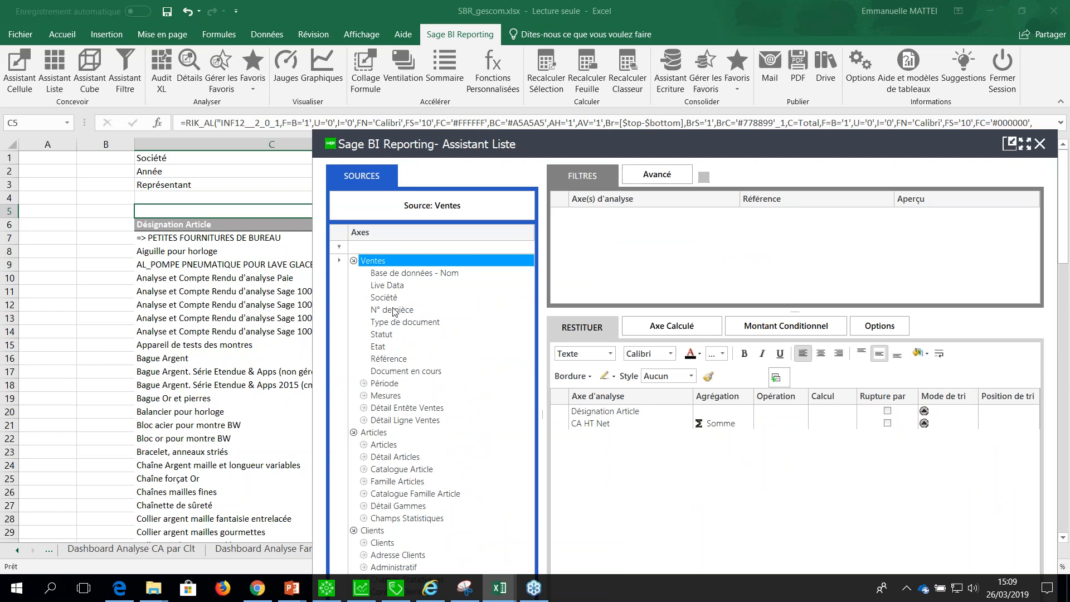
drag(384, 298, 592, 246)
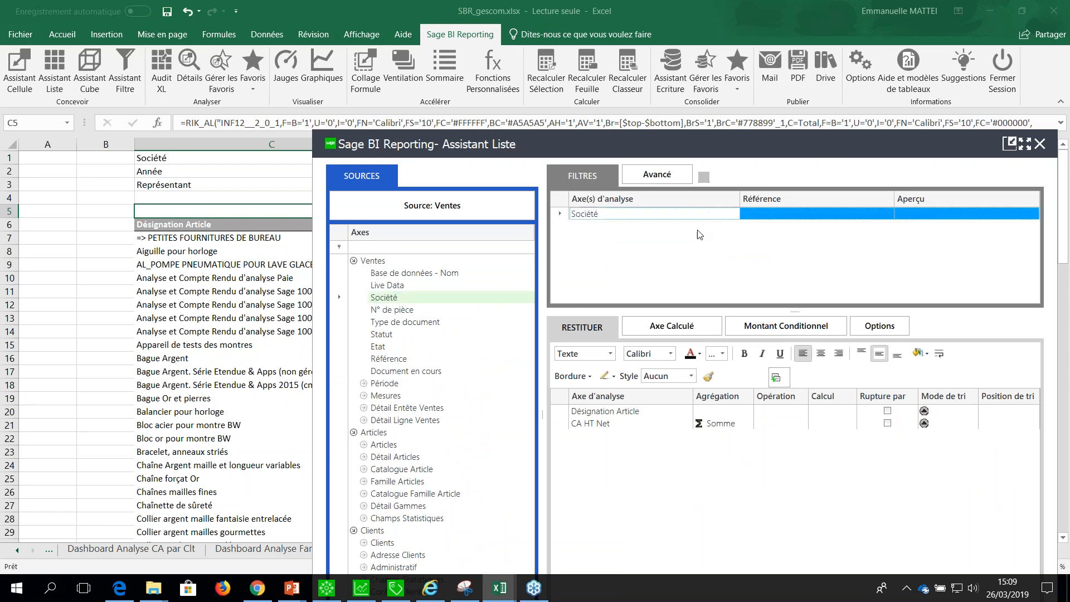
click(761, 218)
drag(408, 143, 440, 183)
click(427, 161)
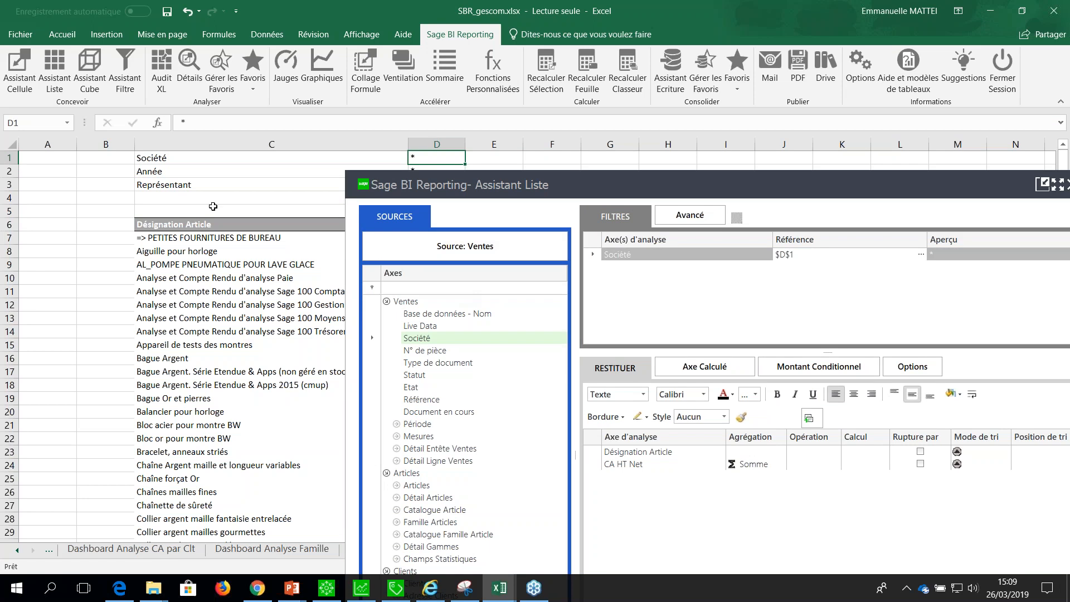
Add the Année axis from the Période group as a list filter linked to cell D2.
click(386, 301)
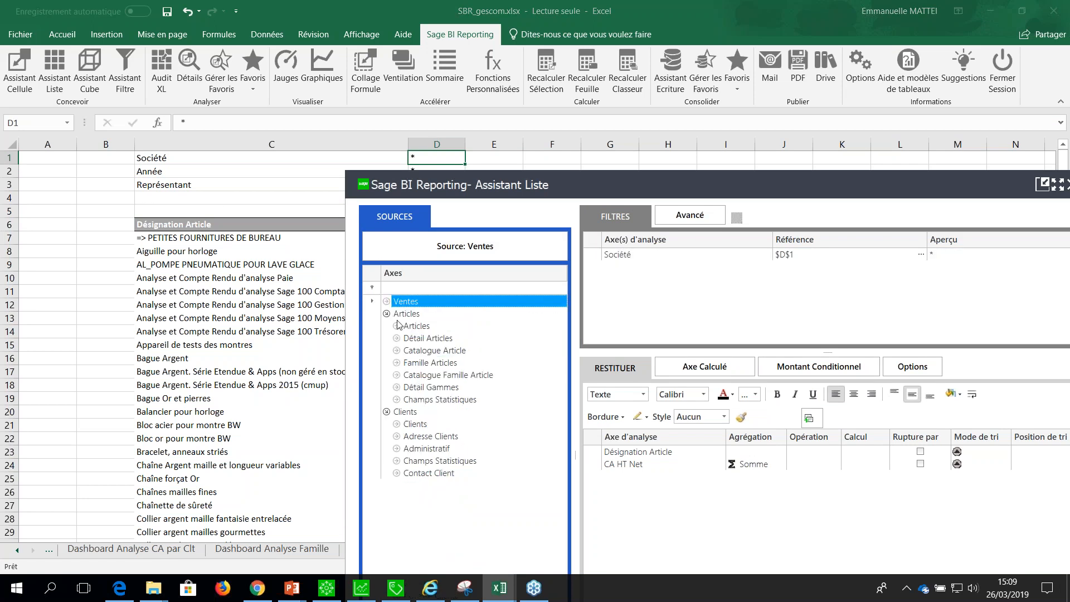
click(386, 301)
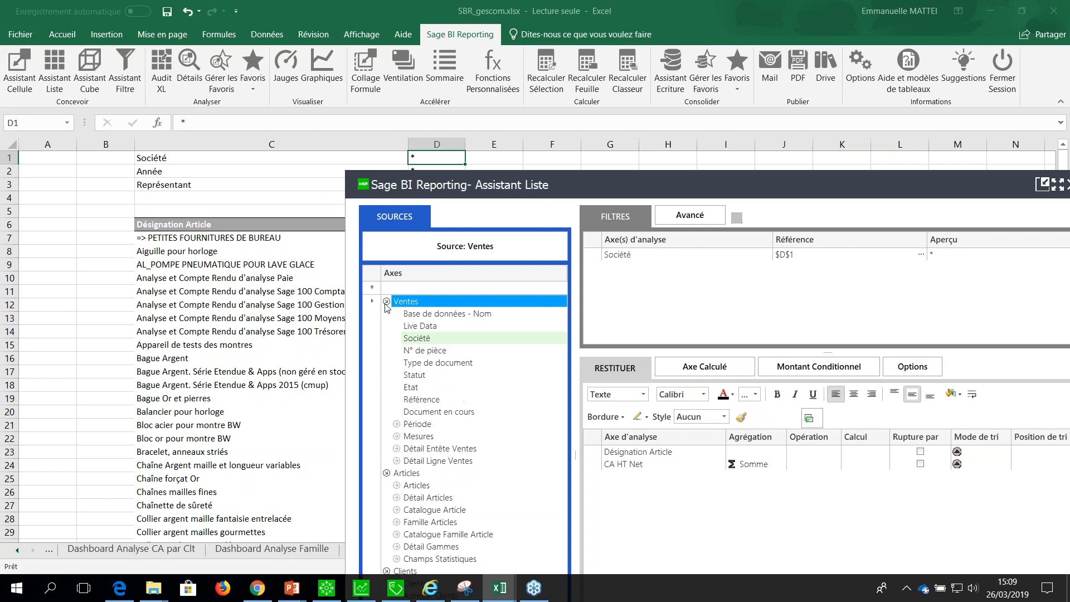
click(397, 423)
drag(425, 448, 641, 278)
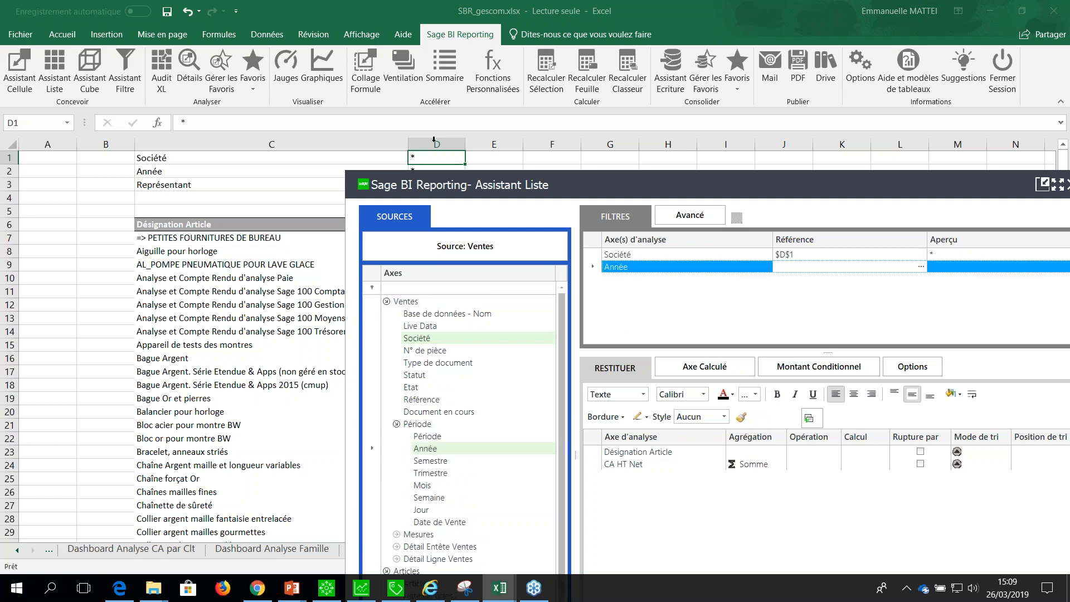
drag(477, 184, 472, 201)
click(442, 173)
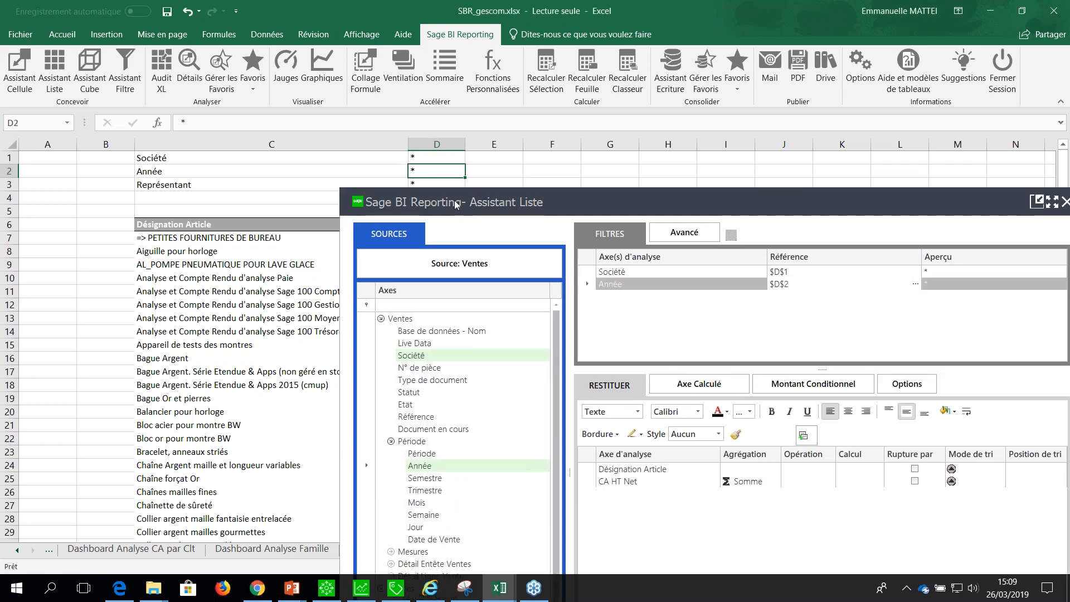
Add the Nom représentant axis from Détail Ligne Ventes as a filter linked to cell D3, and apply the list definition.
drag(456, 204, 417, 223)
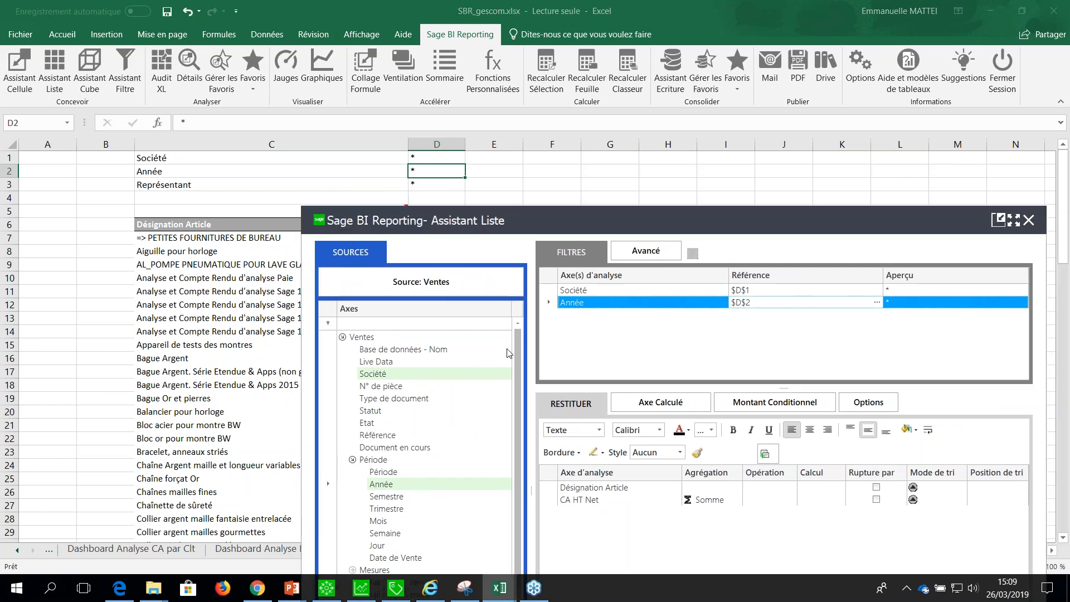
drag(505, 214, 488, 63)
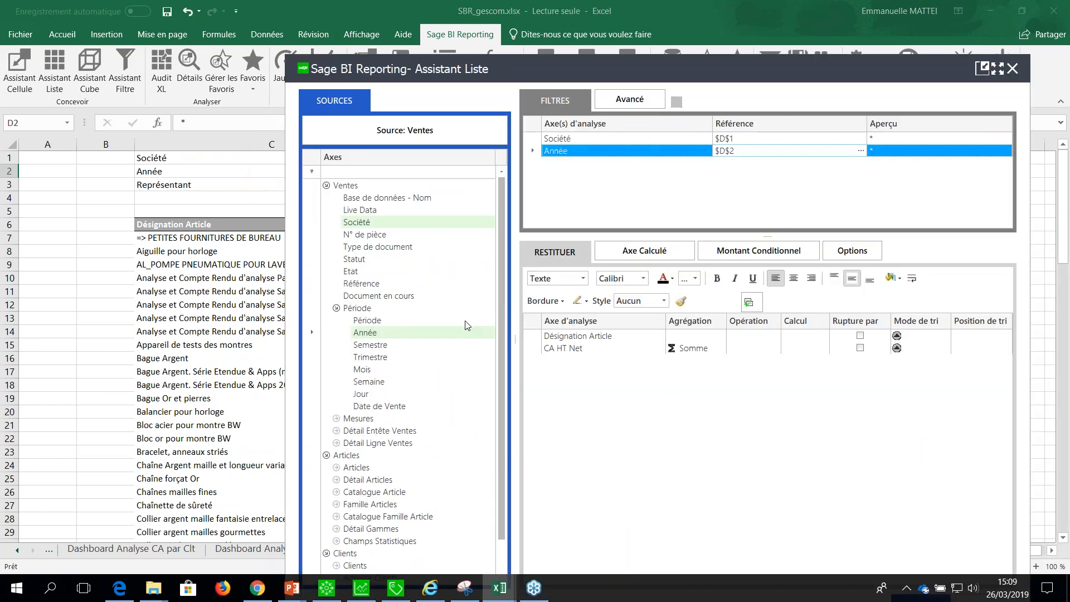
click(336, 308)
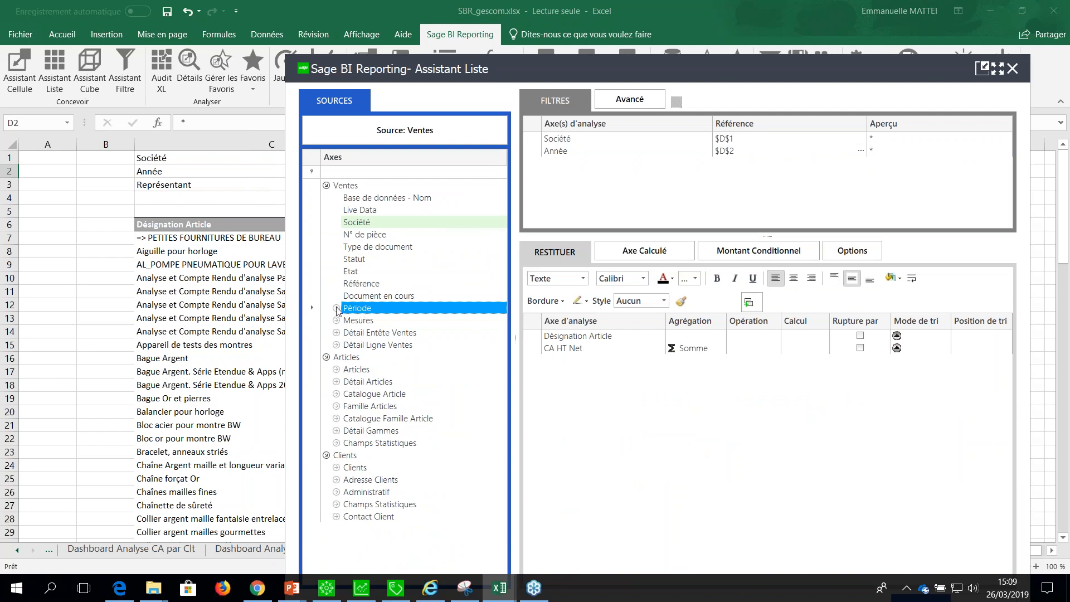
click(337, 345)
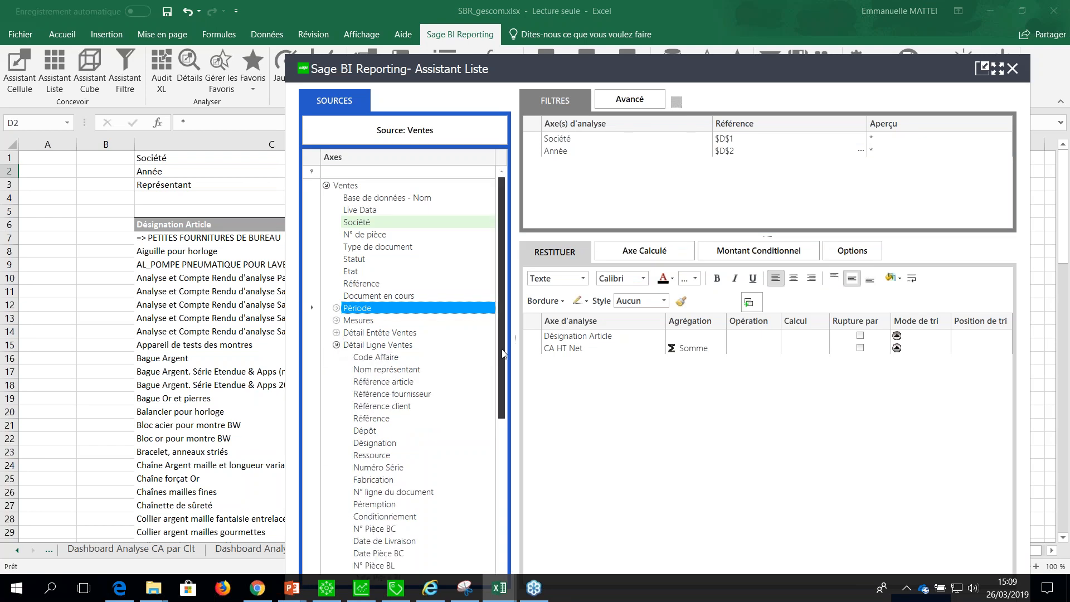
drag(503, 356, 501, 372)
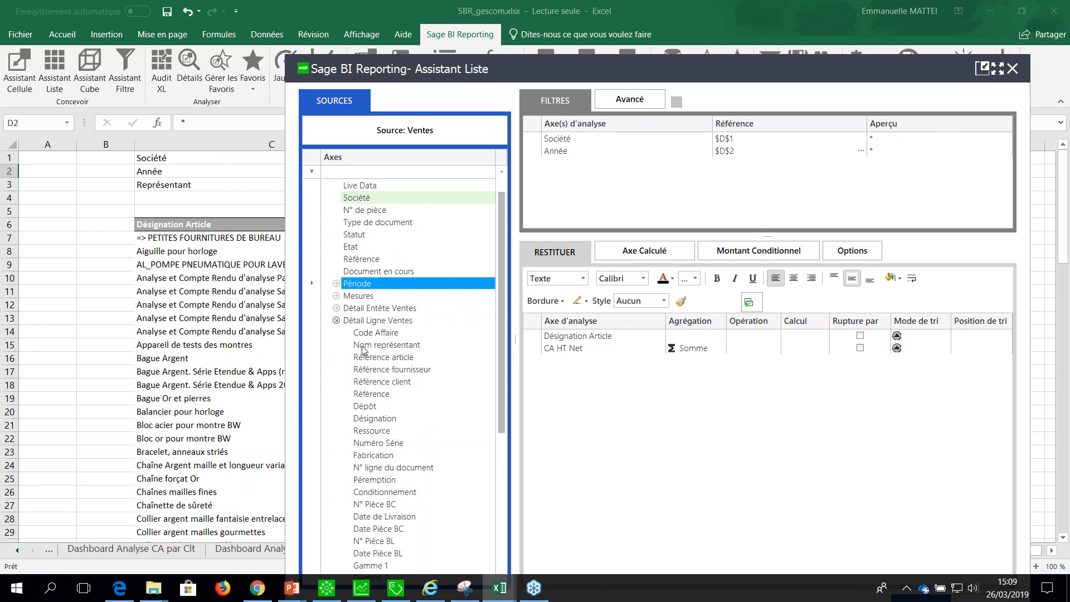
drag(362, 349, 629, 173)
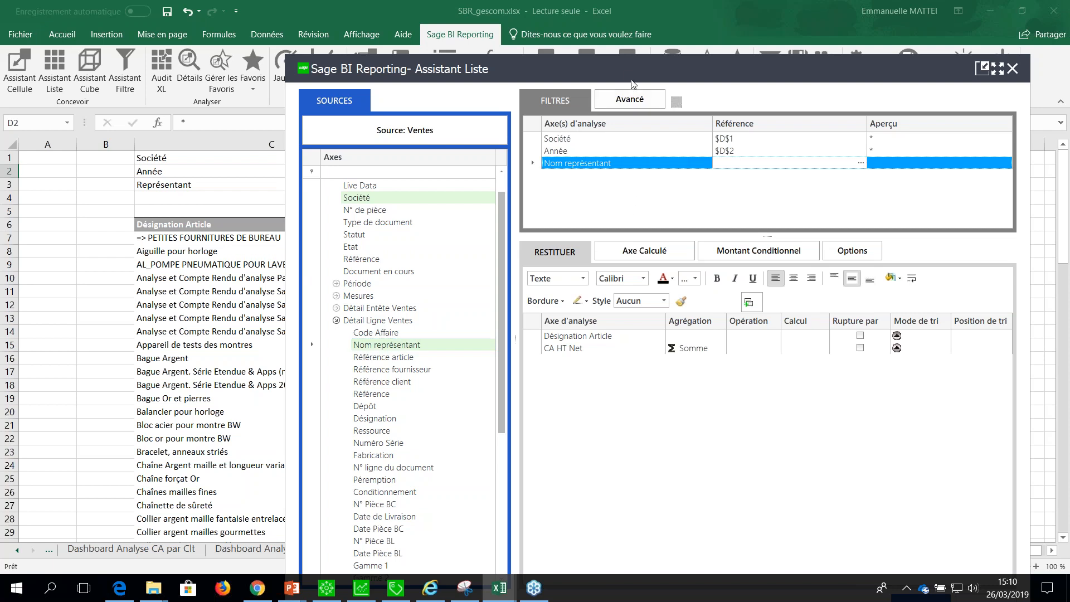
drag(629, 73, 558, 217)
click(677, 309)
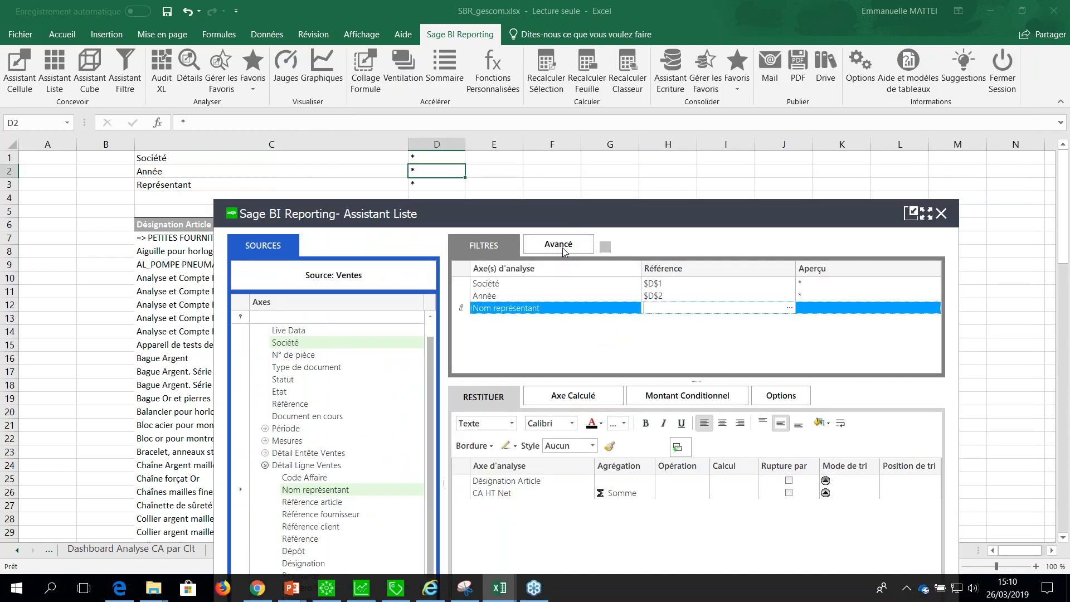
click(459, 190)
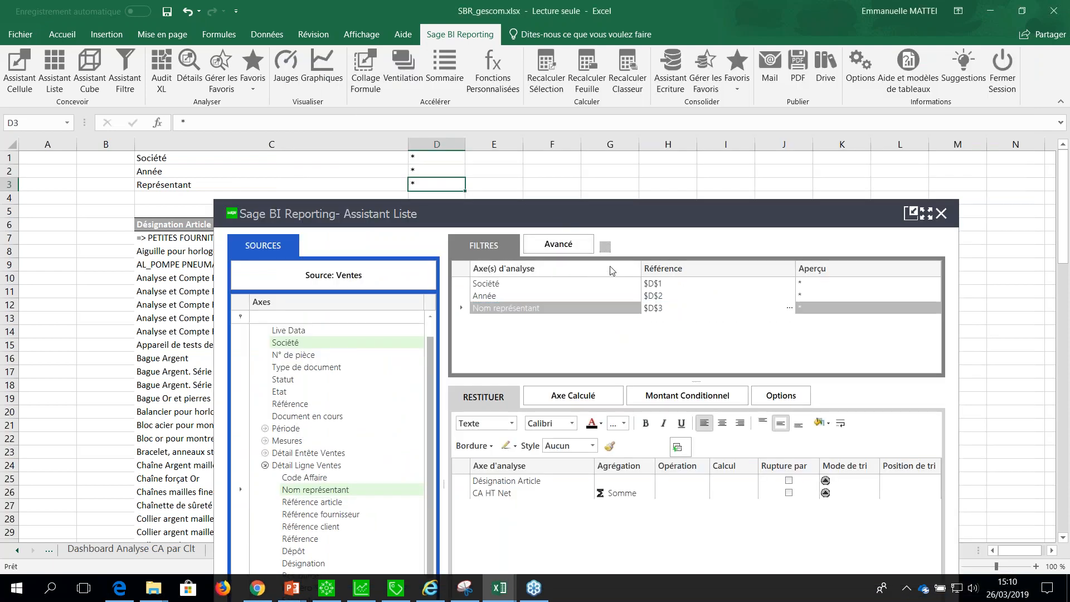
drag(574, 222, 575, 31)
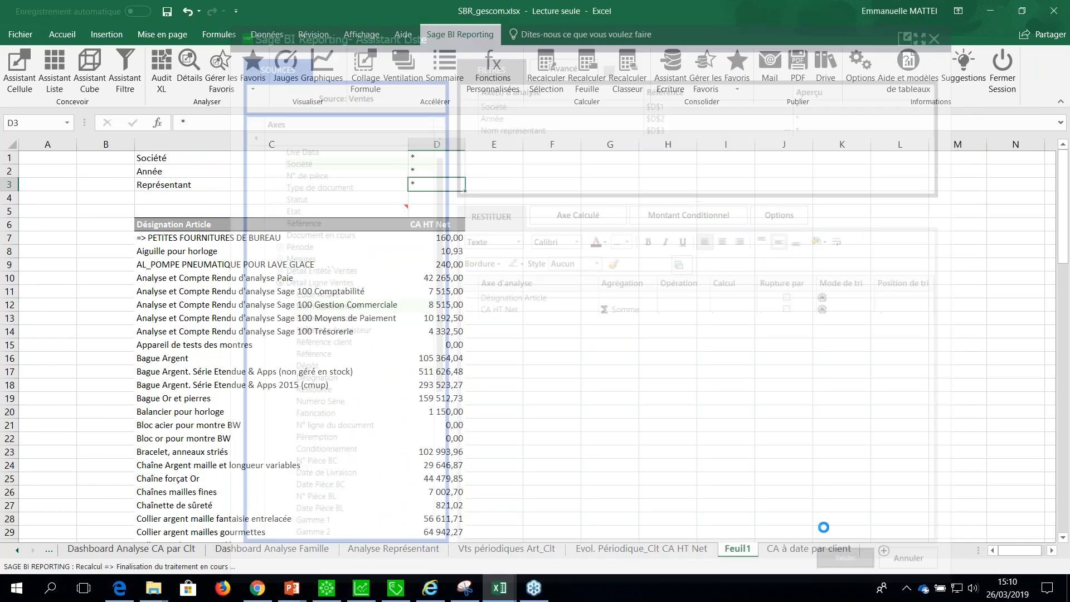
click(853, 566)
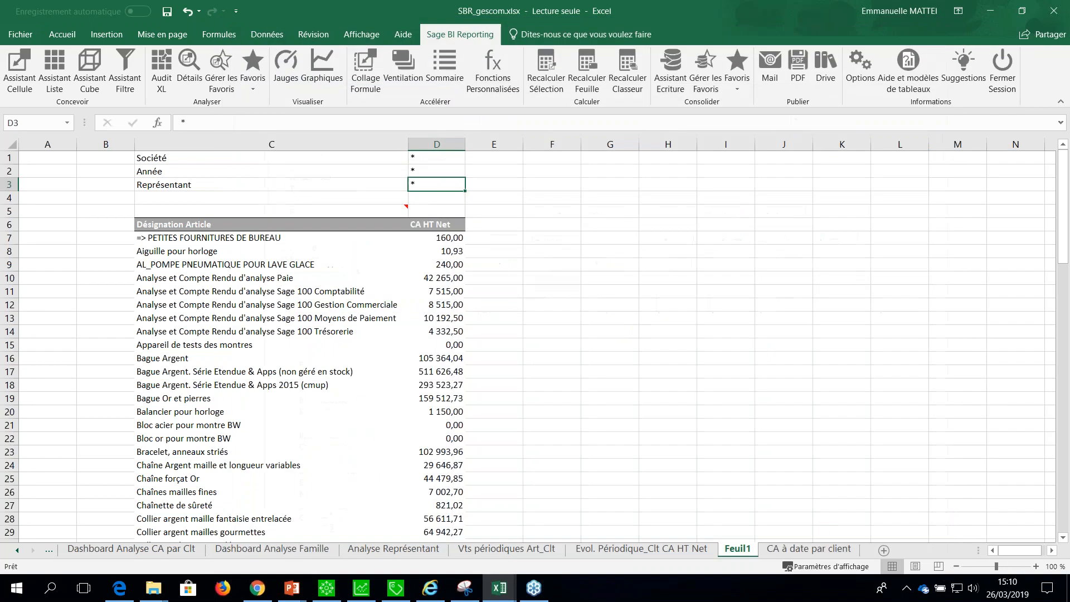
Set the Année filter in D2 to 2019 from its list of filter values.
double_click(443, 169)
click(325, 206)
click(701, 494)
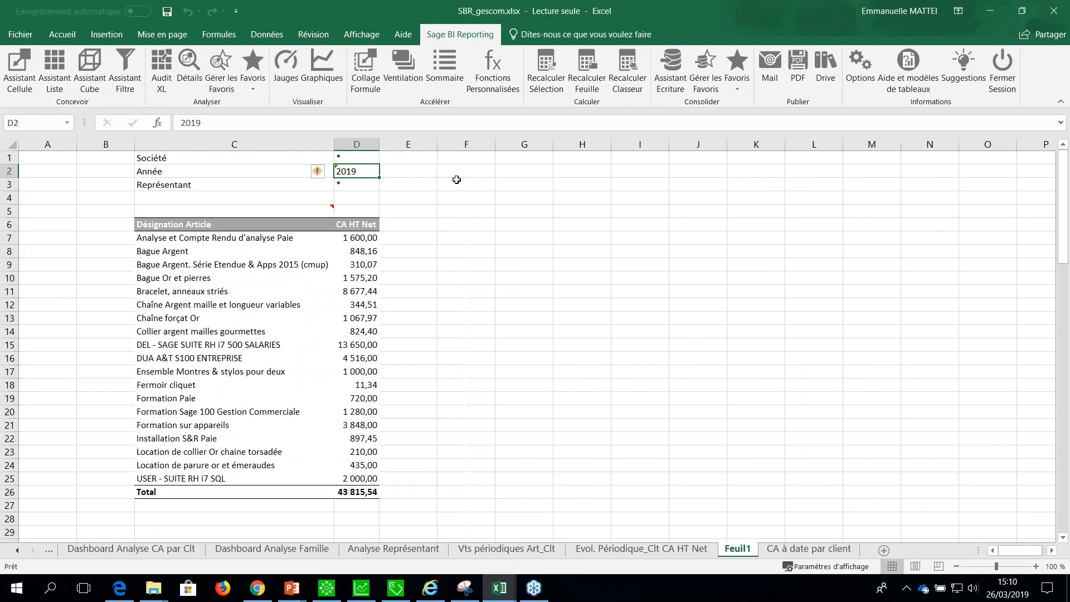
Filter the list on a single sales representative in D3.
double_click(358, 185)
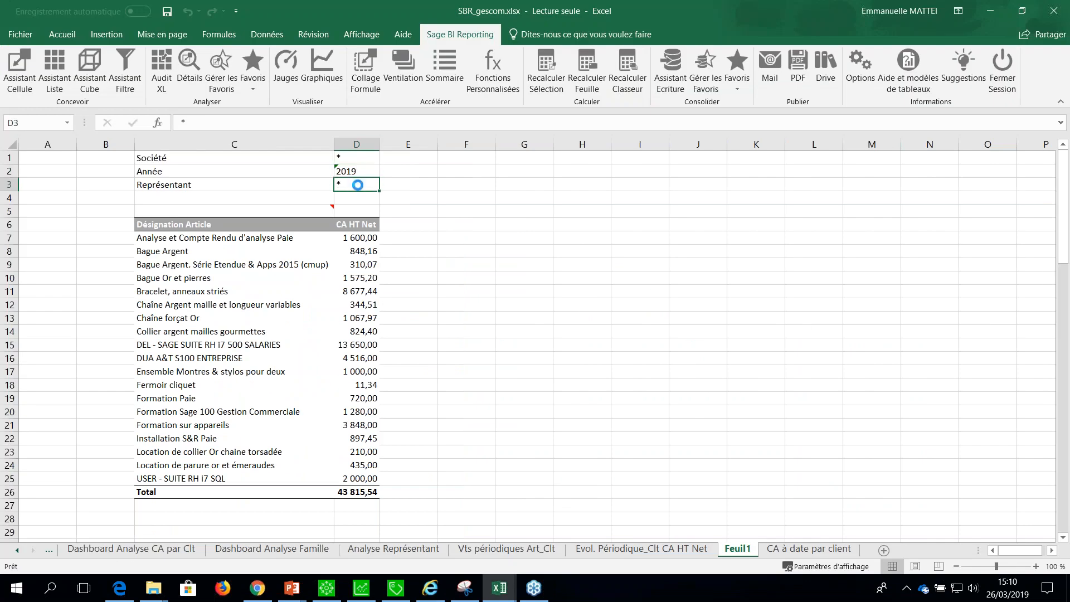
click(313, 182)
click(700, 486)
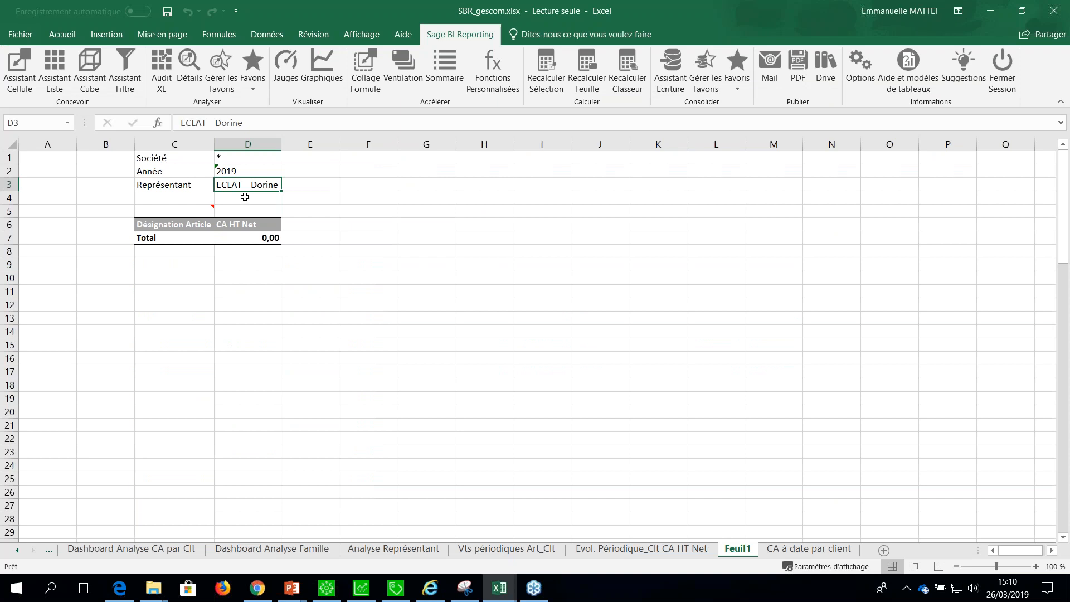
Extend the Représentant filter in D3 to four representatives, and reset the filter to *.
click(243, 172)
double_click(238, 185)
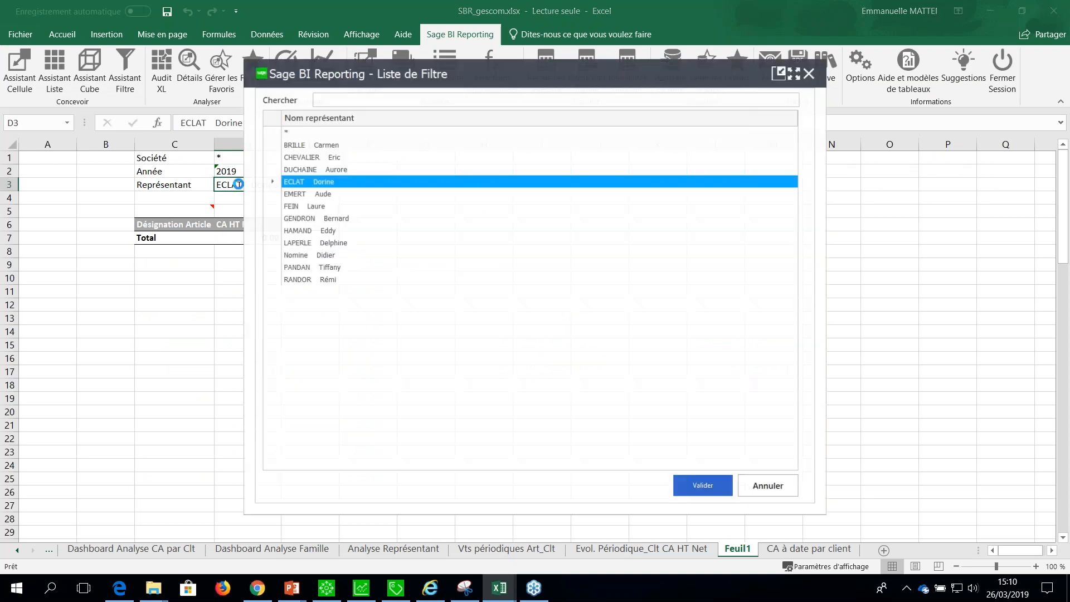
ctrl+click(321, 195)
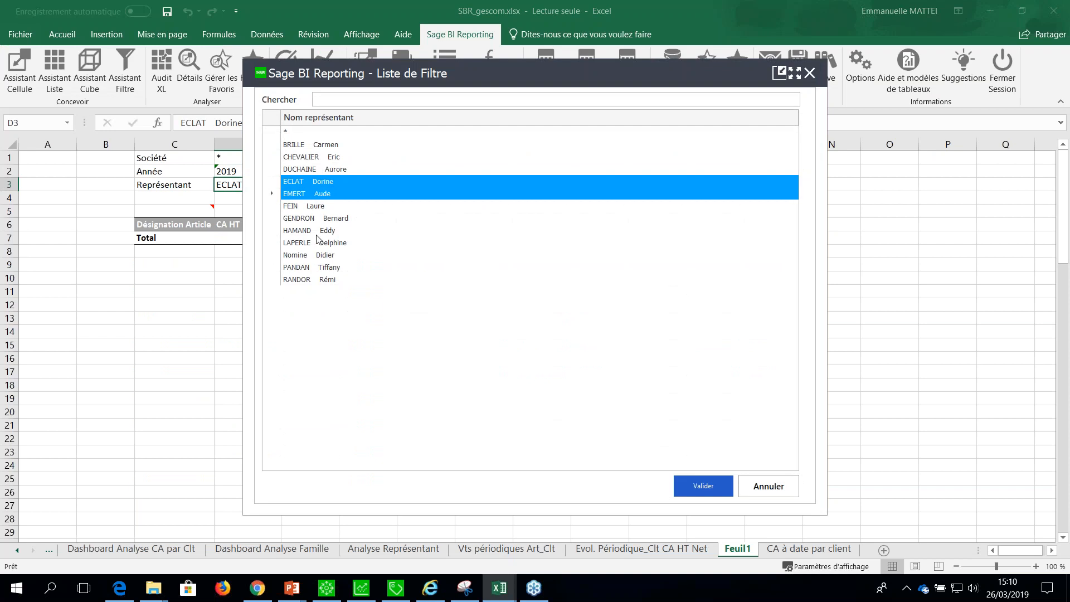
ctrl+click(318, 232)
ctrl+click(319, 268)
click(707, 494)
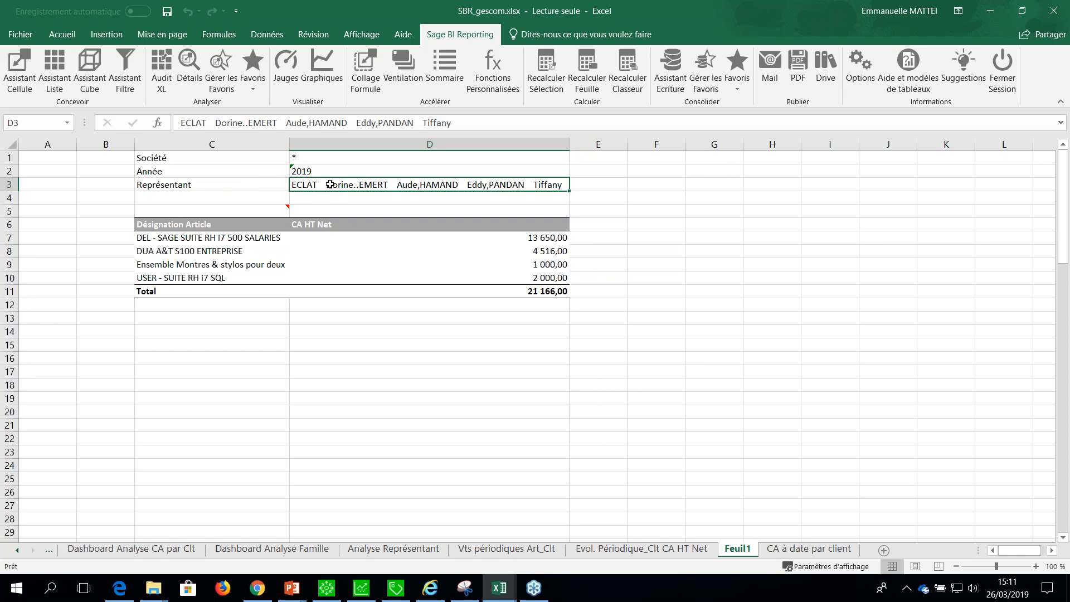
text(*)
key(Return)
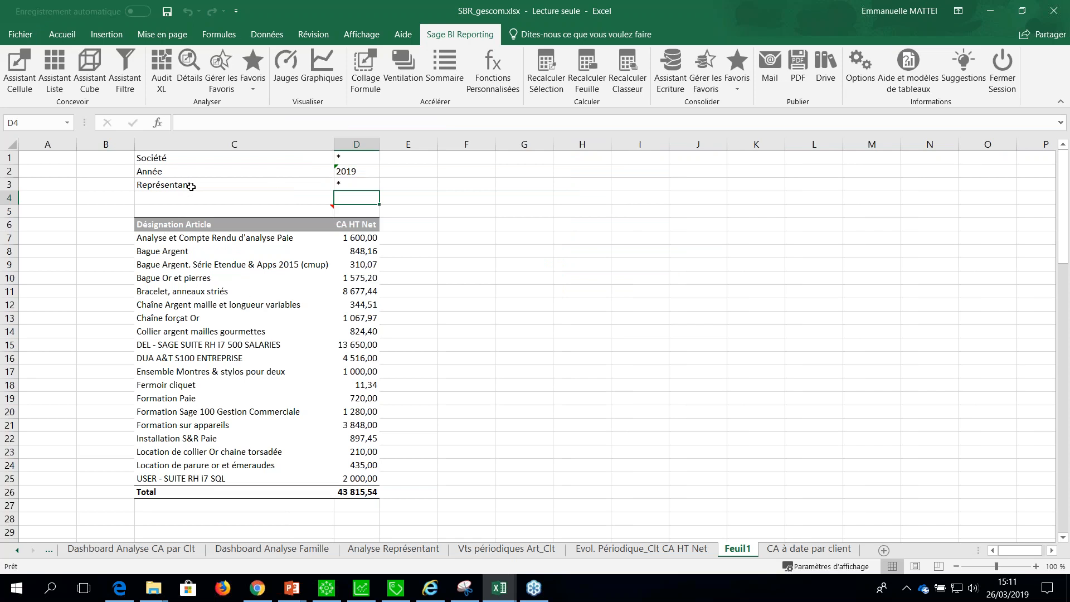
Add the Représentant axis from Détail Entête Ventes to the list as a grouping break, apply it, and collapse the groups to subtotals.
double_click(313, 210)
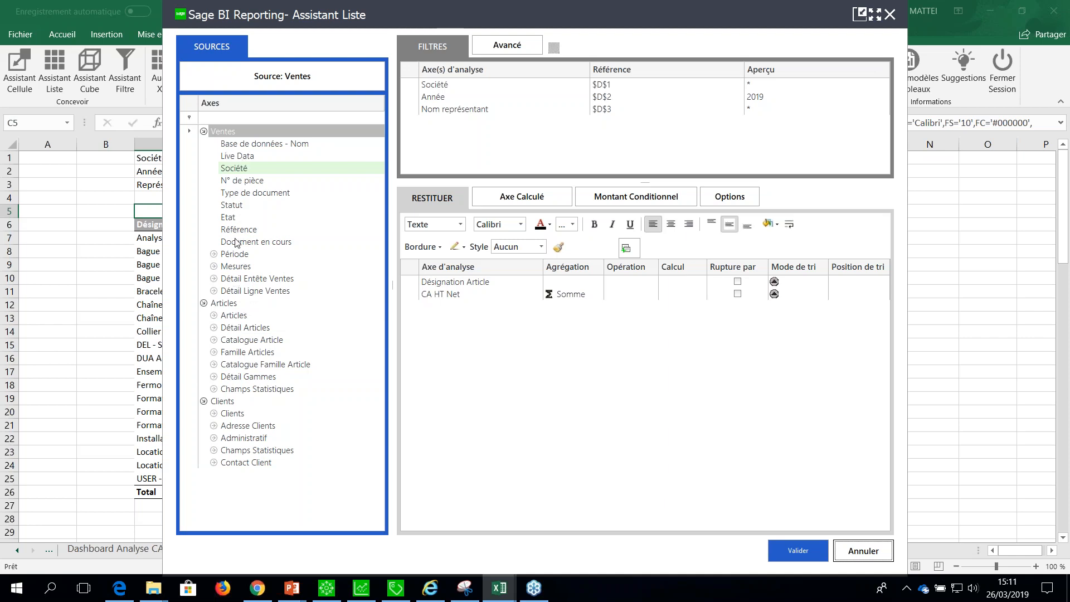
click(232, 279)
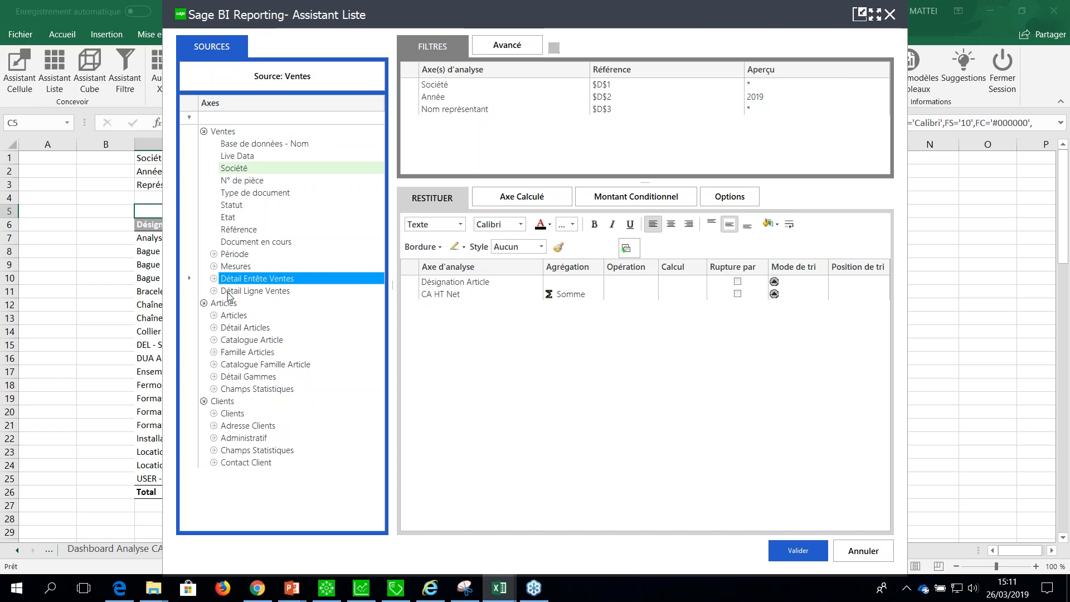
double_click(230, 291)
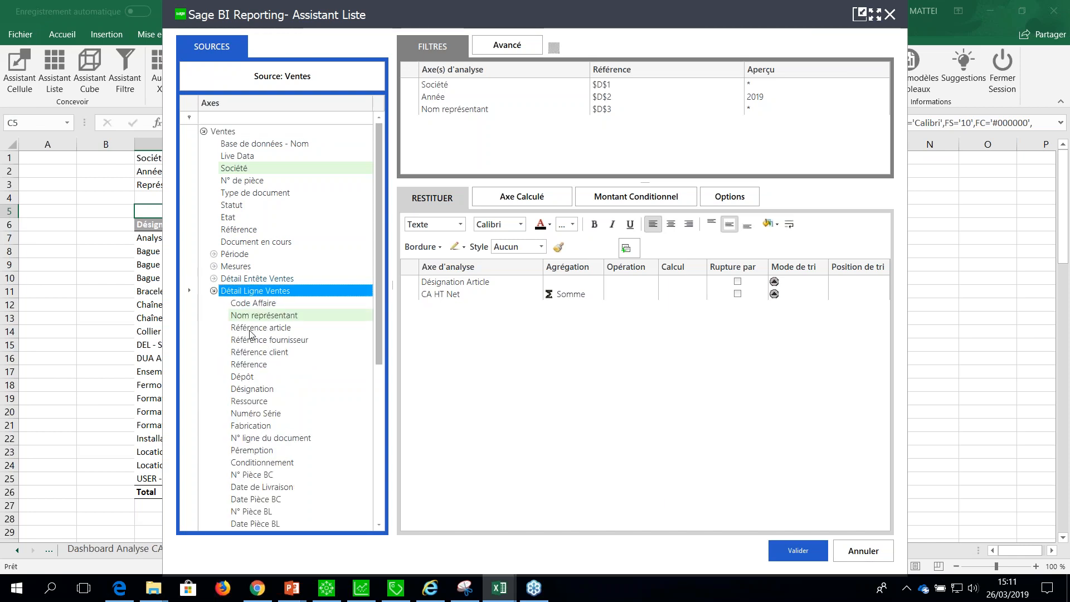
mouse_move(378, 296)
mouse_down()
mouse_move(382, 343)
mouse_move(377, 288)
mouse_up()
click(214, 230)
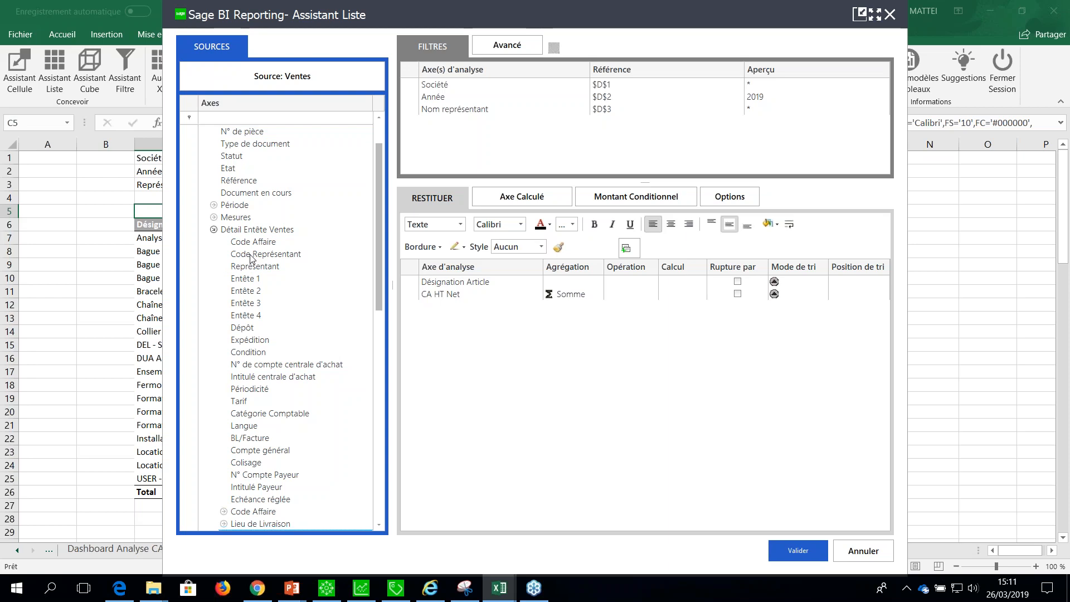
click(251, 258)
drag(254, 266, 495, 342)
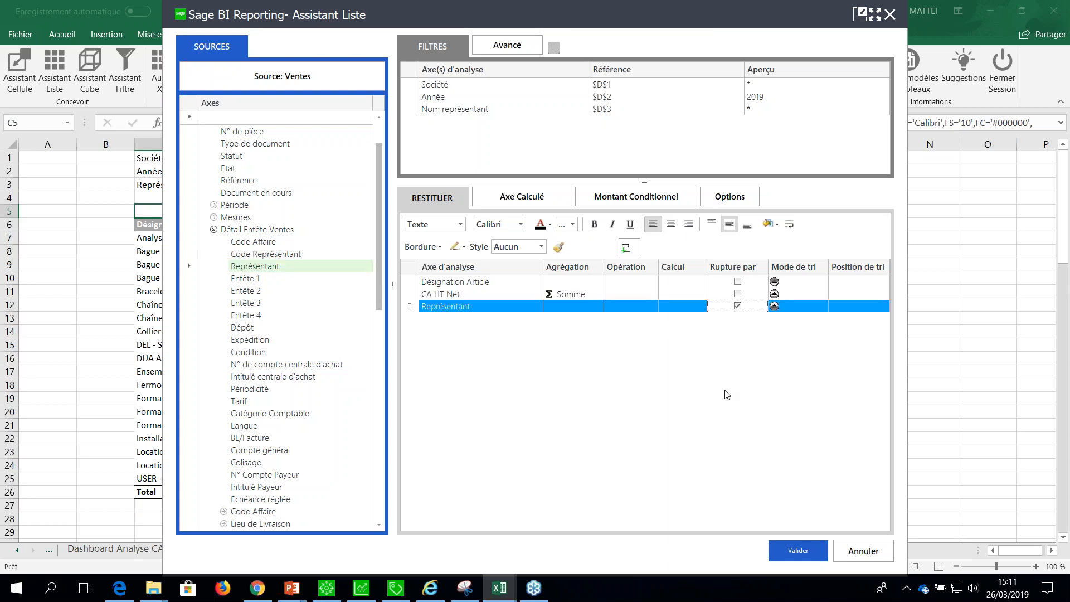
click(787, 548)
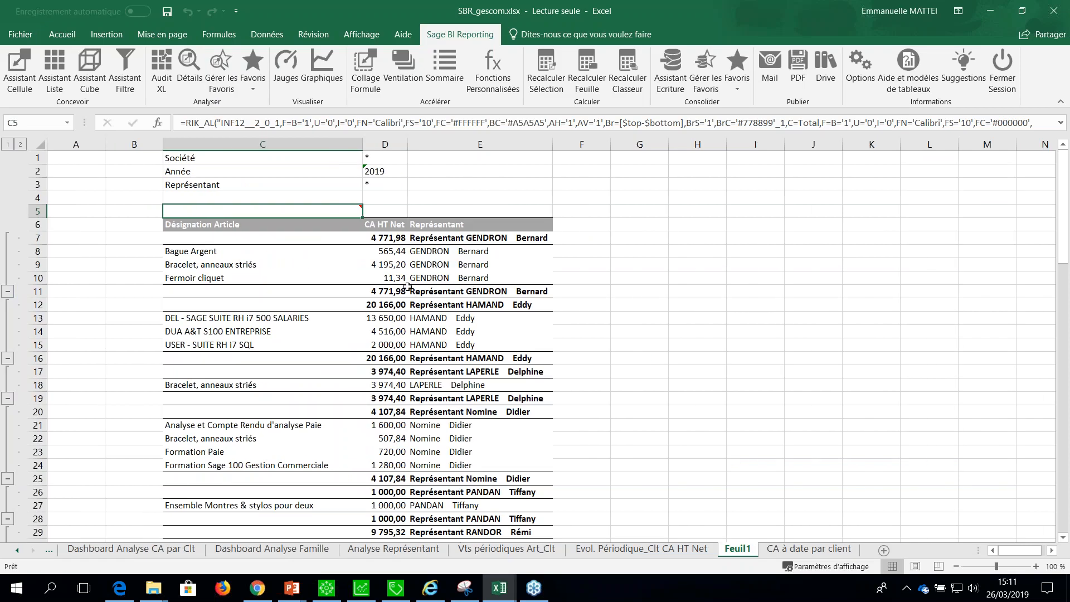
click(7, 145)
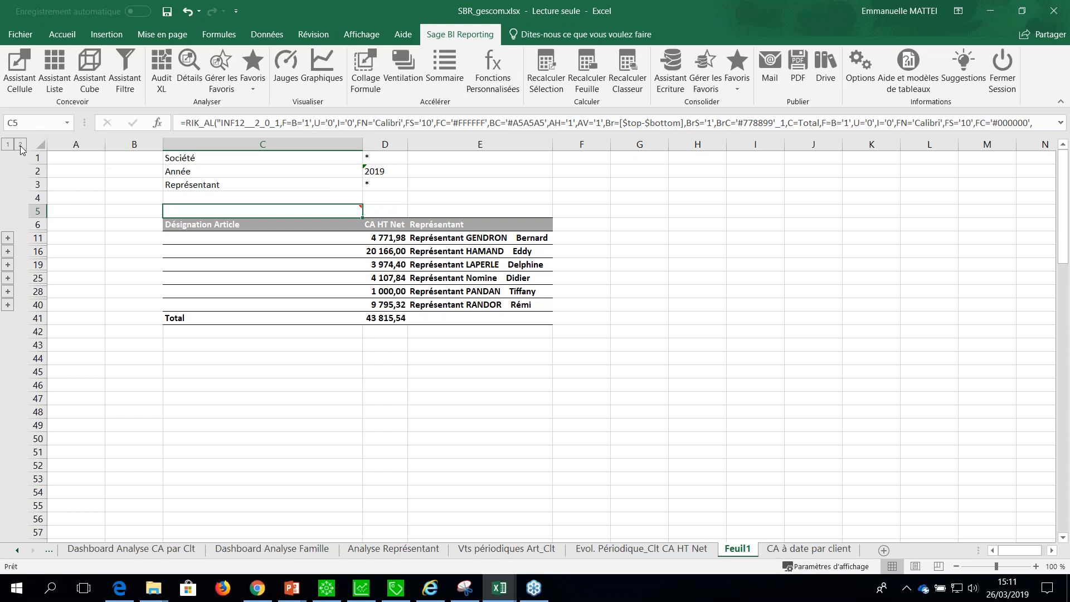
Reopen the list definition in C5 and examine the advanced relations between its filters without changing them.
mouse_move(222, 209)
double_click(223, 209)
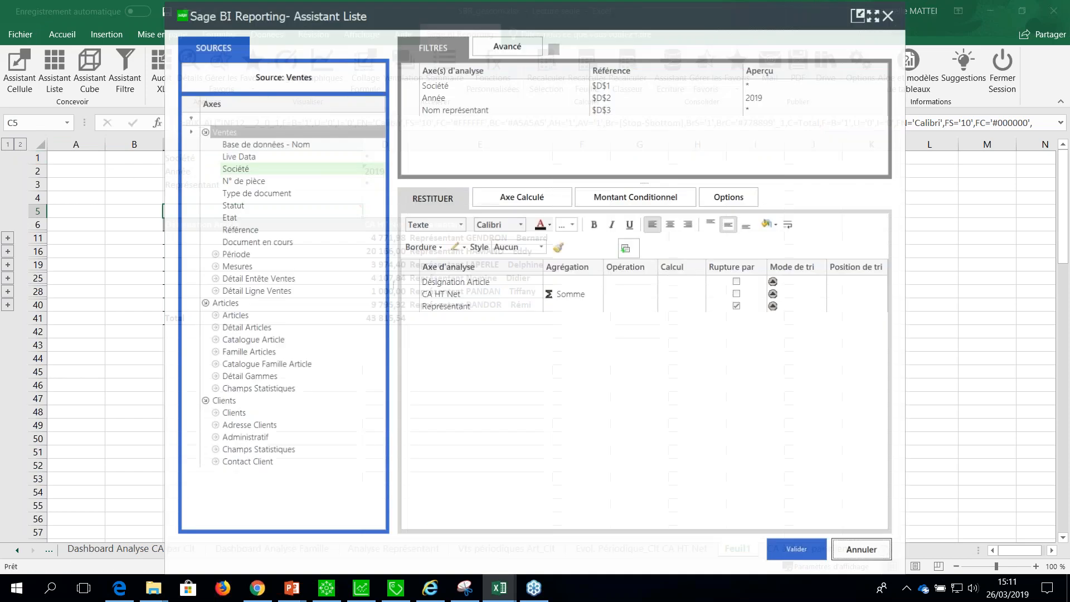
click(481, 308)
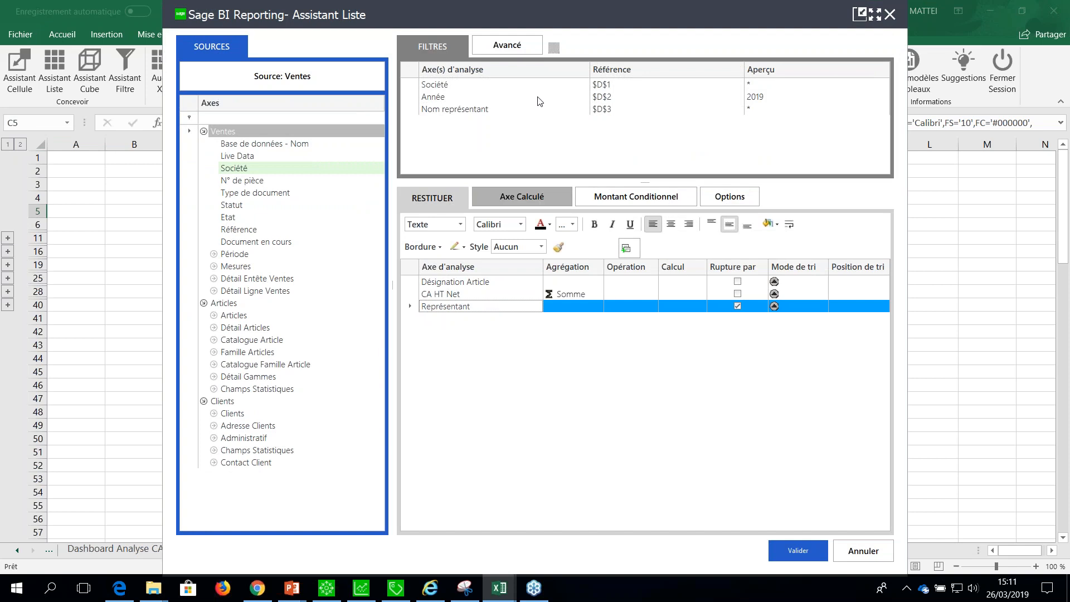
click(503, 45)
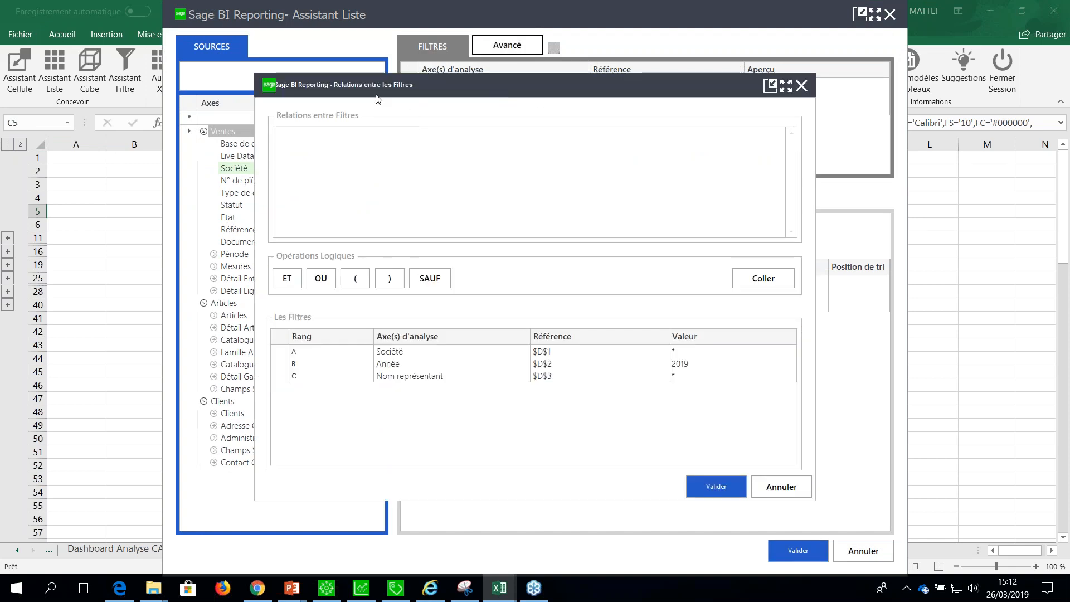
click(781, 486)
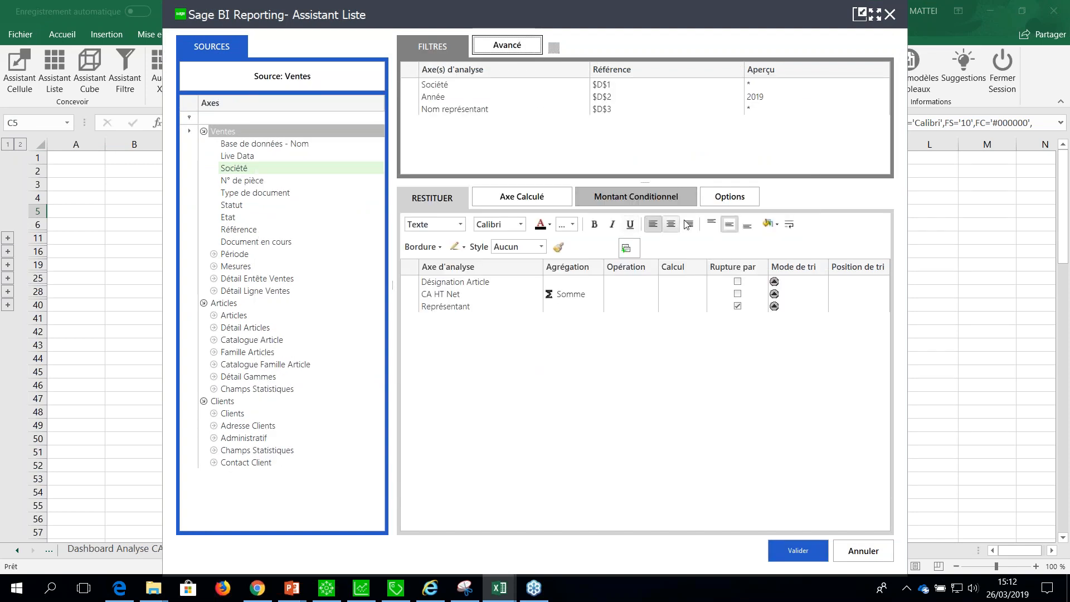
Set the list's format option to Format Office and apply the list definition.
click(728, 196)
click(321, 95)
click(345, 115)
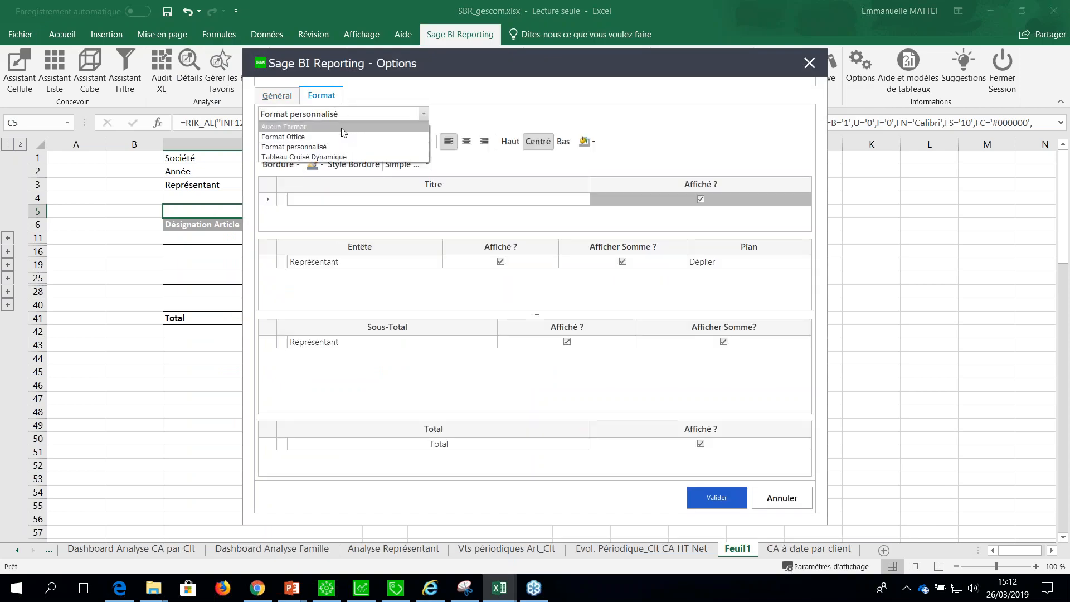
click(369, 137)
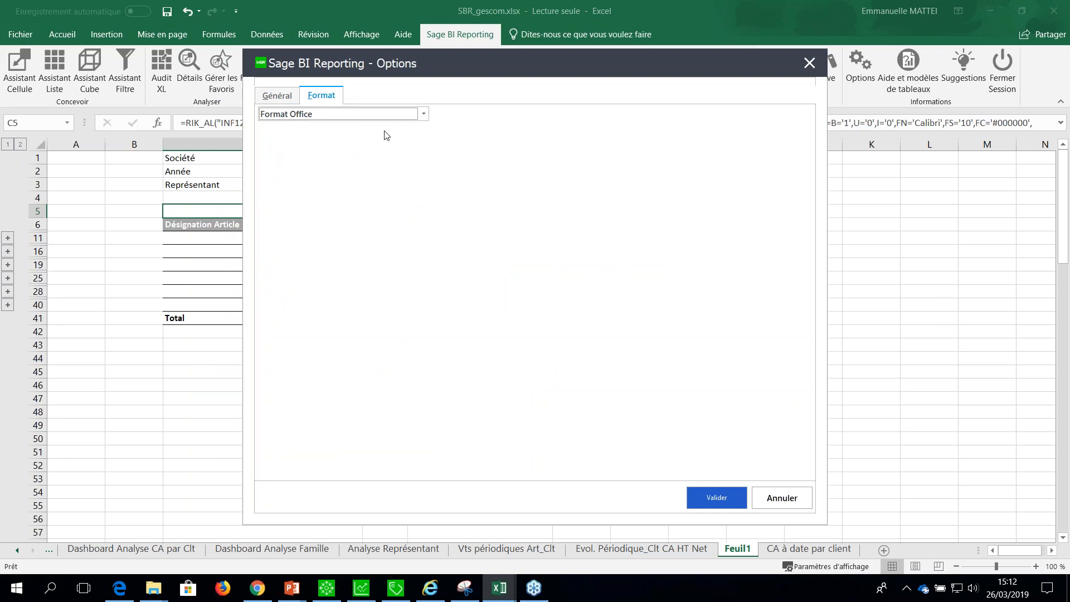
click(708, 498)
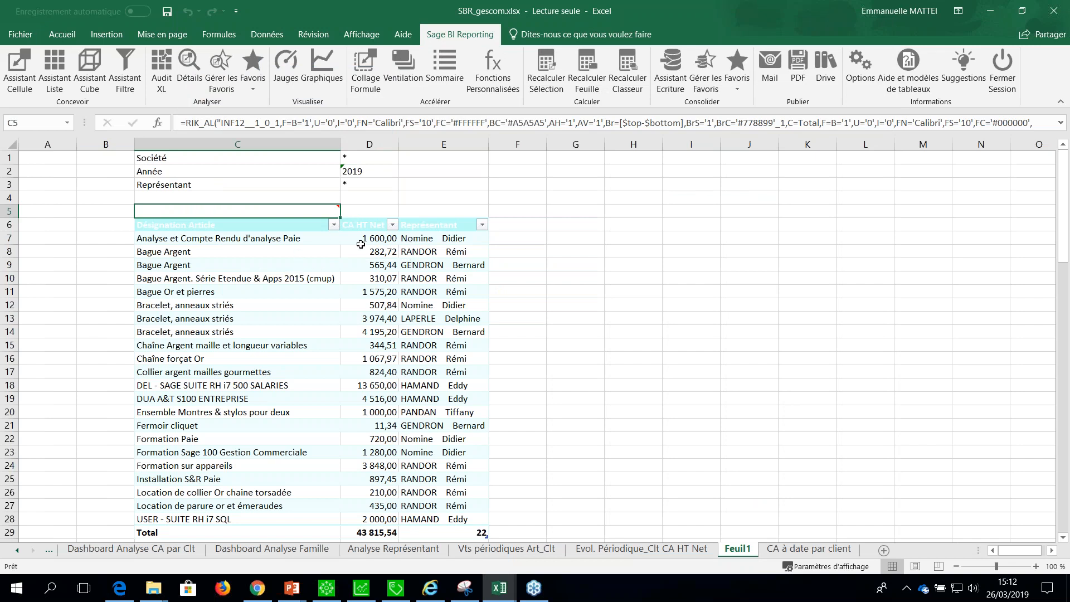
Filter the table's Représentant column on a single representative, and clear that filter.
click(482, 224)
click(344, 360)
click(341, 393)
click(405, 490)
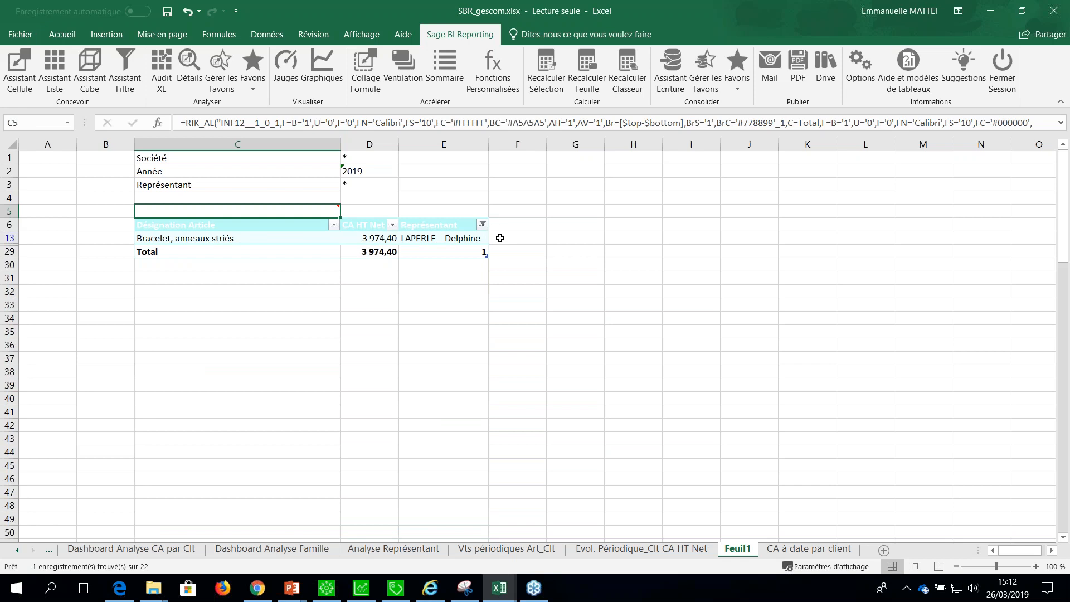
click(482, 224)
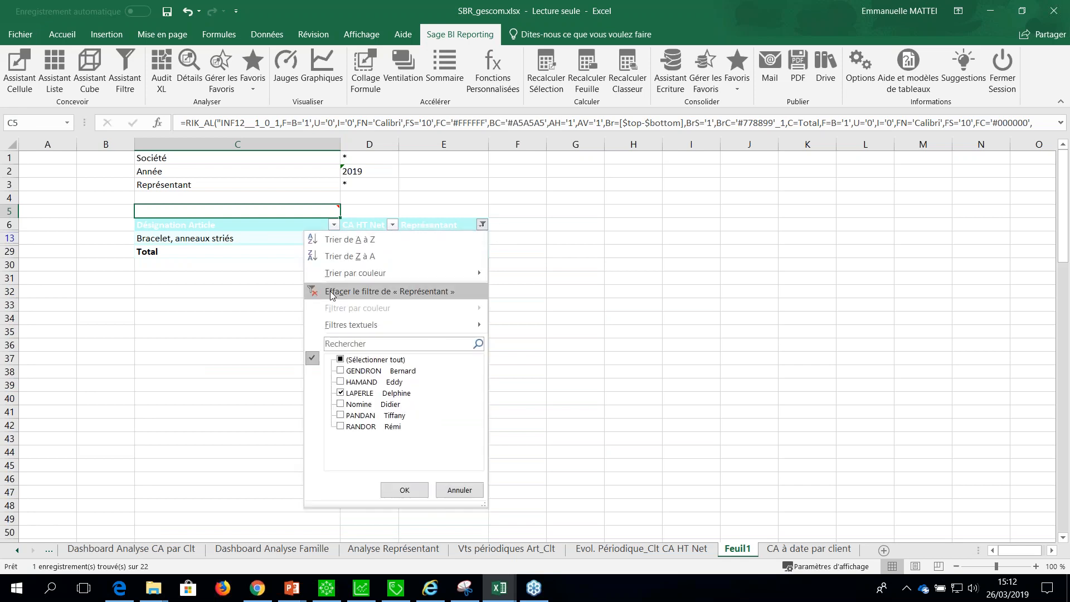
click(332, 293)
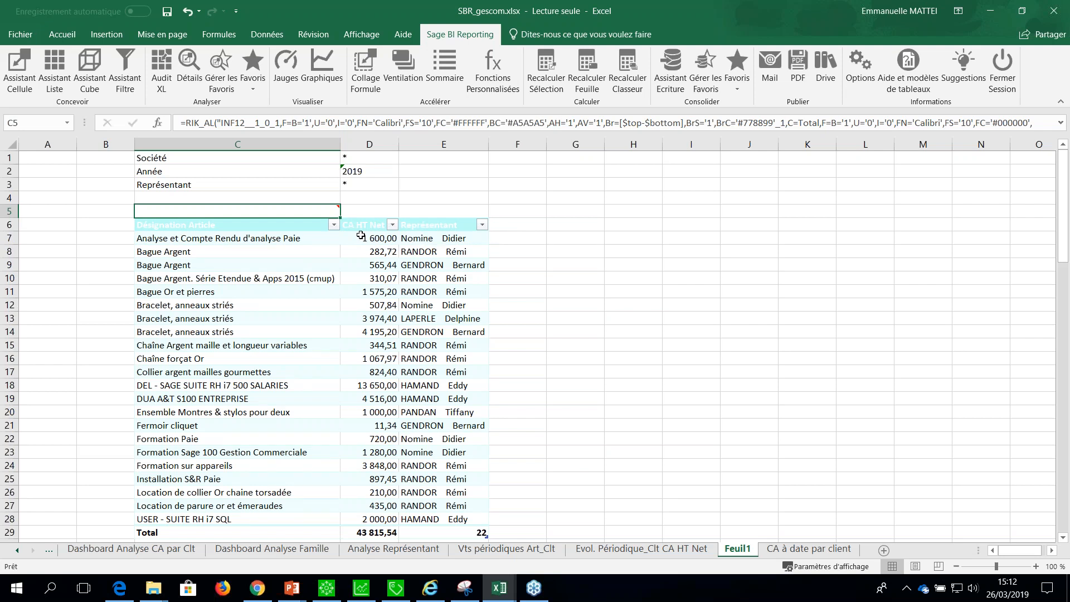
click(365, 238)
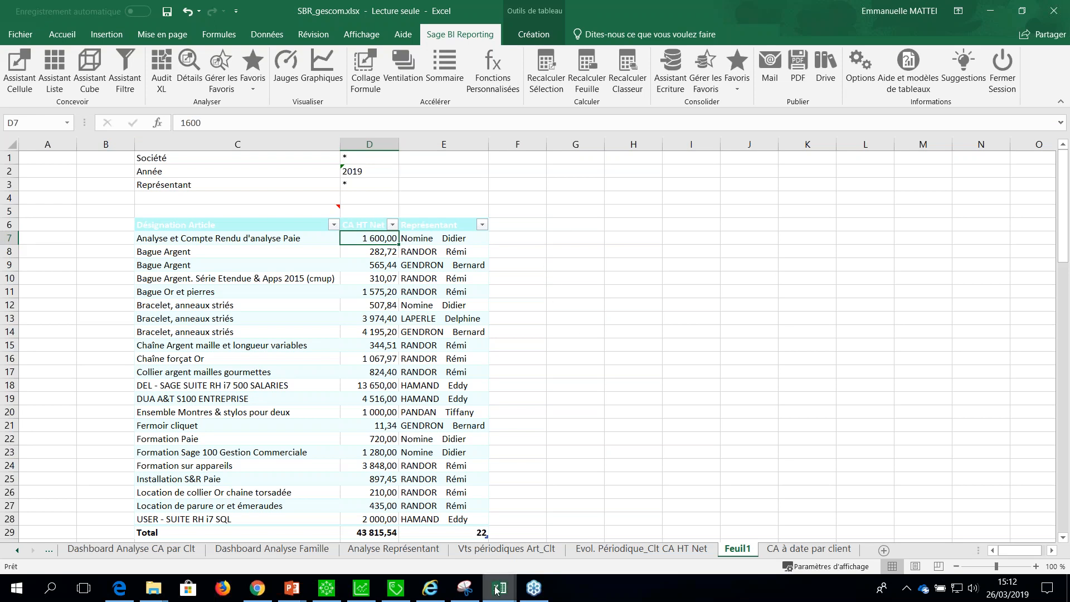
Switch to the workbook Démonstration Comptabilité SageBI_EMG.xlsx, on its Rapport sur 12 Mois sheet.
mouse_move(497, 591)
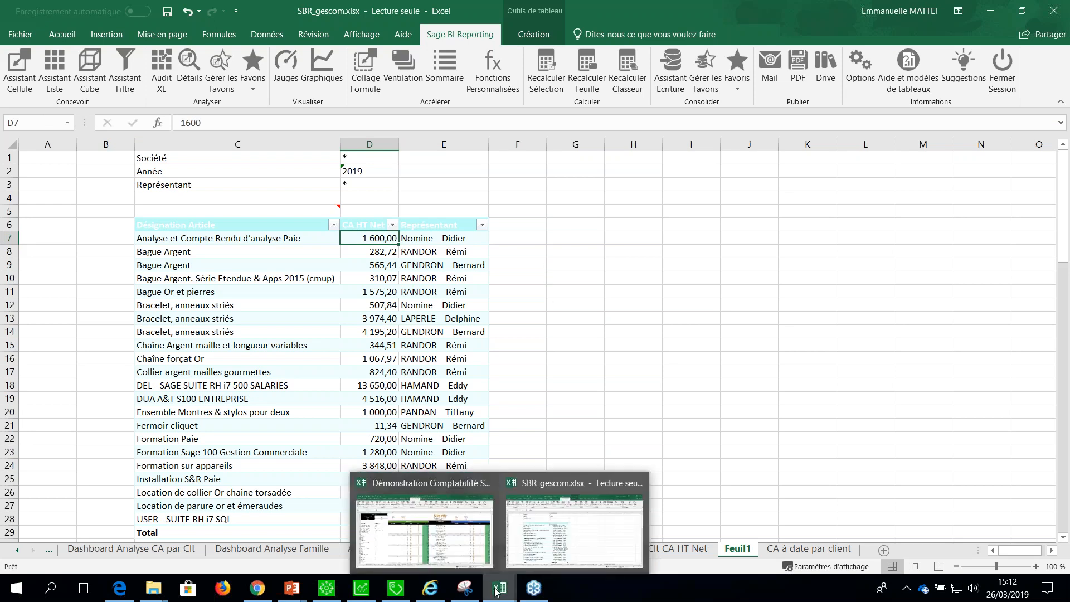
click(463, 549)
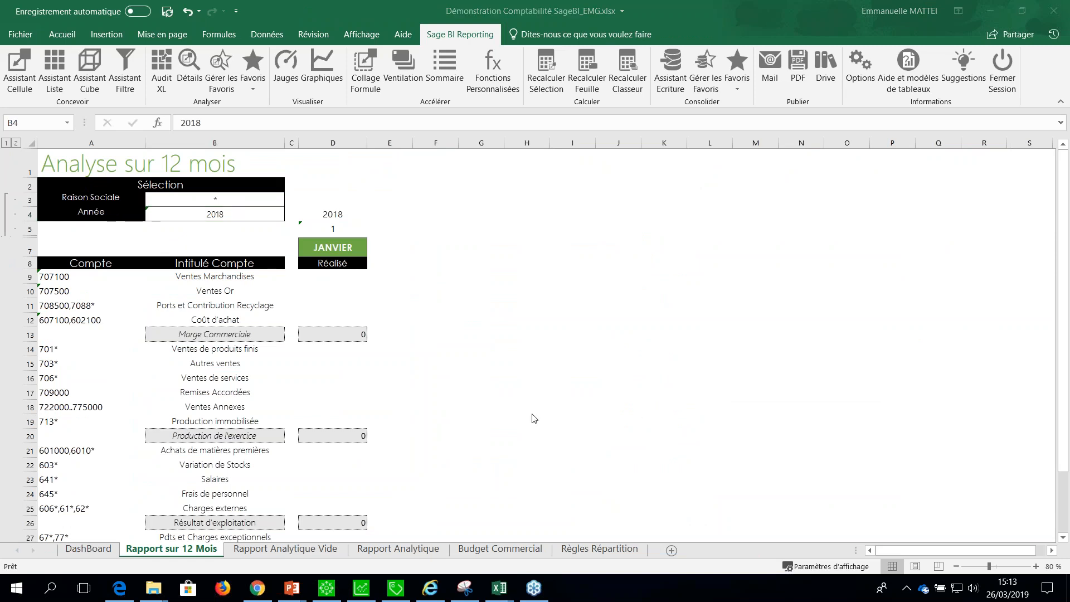
click(342, 289)
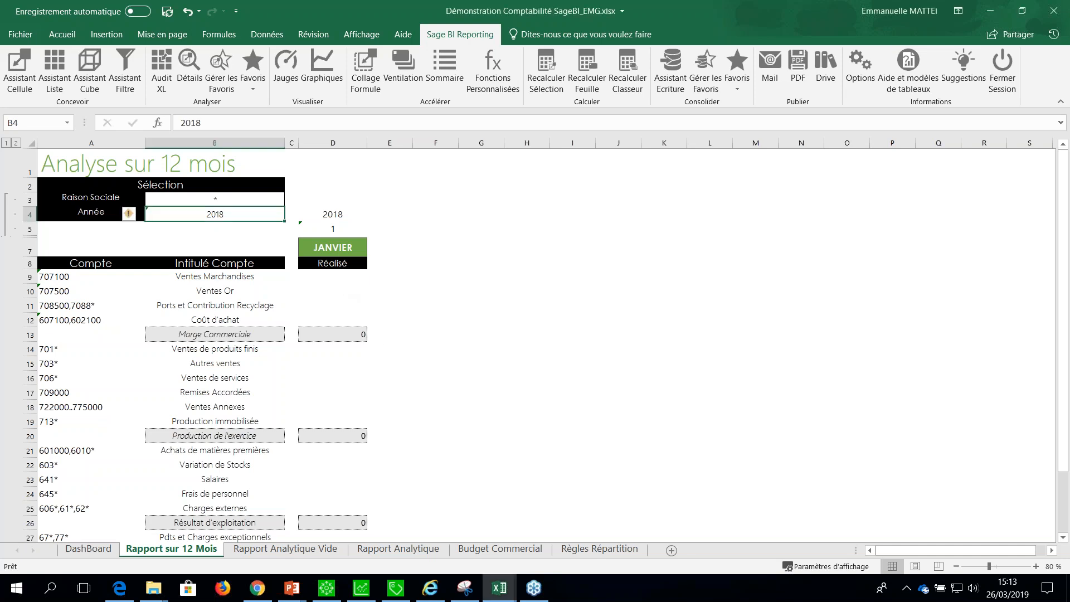
Start a Cell Assistant formula in D9 using the Ecritures Générales model of Sage 100c Comptabilité.
click(334, 276)
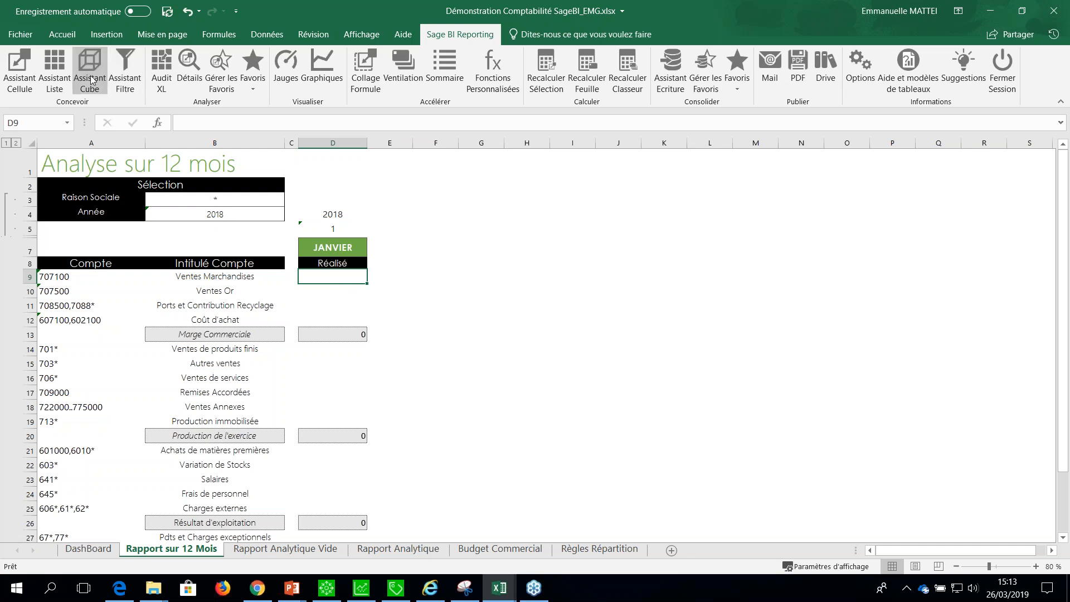
click(18, 81)
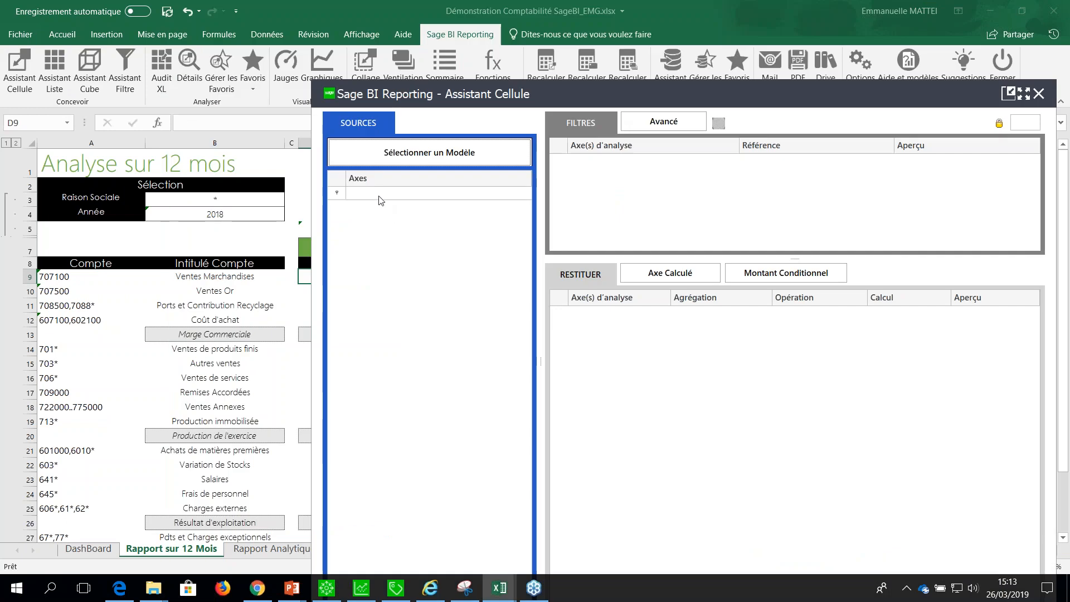
click(420, 153)
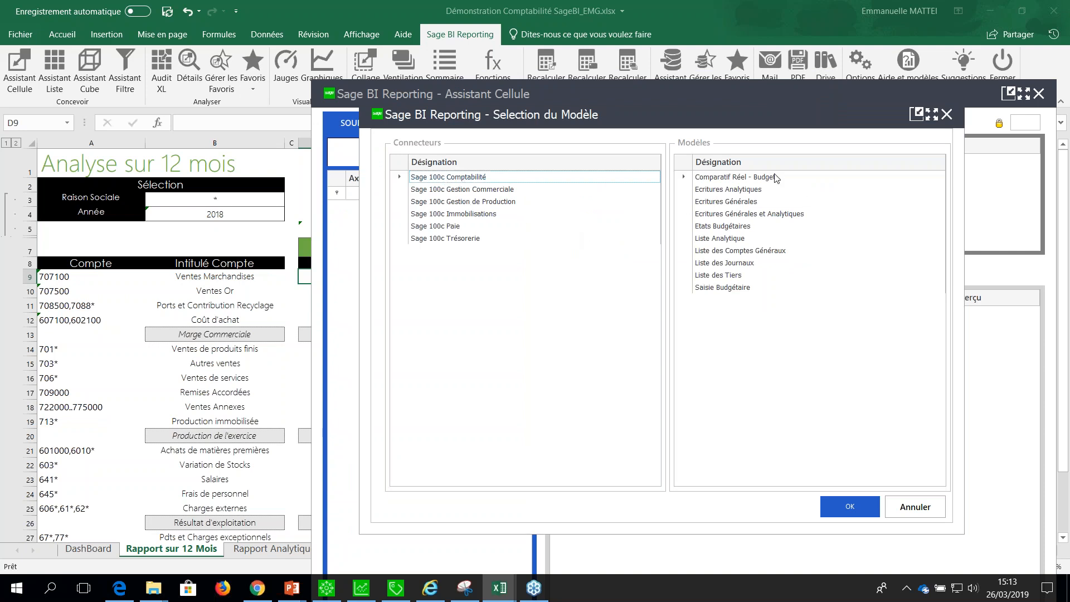
click(736, 203)
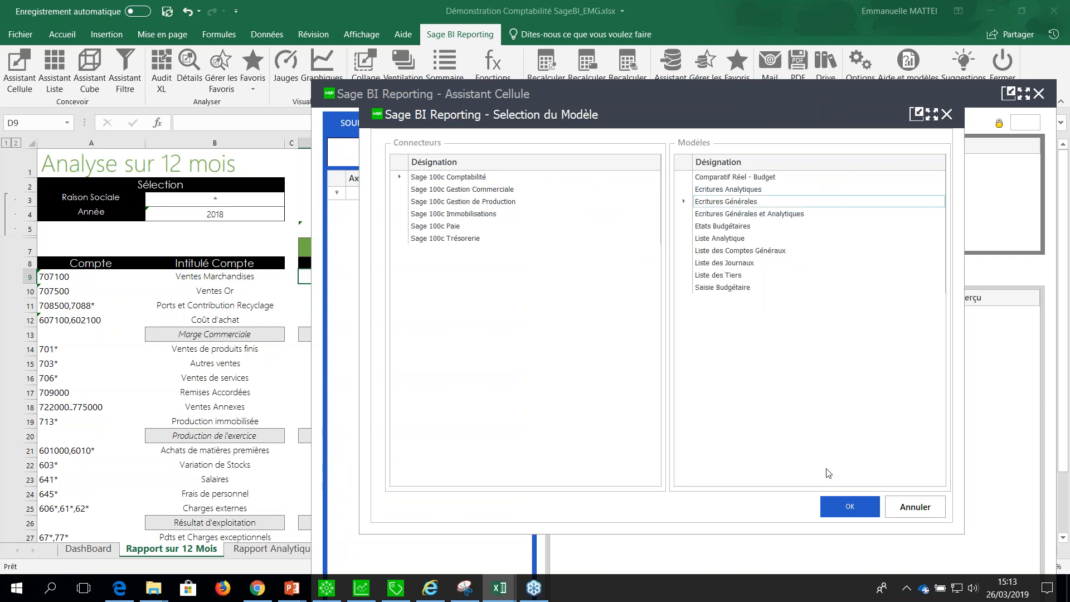
click(839, 505)
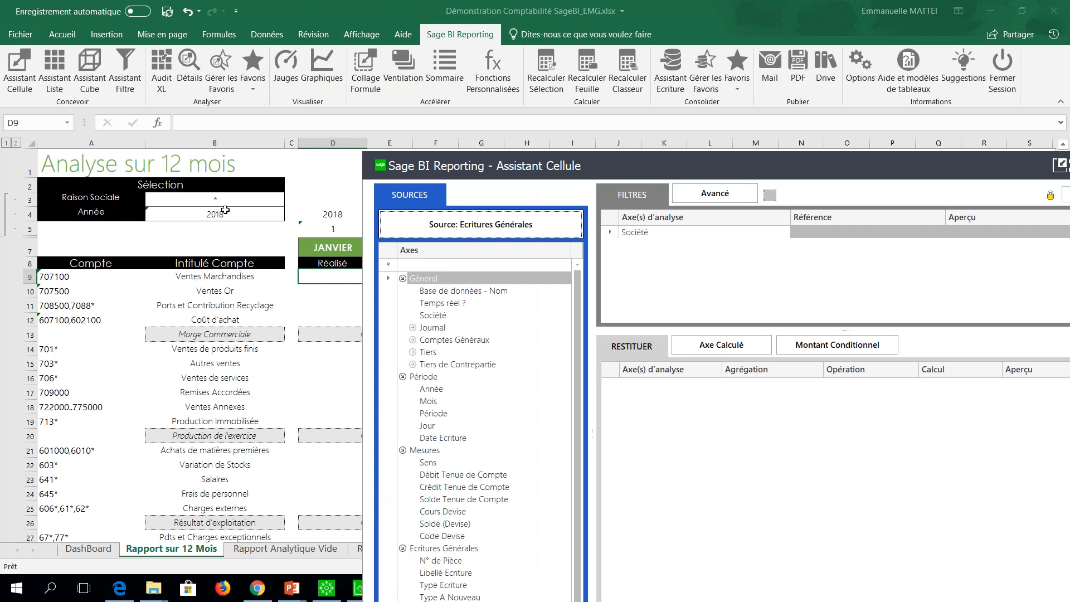
Link the formula's Société filter to $B$3, and add Année and Mois filters linked to $B$4 and D$5.
click(814, 233)
click(213, 202)
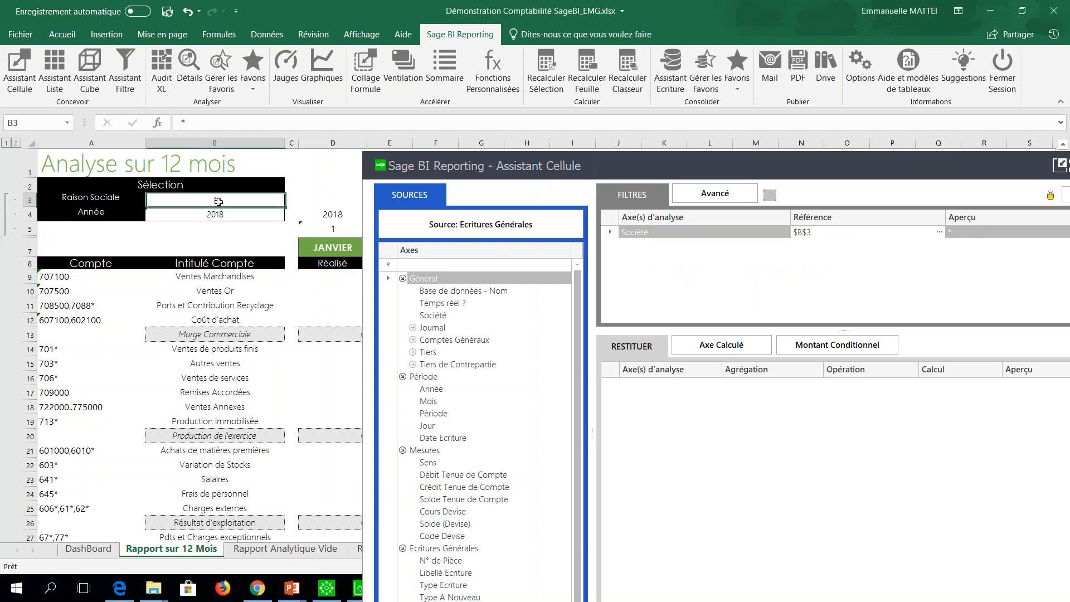
click(427, 389)
drag(427, 388, 697, 267)
click(229, 214)
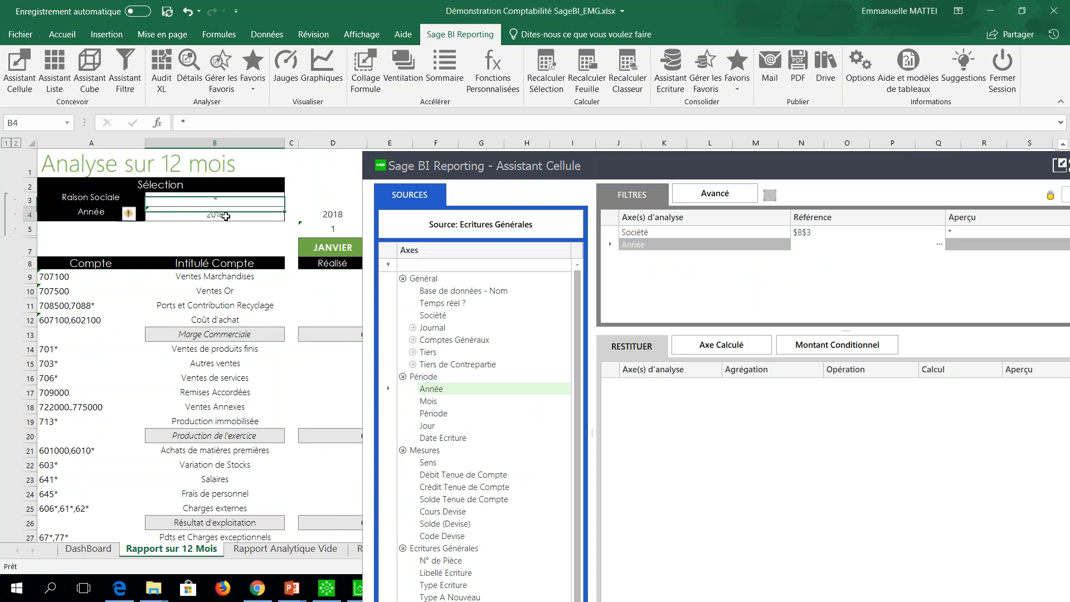
drag(428, 401, 870, 256)
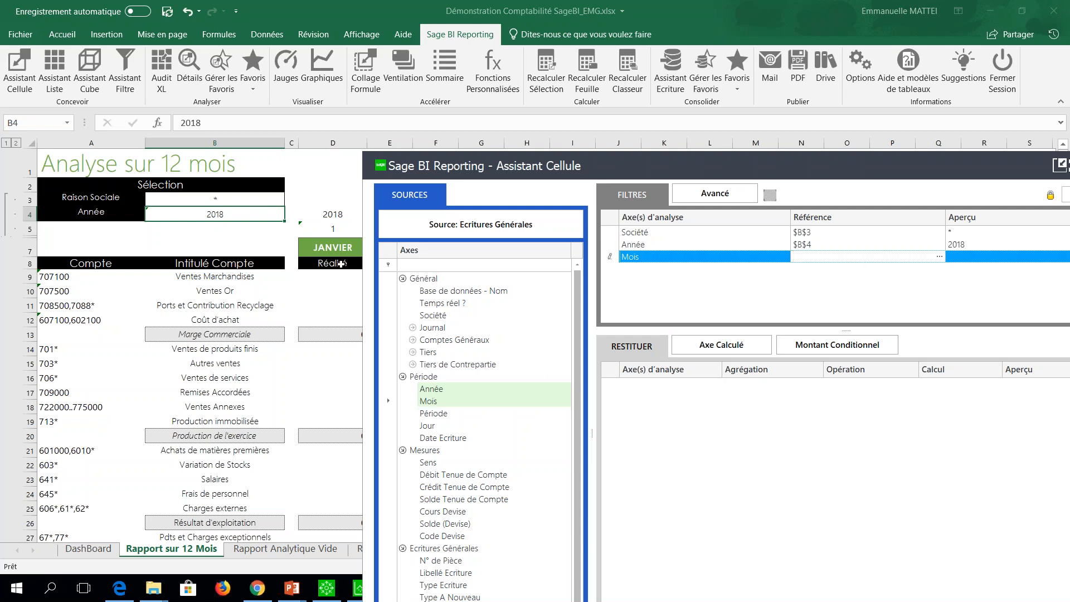
click(330, 230)
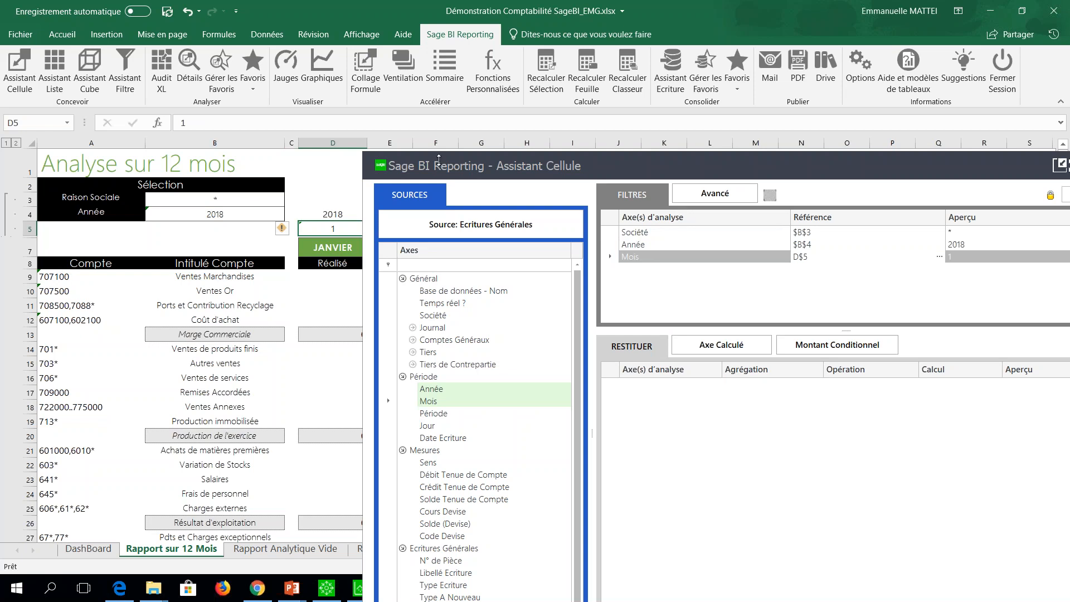
Add the Compte Général - Code axis from Comptes Généraux as a filter linked to $A9.
drag(437, 160, 440, 120)
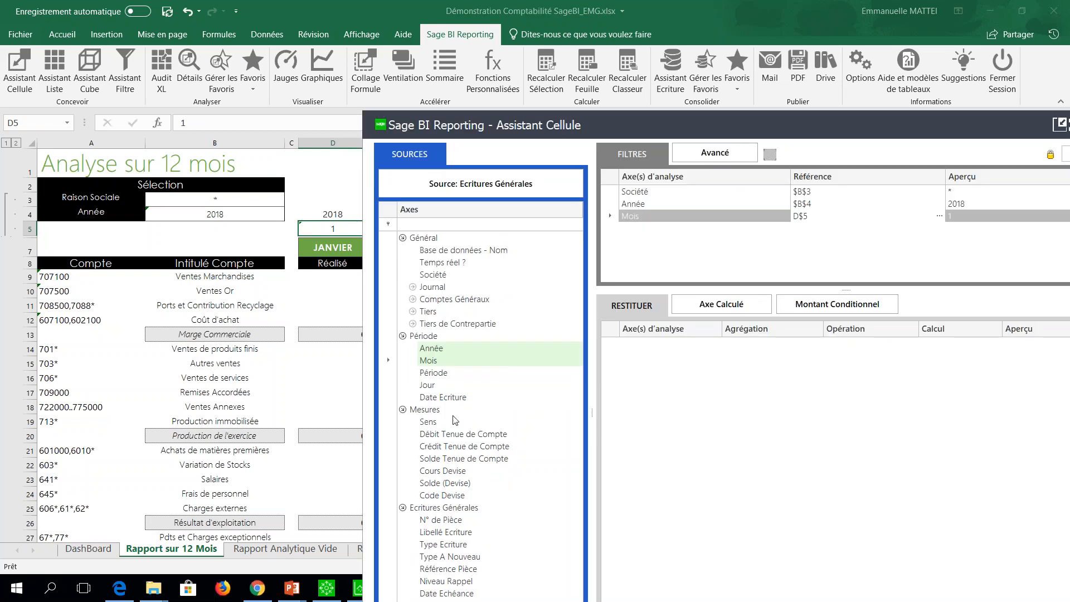
click(412, 300)
click(422, 312)
drag(456, 329, 714, 259)
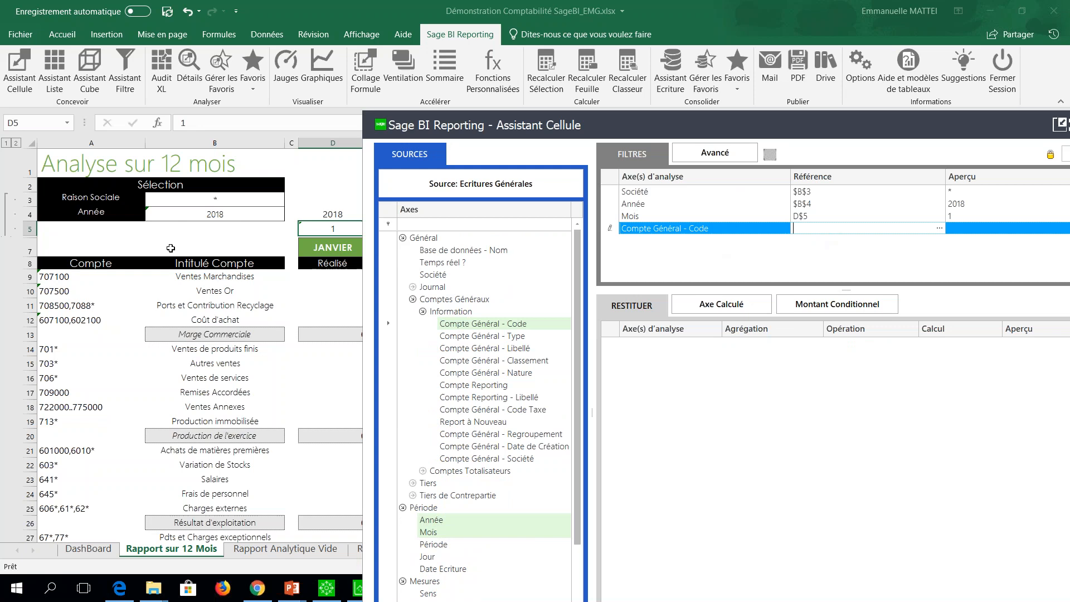
click(63, 277)
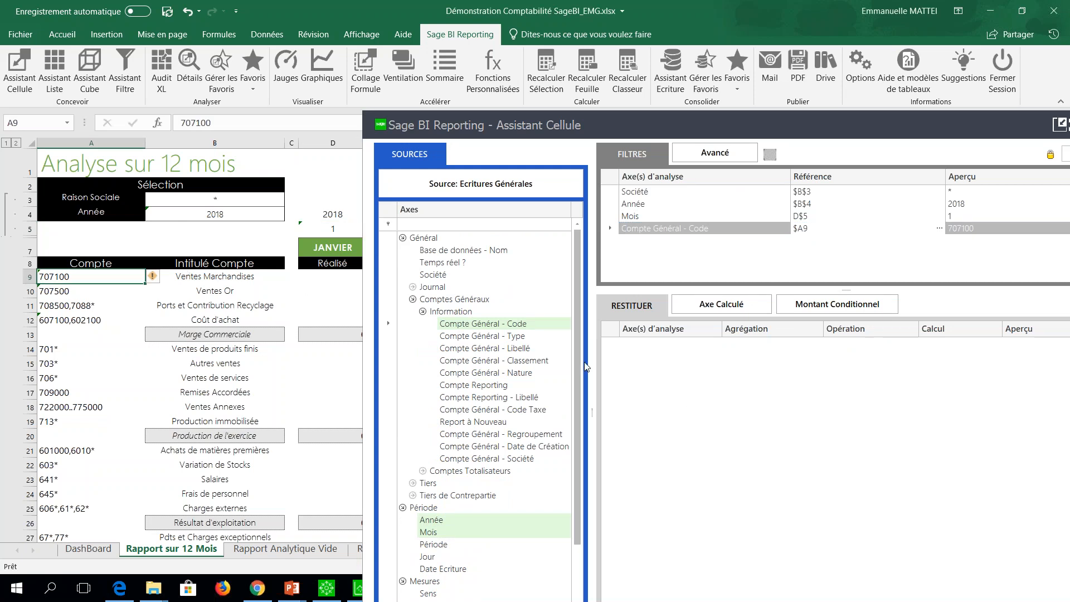
Add Solde Tenue de Compte as the summed measure to return, and apply the formula to D9.
drag(575, 356, 579, 458)
drag(447, 500, 745, 409)
drag(686, 118, 510, 60)
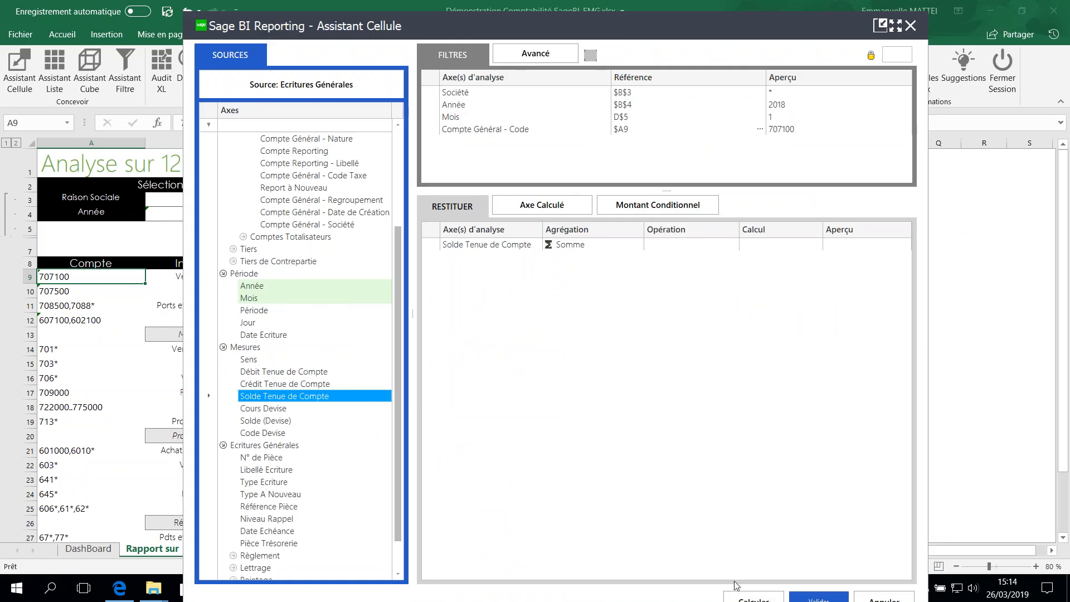
click(819, 598)
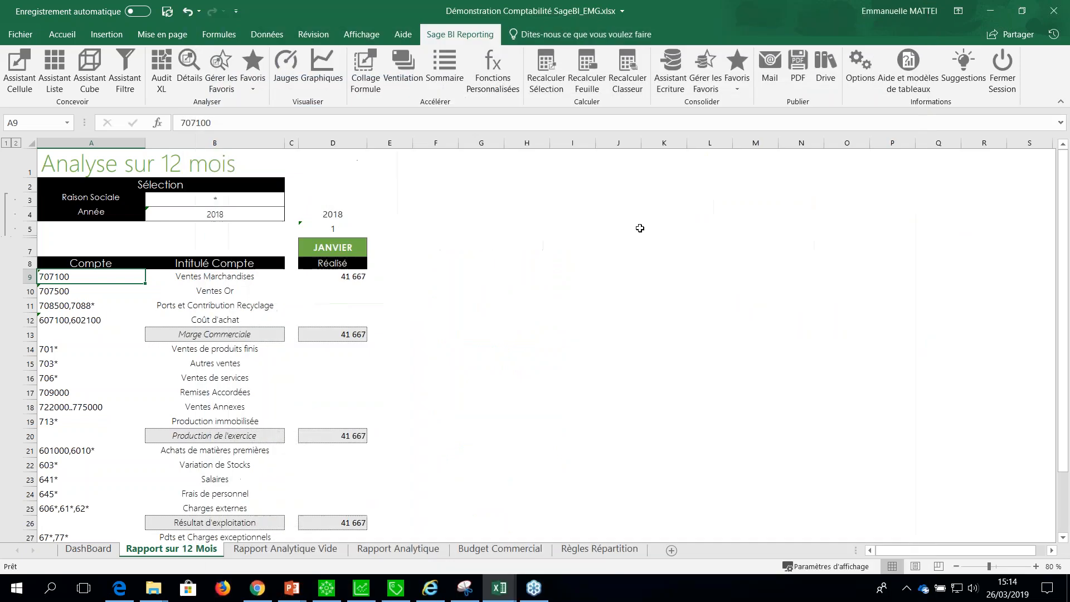
Copy the D9 formula into the account rows down to row 31 with Collage Formule, keeping the subtotal formulas.
click(330, 277)
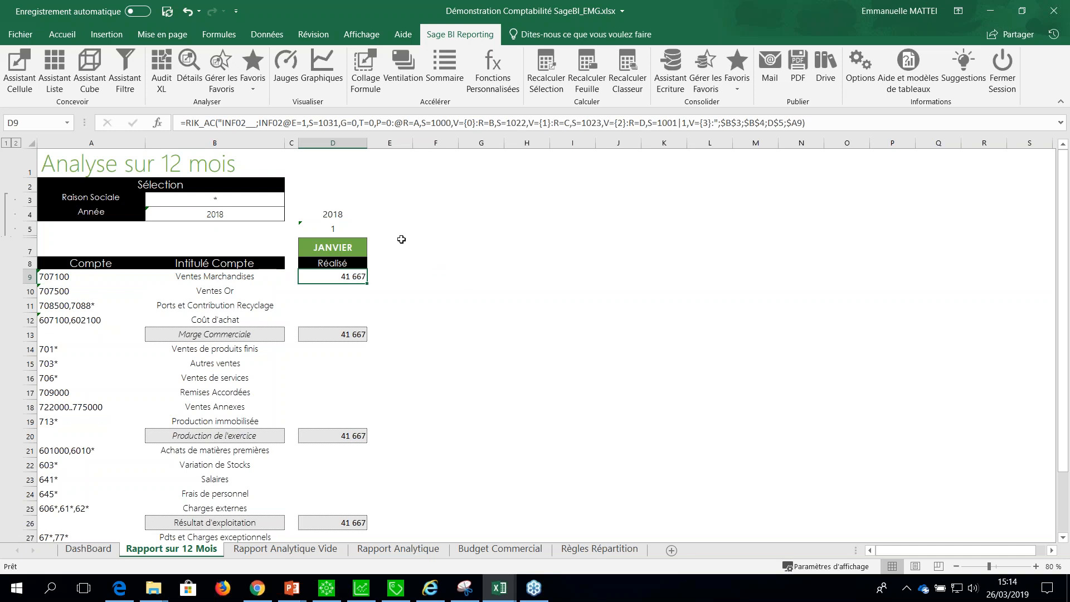
key(ctrl+c)
drag(333, 288, 346, 521)
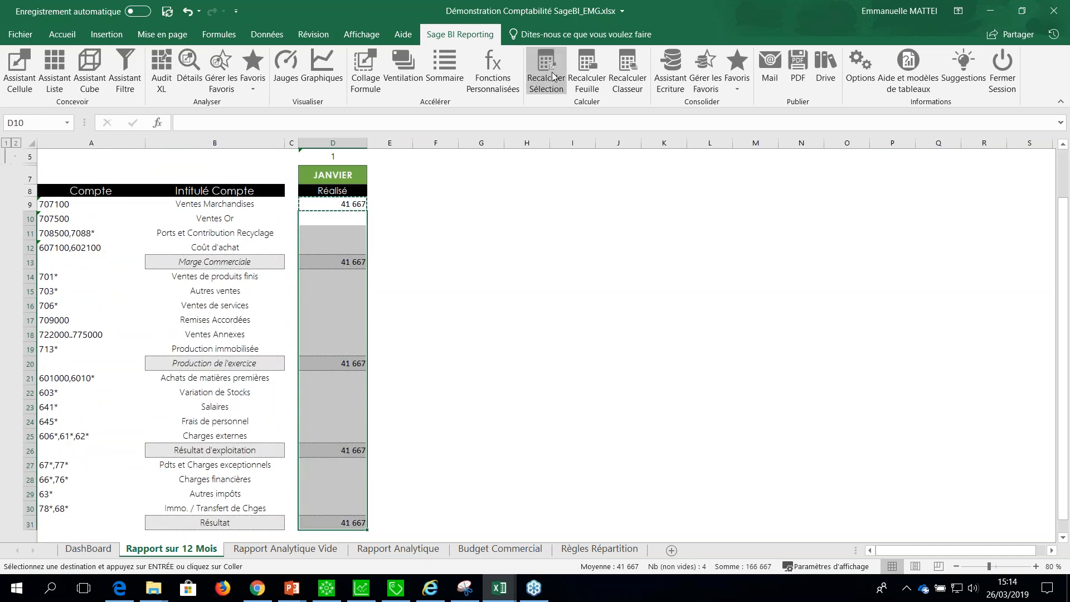
click(365, 71)
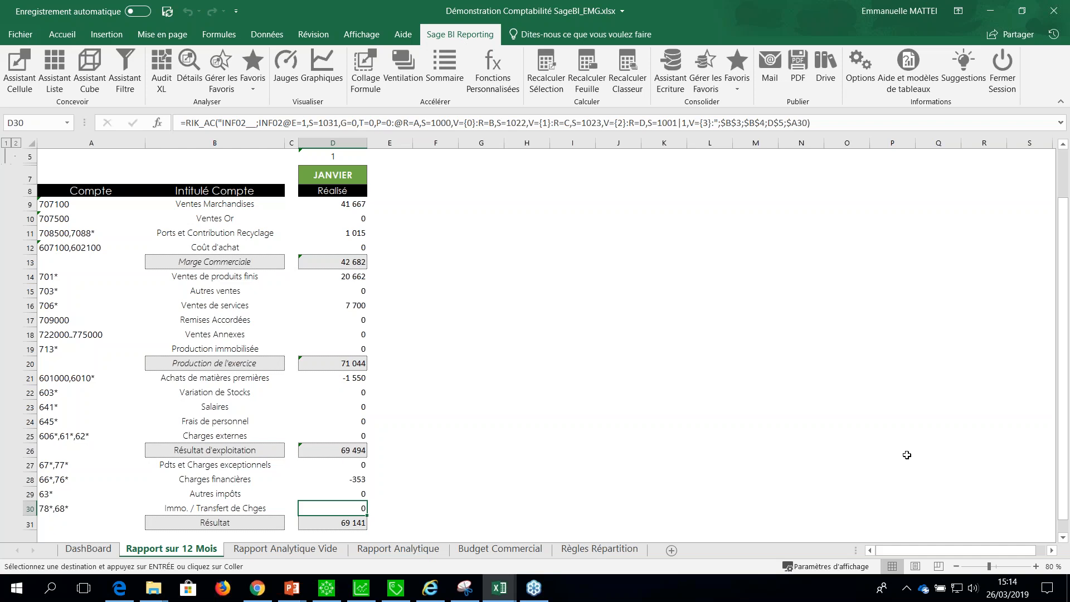
Extend the January column D4:D31 across to column O to cover all twelve months.
click(956, 566)
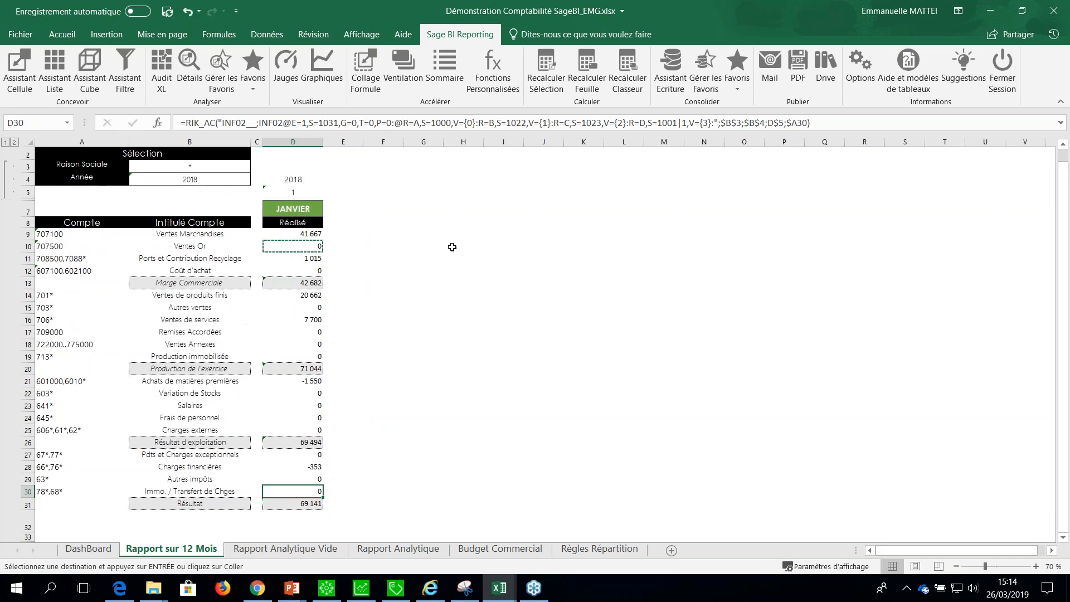
drag(293, 179, 764, 523)
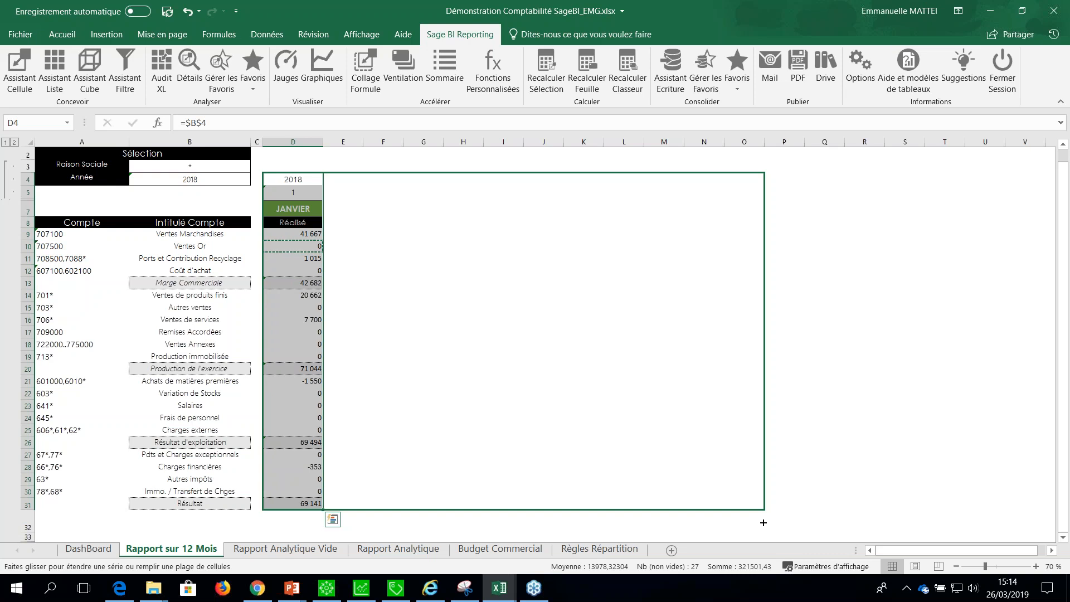
drag(764, 524, 764, 524)
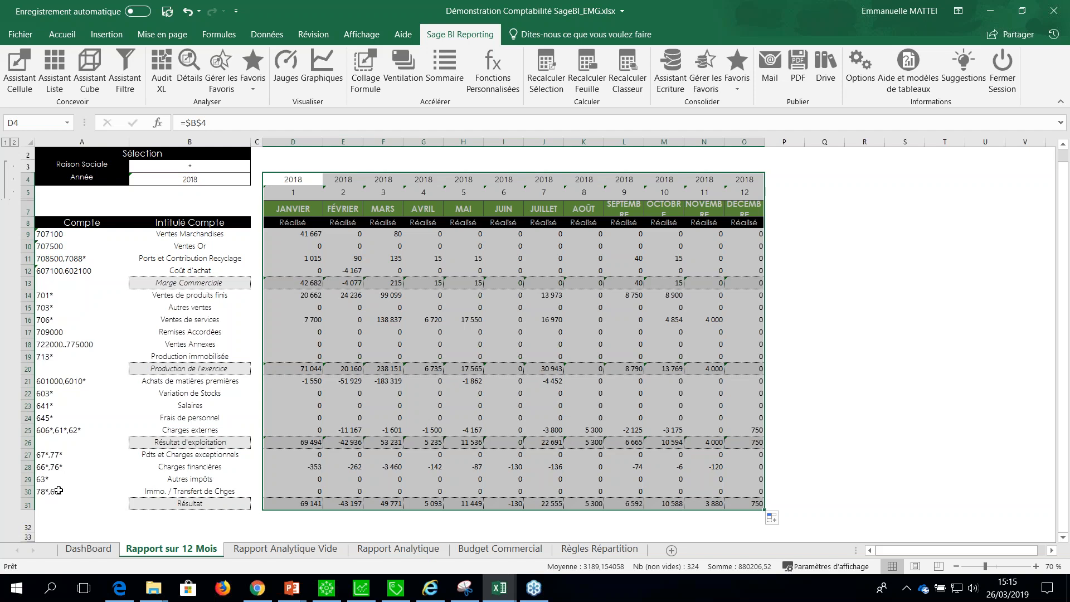
Filter the 12-month report on the company EM SARL through the Raison Sociale selection in B3.
double_click(191, 165)
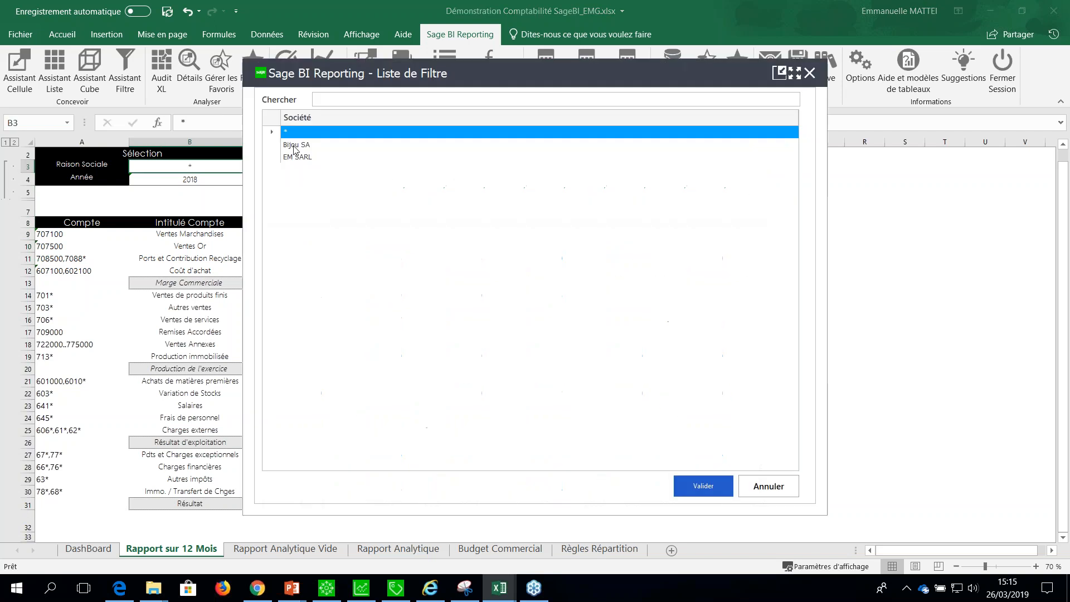
click(297, 157)
click(728, 492)
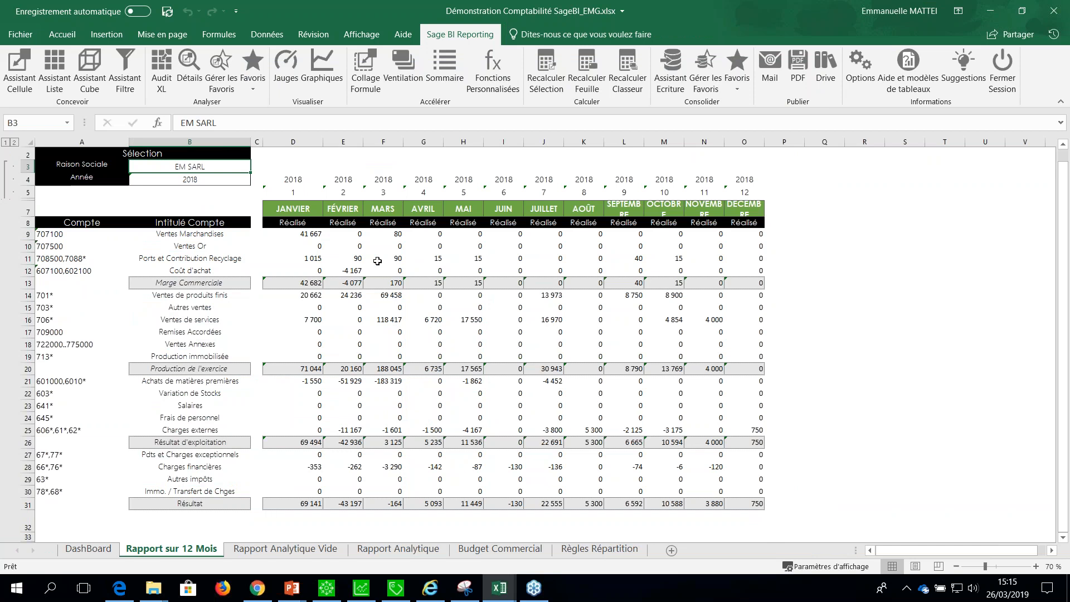
Switch the Raison Sociale selection in B3 to Bijou SA.
double_click(201, 167)
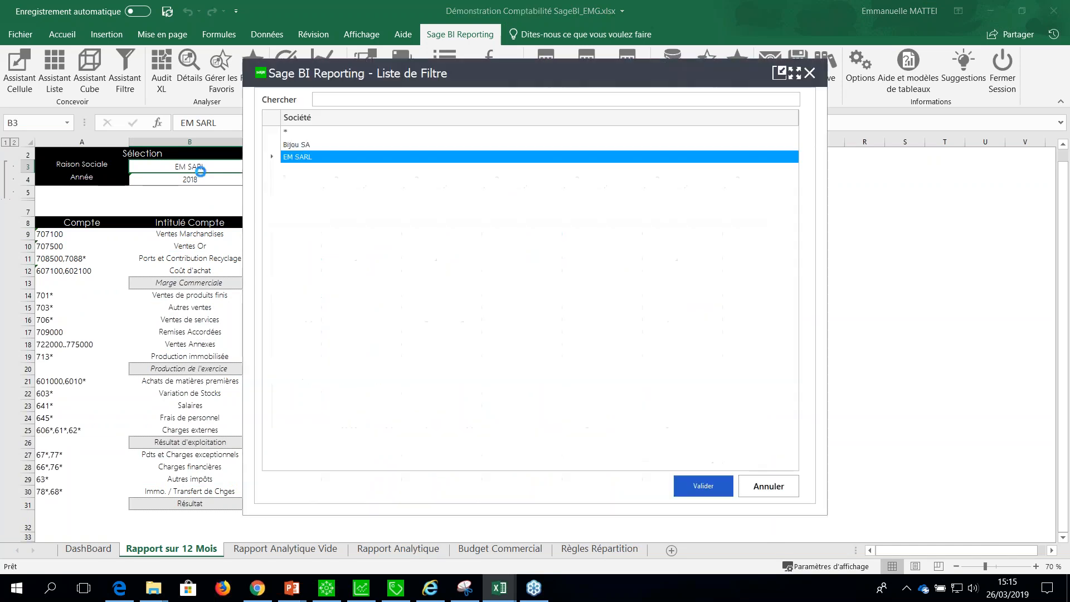
click(295, 144)
click(689, 480)
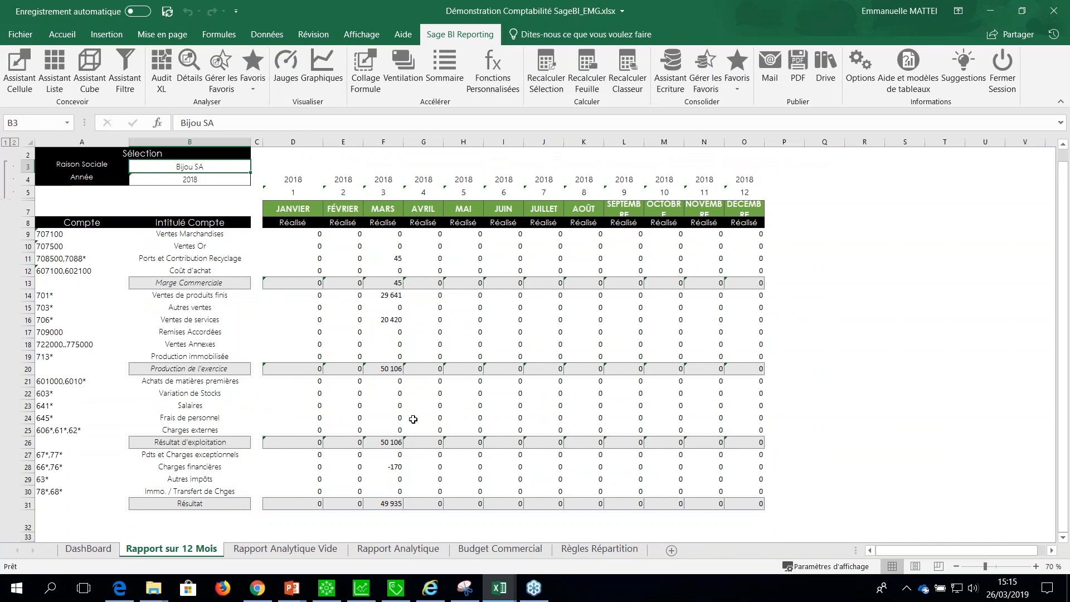
Reset the Raison Sociale selection in B3 to * to include all companies.
double_click(179, 166)
click(301, 135)
click(684, 486)
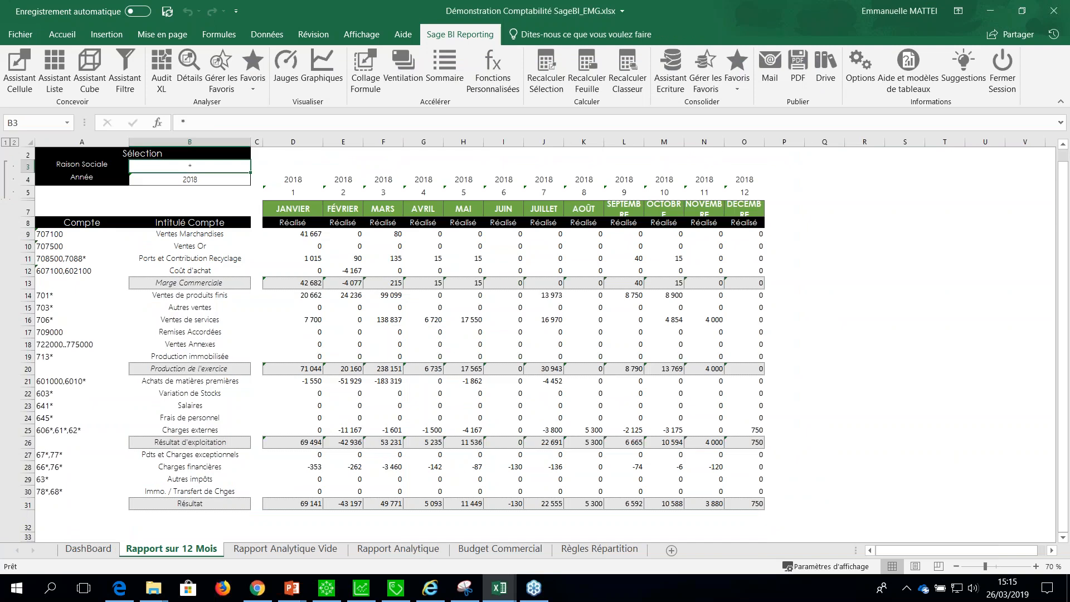
On the Rapport Analytique Vide sheet, start a Cell Assistant formula in D10 with the Ecritures Générales et Analytiques model of Sage 100c Comptabilité.
click(285, 549)
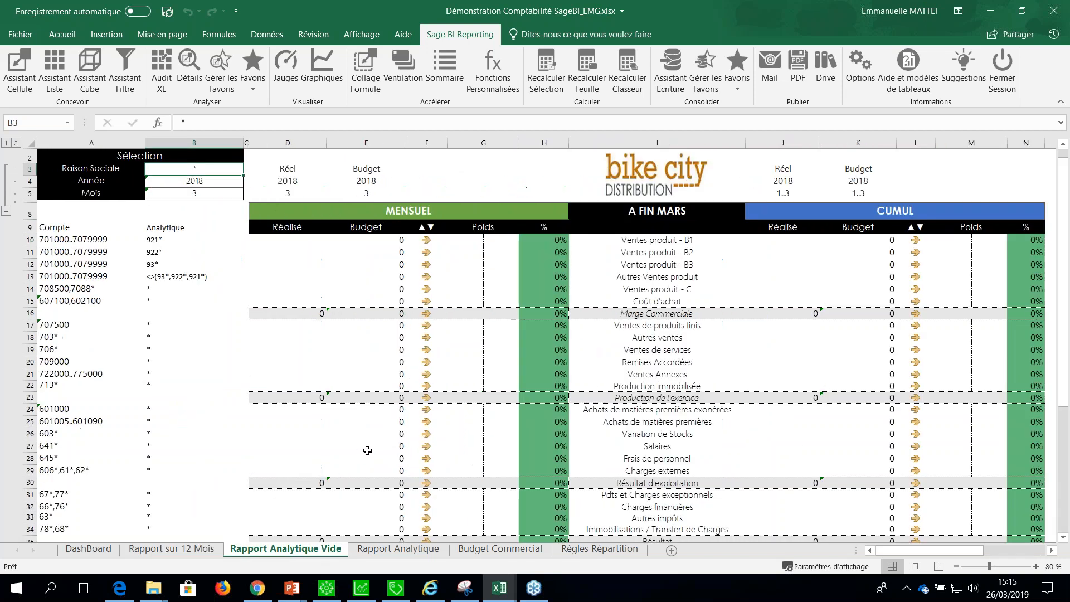
click(279, 241)
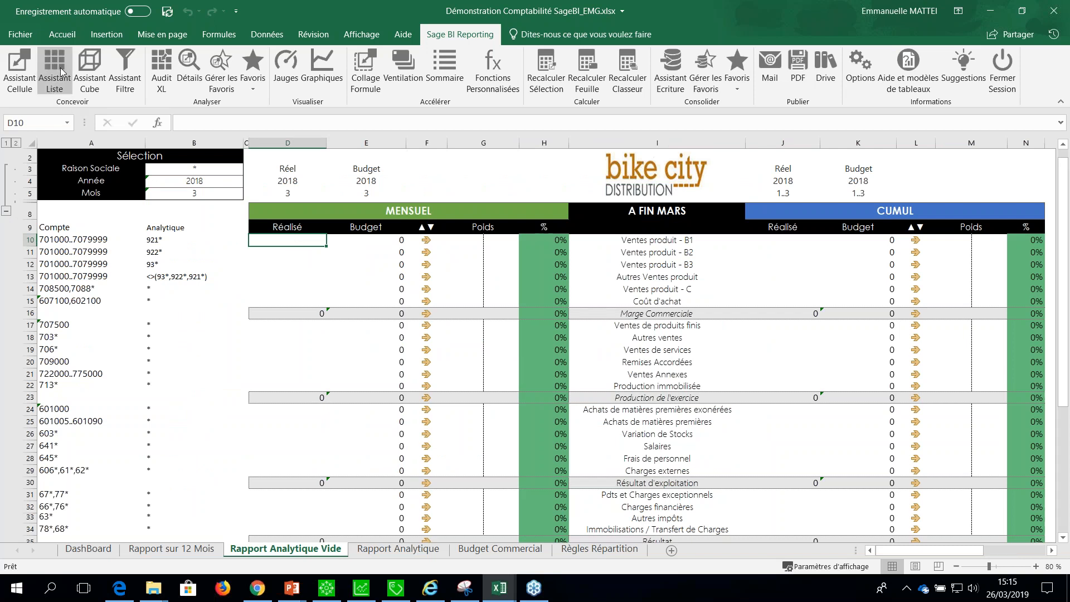
click(25, 79)
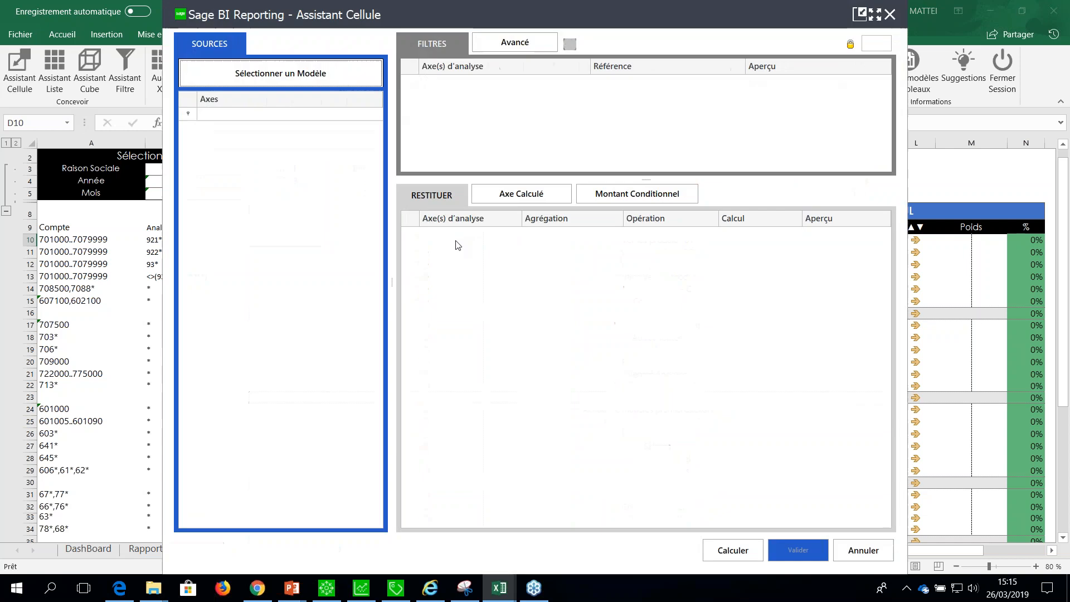
click(317, 78)
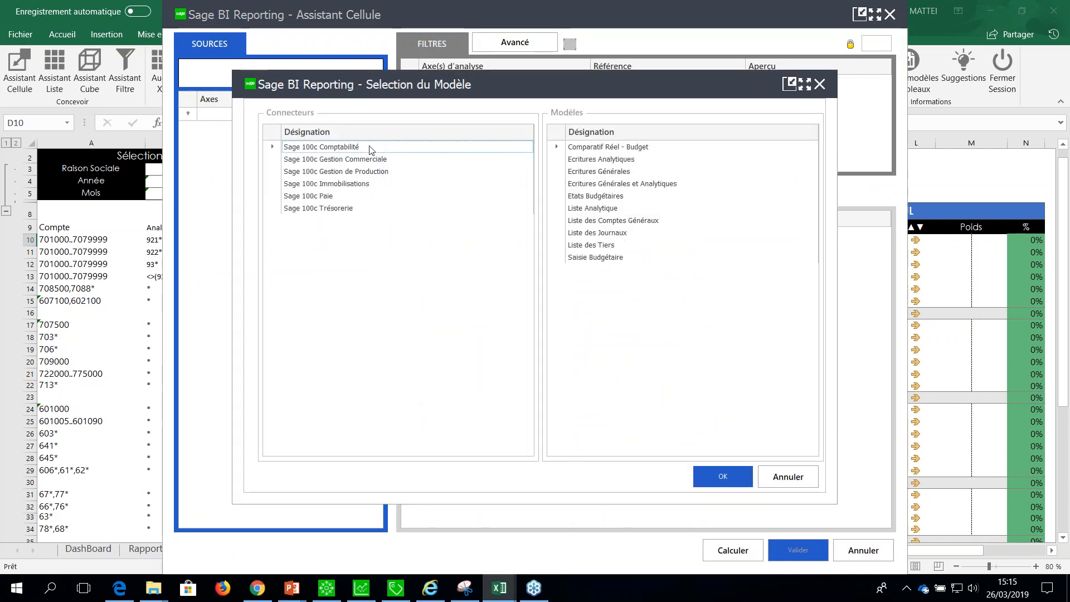
click(614, 185)
click(719, 473)
Add Société as a filter of the D10 formula and link it to $B$3.
drag(447, 9, 676, 118)
click(675, 190)
click(841, 191)
click(189, 169)
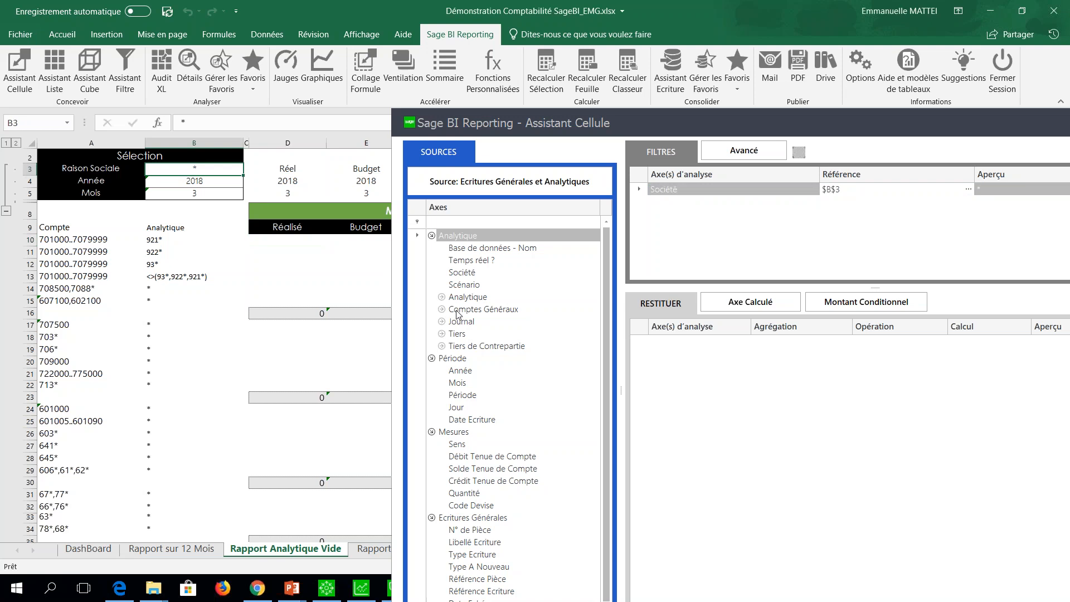
Add Année and Mois as filters, linked to $B$4 and D$5.
drag(453, 372, 853, 208)
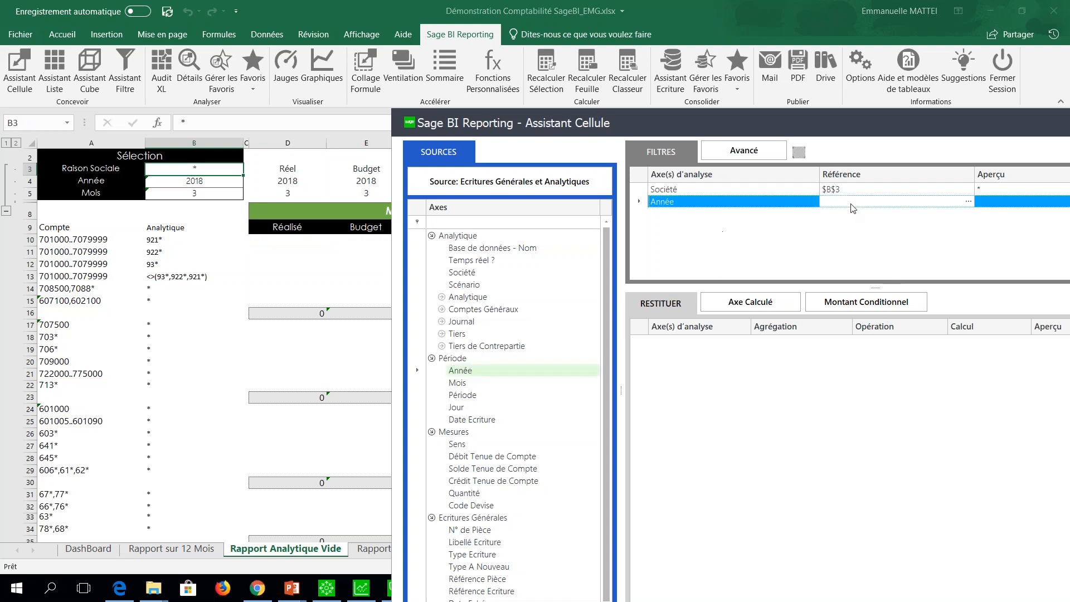
click(187, 182)
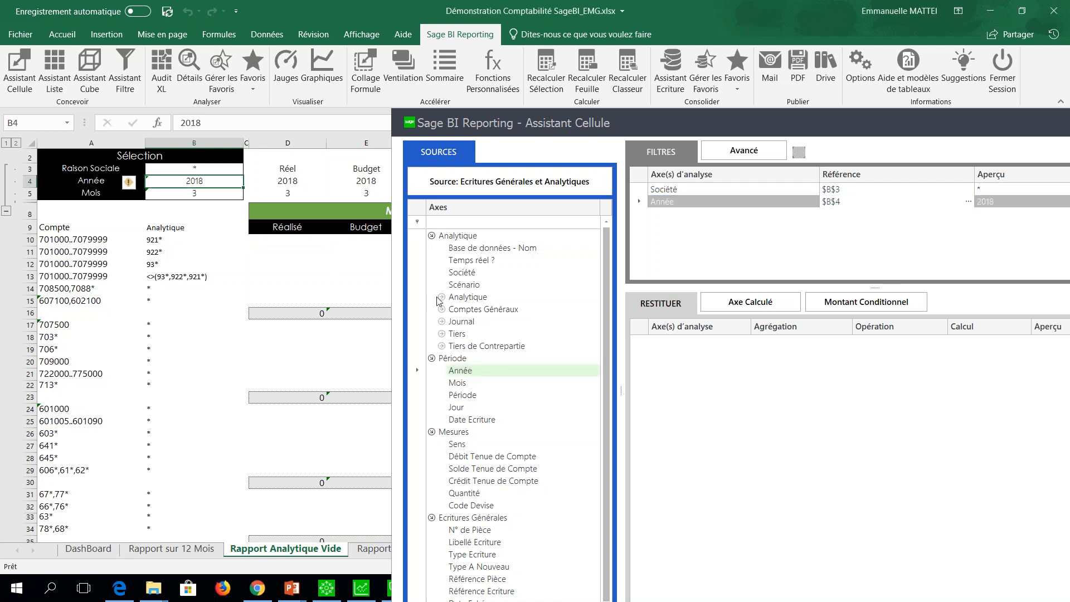
drag(457, 383, 683, 247)
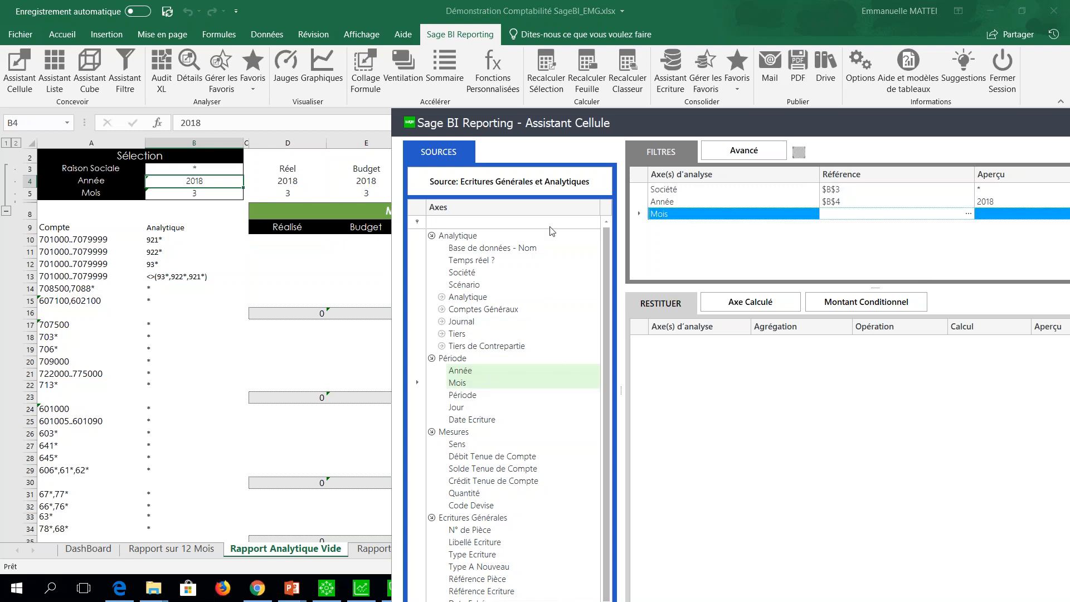
click(295, 193)
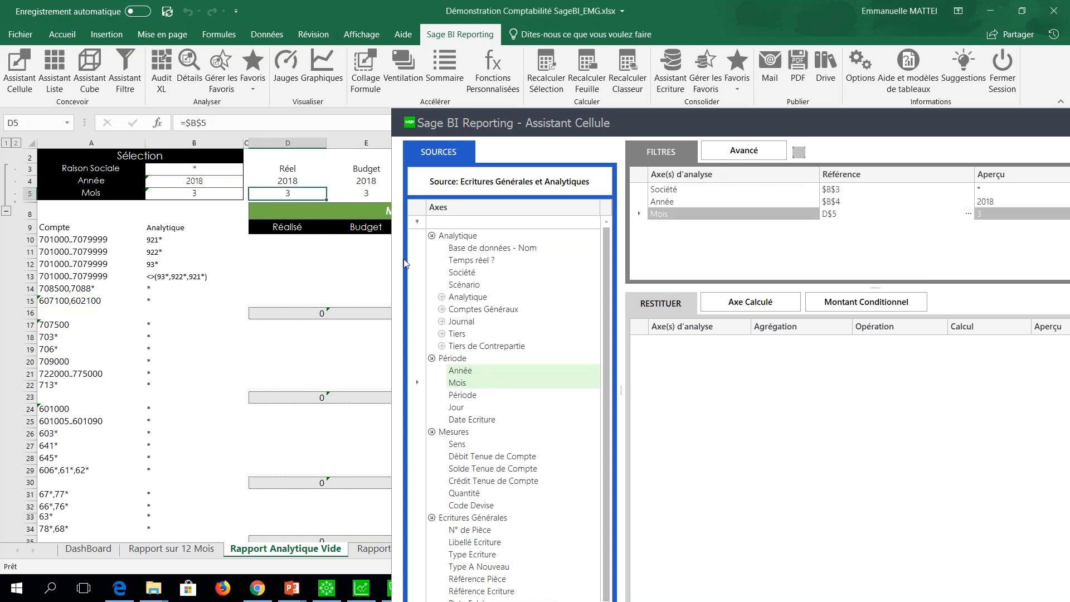
Add the Compte Général - Code axis from Comptes Généraux as a filter linked to $A10.
click(441, 309)
click(451, 322)
drag(491, 334, 741, 240)
click(94, 240)
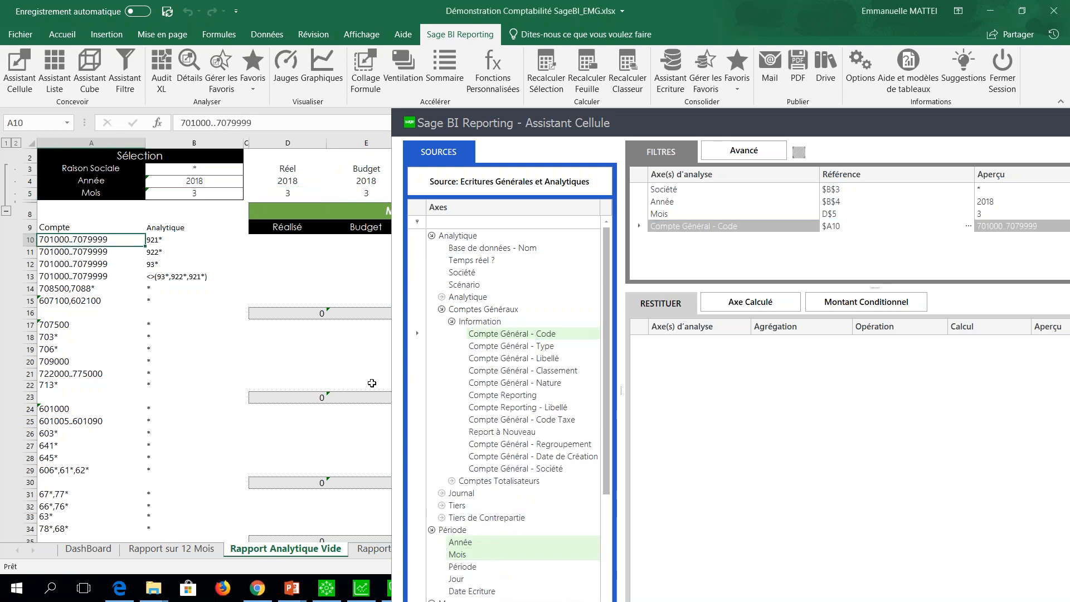
Add the Section Analytique - Code axis from Analytique as a filter linked to $B10.
click(442, 309)
click(441, 296)
click(451, 309)
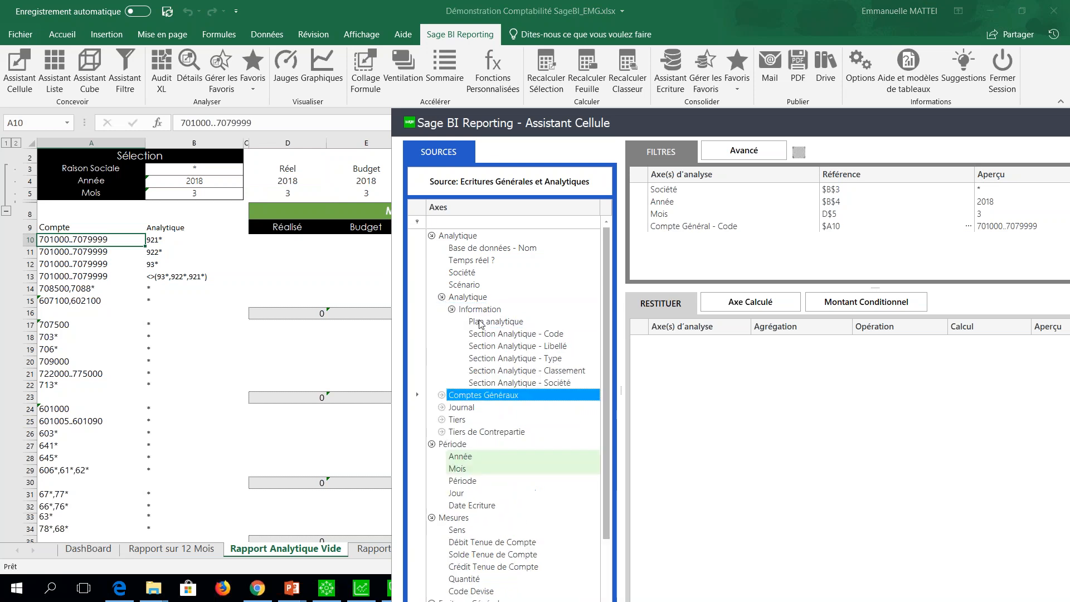
drag(490, 334, 744, 259)
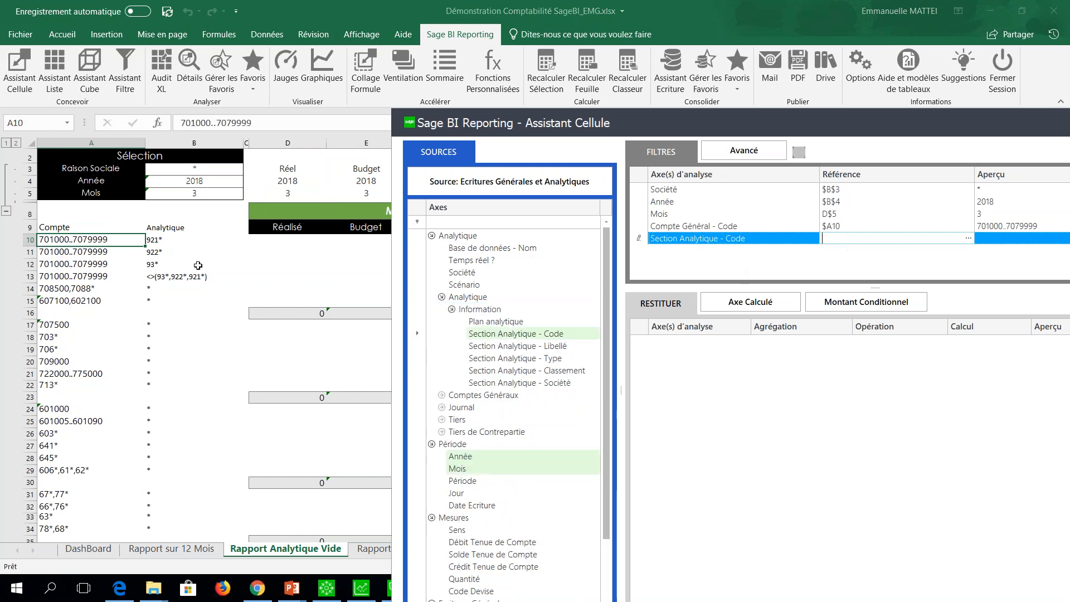
click(156, 240)
Add Solde Tenue de Compte as the summed measure to return, and apply the formula to D10.
drag(772, 109, 569, 26)
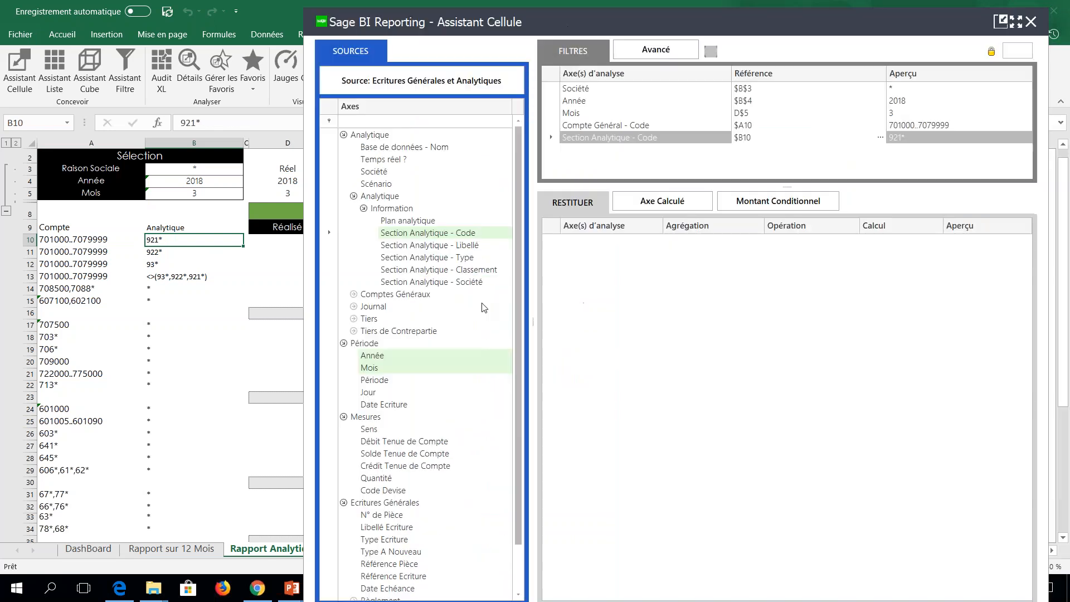
double_click(384, 456)
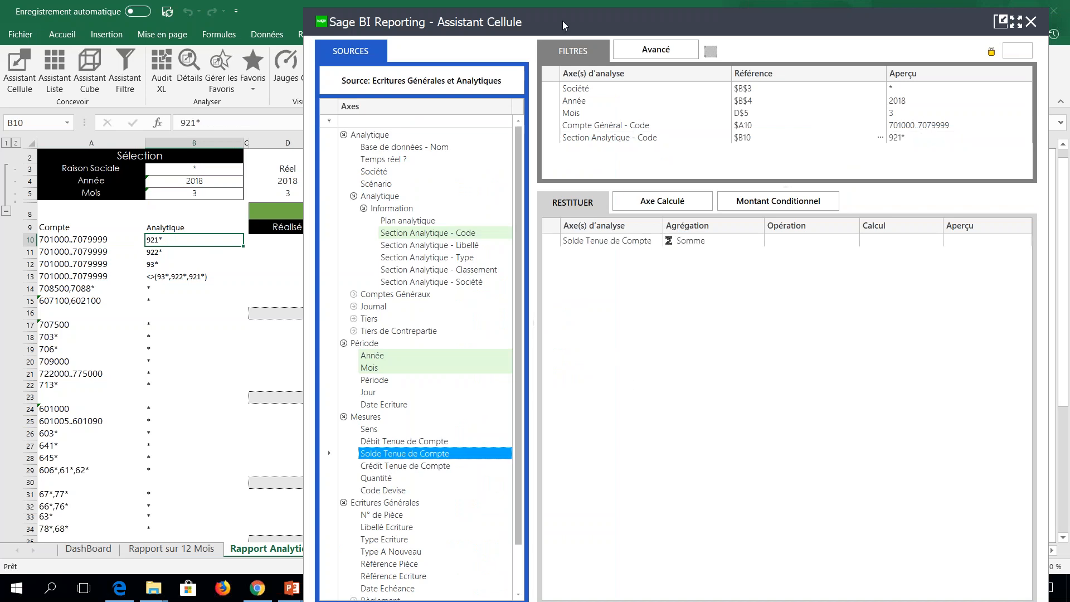
drag(581, 10, 494, 36)
click(859, 541)
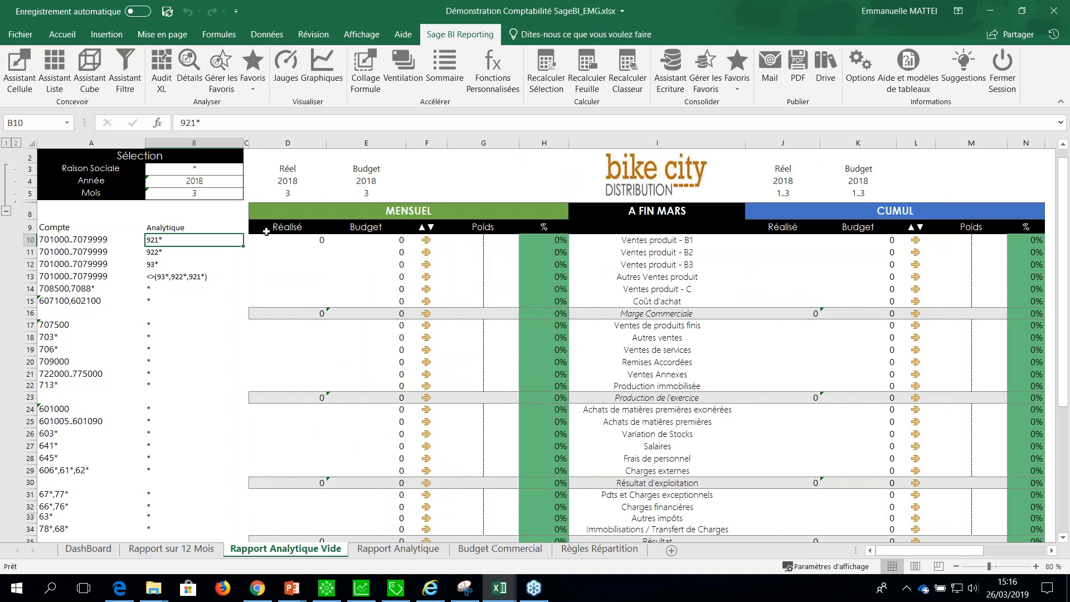
Copy the D10 formula into the monthly Réalisé account rows down to row 35 with Collage Formule, keeping the subtotal formulas.
click(280, 242)
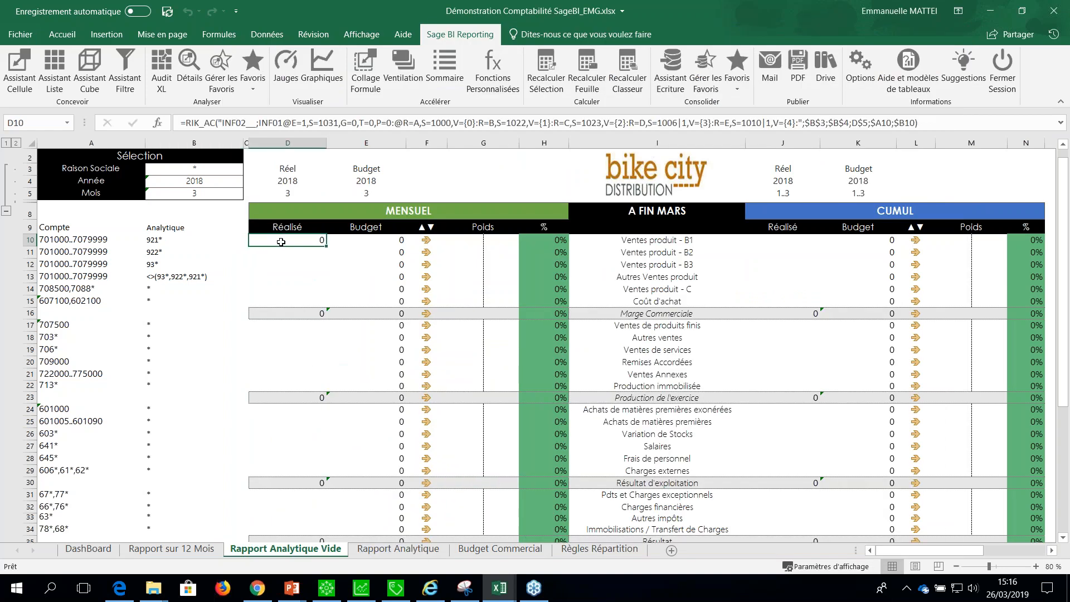
key(ctrl+c)
drag(281, 252, 301, 507)
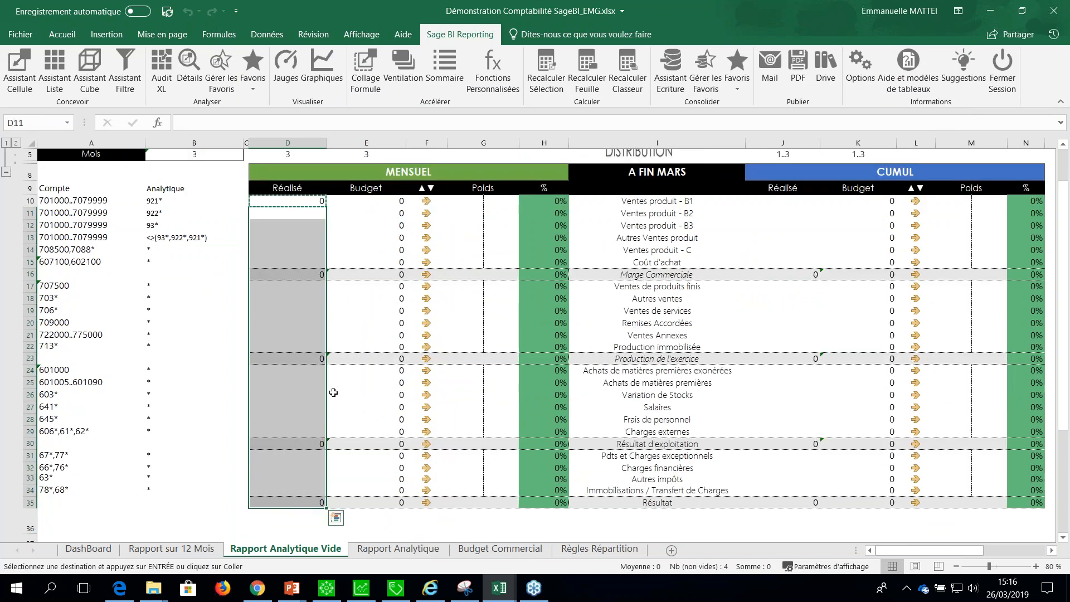
click(365, 71)
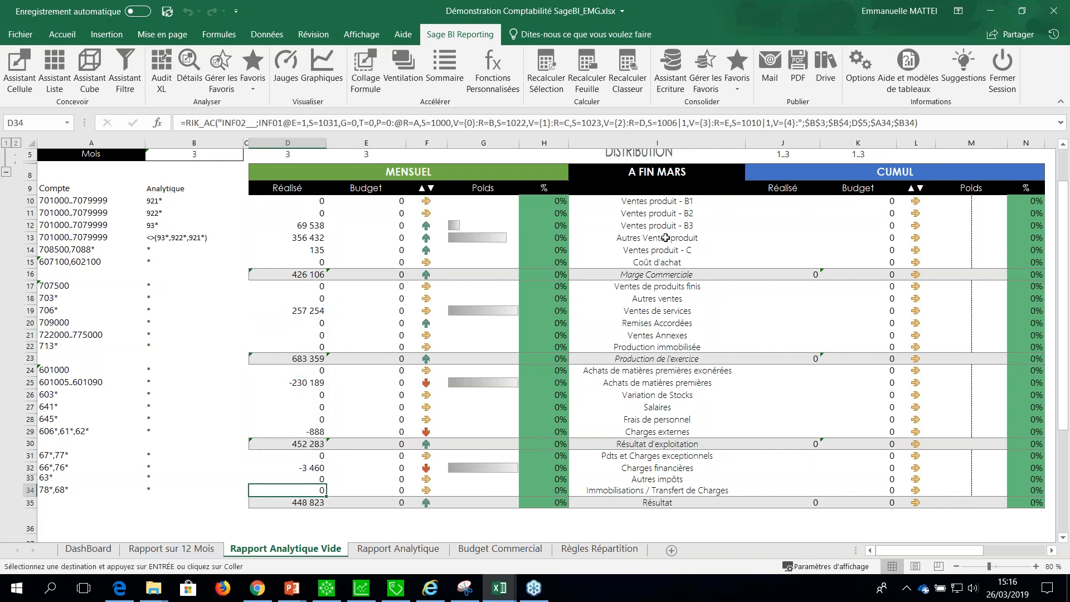
Open the Cell Assistant for J10, the first cumulative Réalisé cell, using the Ecritures Générales et Analytiques model of Sage 100c Comptabilité.
click(772, 205)
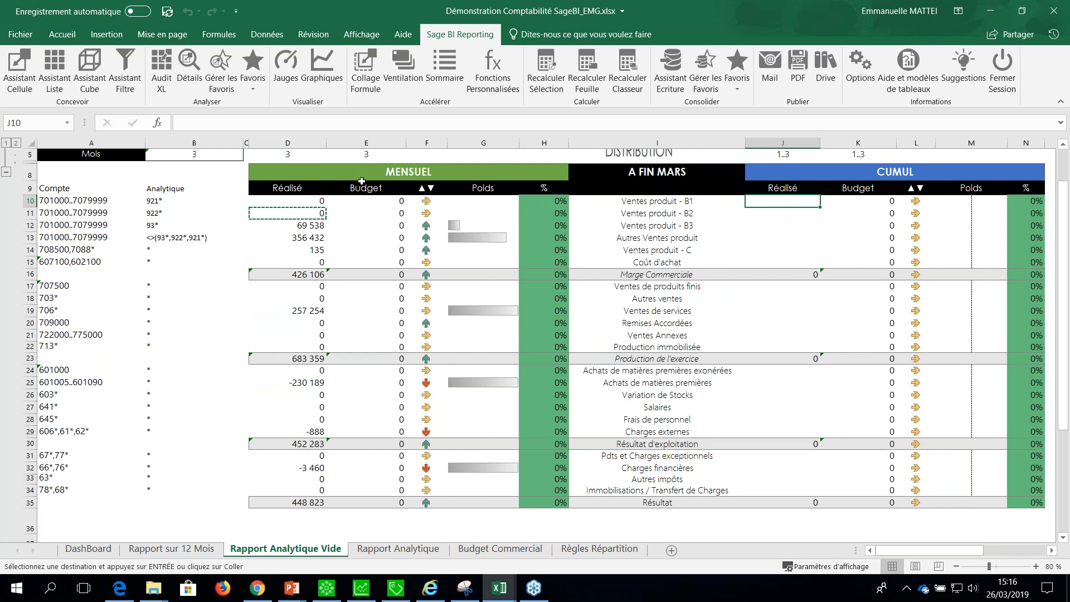
scroll(286, 190, up, 1)
scroll(286, 190, up, 1)
click(287, 193)
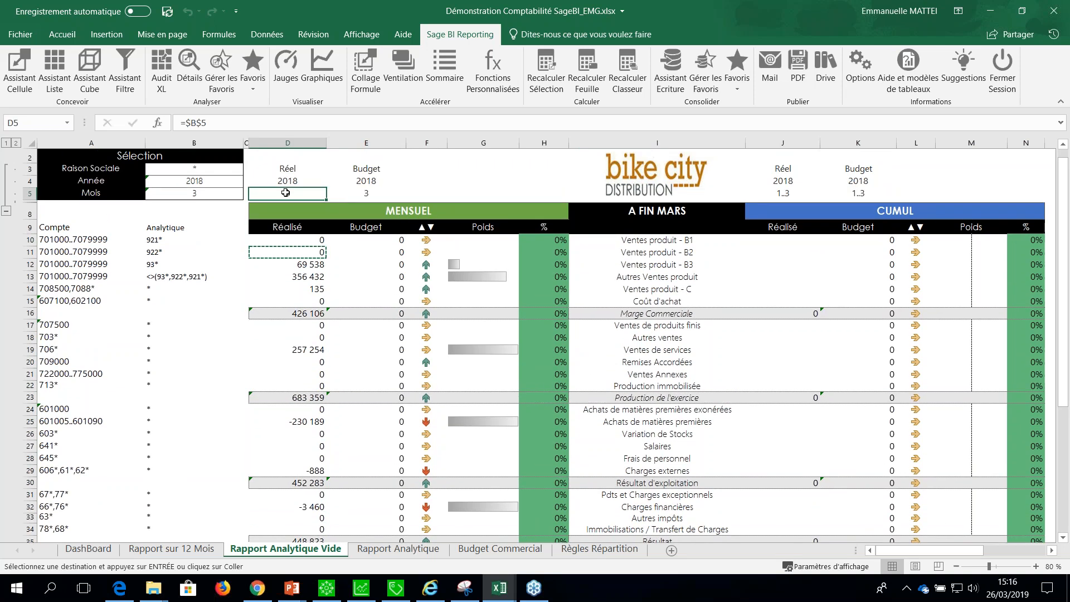
click(796, 242)
click(786, 195)
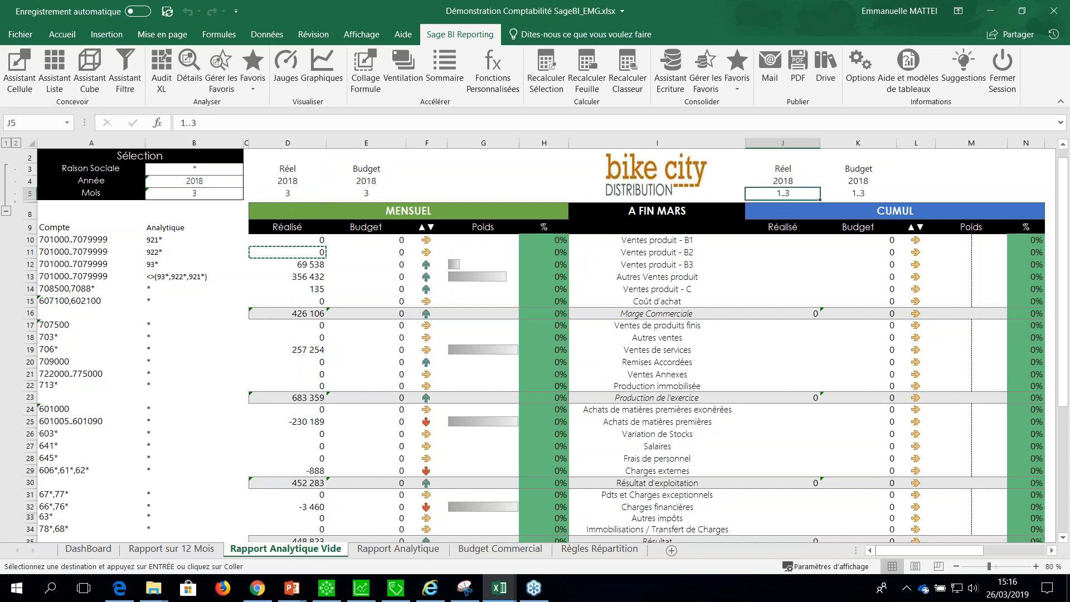
click(779, 241)
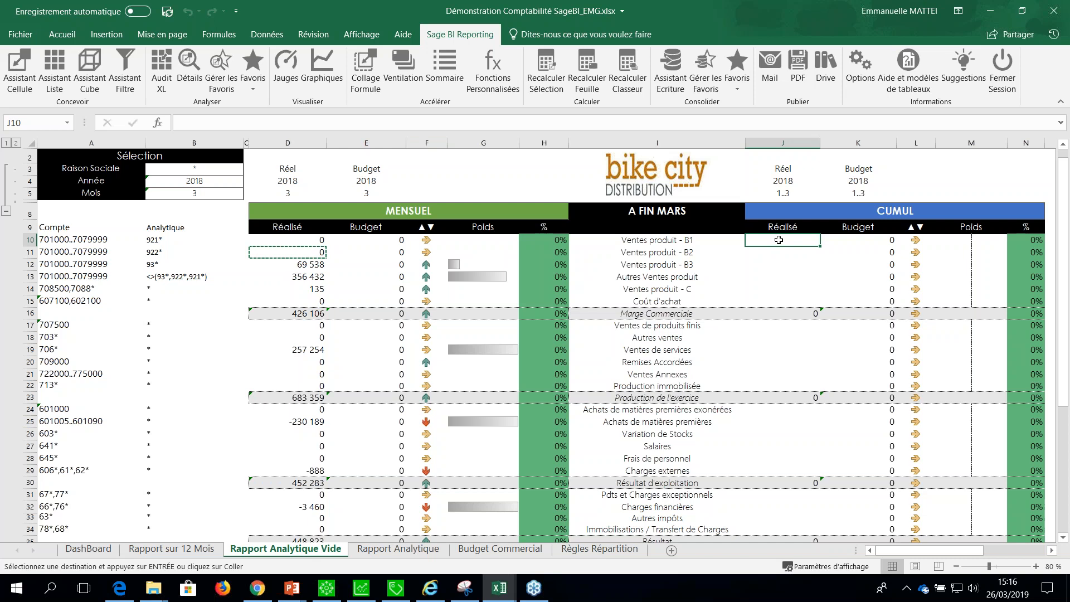
click(20, 66)
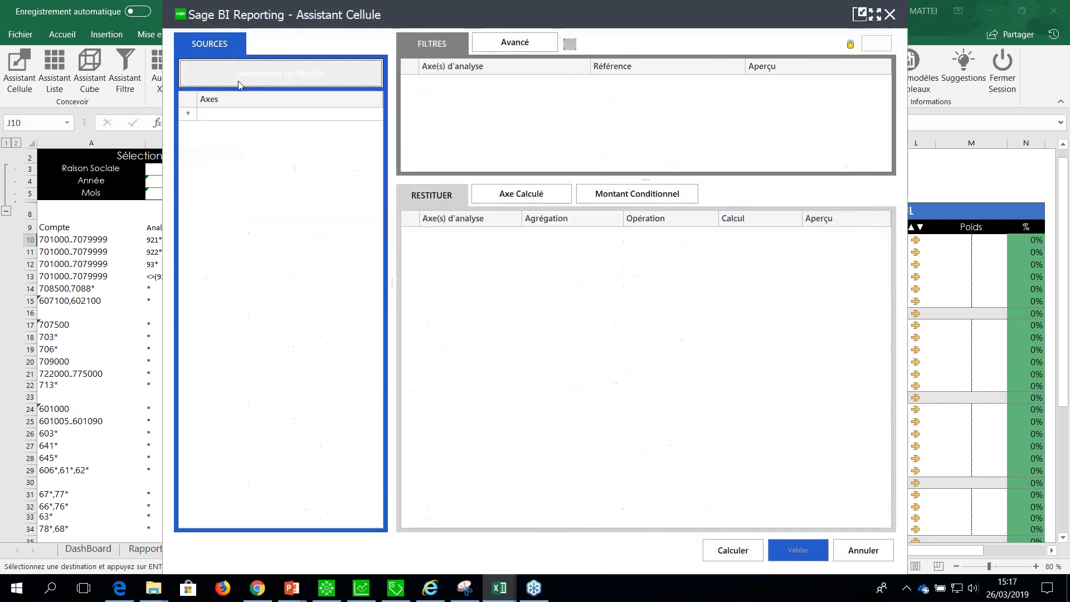
click(262, 77)
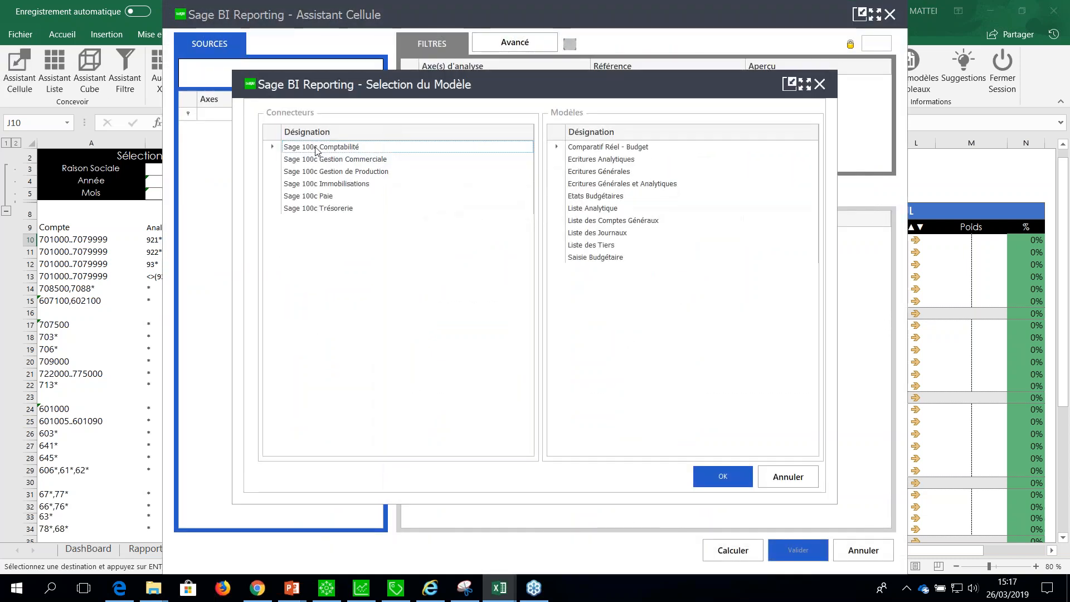
click(614, 159)
click(612, 184)
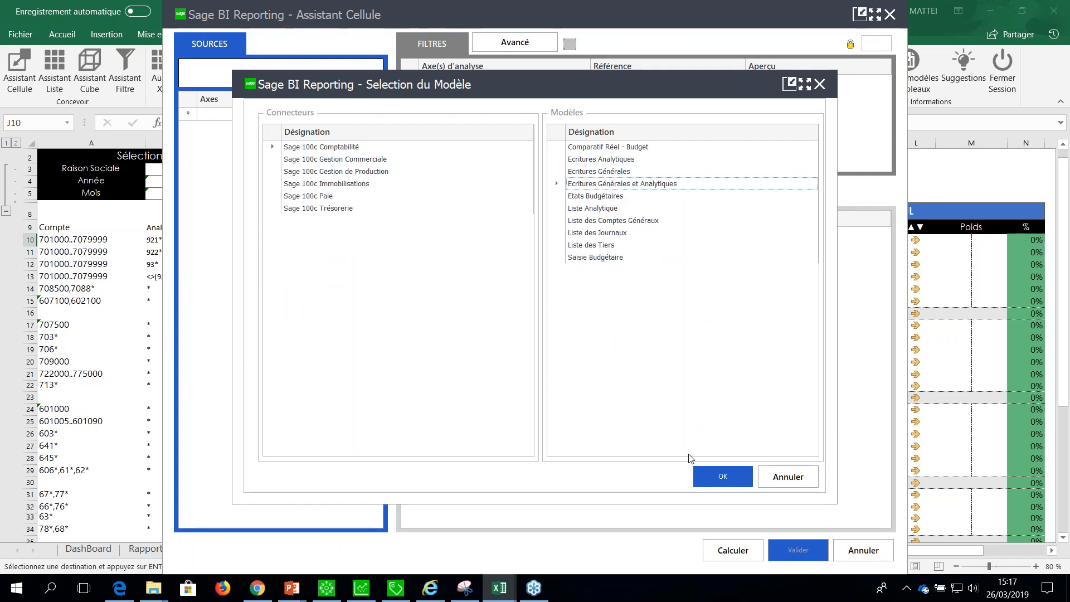
click(745, 477)
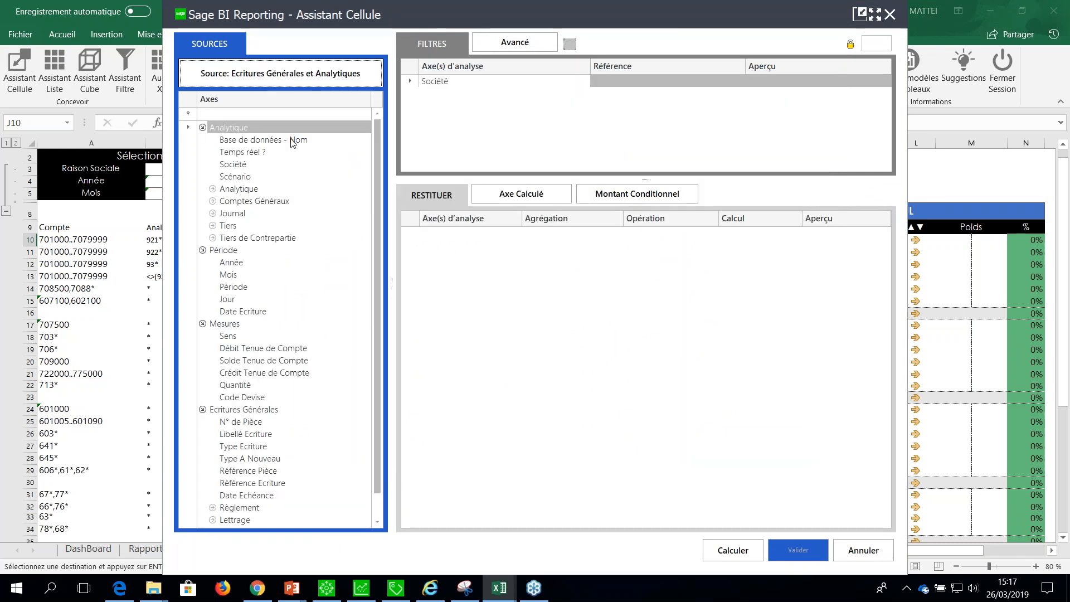
Link the Société filter to $B$3, and add the Année and Mois axes as filters linked to $B$4 and $B$5.
drag(599, 17, 684, 218)
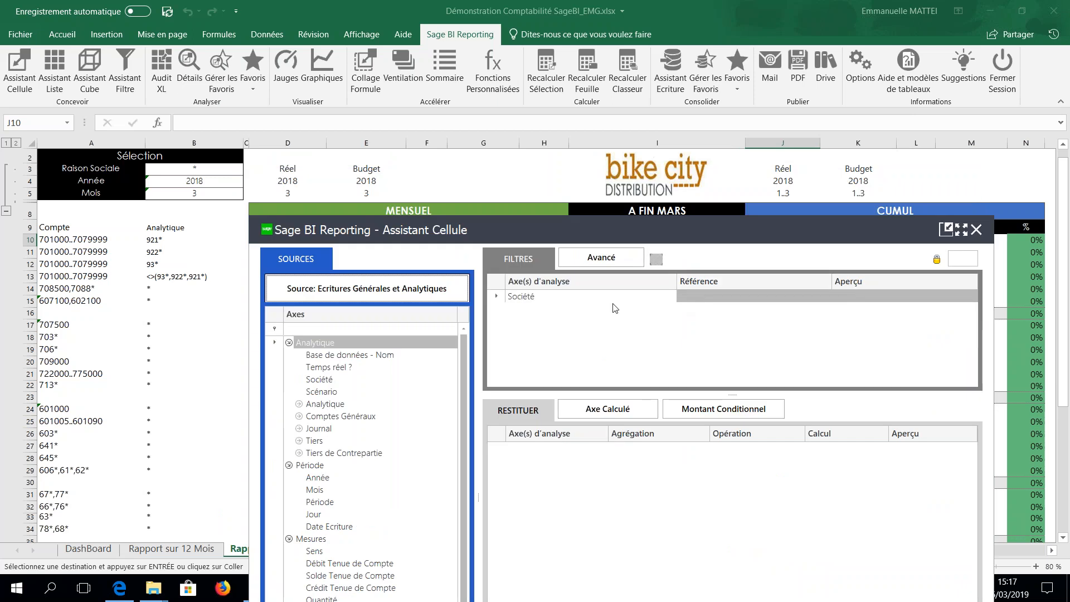
click(764, 296)
click(180, 169)
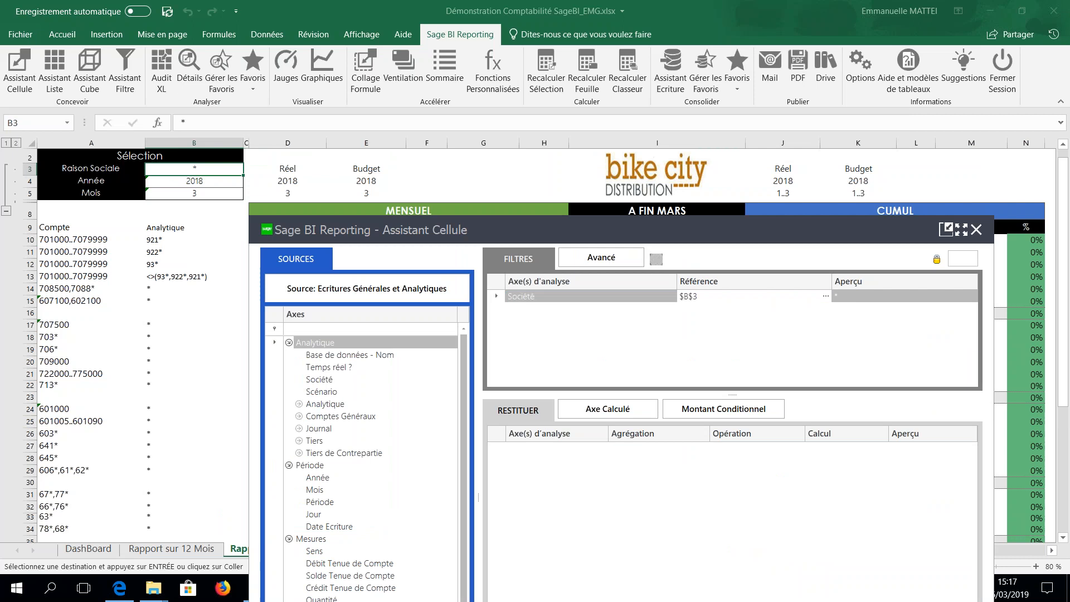
drag(320, 478, 697, 301)
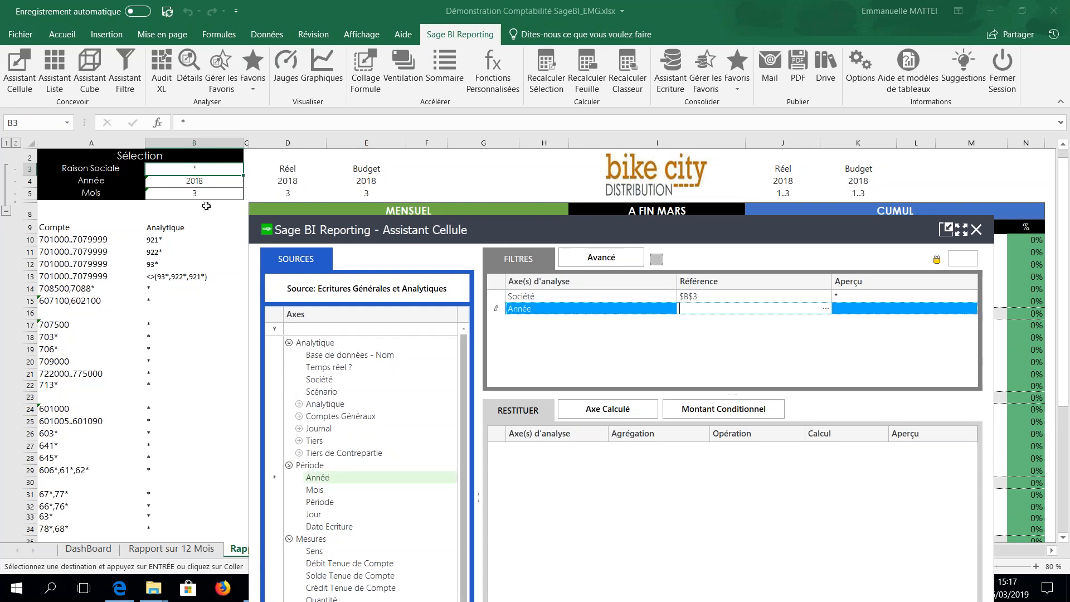
click(196, 182)
drag(320, 491, 704, 322)
click(196, 193)
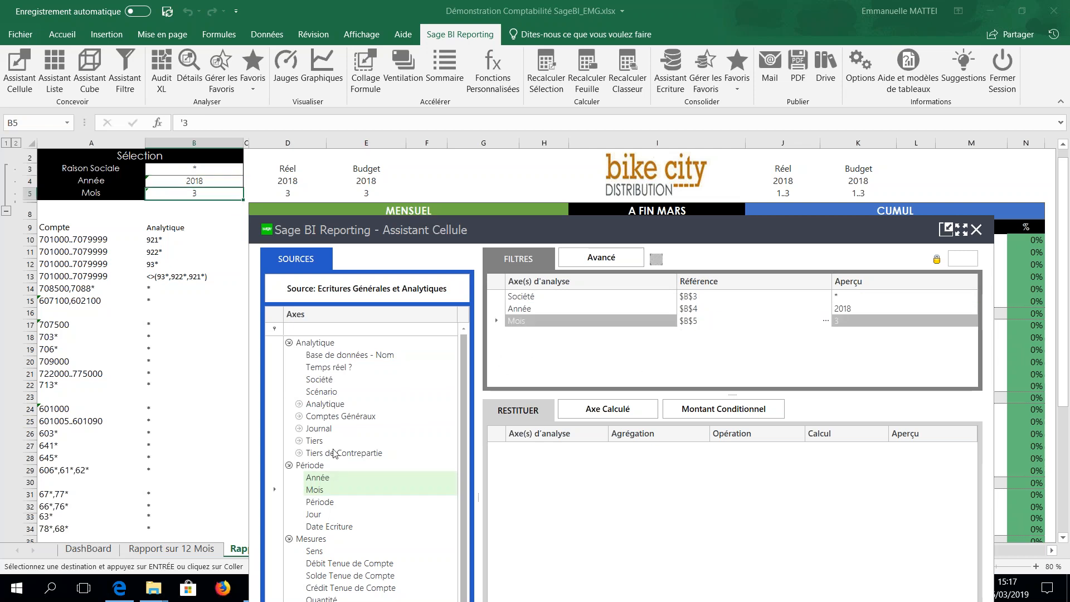
Add Compte Général - Code from the Comptes Généraux information as a filter linked to the account range in $A10.
click(341, 418)
click(299, 417)
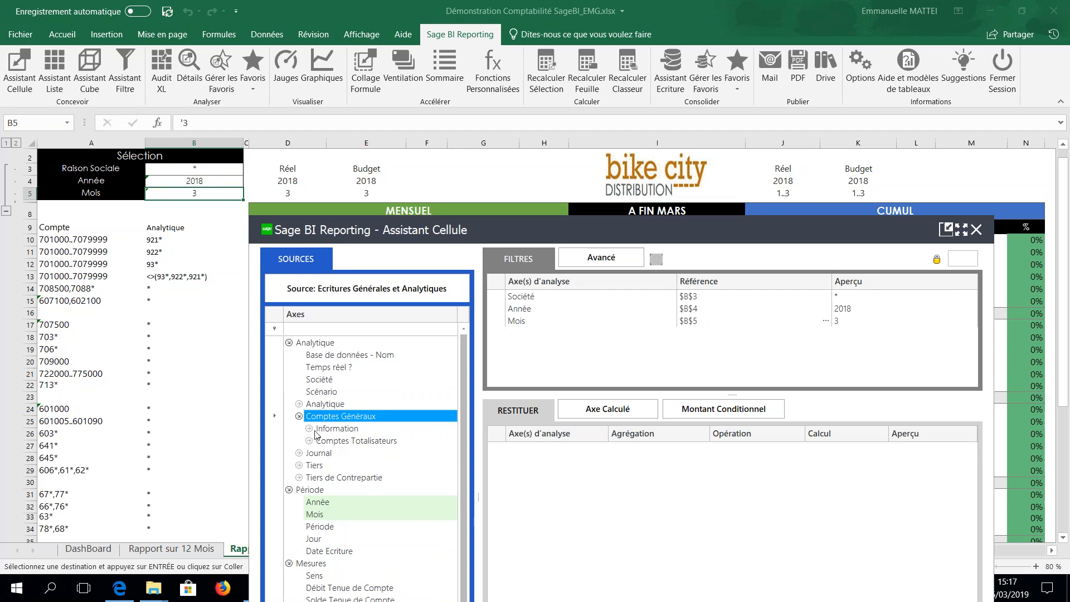
click(309, 429)
drag(345, 441, 735, 344)
click(143, 238)
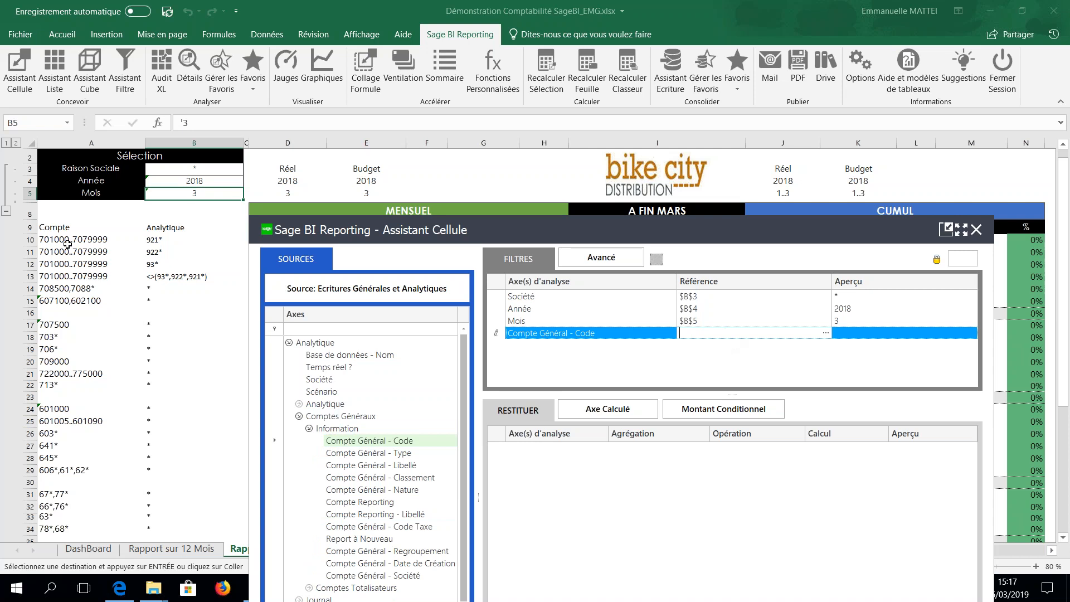
Add Section Analytique - Code from the Analytique information as a filter linked to the analytical section in $B10.
click(300, 404)
click(335, 417)
click(309, 416)
drag(337, 437, 697, 350)
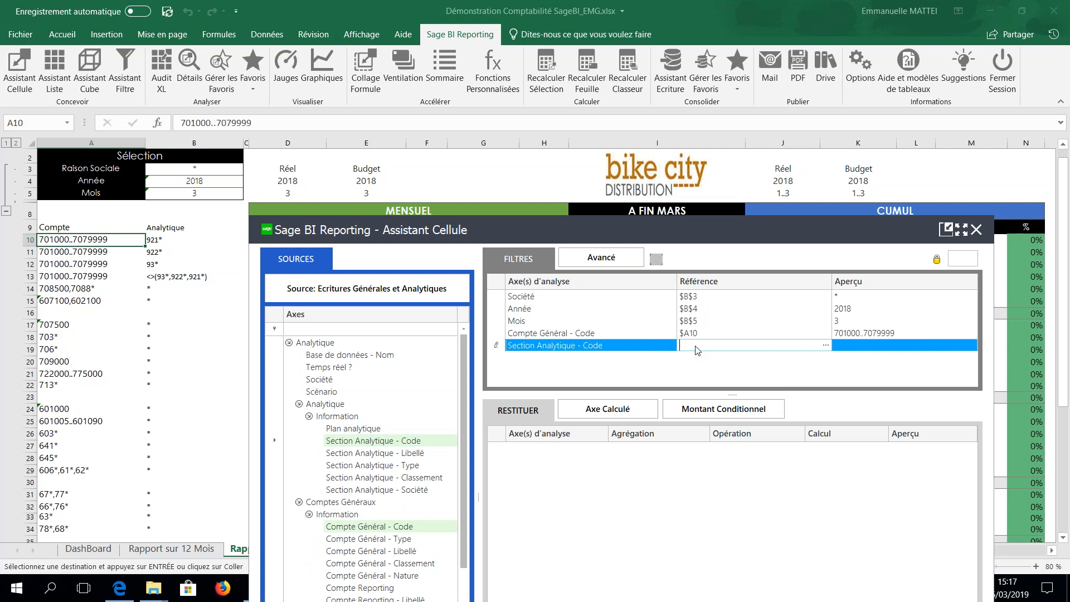
click(159, 240)
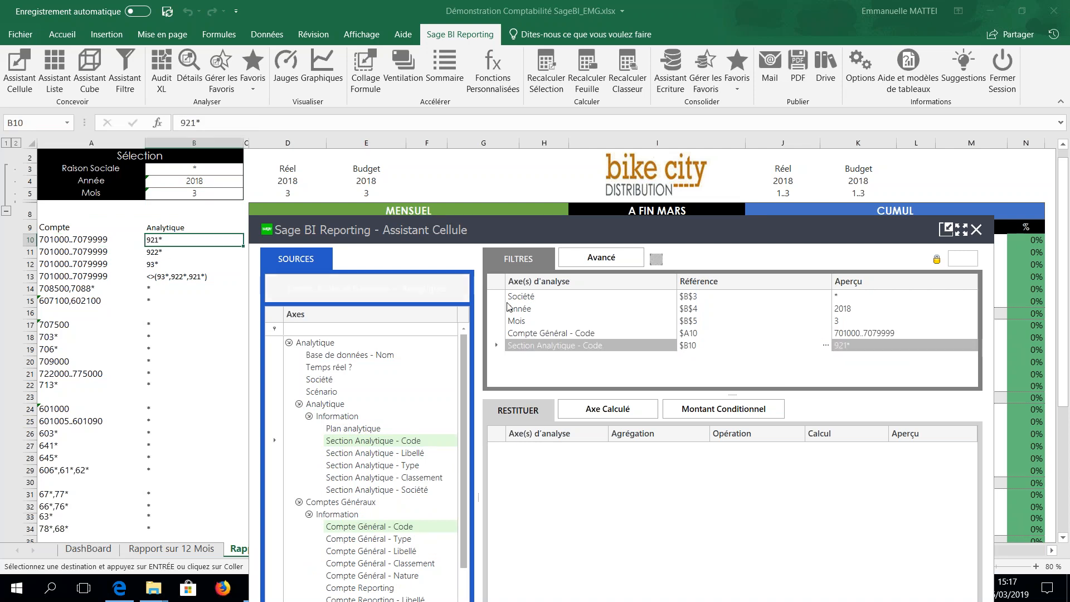
Relink the Mois filter to J$5, the cumulative month range 1..3.
click(841, 323)
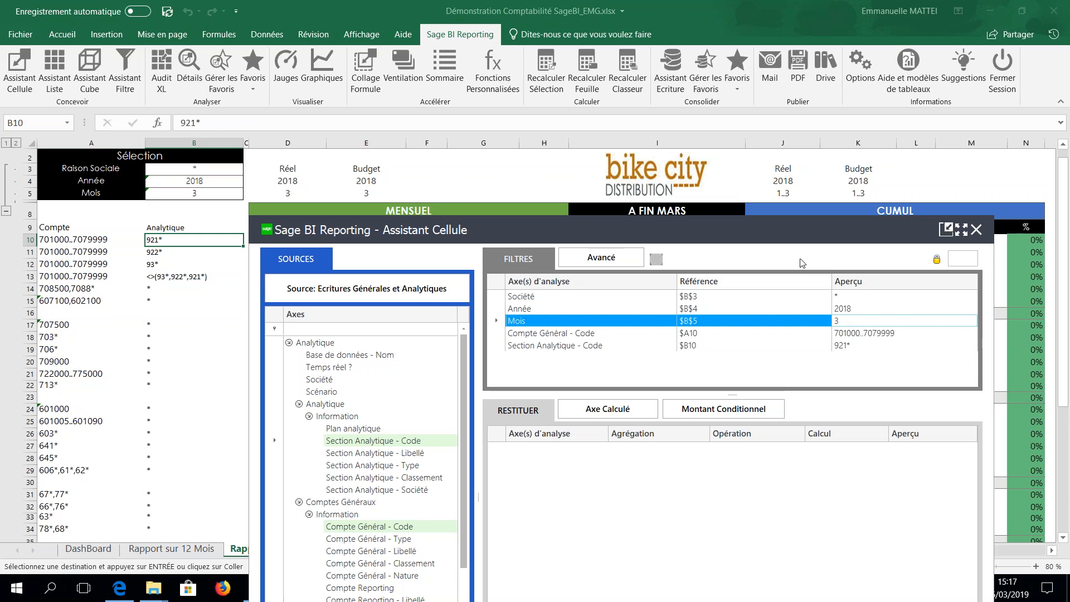
drag(763, 237, 725, 242)
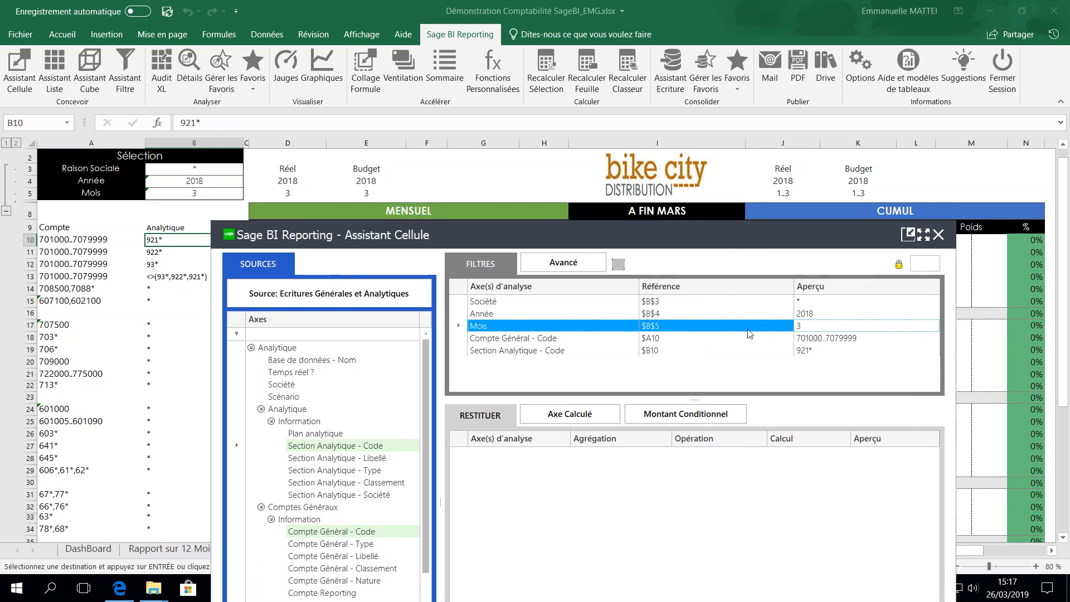
click(745, 327)
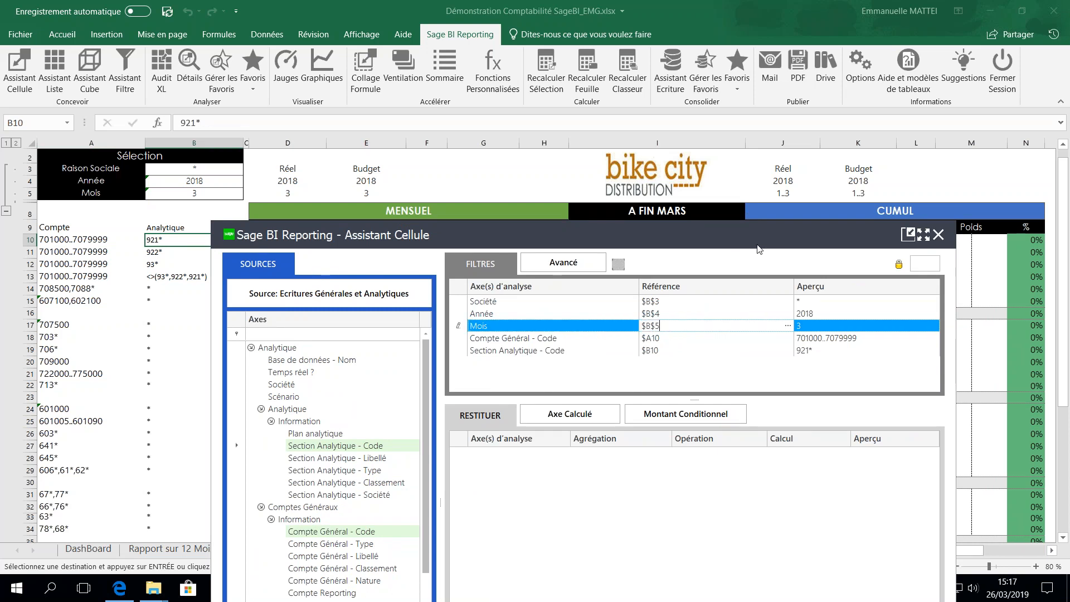
click(783, 199)
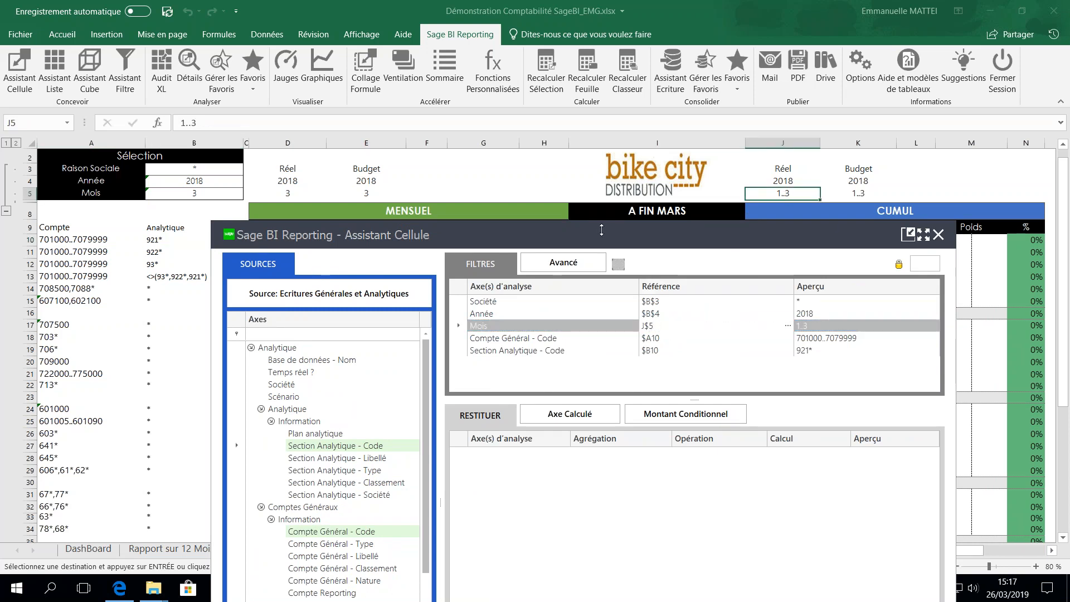
Return the Solde Tenue de Compte measure in J10, and confirm months 1 to 3 in the filter list of J5.
drag(601, 233, 582, 91)
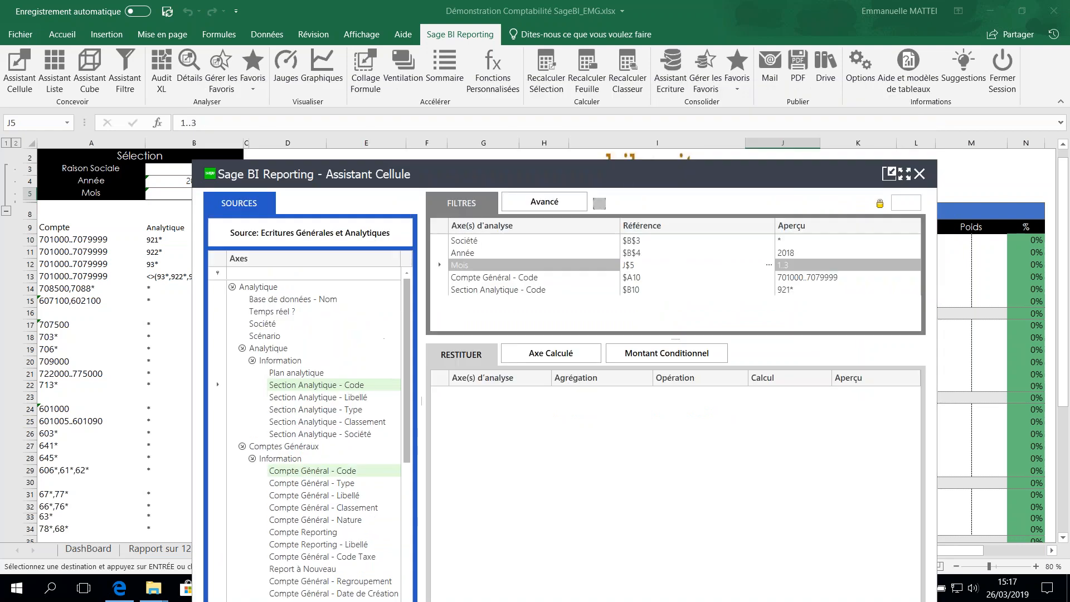
drag(627, 174, 638, 92)
click(844, 541)
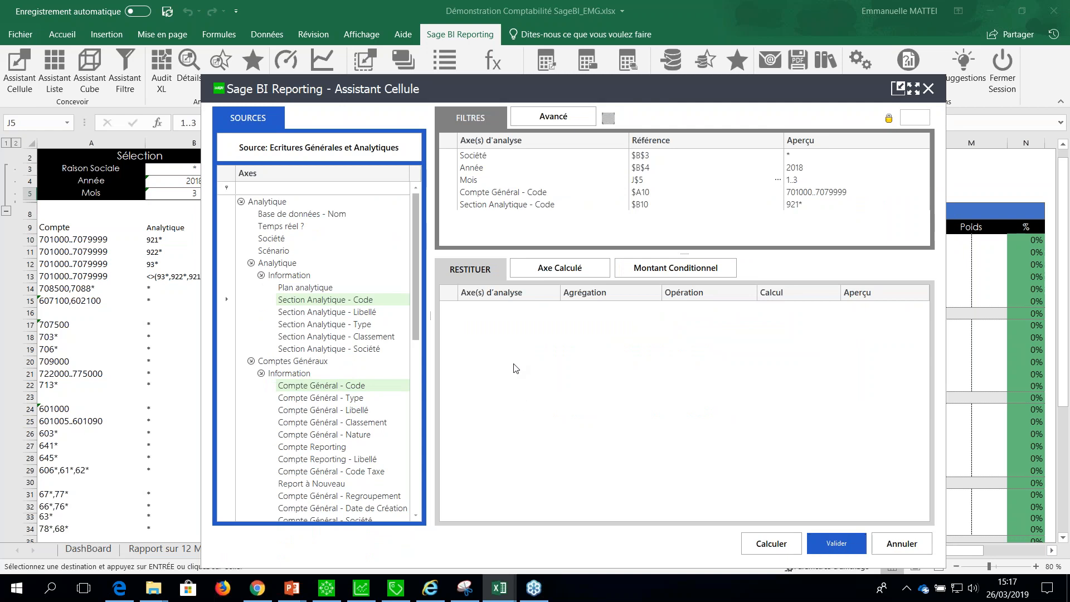
drag(413, 315, 402, 468)
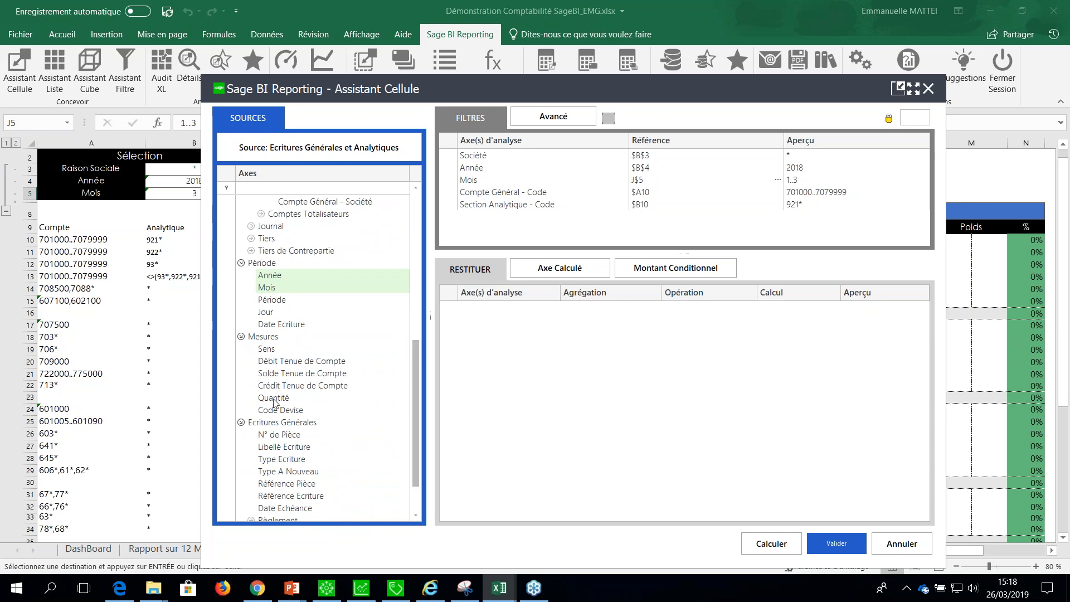
drag(279, 375, 555, 346)
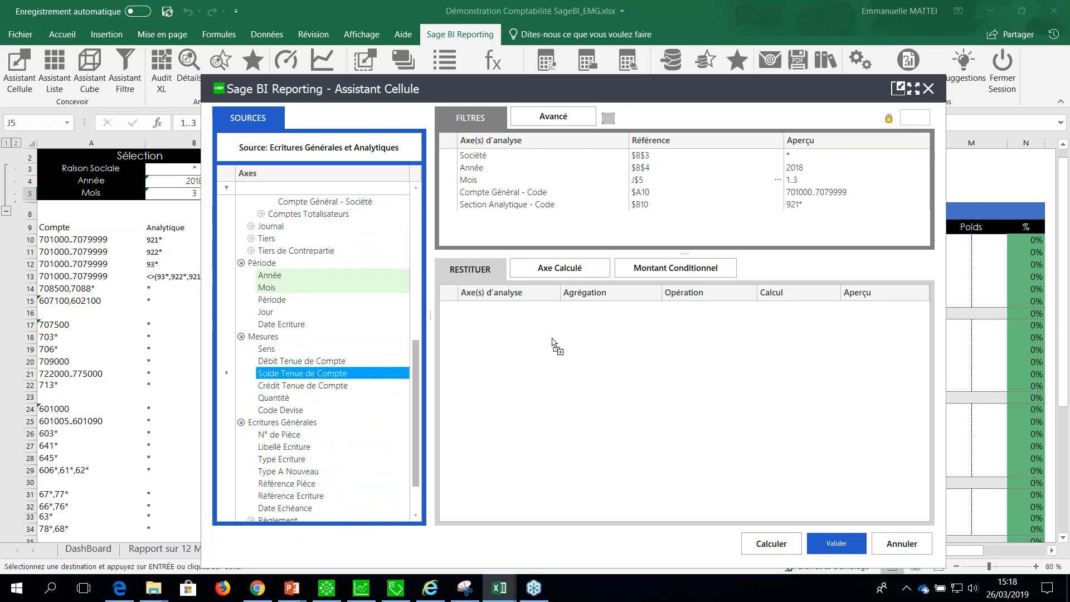
click(836, 544)
click(775, 241)
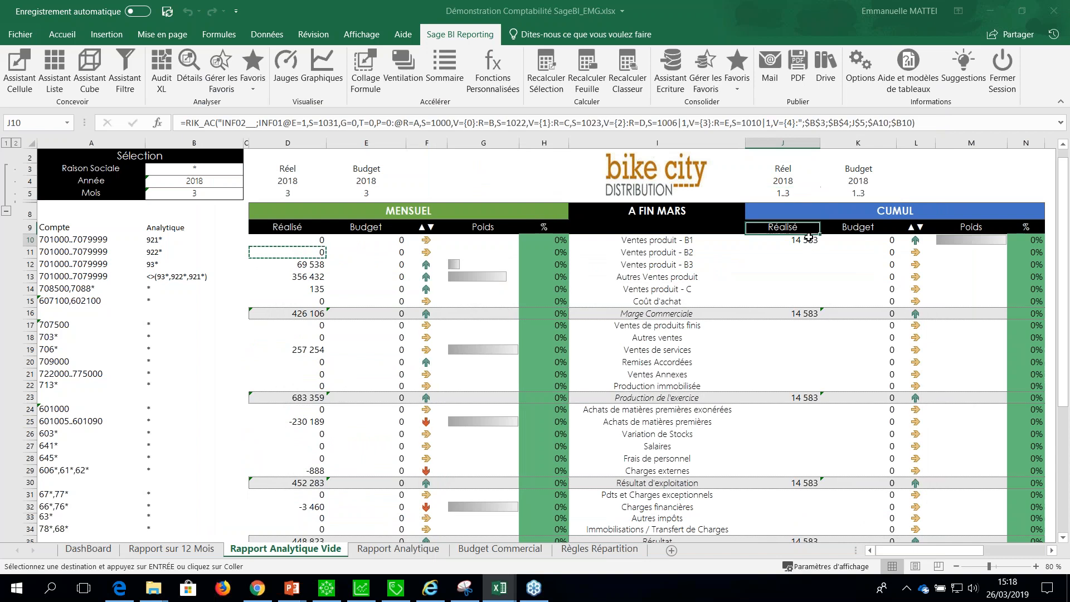
double_click(781, 194)
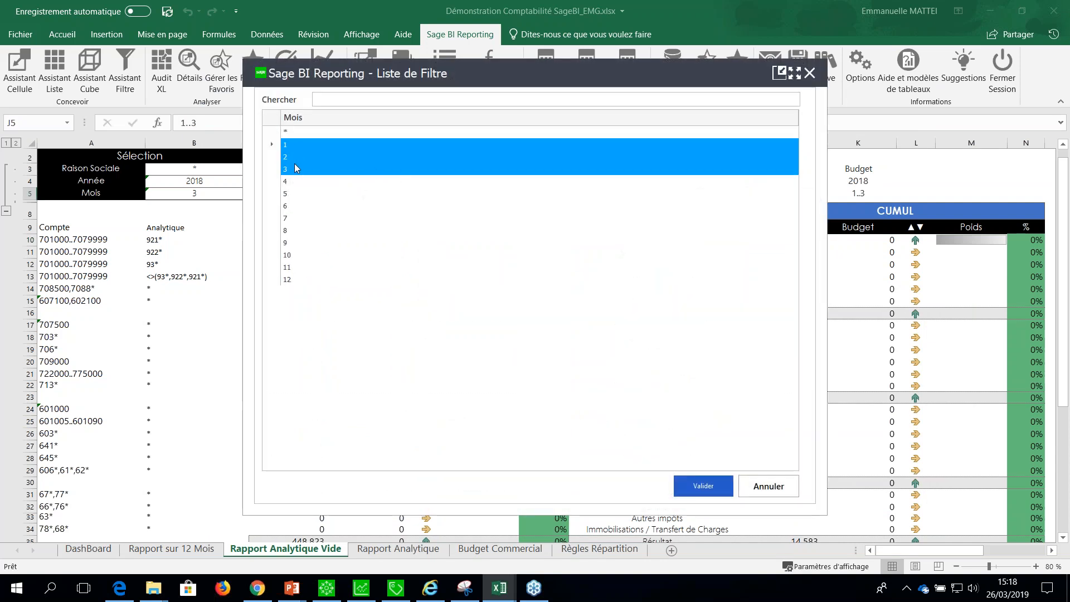
click(697, 477)
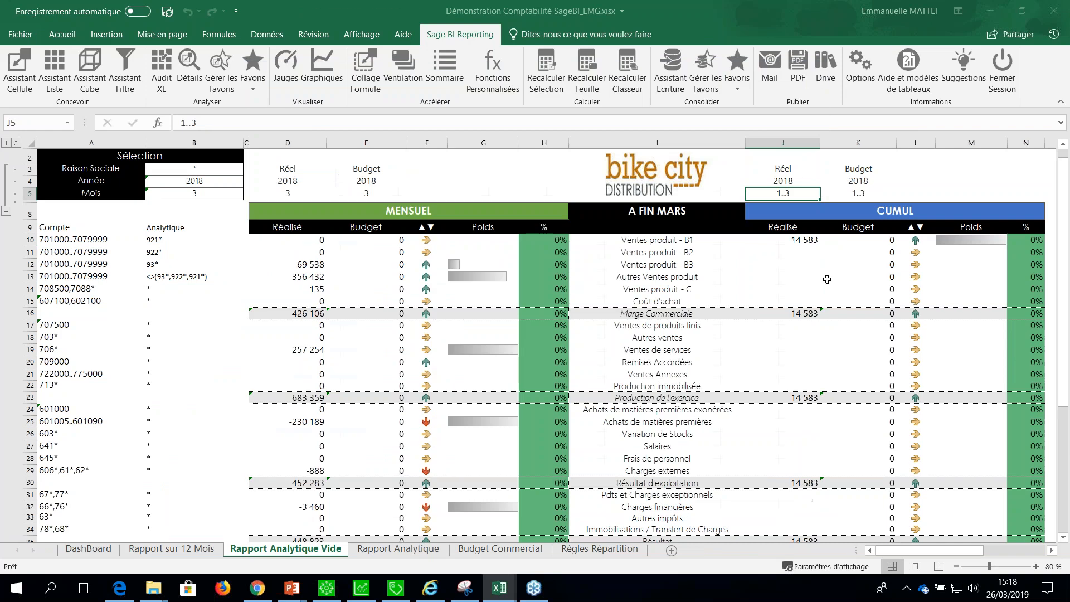
Try to copy the J10 cumulative Réalisé formula down to J11:J35 with Collage Formule.
click(790, 245)
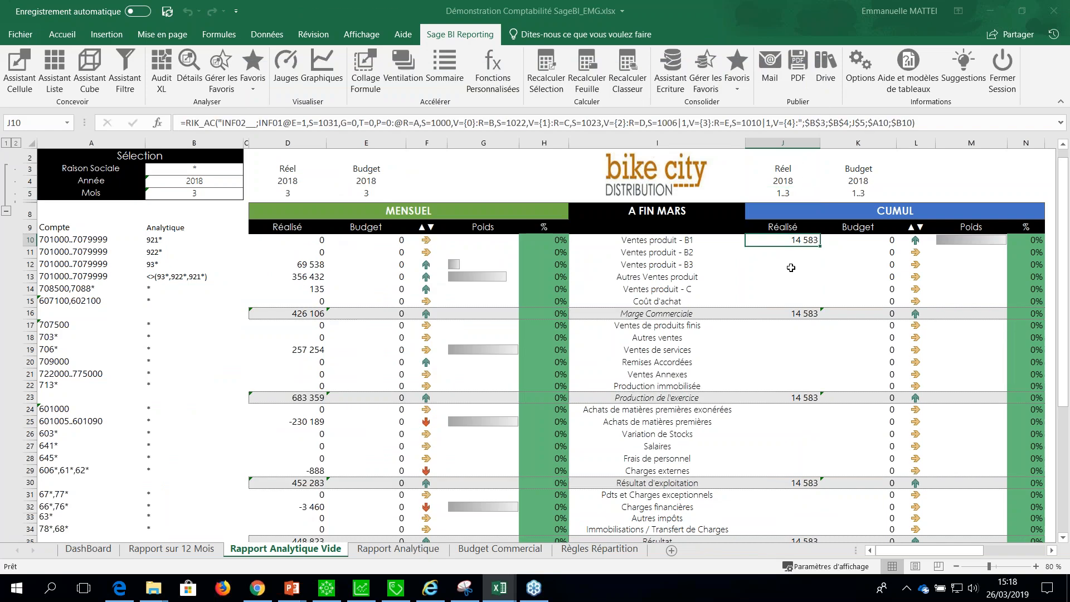
drag(790, 253, 798, 500)
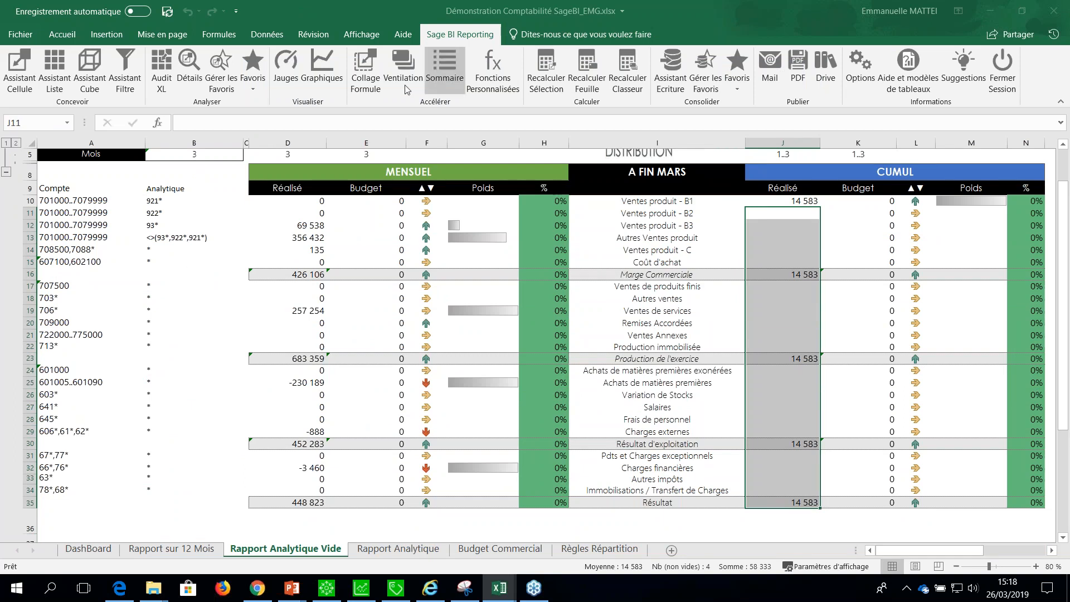
click(370, 88)
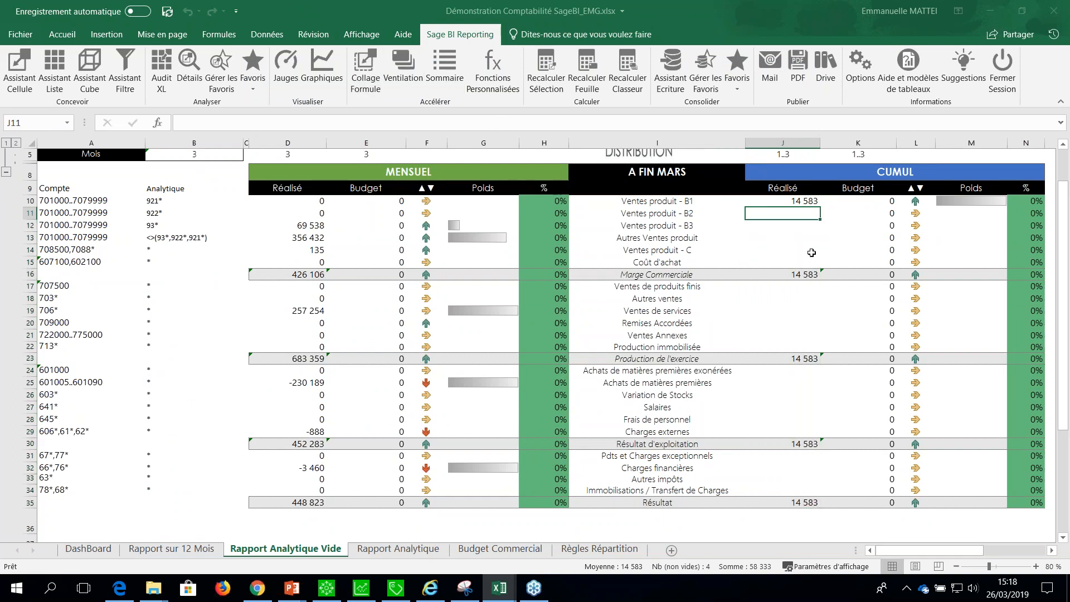
click(791, 201)
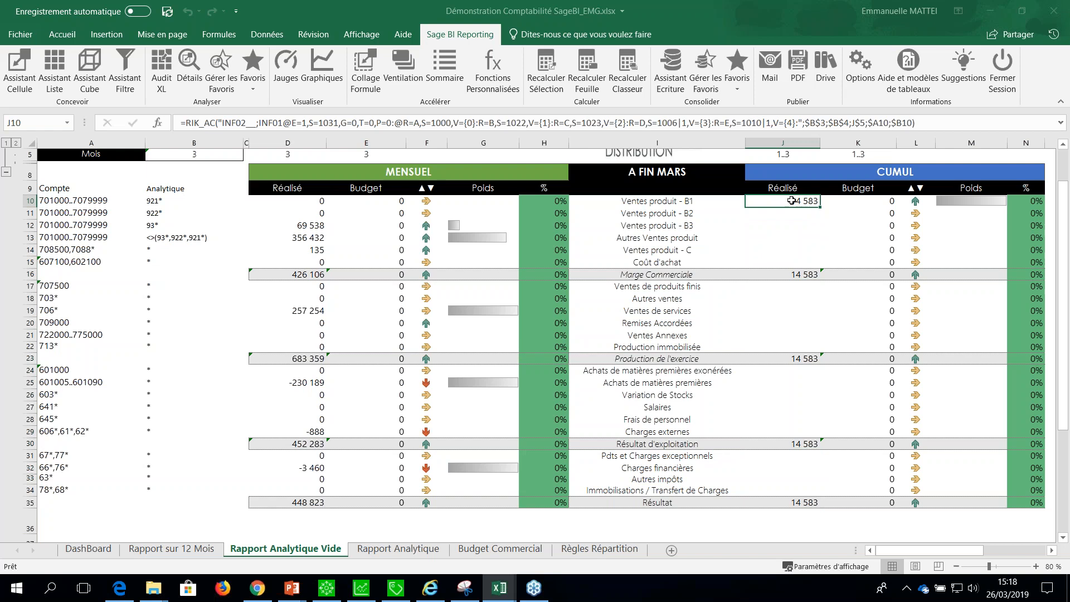
drag(791, 213, 791, 503)
click(365, 72)
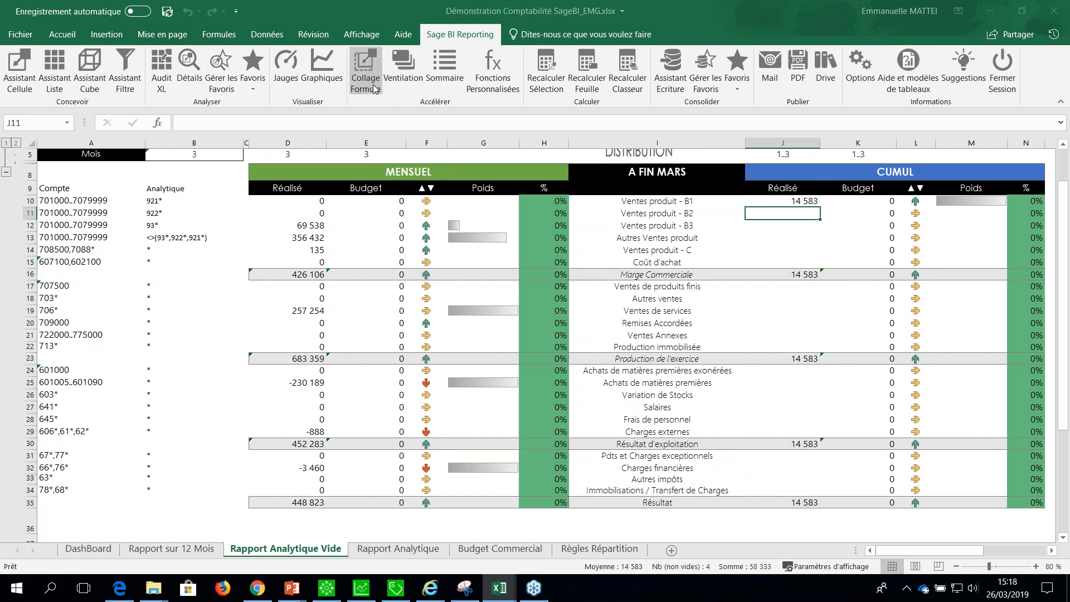
click(789, 201)
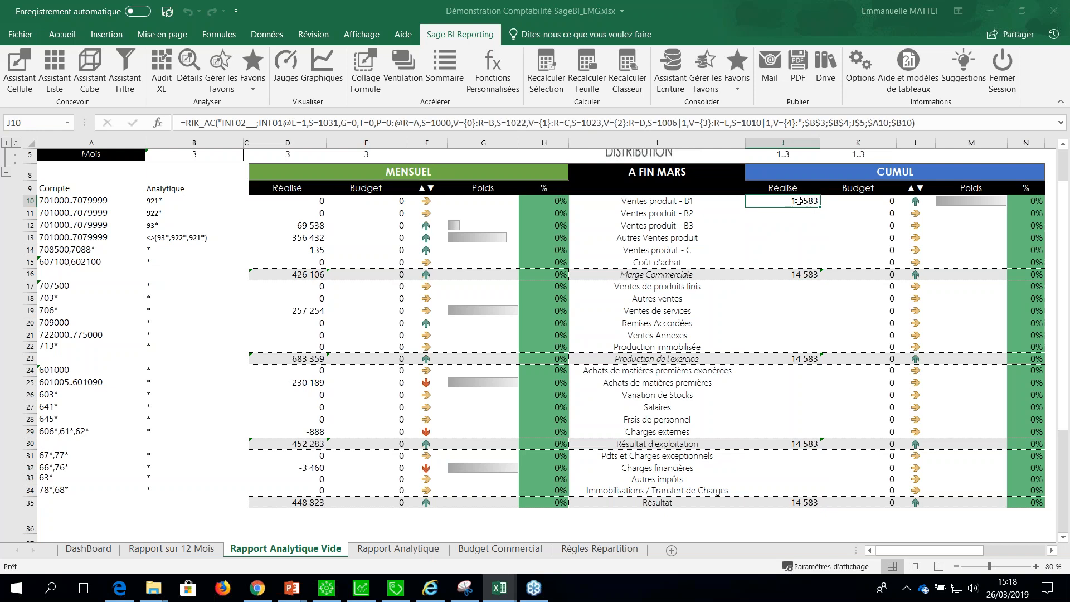
drag(795, 213, 799, 502)
click(830, 518)
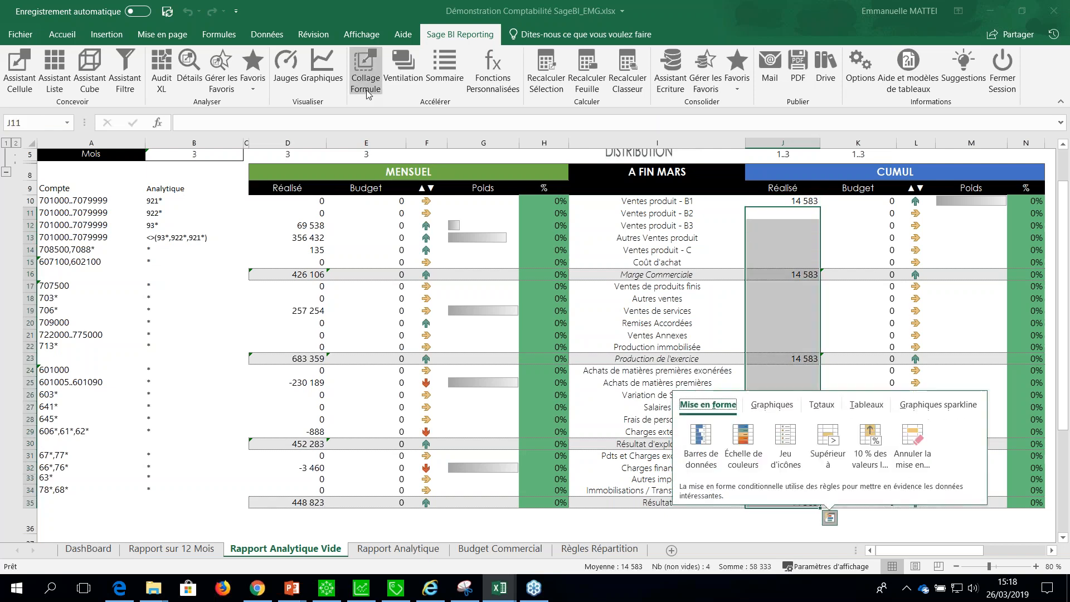
click(363, 88)
Compare the cumulative Réalisé formula in J10 with the monthly Réalisé formulas in D10:D34.
click(803, 202)
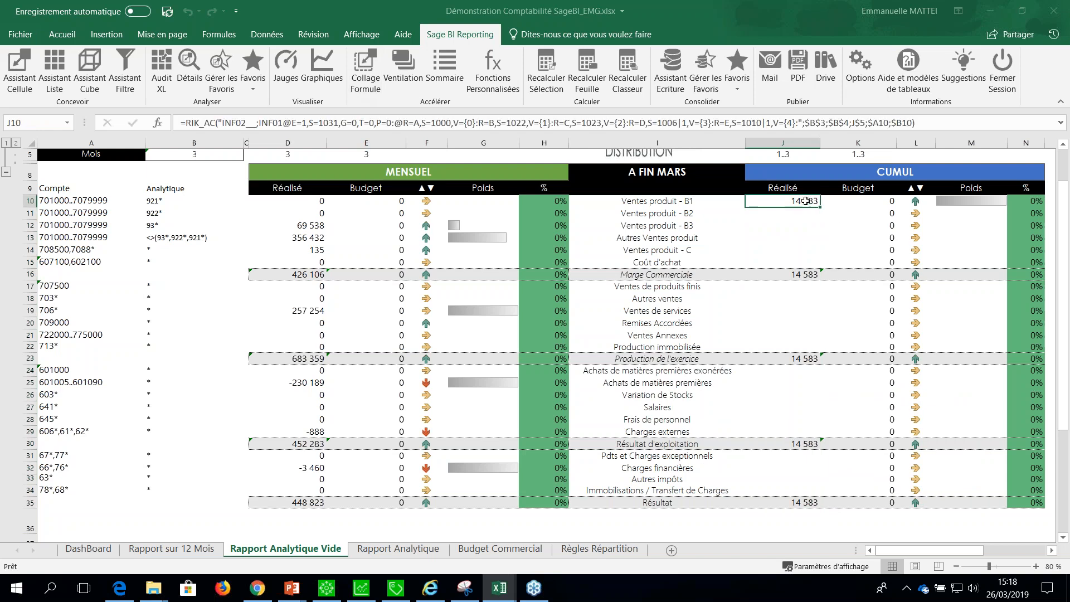
click(772, 224)
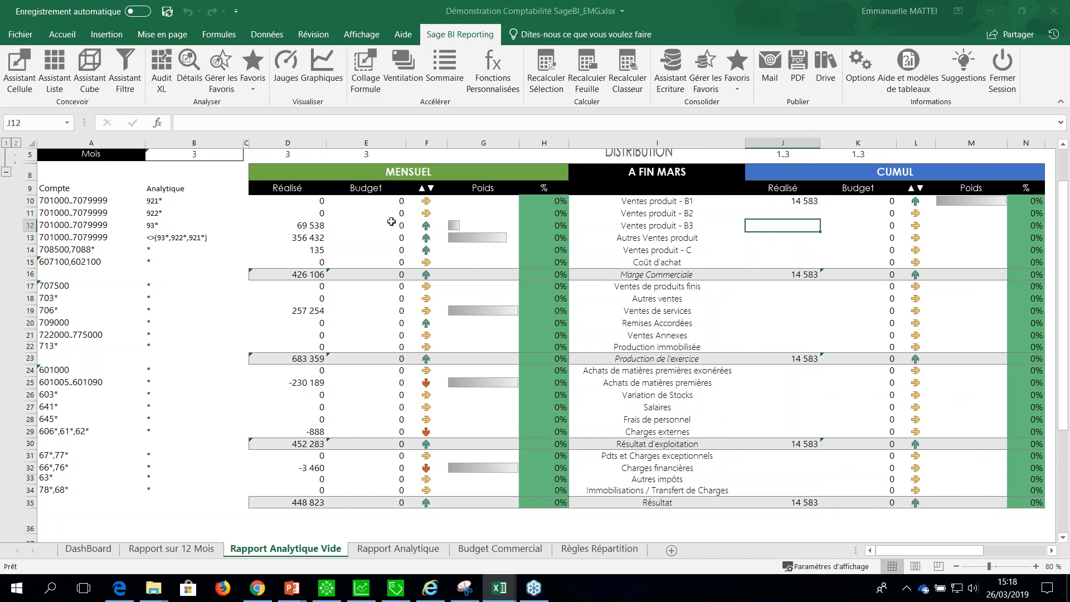
click(296, 204)
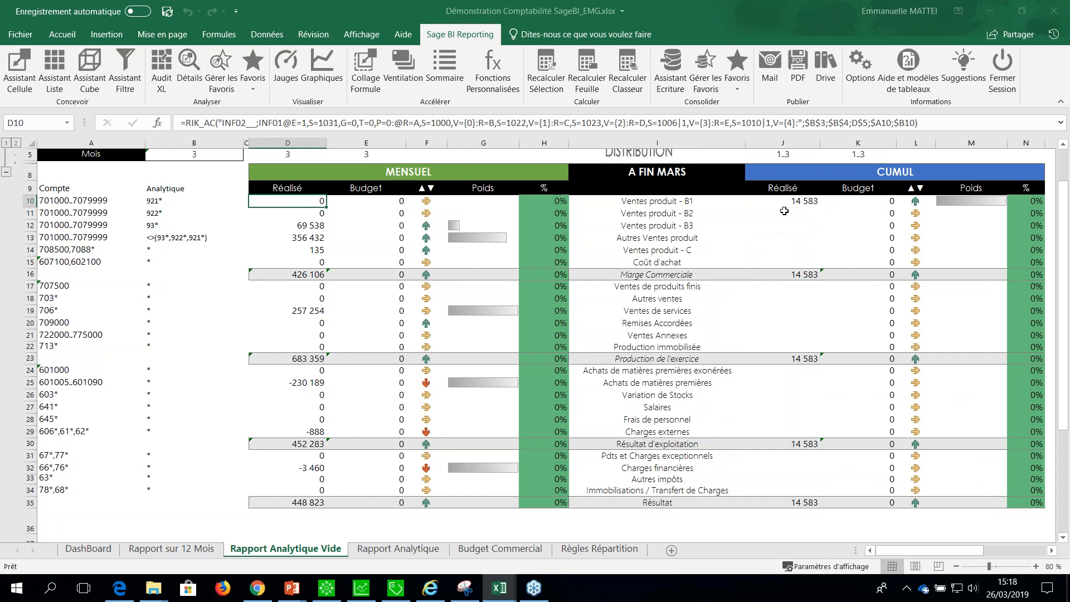
click(775, 201)
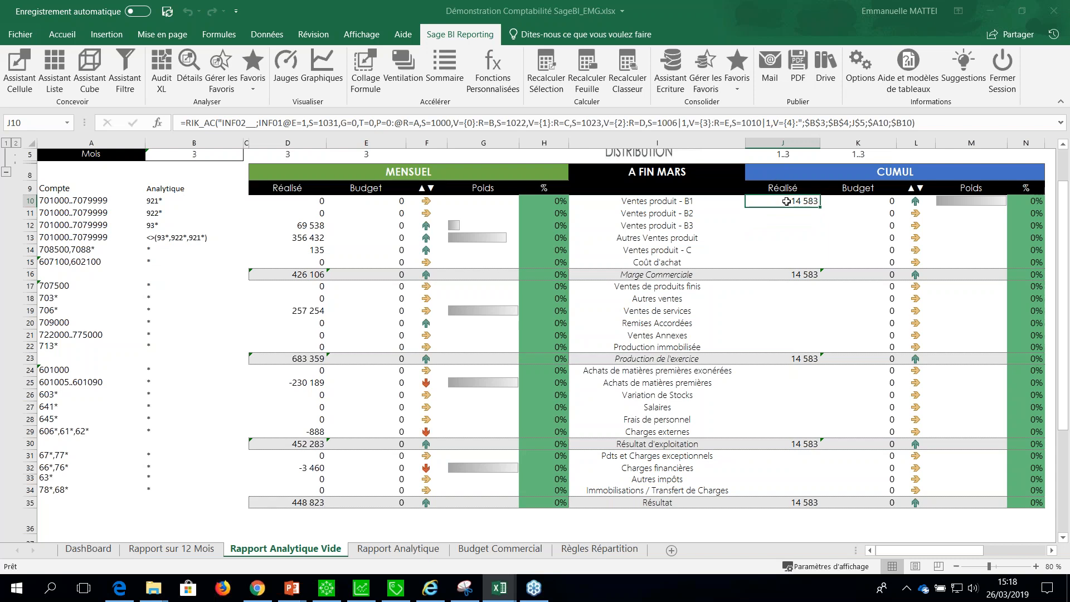
key(Return)
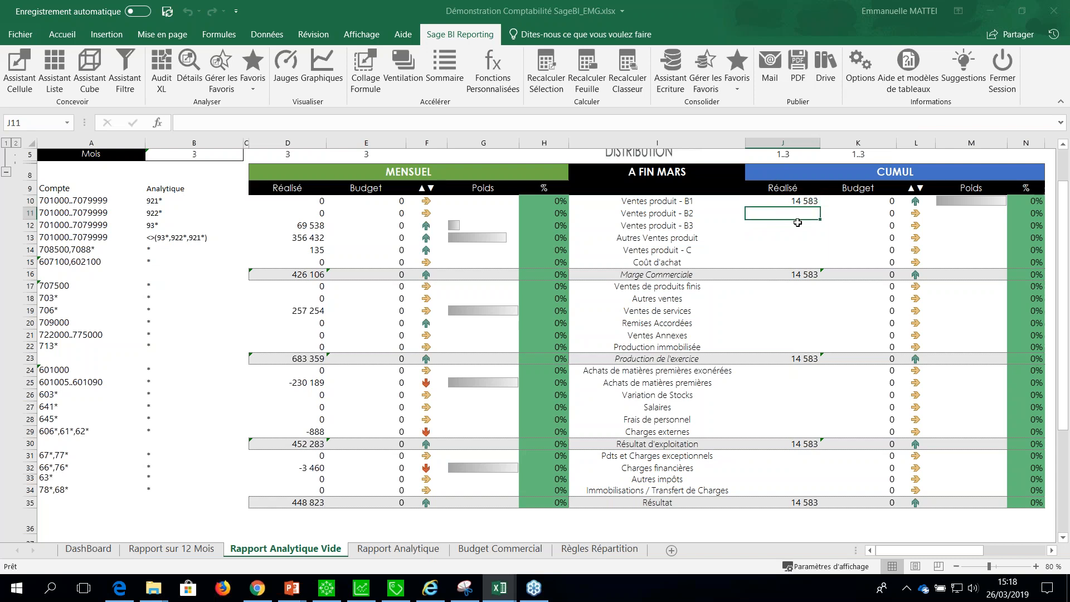
click(774, 196)
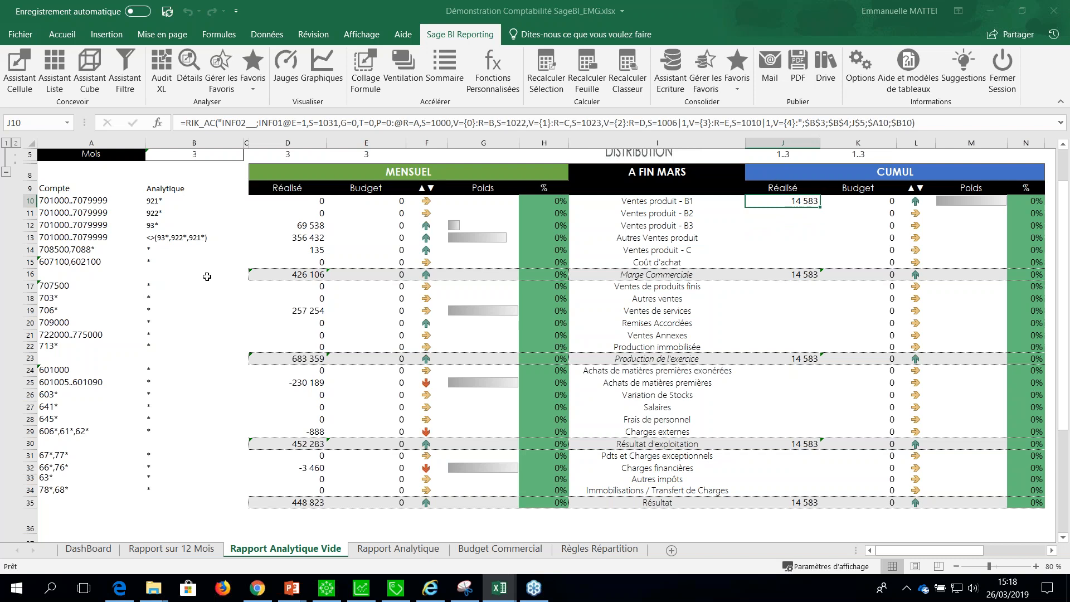
drag(277, 201, 273, 491)
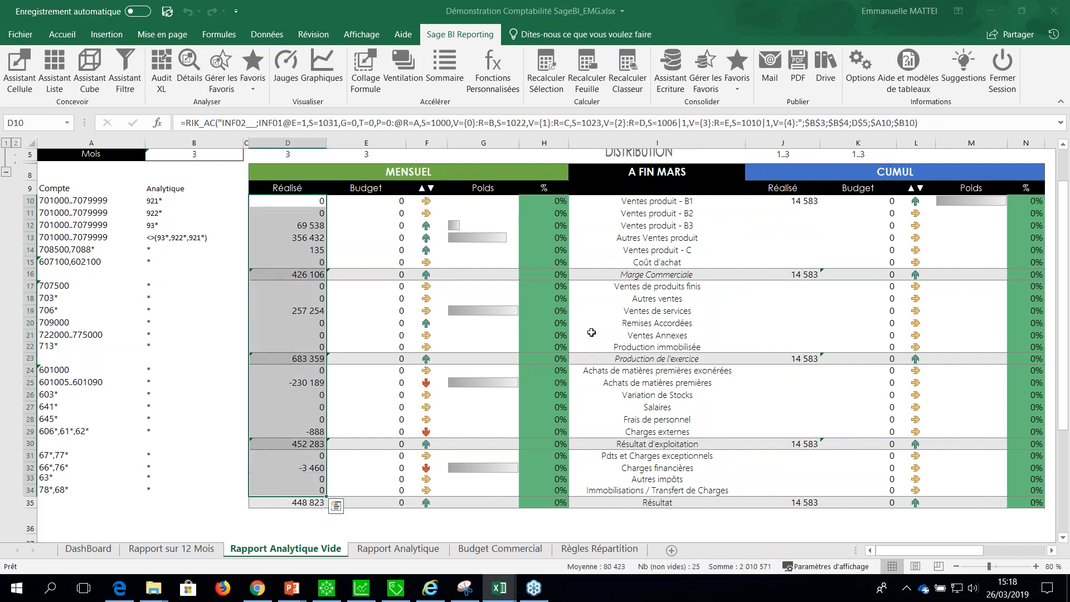
click(794, 203)
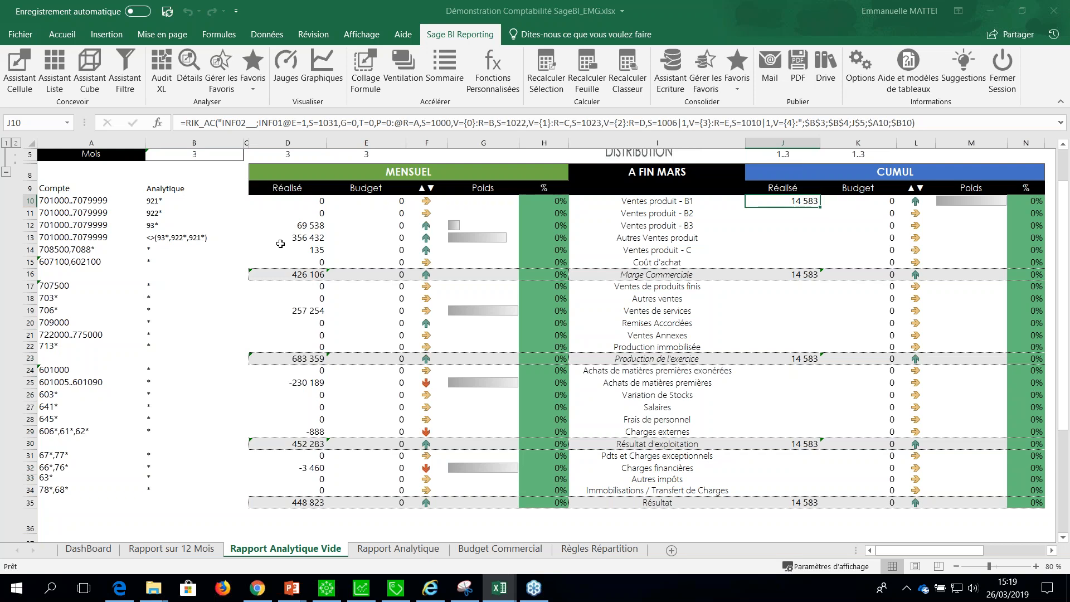
click(298, 202)
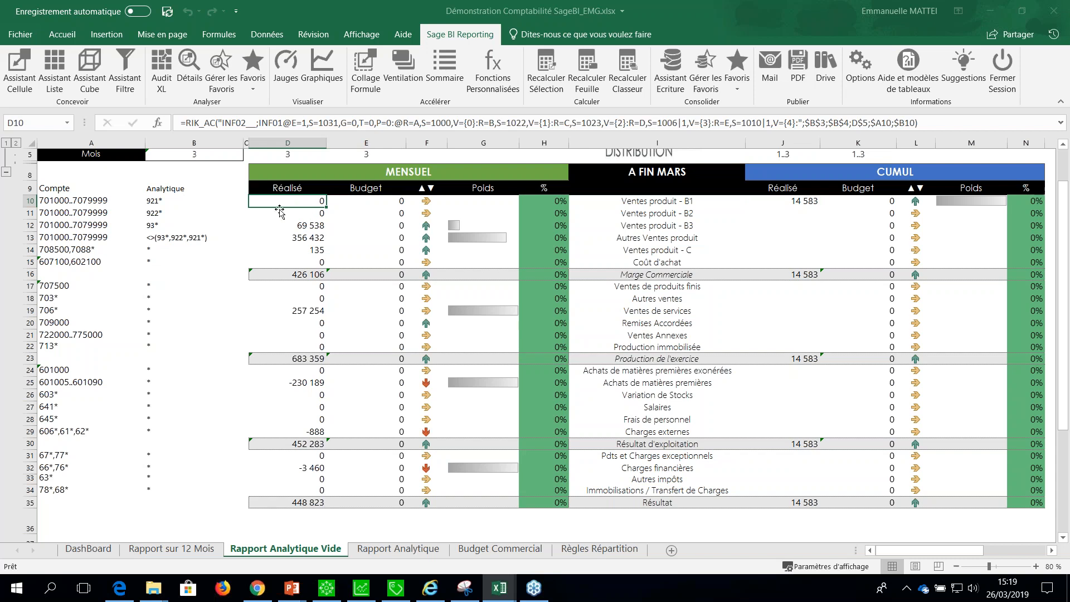
Examine the monthly Budget formula in E10 and the Budget Commercial sheet, and return to Rapport Analytique Vide.
click(346, 202)
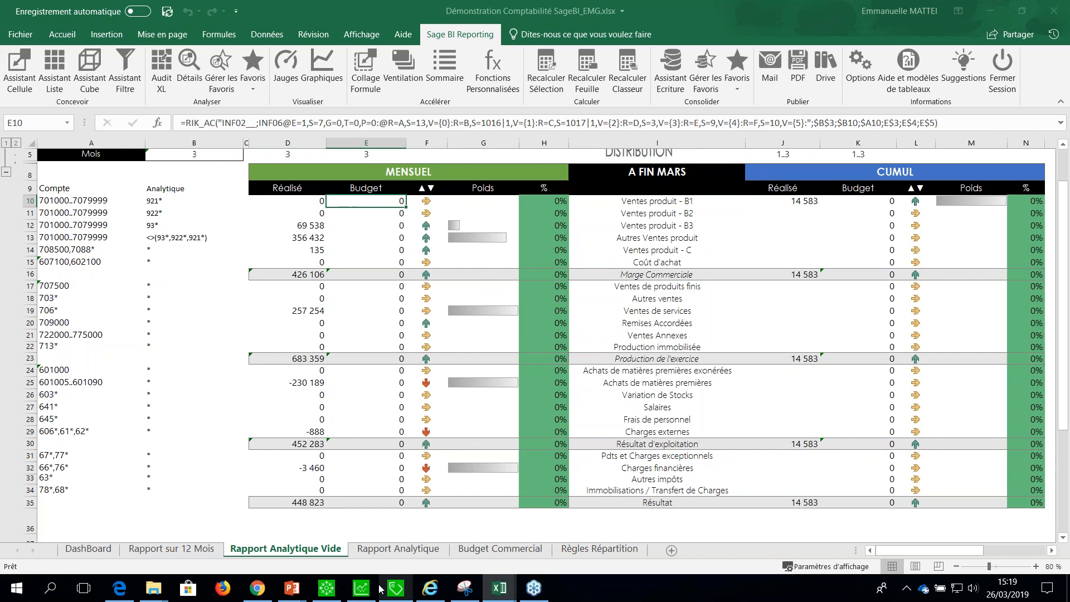
click(509, 553)
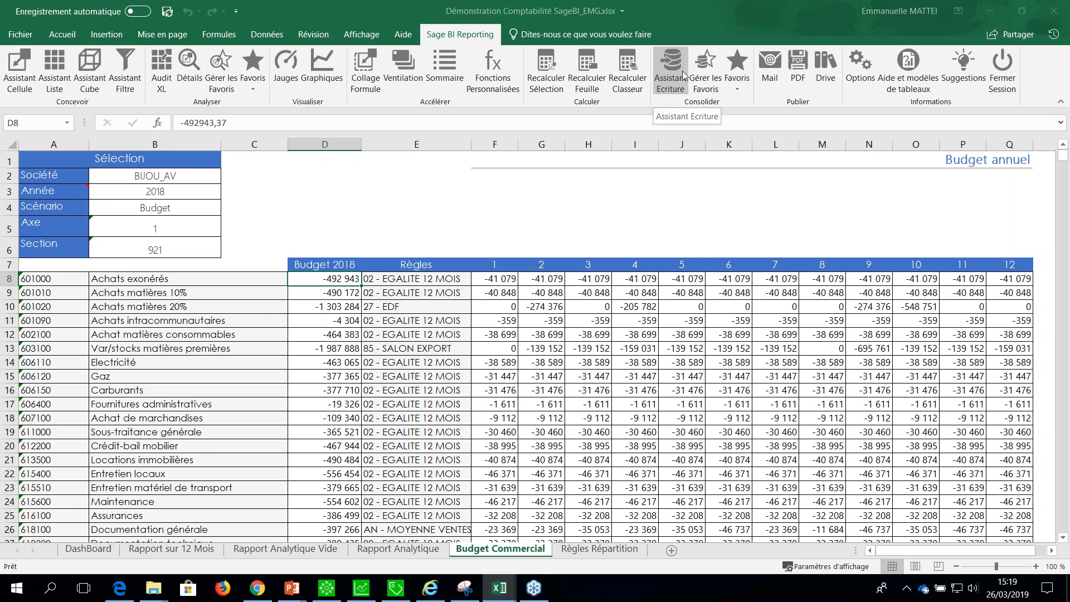
click(323, 550)
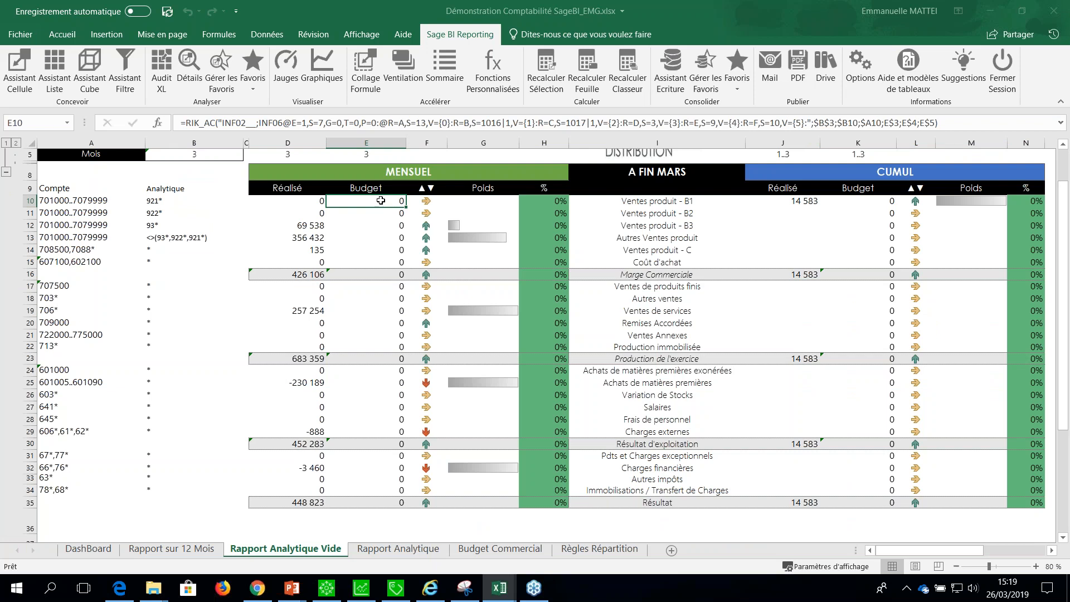
click(1064, 146)
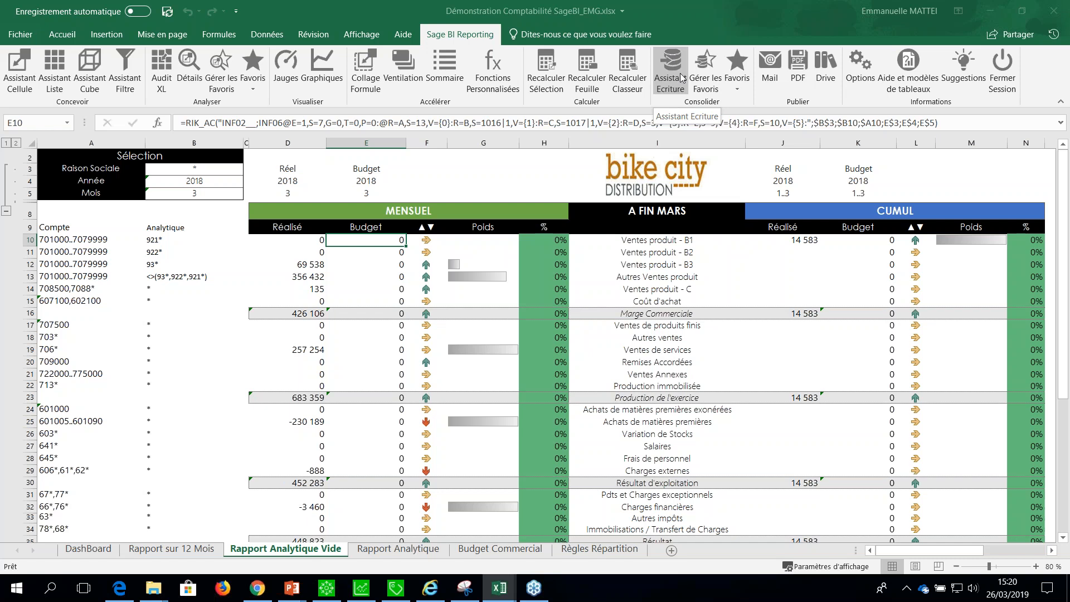
Switch to the PowerPoint presentation 2019 03 26 WEB CONF Sage 100c and start the slide show from slide 32, the functional and business journey.
mouse_move(294, 592)
mouse_move(344, 530)
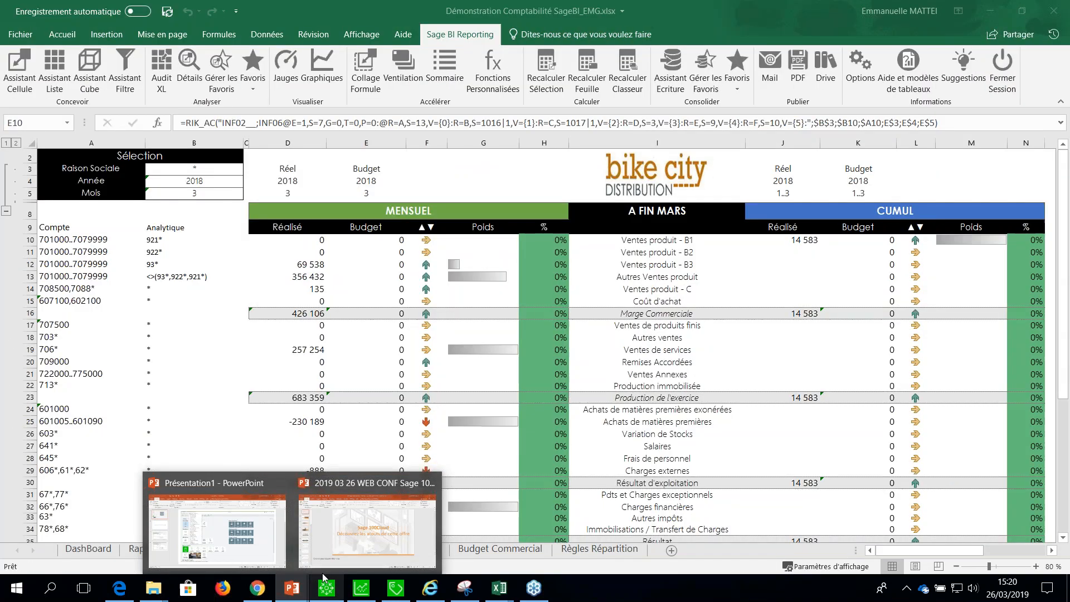
click(345, 536)
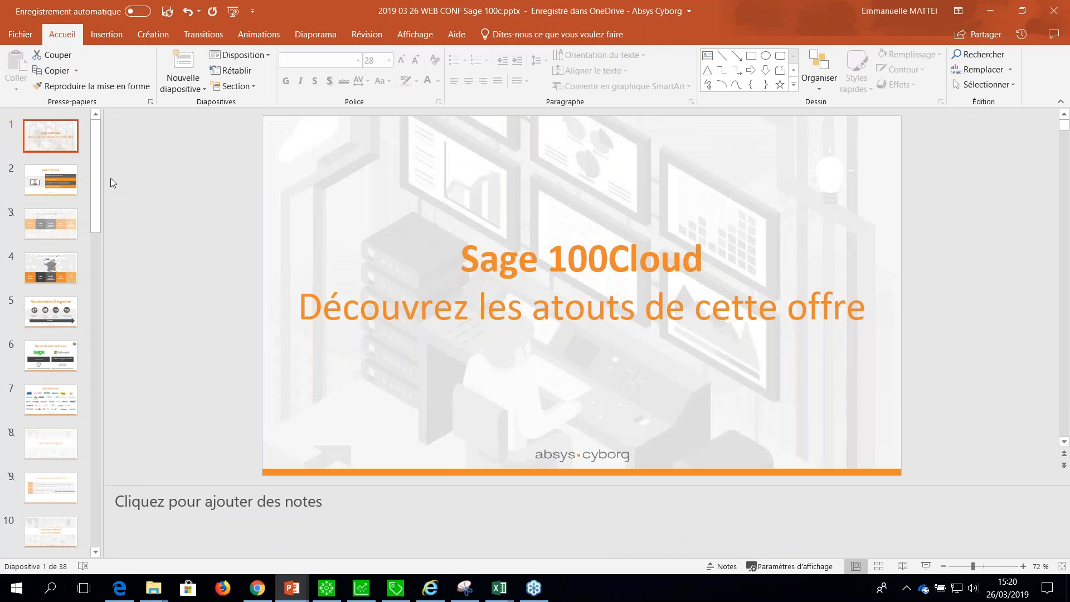
drag(92, 186, 98, 441)
click(54, 449)
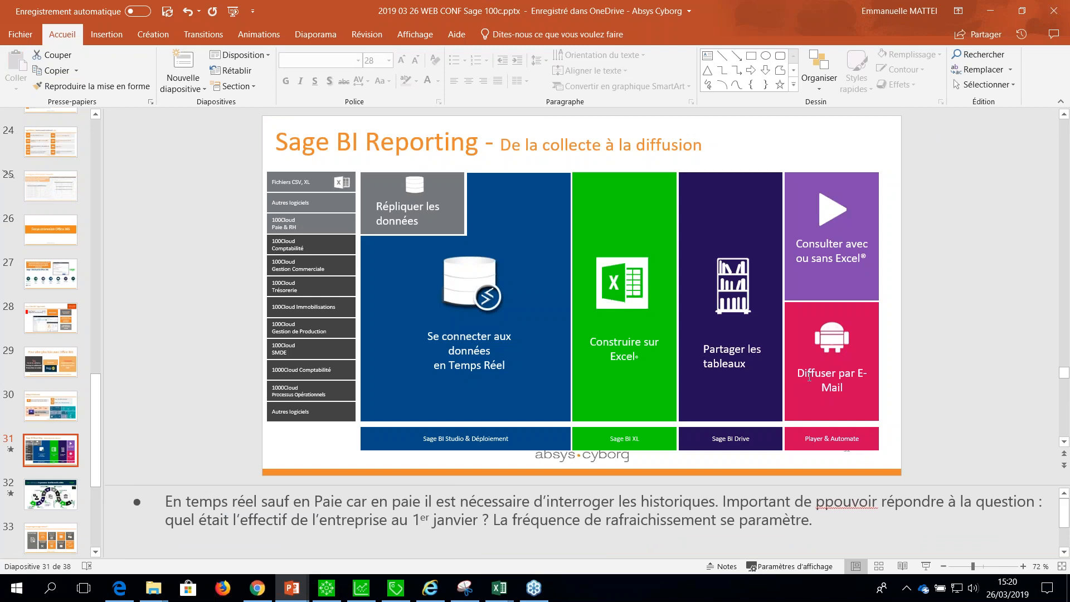
click(48, 497)
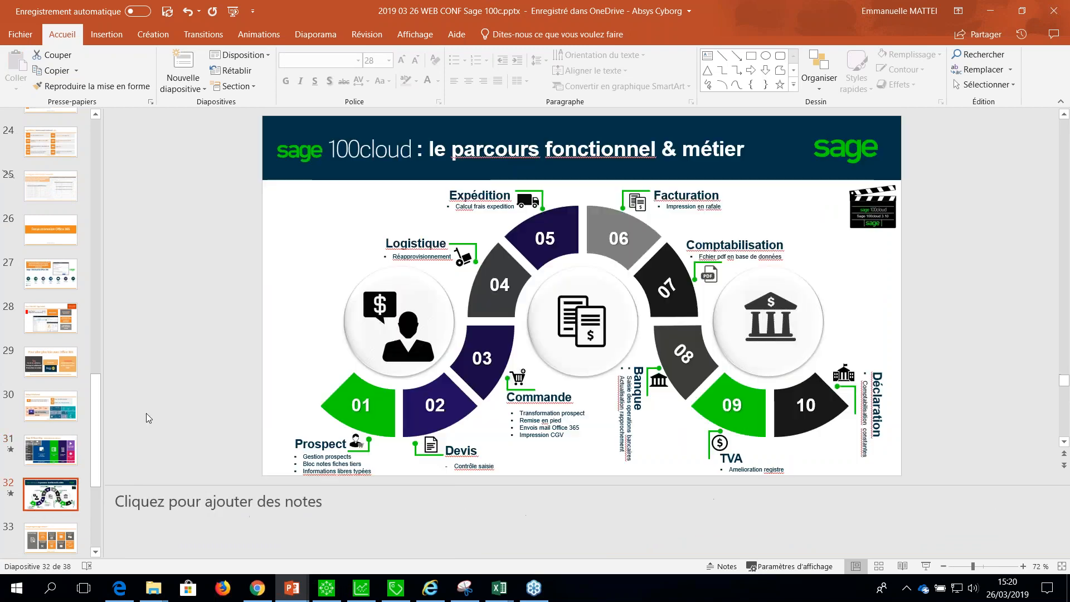
click(926, 566)
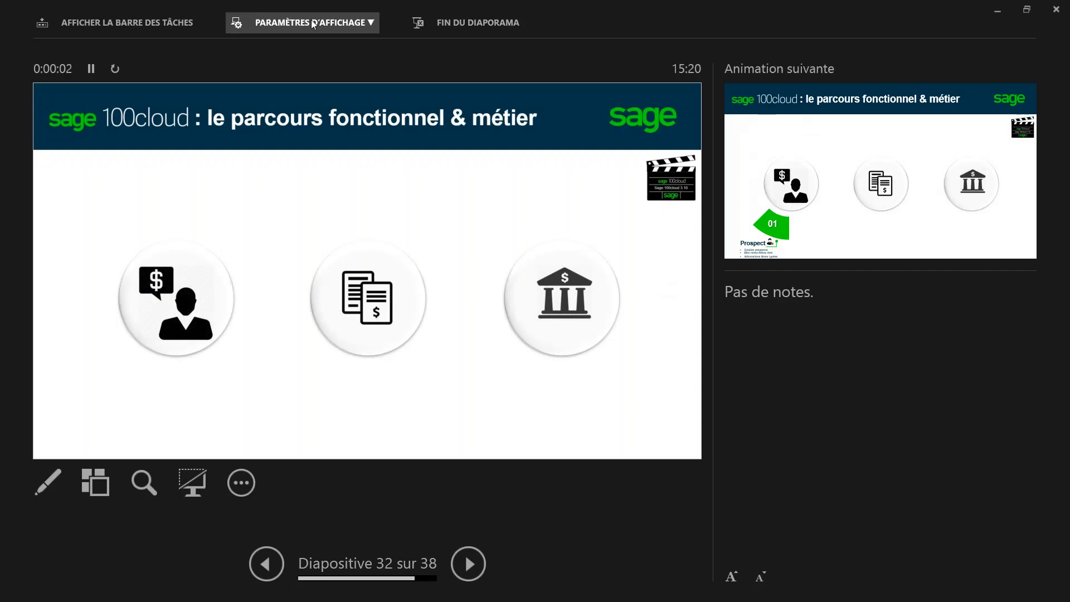
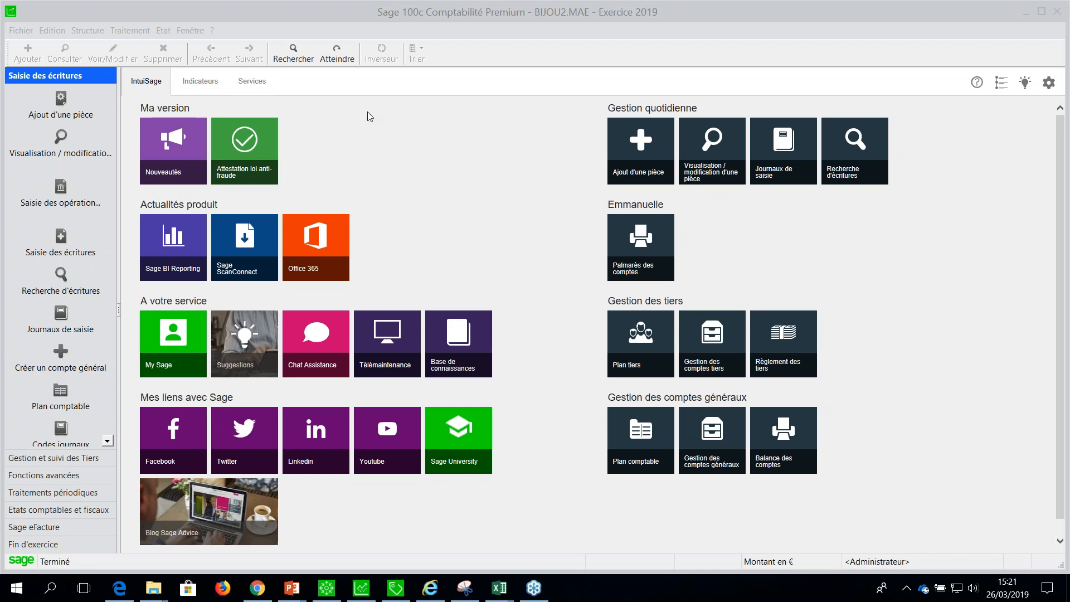
click(85, 31)
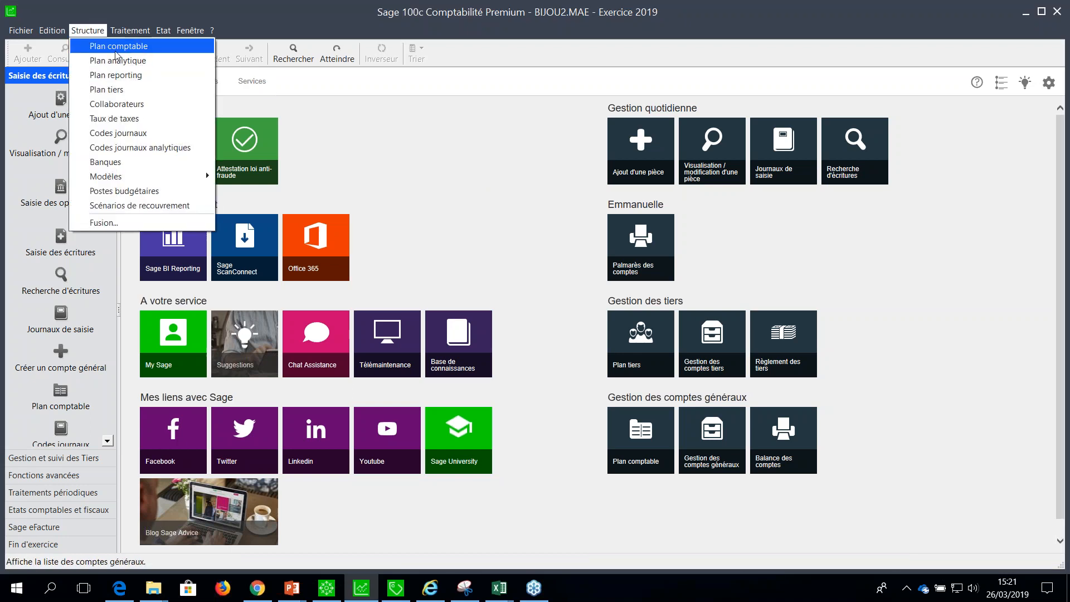
click(112, 89)
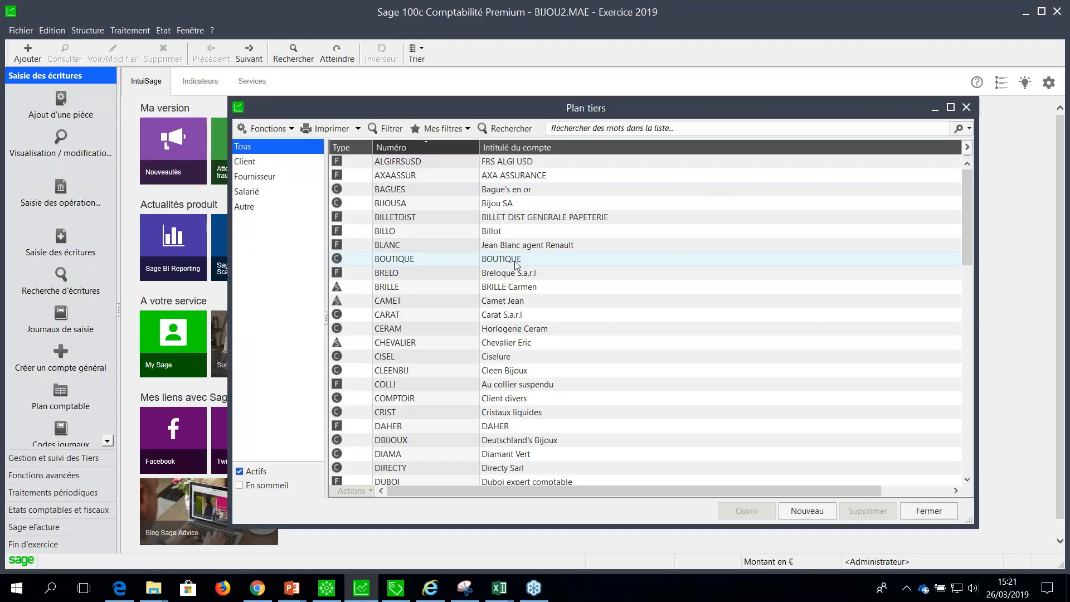
key(Escape)
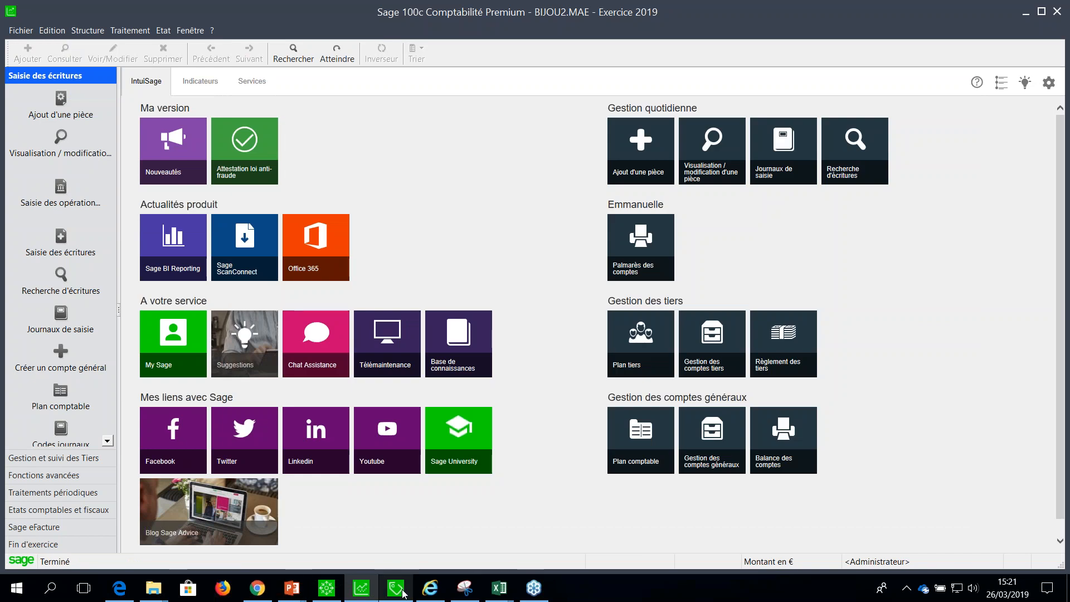
Switch to Sage 100c Gestion commerciale and open the Clients list.
click(395, 588)
click(88, 30)
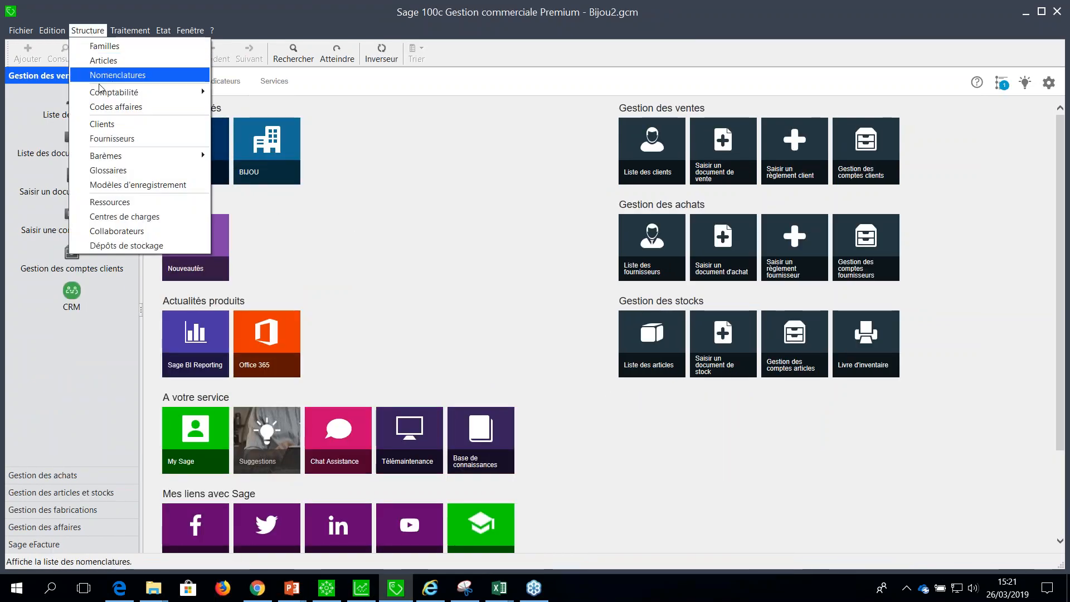
click(103, 123)
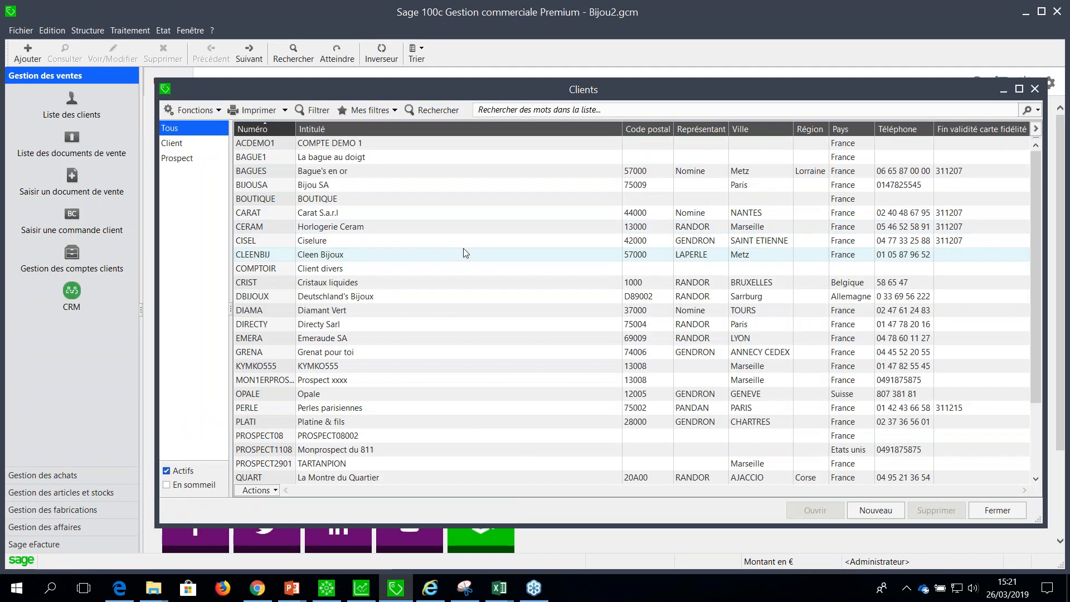
Start a new prospect record from the Clients list and fill in its third-party account code.
key(ctrl+j)
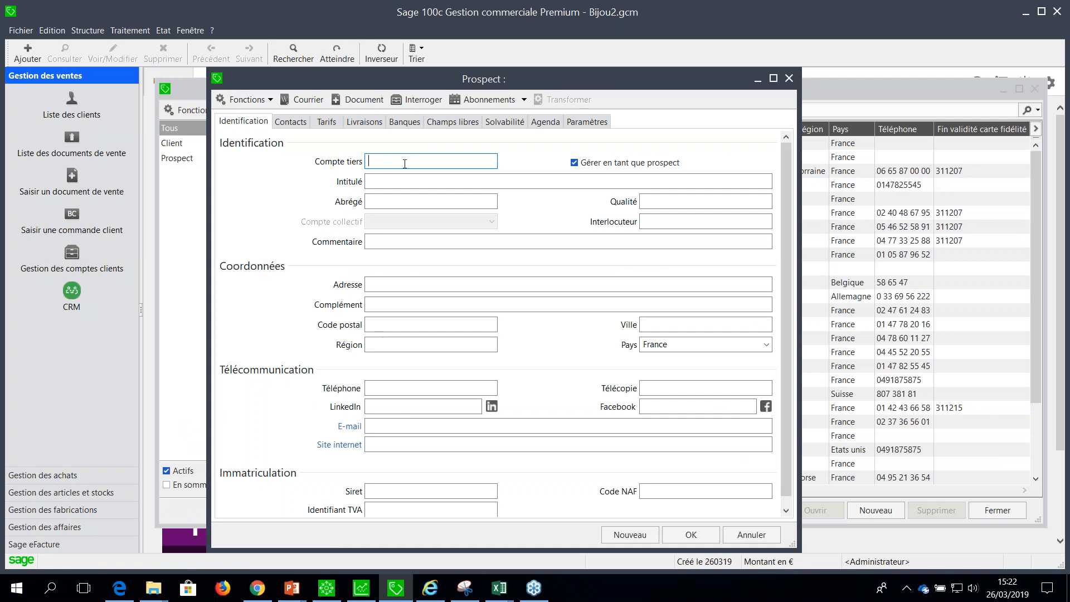
text(PROSP)
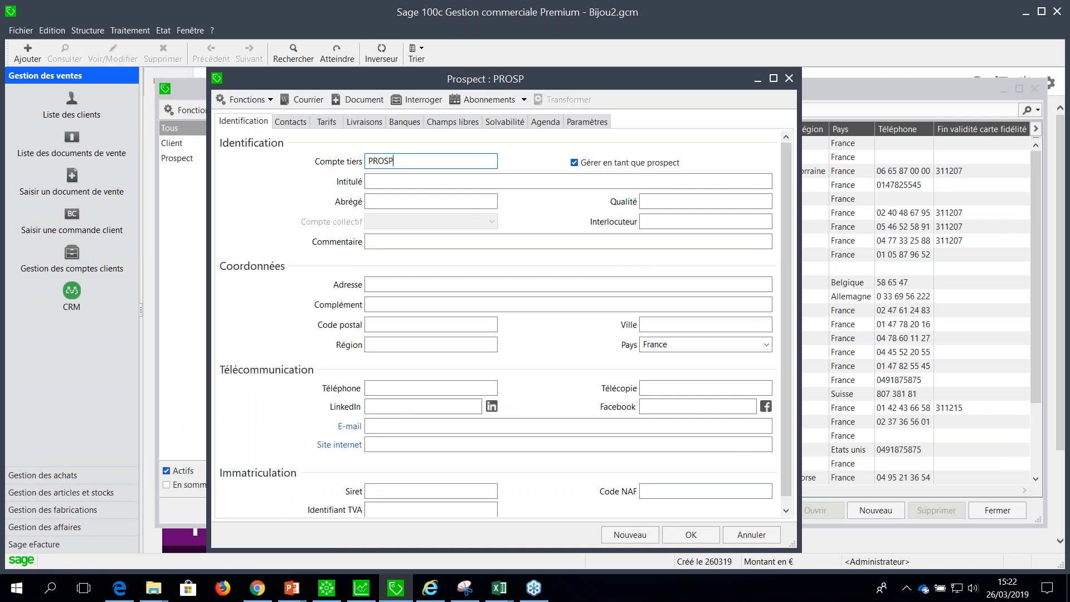
text(ECT2603)
key(Tab)
key(Tab)
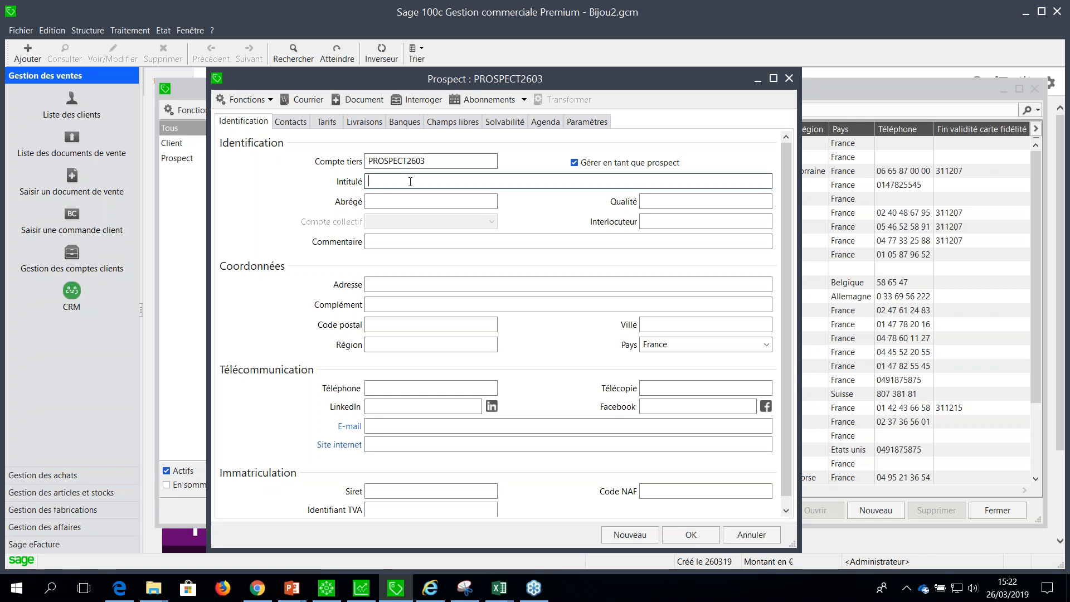
Give the new prospect the Intitulé "Mon nouveau propect" and save the record.
text(Mon nouv)
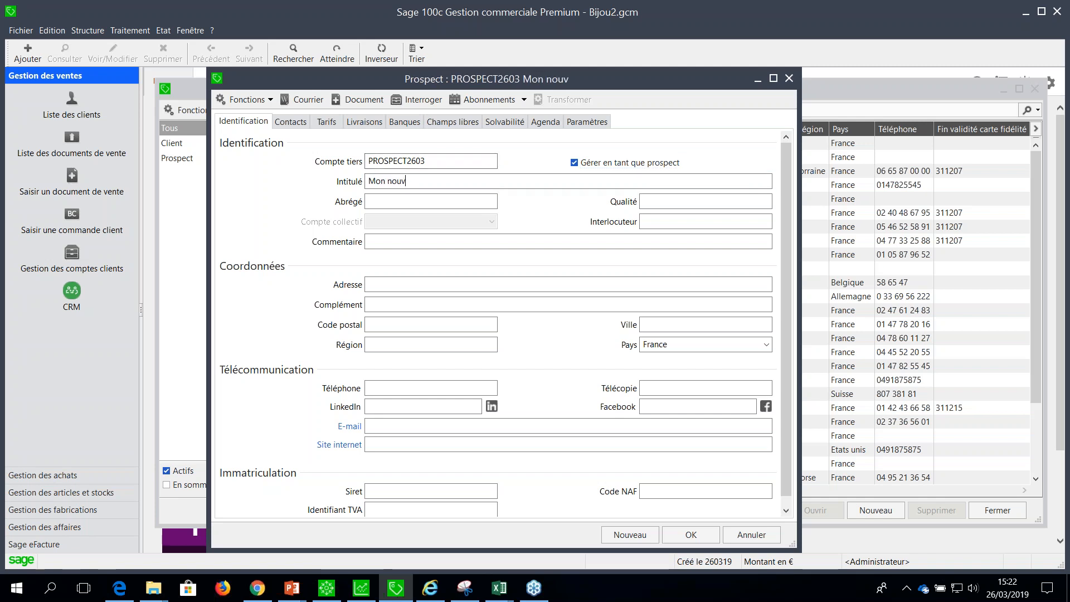
text(eau )
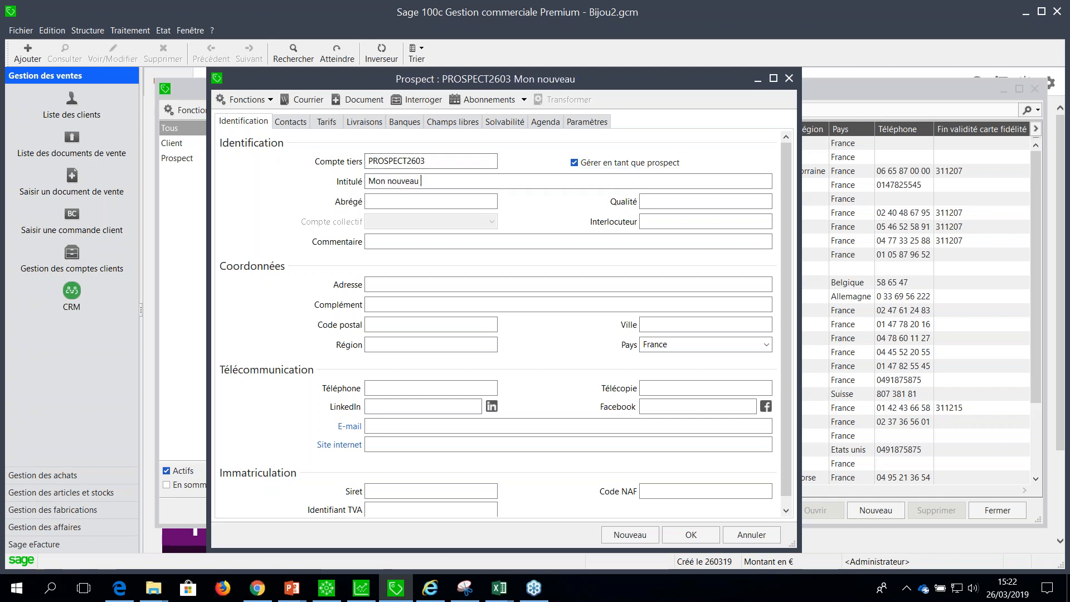
text(propect)
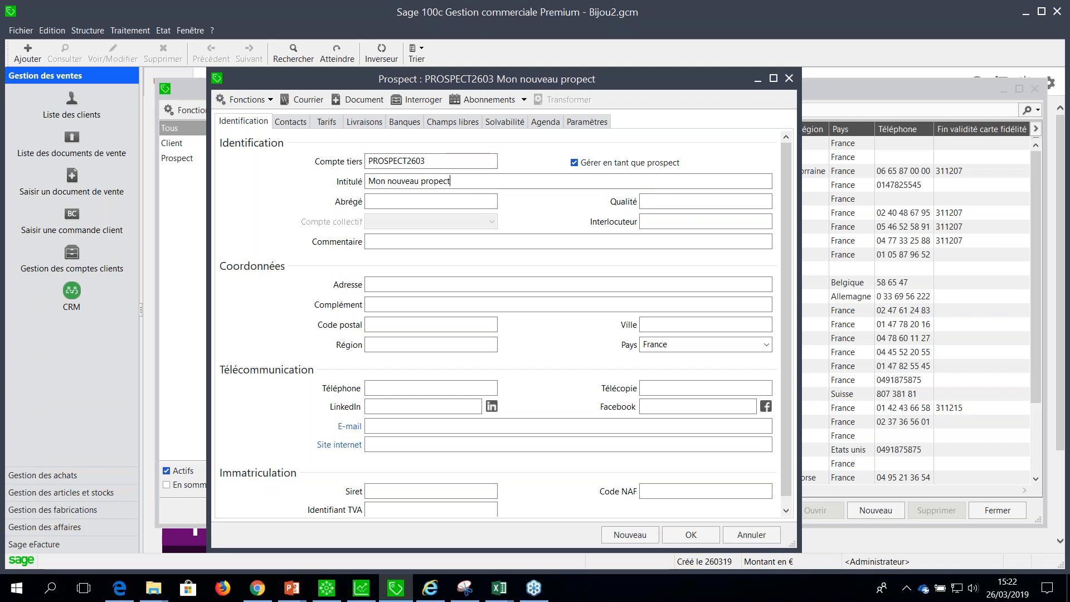
key(Tab)
key(Tab)
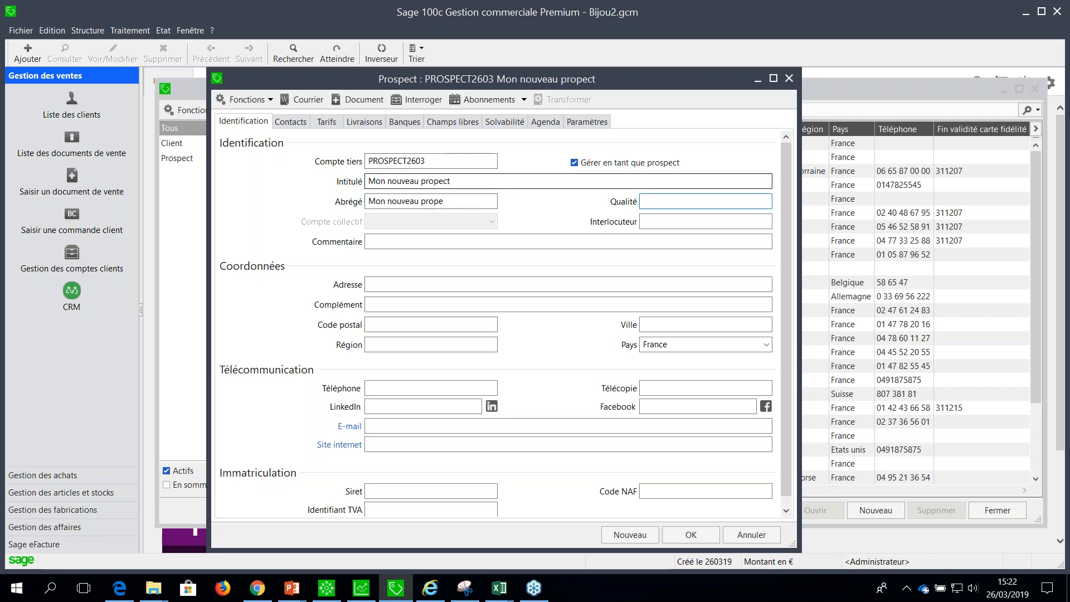
click(691, 534)
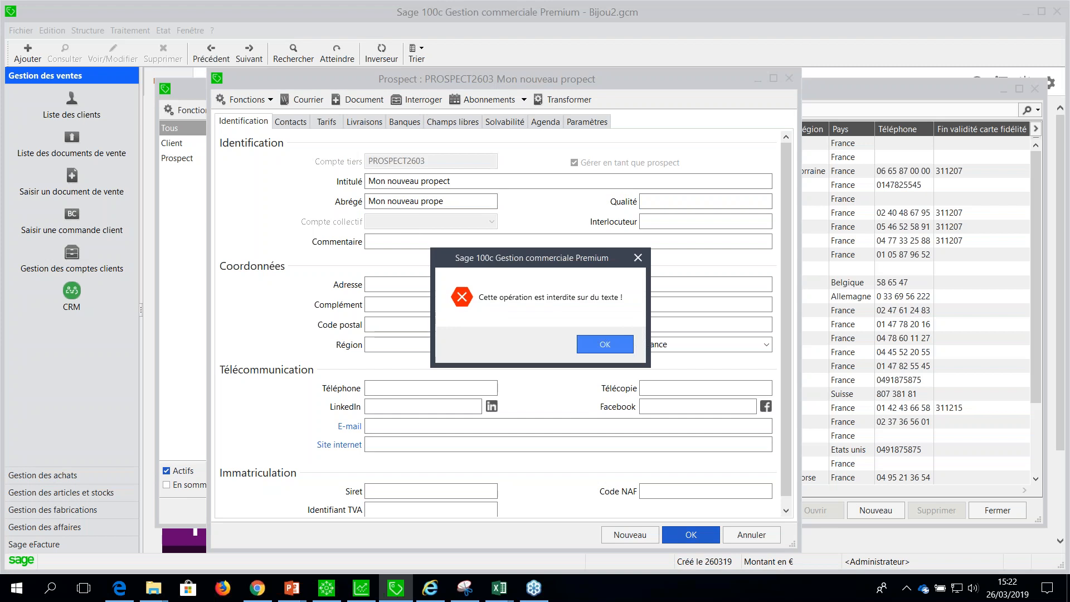
click(593, 350)
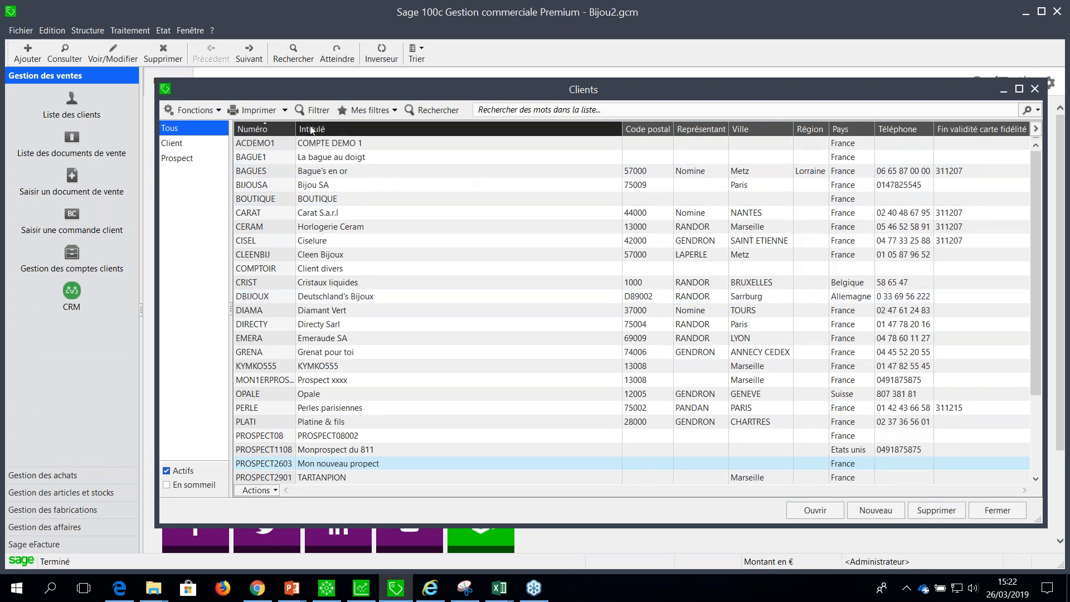
Sort the Clients list successively by Numéro, Code postal, Représentant and Ville.
click(286, 130)
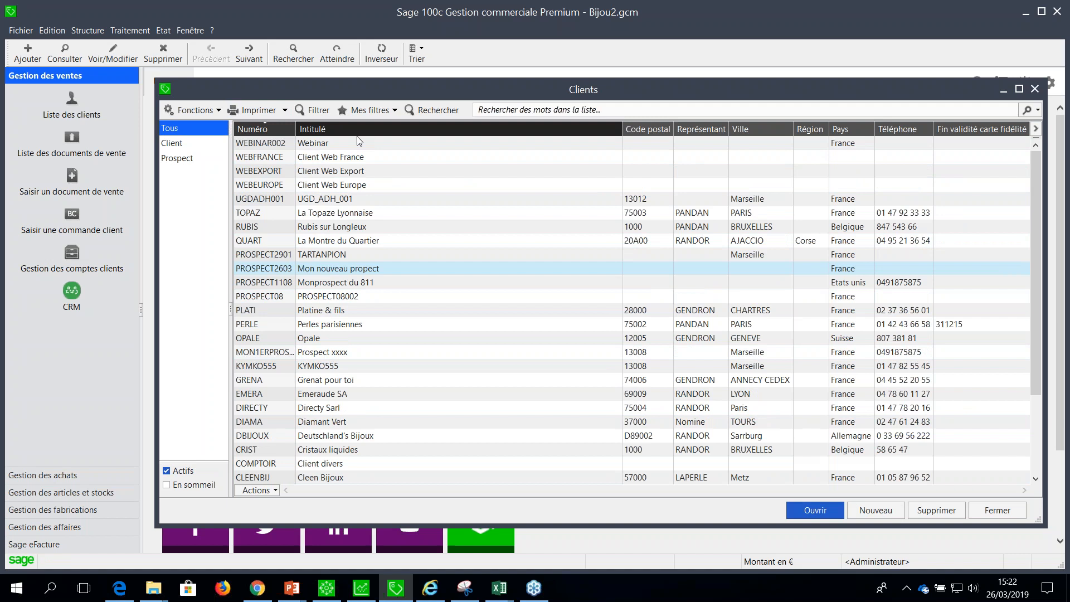
click(652, 130)
click(659, 131)
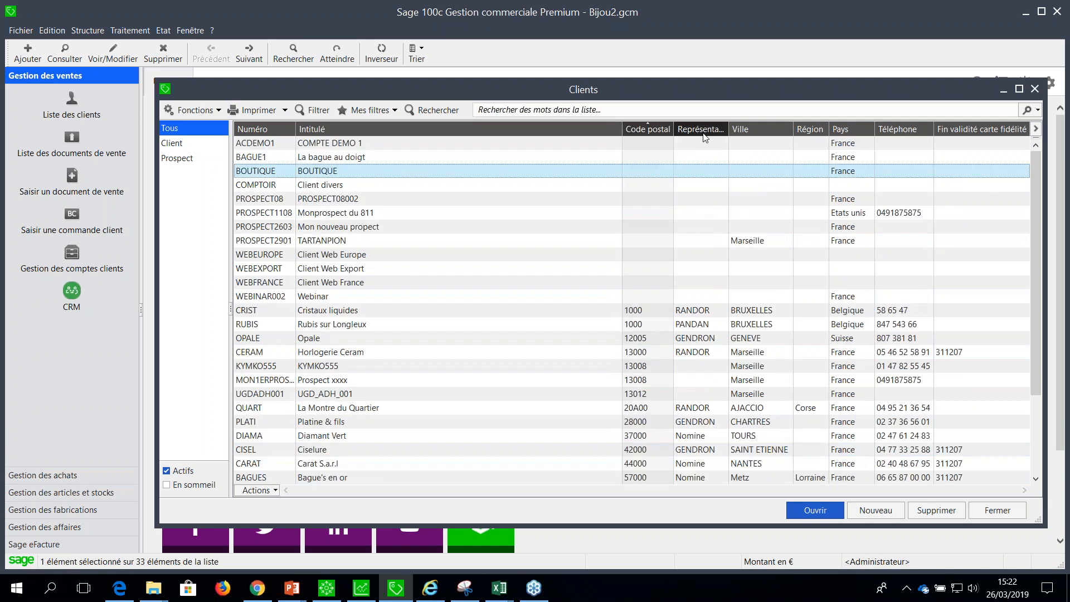
click(705, 138)
click(752, 132)
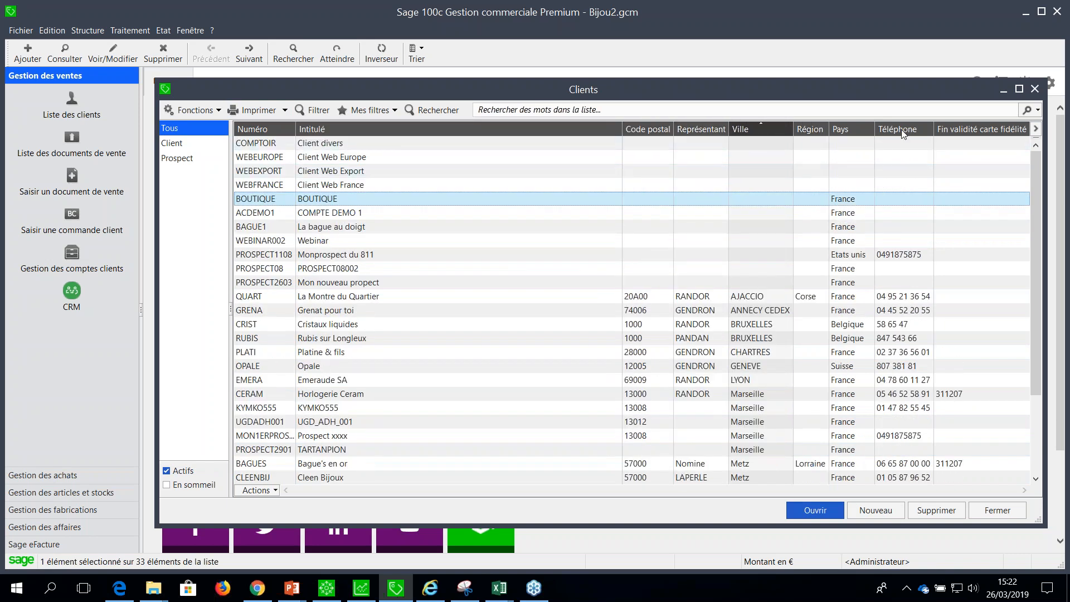
Examine the columns available for the Clients list and sort the list by Fin validité carte fidélité.
click(1036, 128)
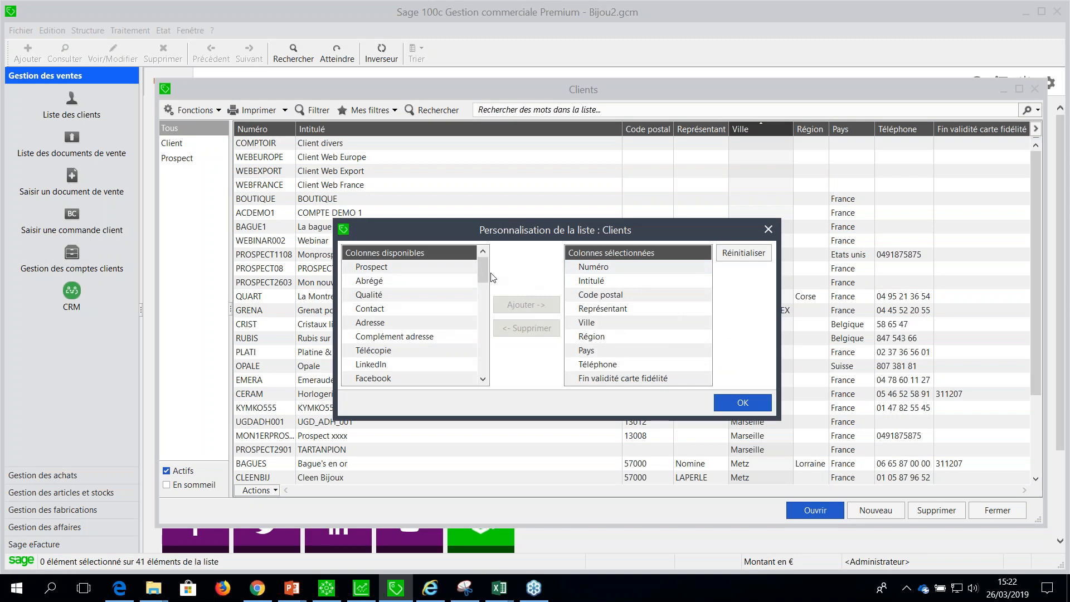
drag(486, 276, 490, 371)
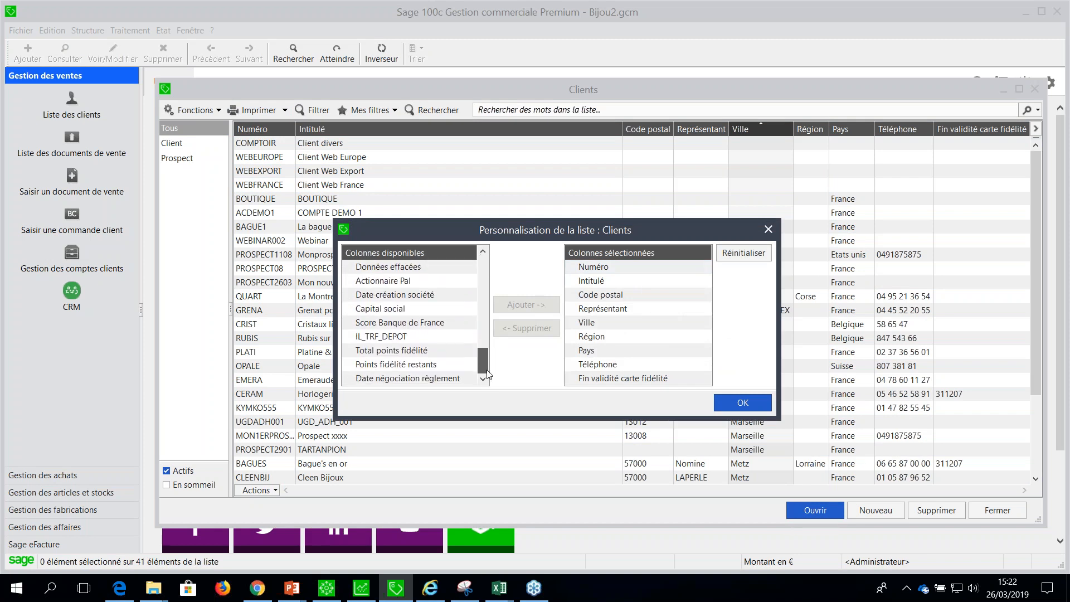
click(768, 229)
click(964, 131)
click(965, 132)
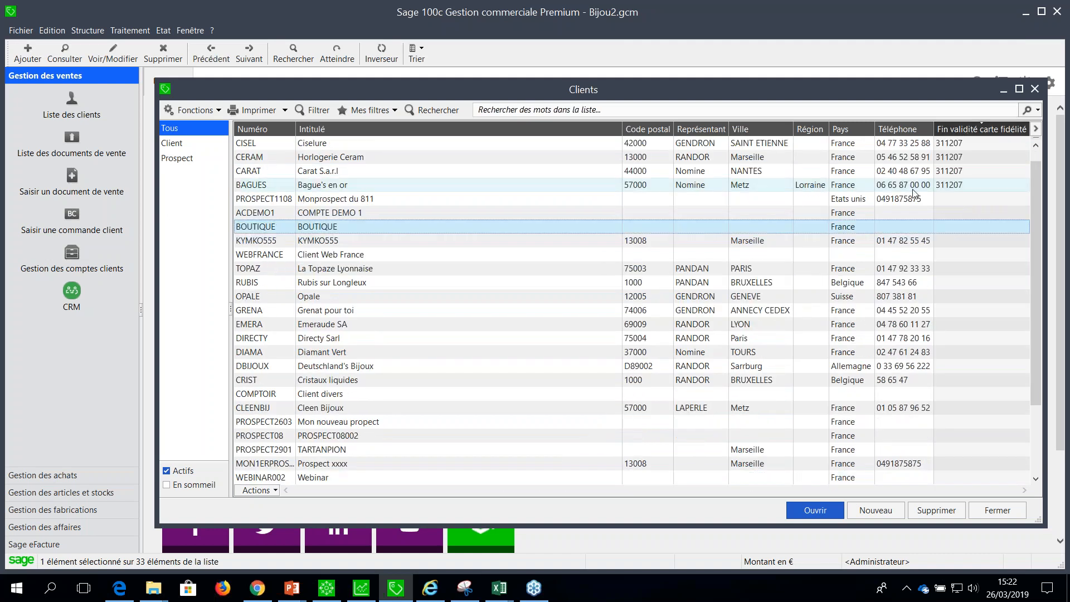
Compare the Client and Prospect views of the Clients list and leave it filtered to prospects only.
click(177, 157)
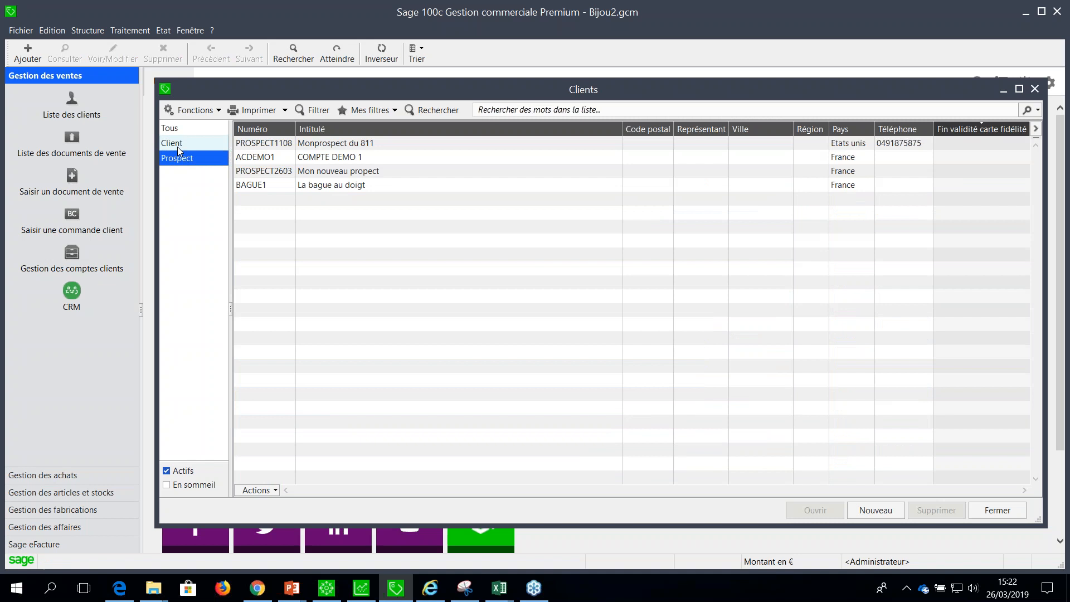
click(177, 144)
click(190, 159)
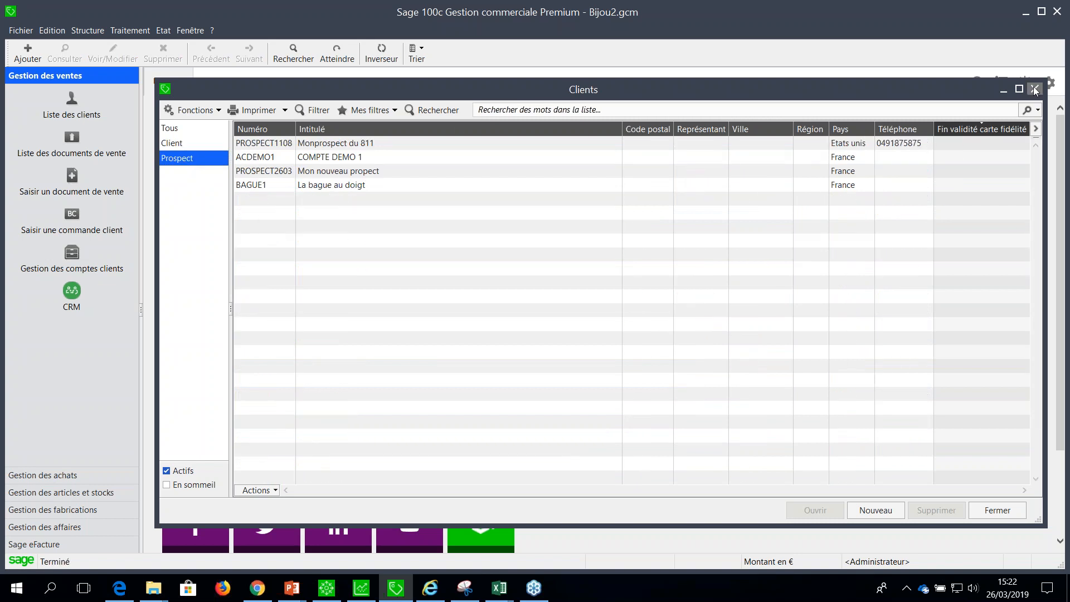
Open the "Mon nouveau propect" record and add a Devis document for this prospect.
click(315, 174)
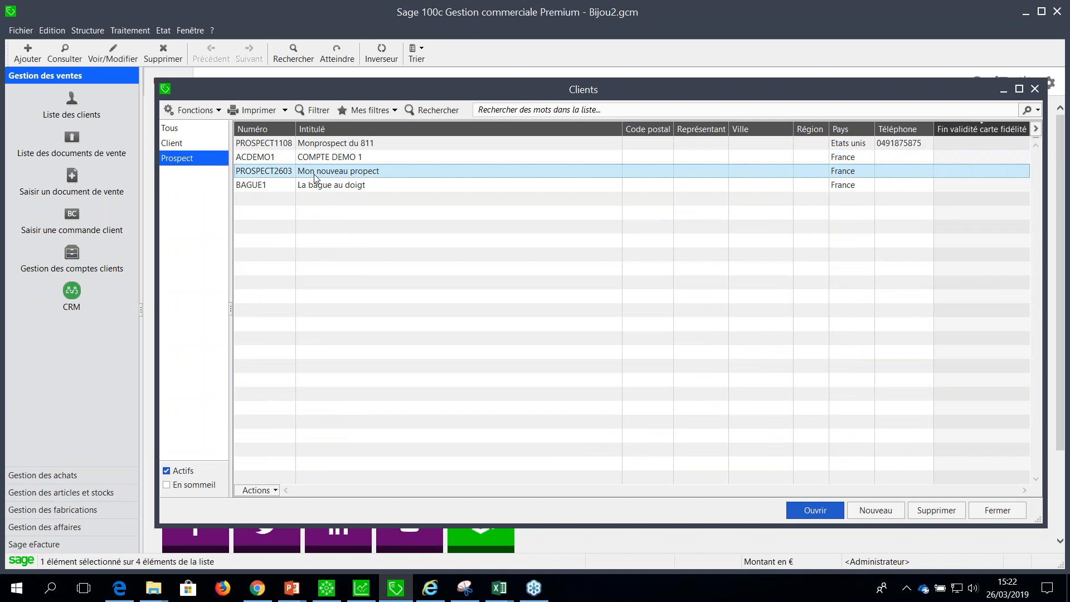
double_click(315, 173)
click(362, 99)
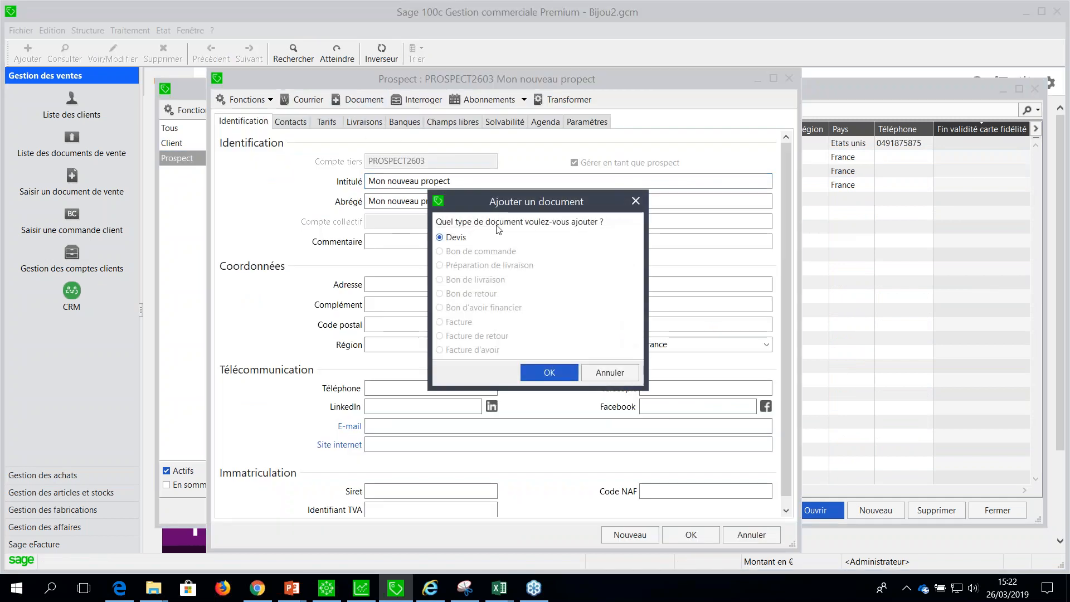
click(549, 373)
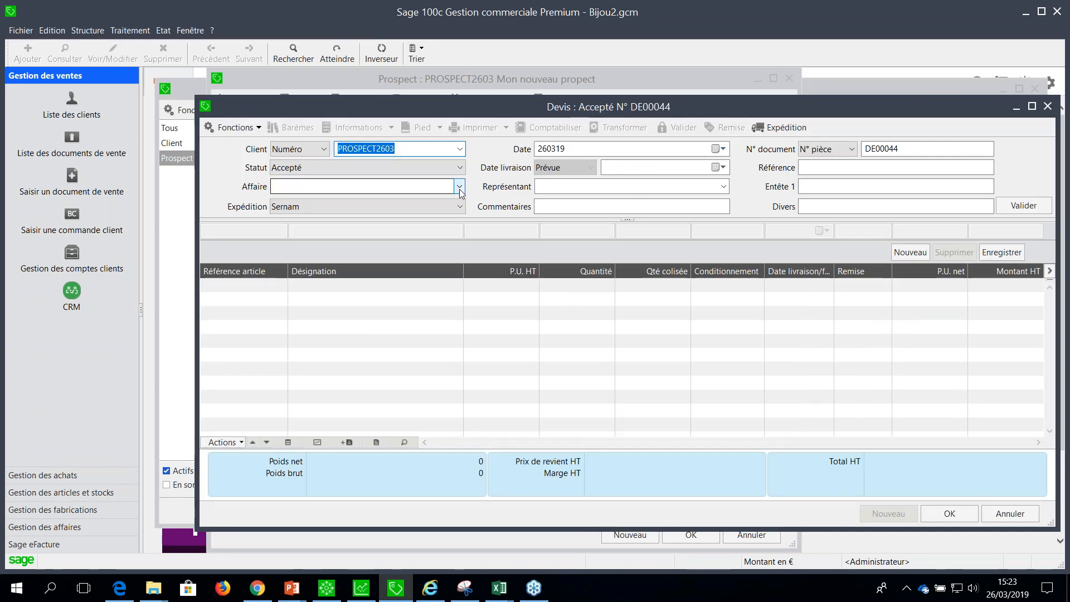
key(Tab)
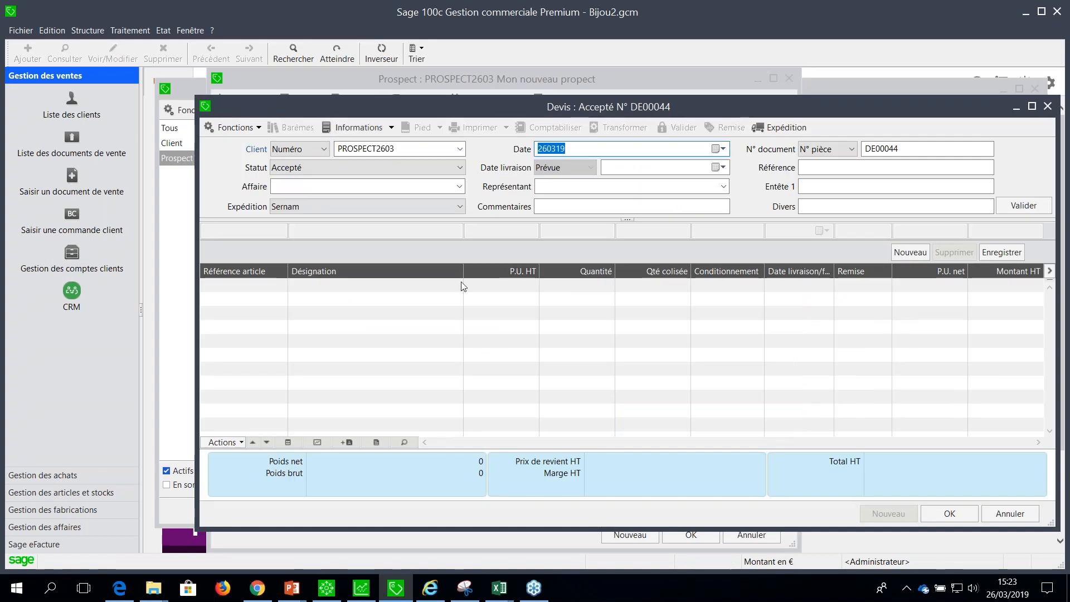
Run the entry check on the quote header and complete its mandatory fields with Date livraison 280319 and Référence MA REF.
click(1011, 211)
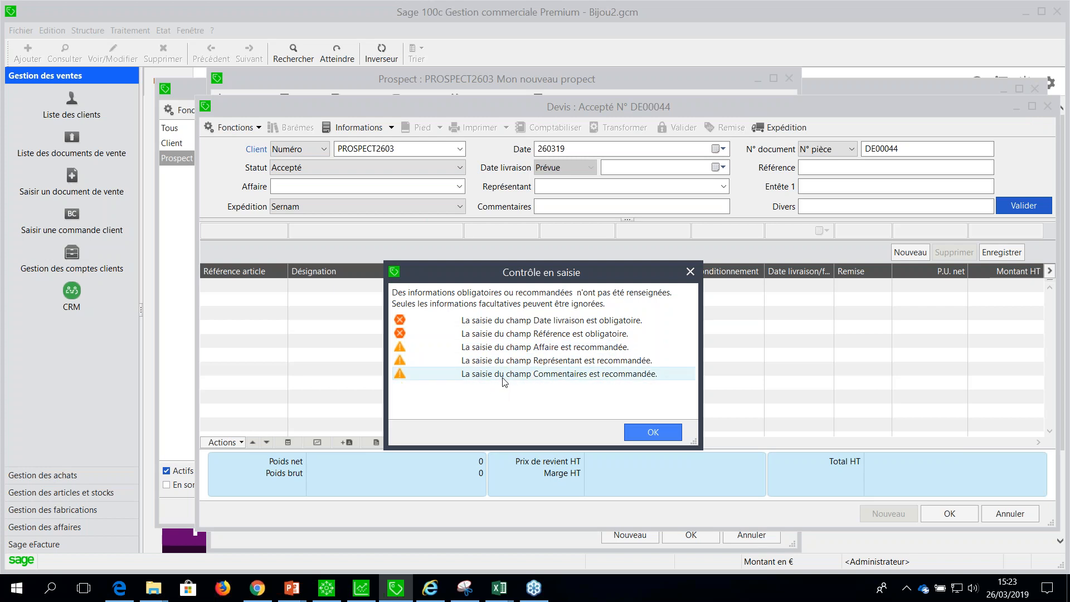
double_click(490, 325)
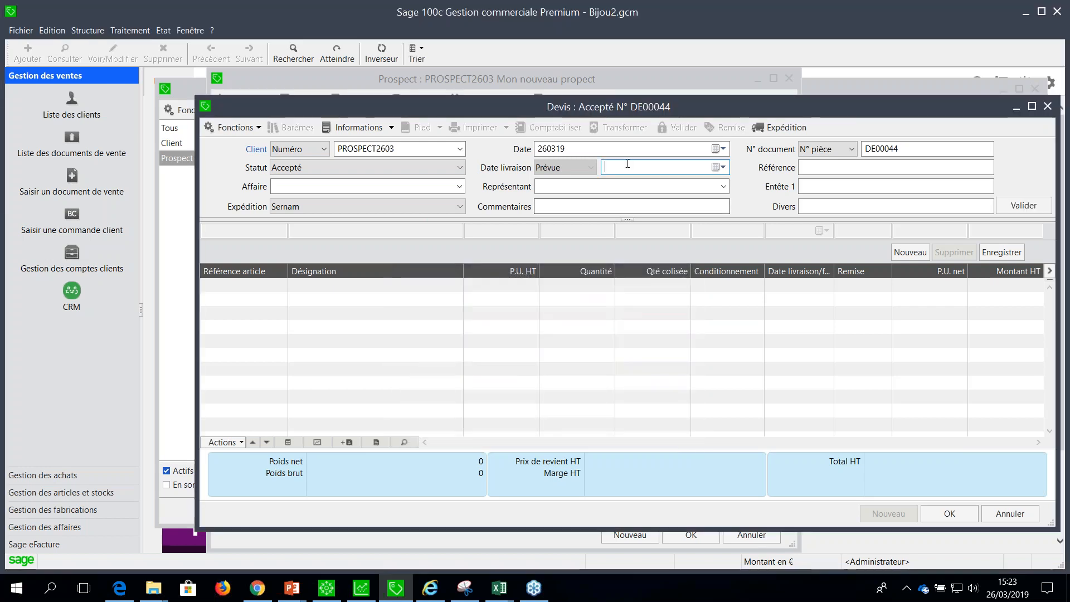
click(717, 167)
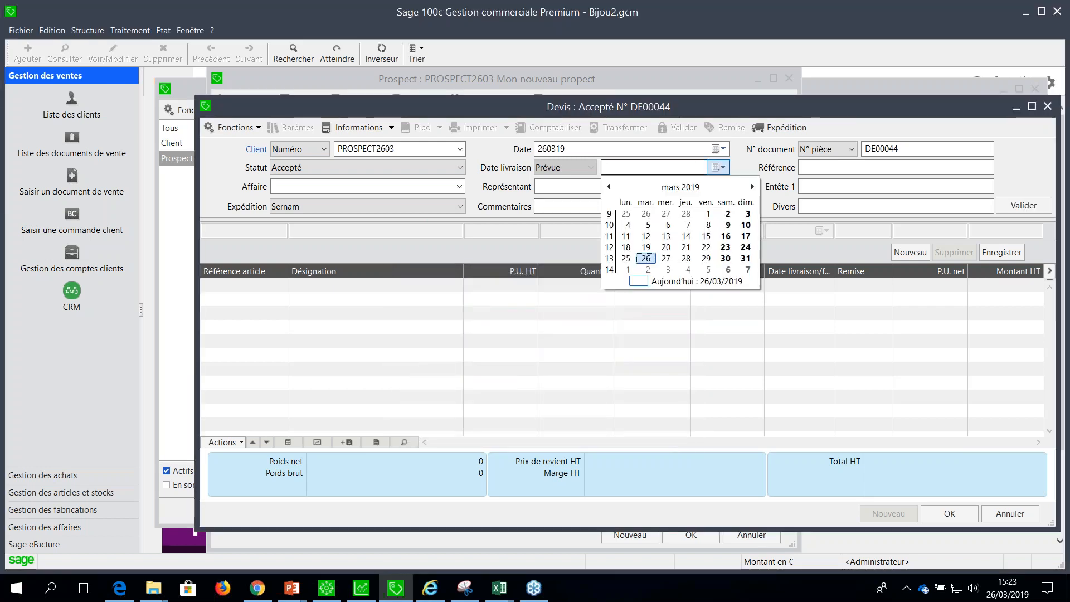
click(647, 261)
click(717, 168)
click(684, 260)
click(820, 173)
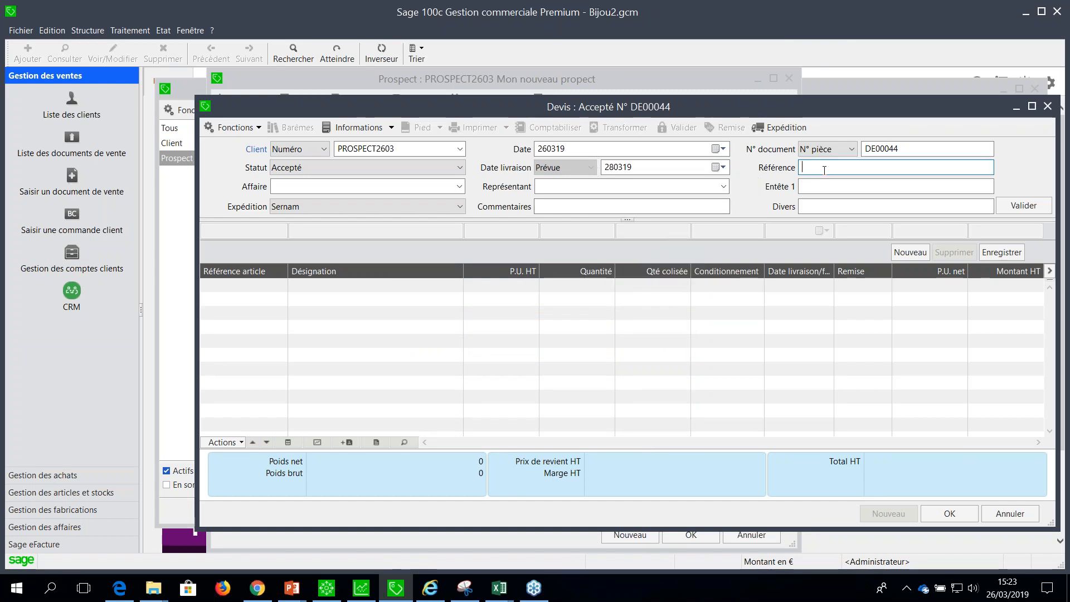
text(MA REF)
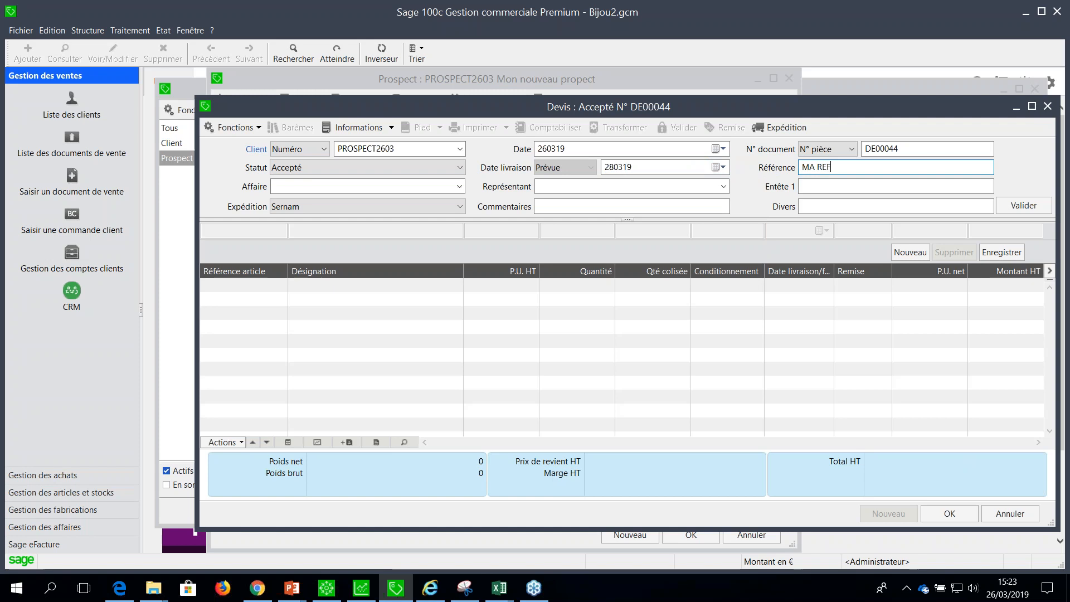
Assign Affaire 955MAIN and a sales representative to the quote header.
click(337, 186)
click(459, 186)
click(392, 301)
click(558, 186)
click(723, 187)
click(701, 217)
click(828, 185)
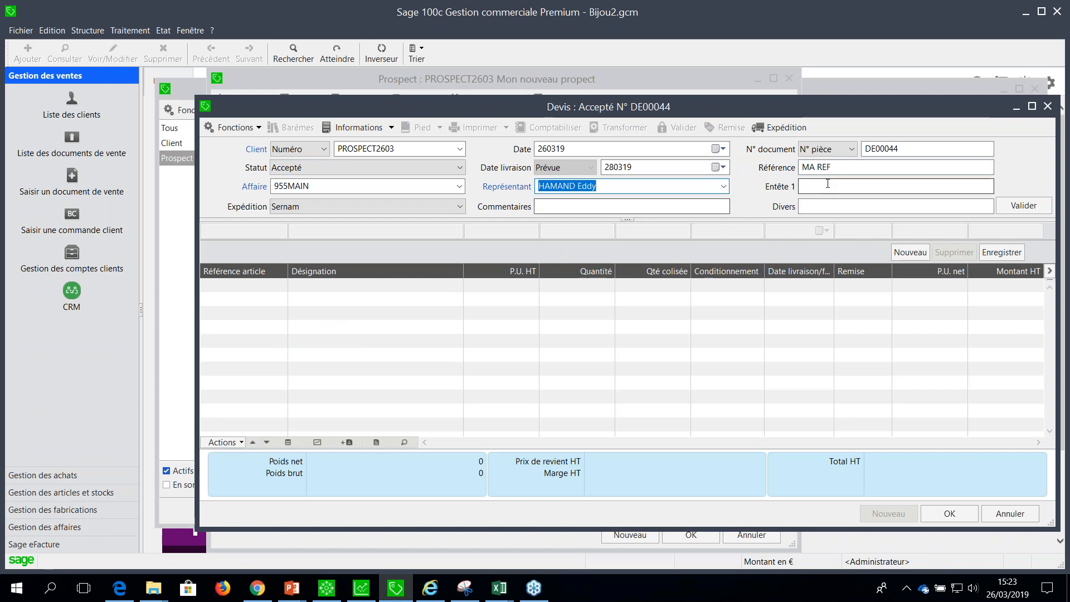
Set the quote's Commentaires to "Commentaire complété" and validate the header.
click(651, 211)
text(Commentaire complété)
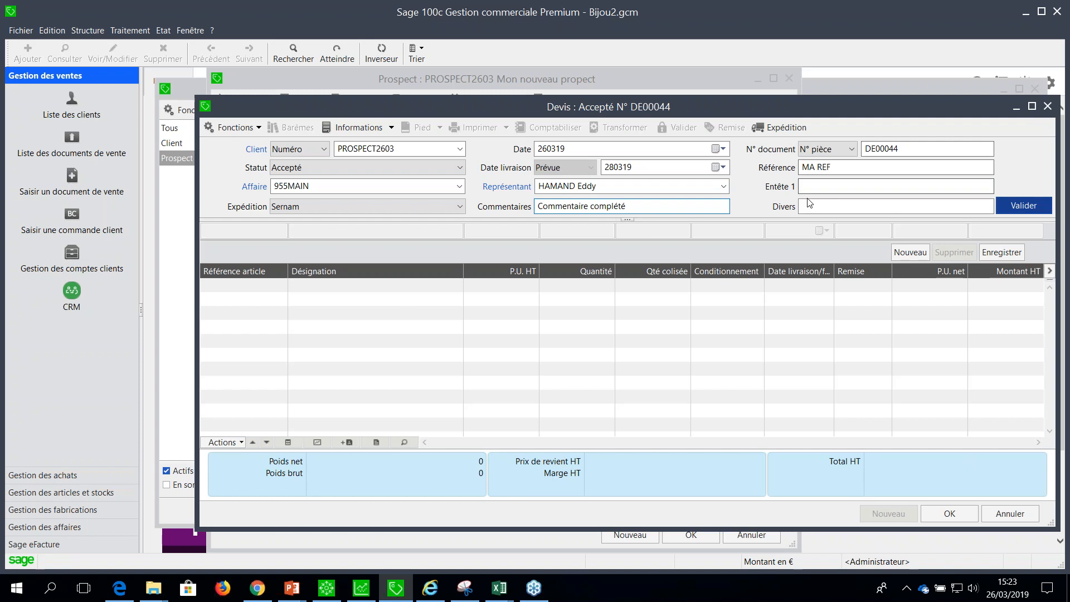
click(1010, 205)
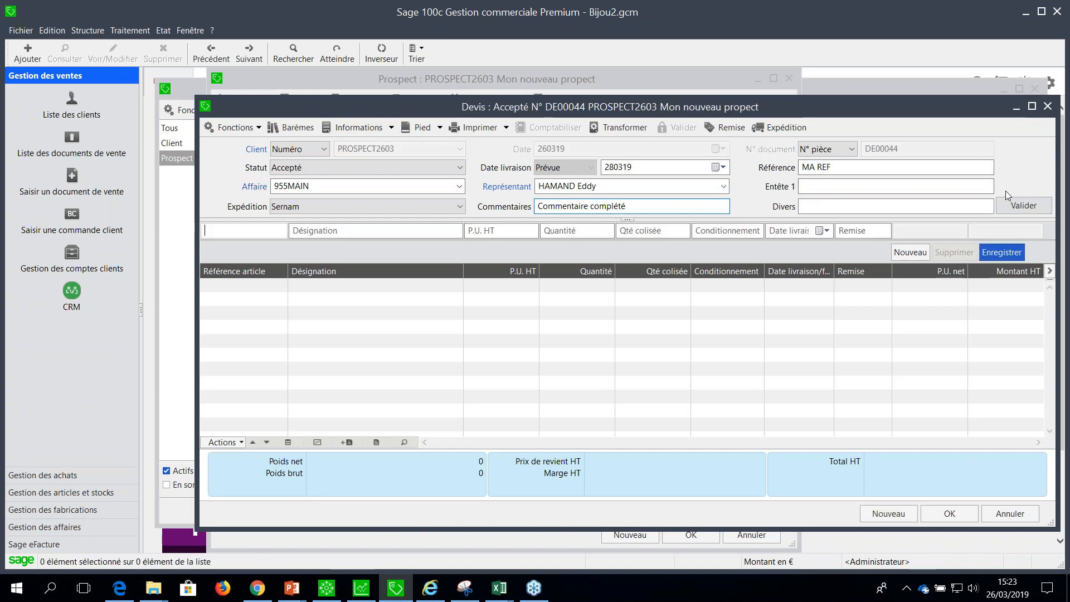
Add the AC articles ANALYSE_S100_GC through DUAS100ENTSQLUSER plus INSTALL_SR_SAGE100 as quote lines, accepting each line's alert.
double_click(239, 230)
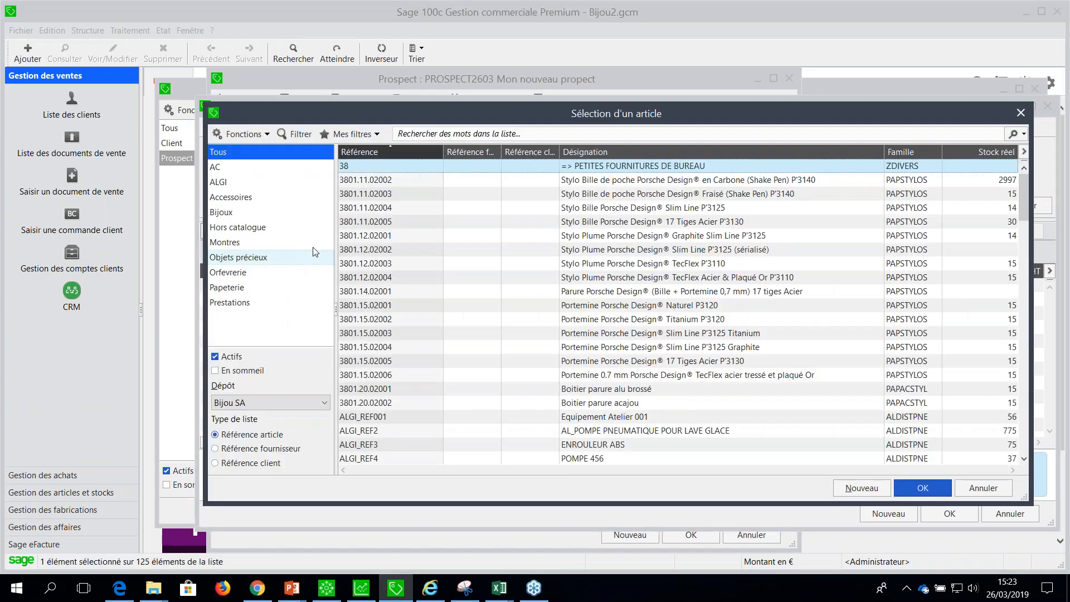
click(242, 244)
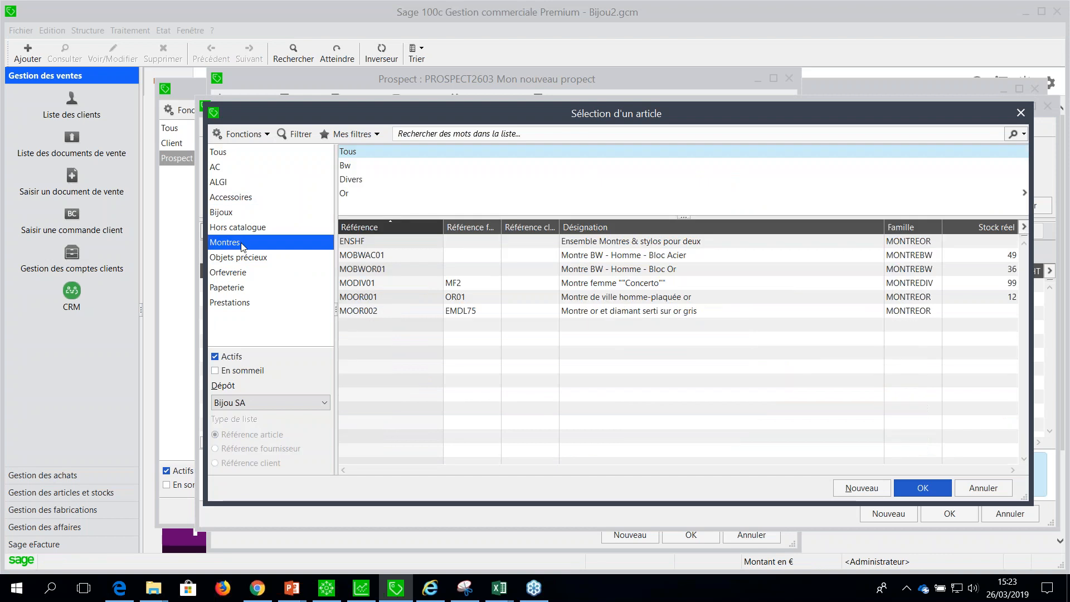
click(233, 168)
click(417, 271)
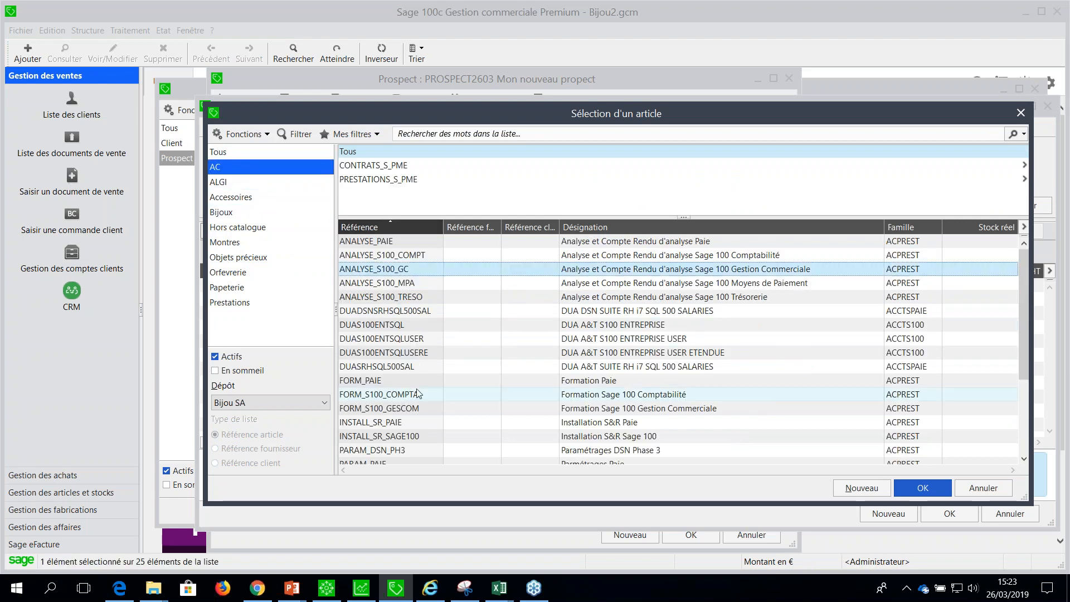
shift+click(411, 340)
ctrl+click(415, 436)
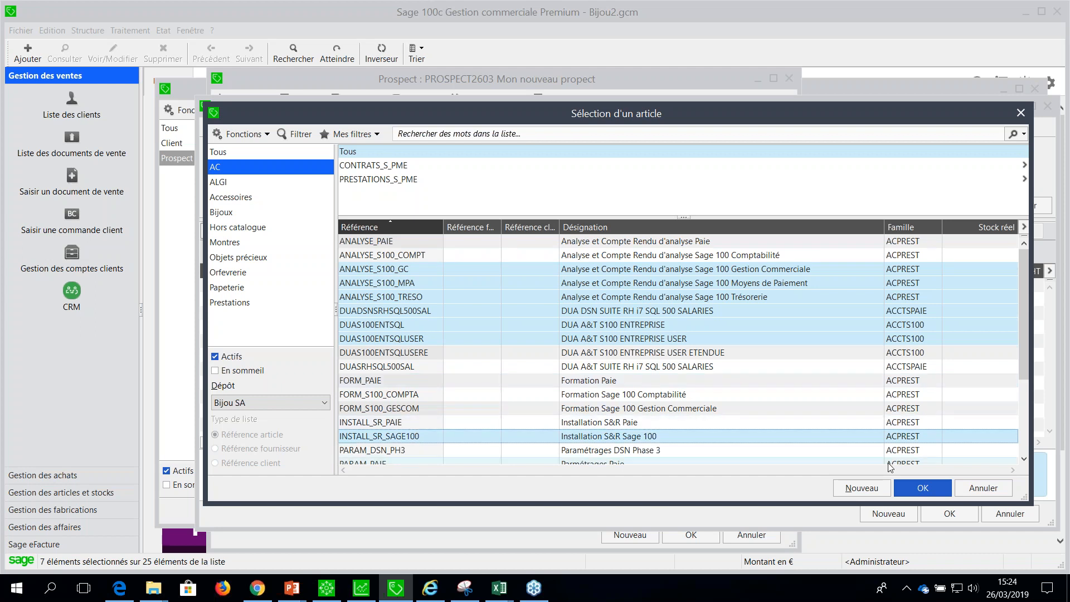
key(Return)
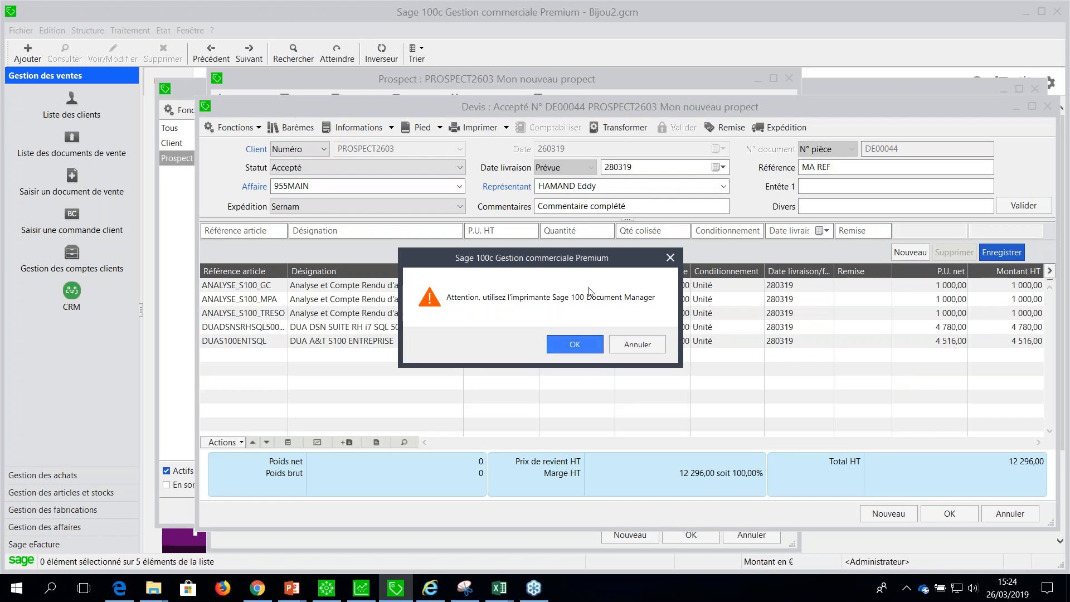
click(581, 346)
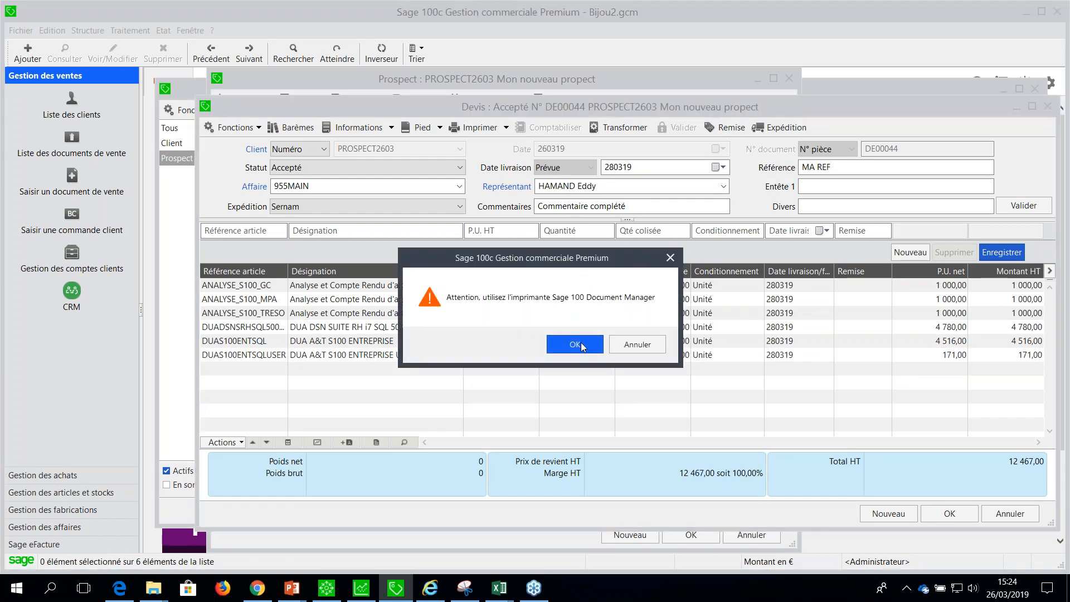
click(581, 345)
click(577, 345)
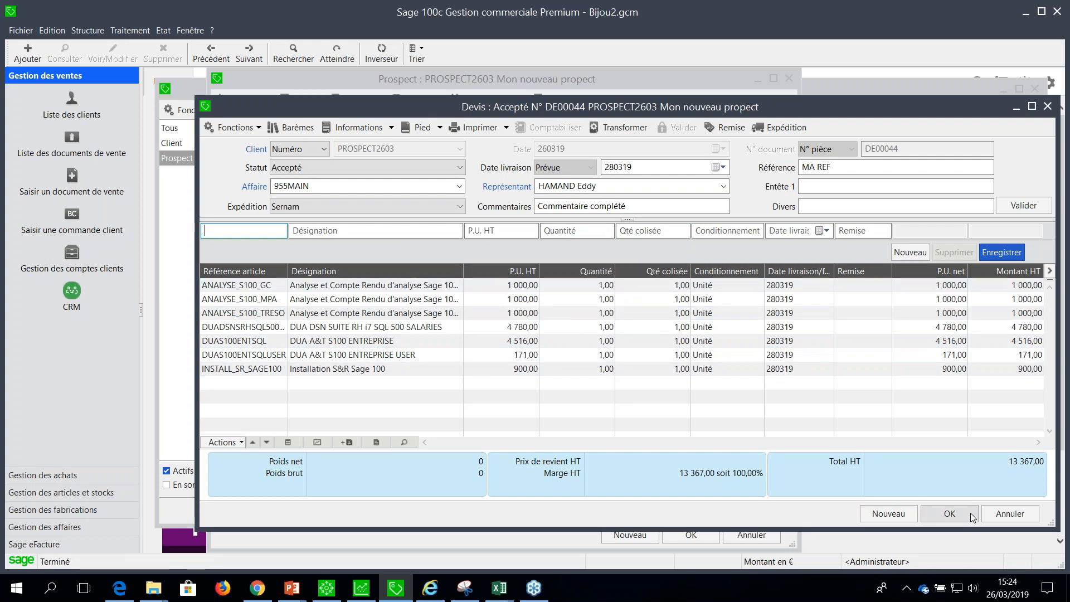
Keep the quote's Statut on Accepté, save the quote, and close the prospect record and client list.
click(408, 169)
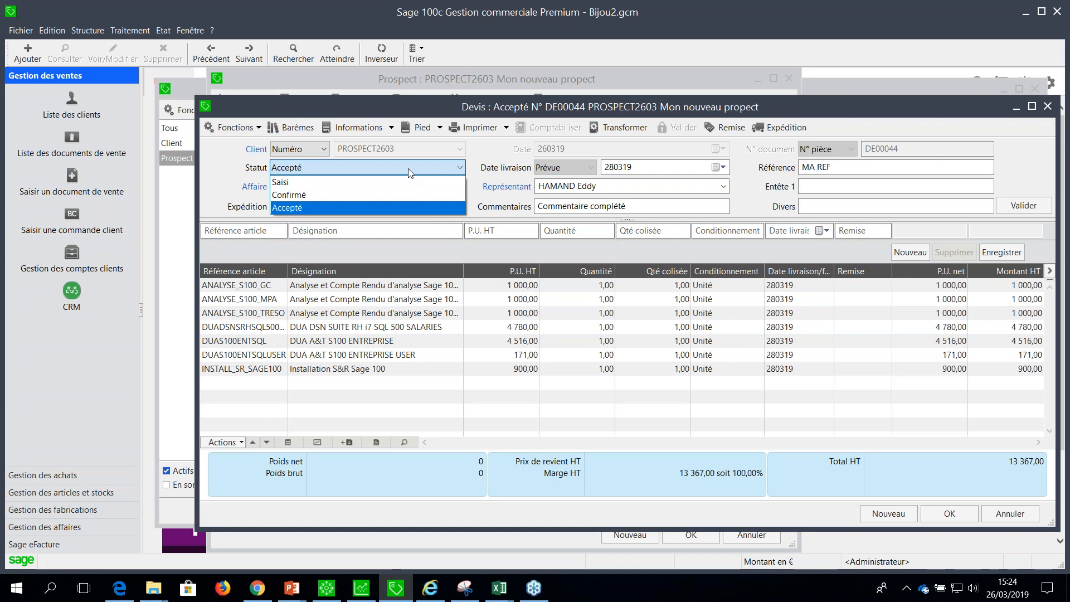
click(410, 173)
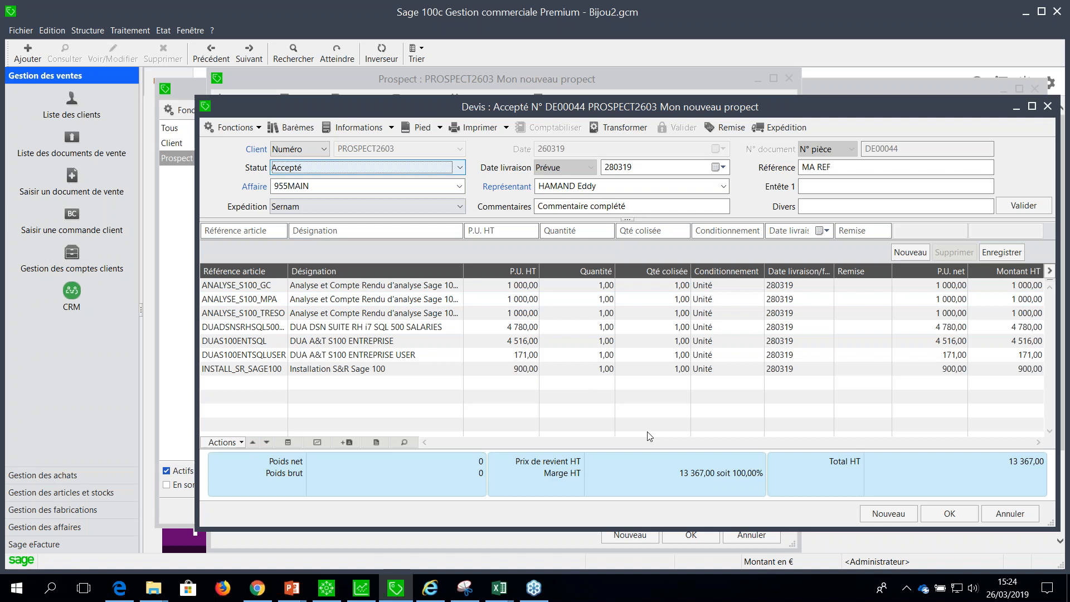
click(950, 513)
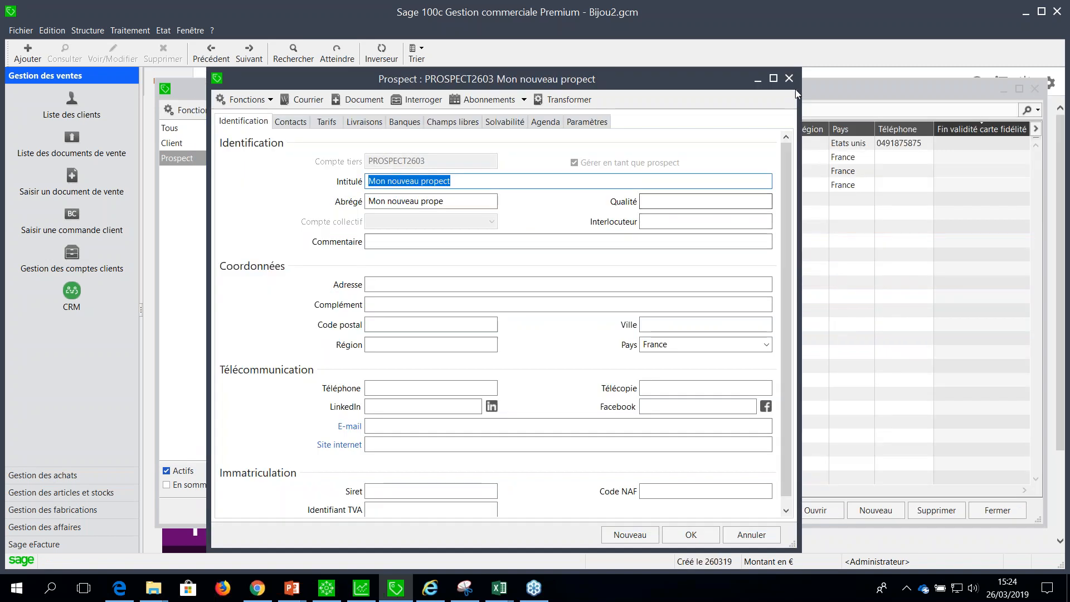
click(789, 79)
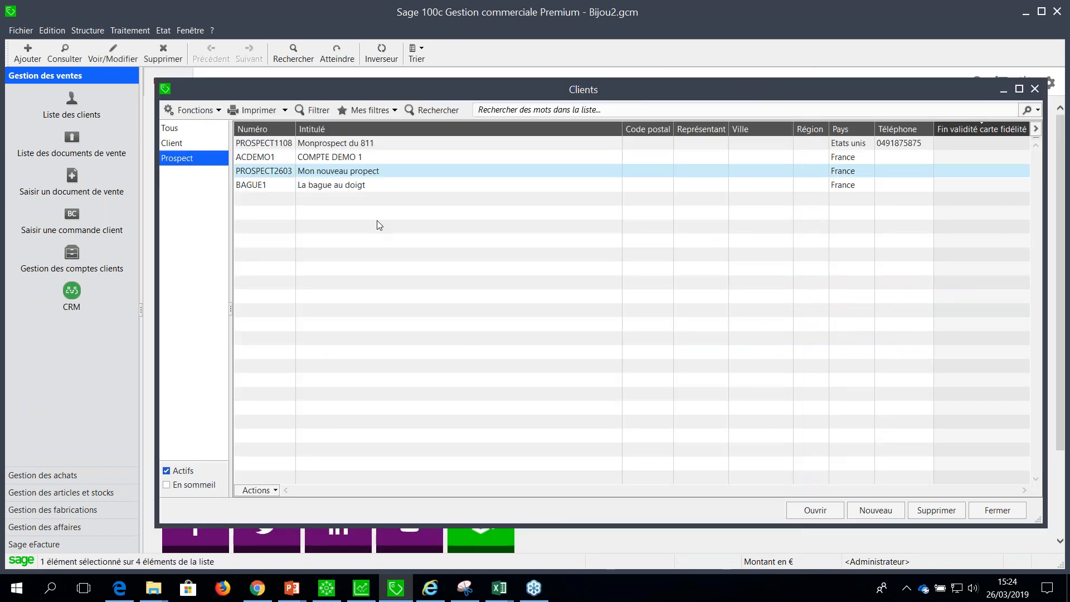
key(Escape)
Open the sales documents list and open the Devis with reference MA REF.
click(134, 32)
click(145, 47)
key(Down)
key(Down)
key(Down)
key(Down)
key(Down)
key(Down)
key(Down)
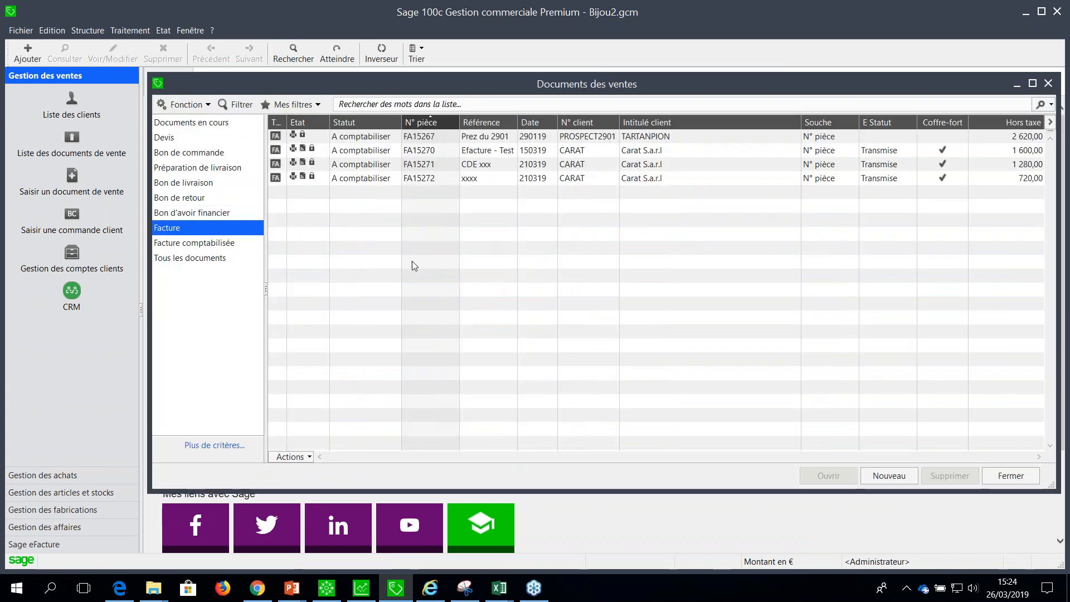
key(ctrl+j)
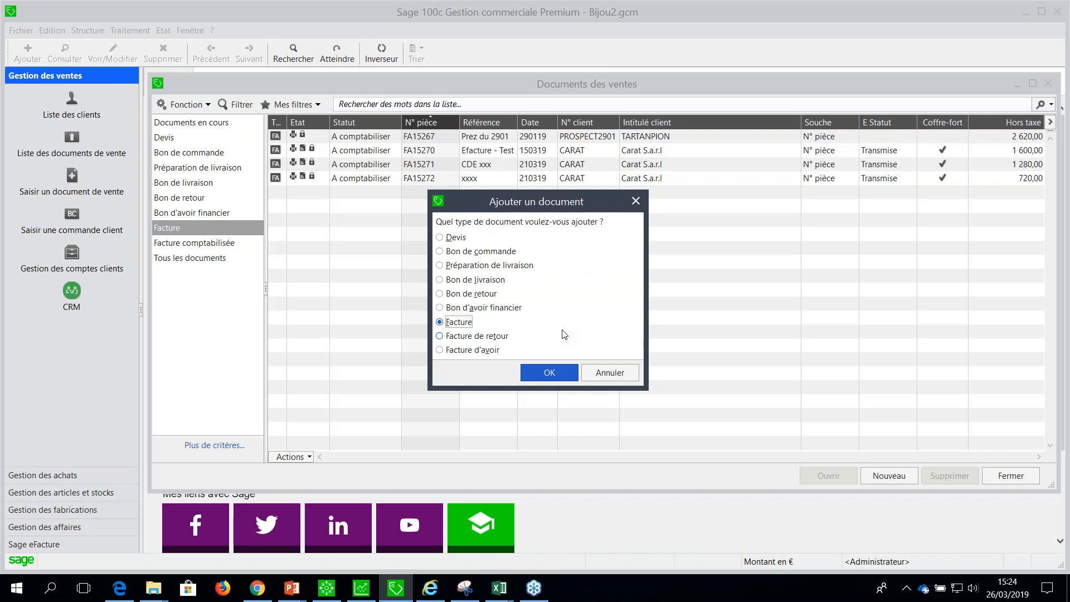
key(Escape)
click(165, 137)
double_click(407, 387)
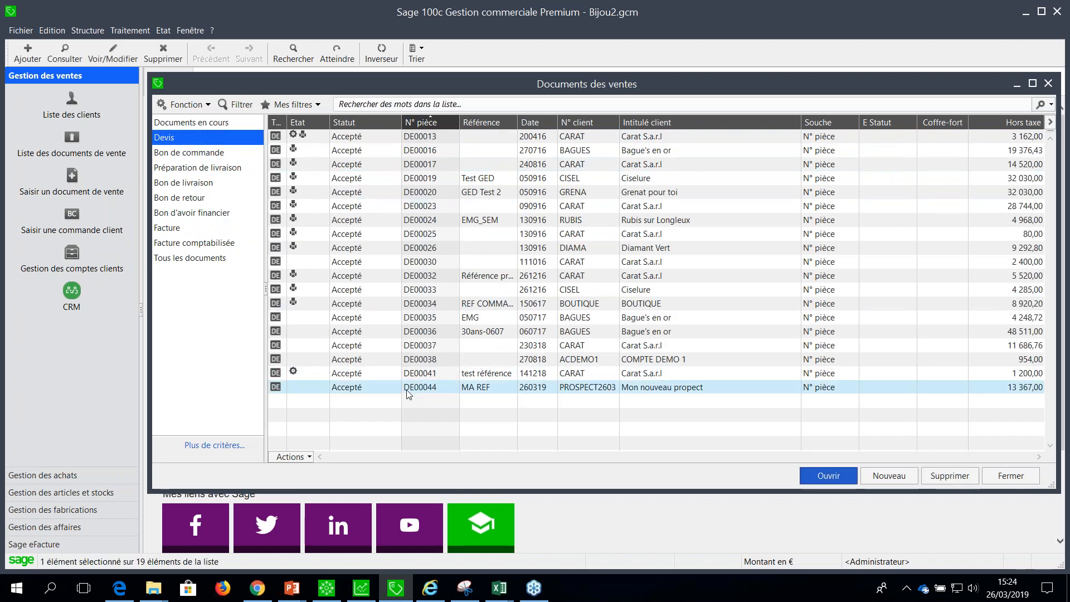
Start transforming the quote, accept converting its prospect to a client, and set the client's Intitulé to CLIENT2603.
click(624, 128)
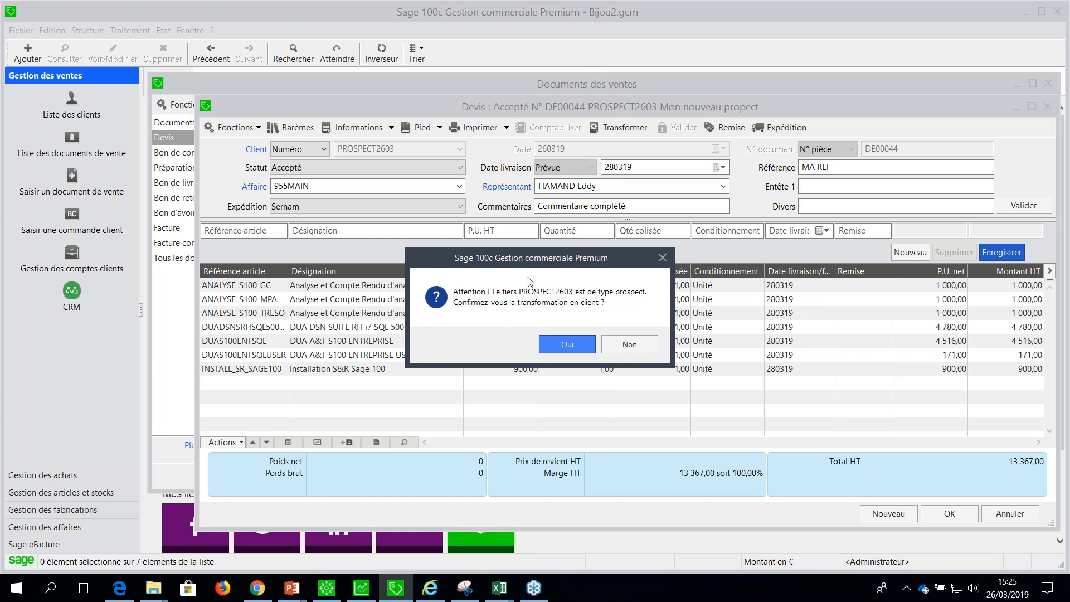
click(569, 344)
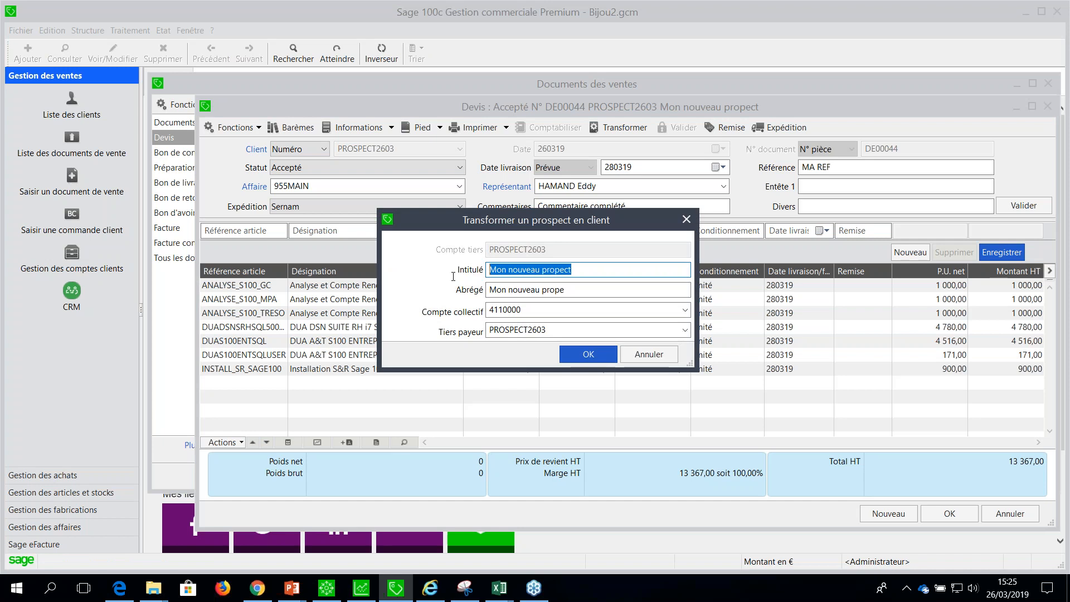
text(cLIEN)
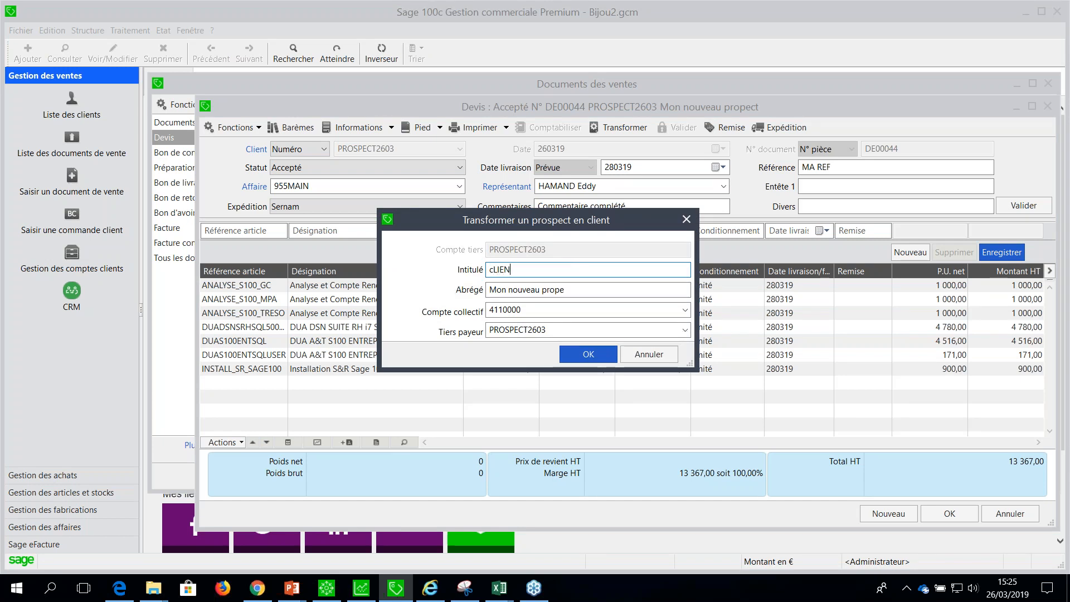
key(BackSpace)
key(BackSpace)
key(BackSpace)
key(BackSpace)
key(BackSpace)
key(BackSpace)
key(BackSpace)
key(BackSpace)
text(IENT2603)
key(Tab)
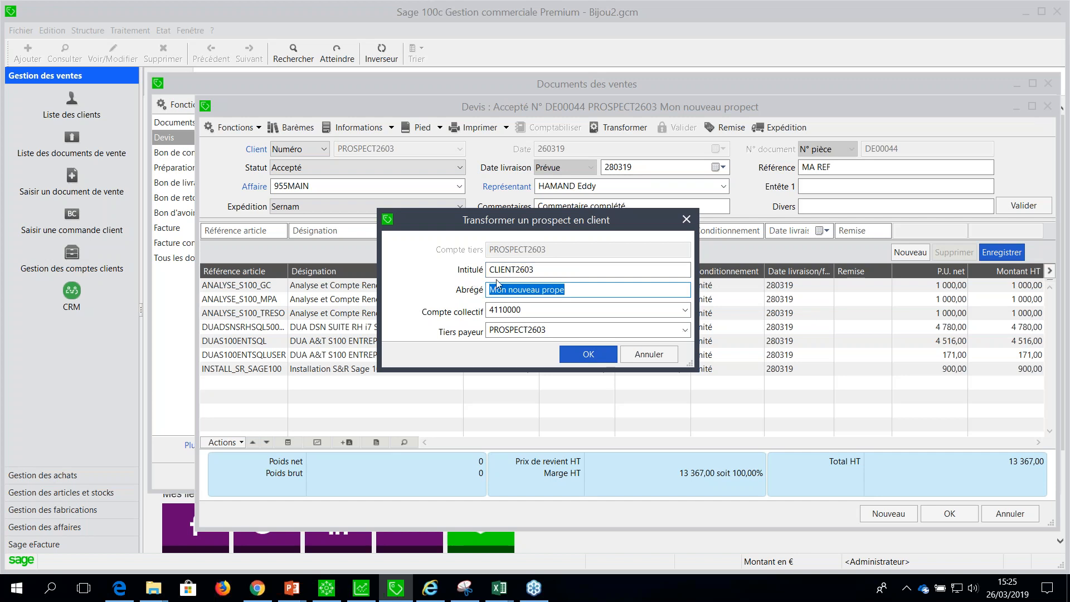
Copy the Intitulé CLIENT2603 into the new client's Abrégé.
click(520, 269)
key(ctrl+c)
key(Tab)
key(ctrl+v)
key(Tab)
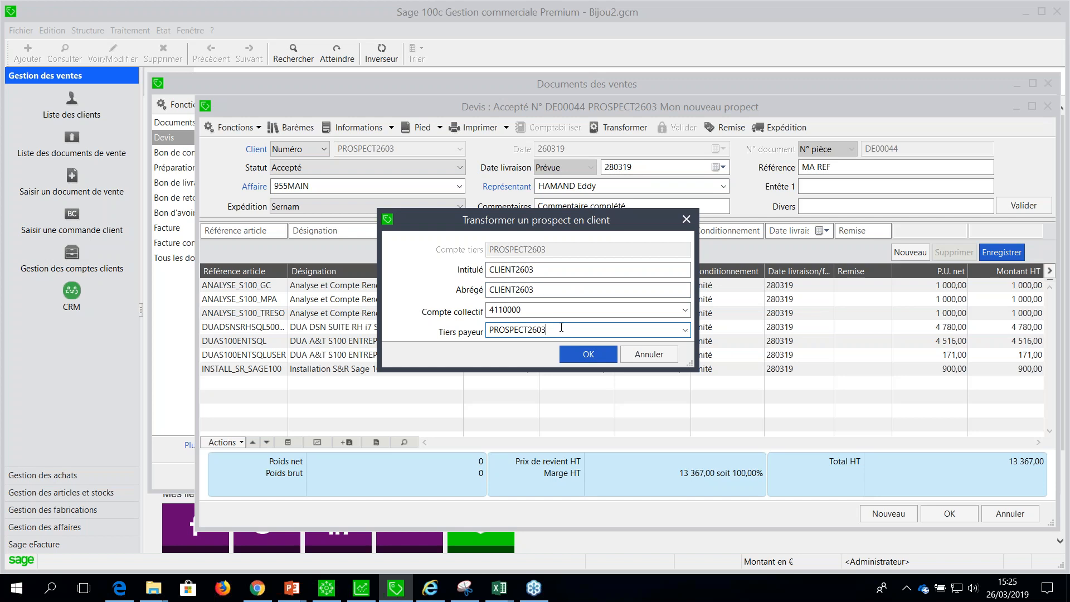
Try to convert the prospect with CLIENT2603 as the Tiers payeur.
key(ctrl+v)
click(591, 354)
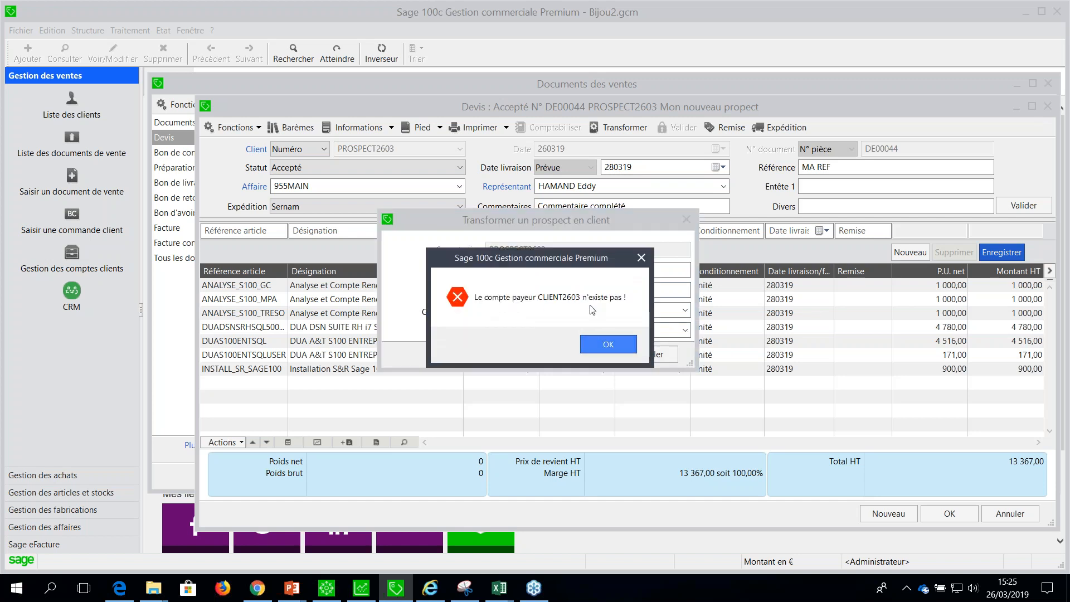
click(590, 344)
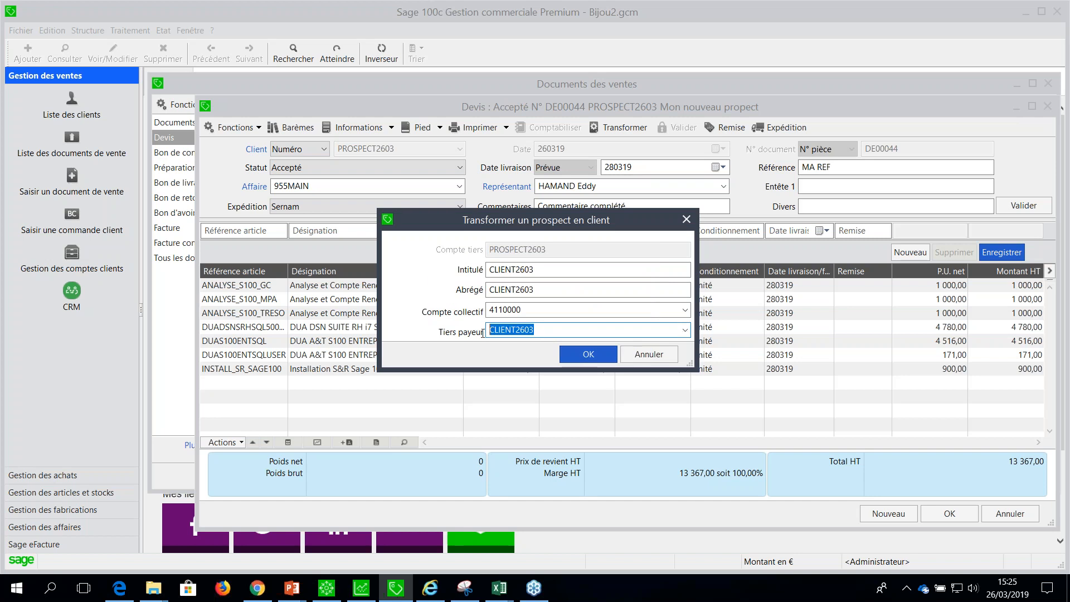
Convert the prospect with BAGUES as Tiers payeur and transform the quote into a Bon de commande with status Saisi, dated 260319.
click(685, 330)
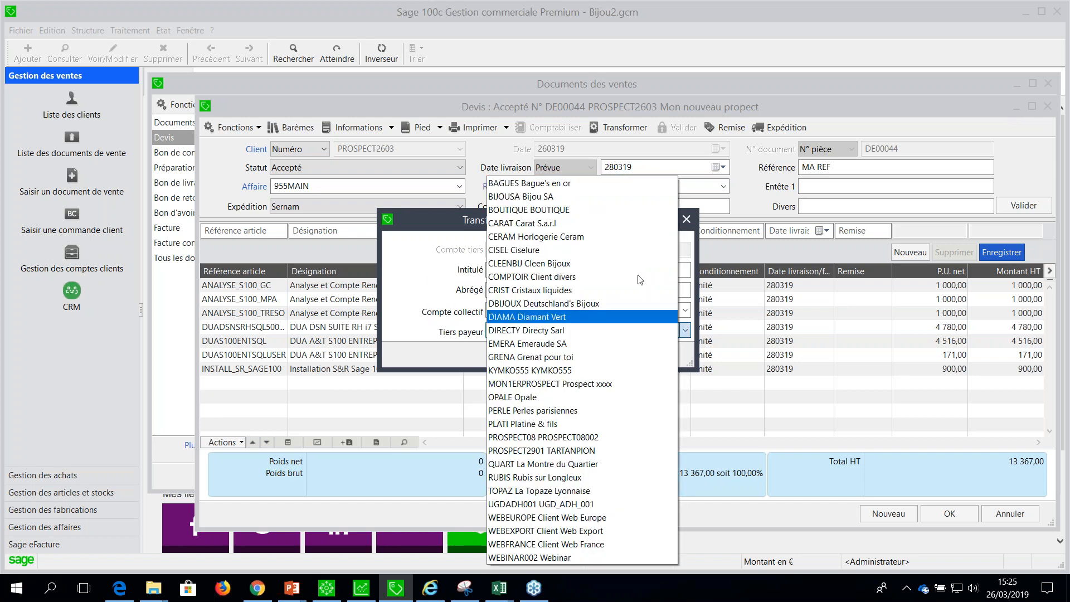
click(619, 188)
click(602, 353)
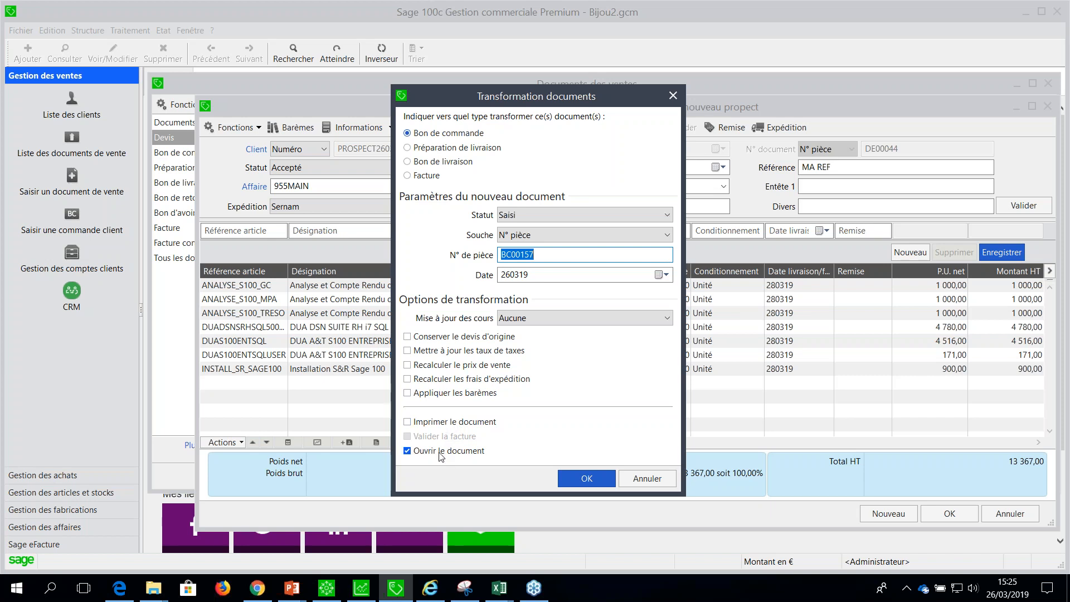
click(580, 478)
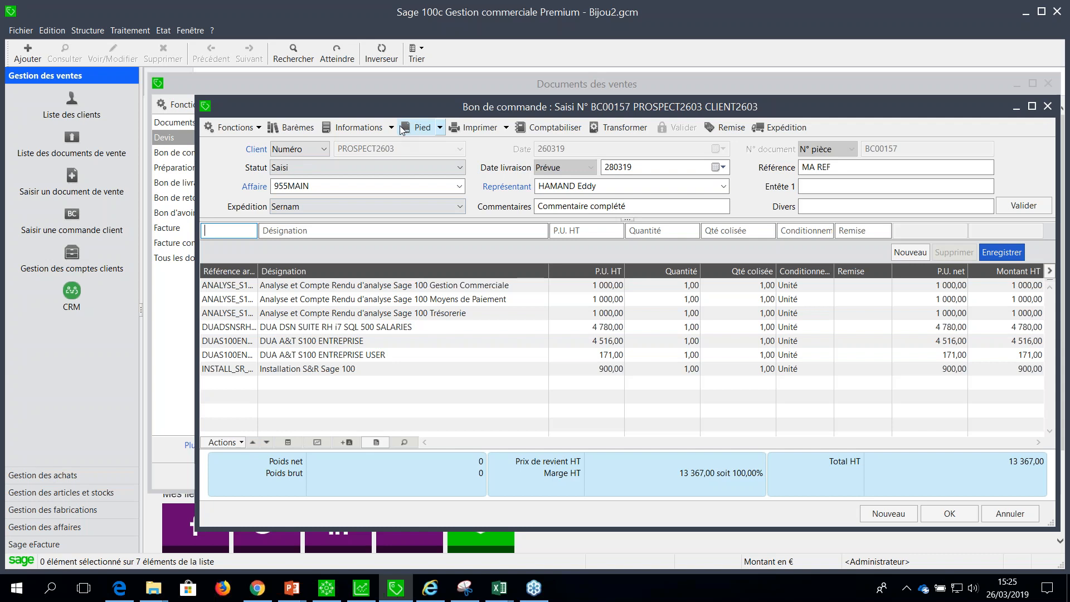
key(Escape)
Add a new Facture from the sales documents list and assign it to client CARAT.
click(193, 230)
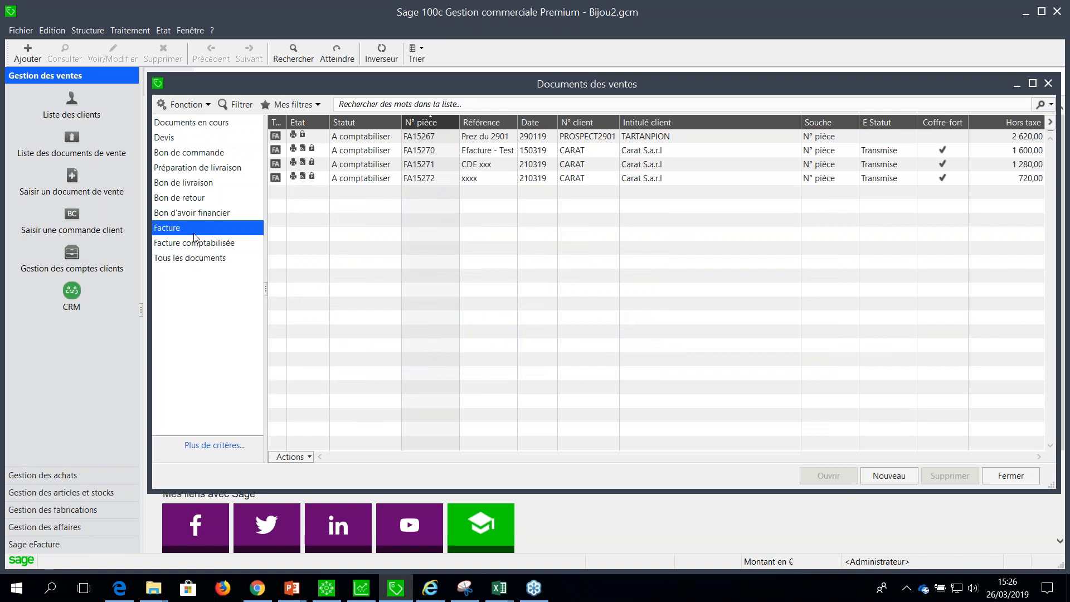
key(ctrl+n)
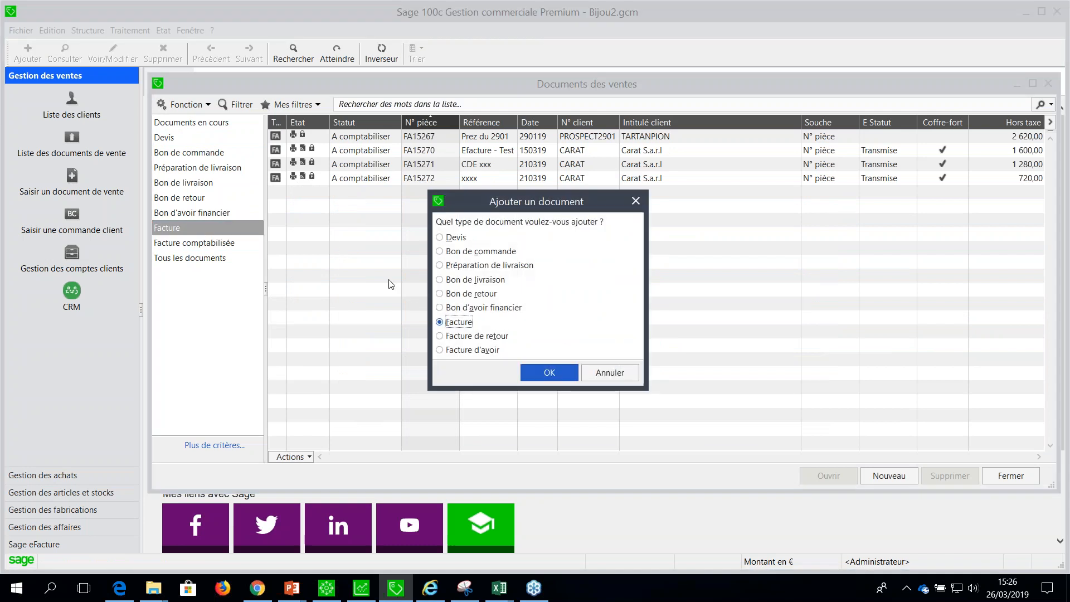
click(533, 372)
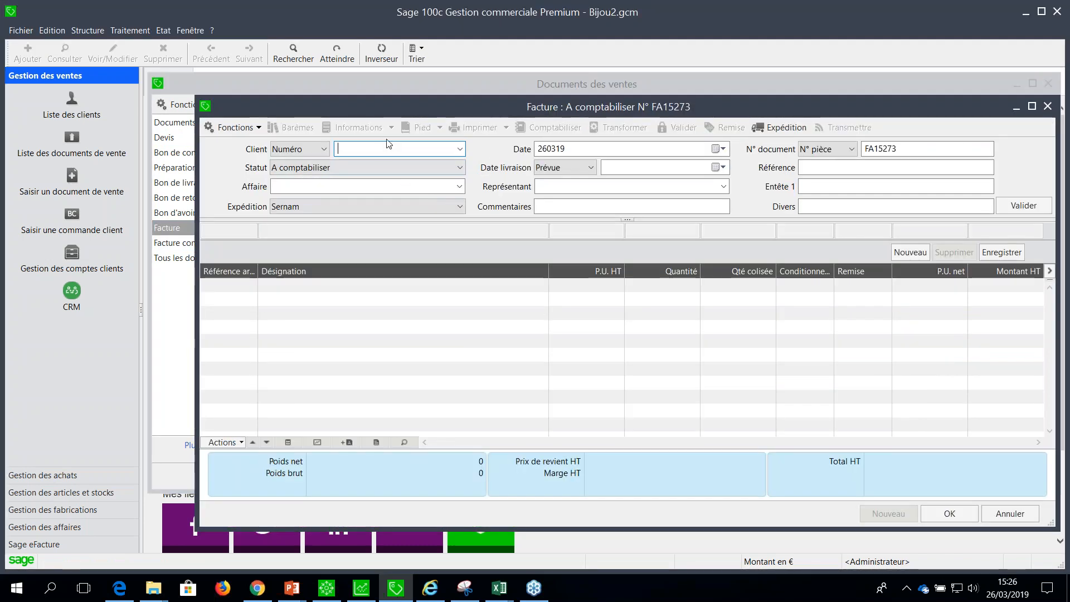
text(CARA)
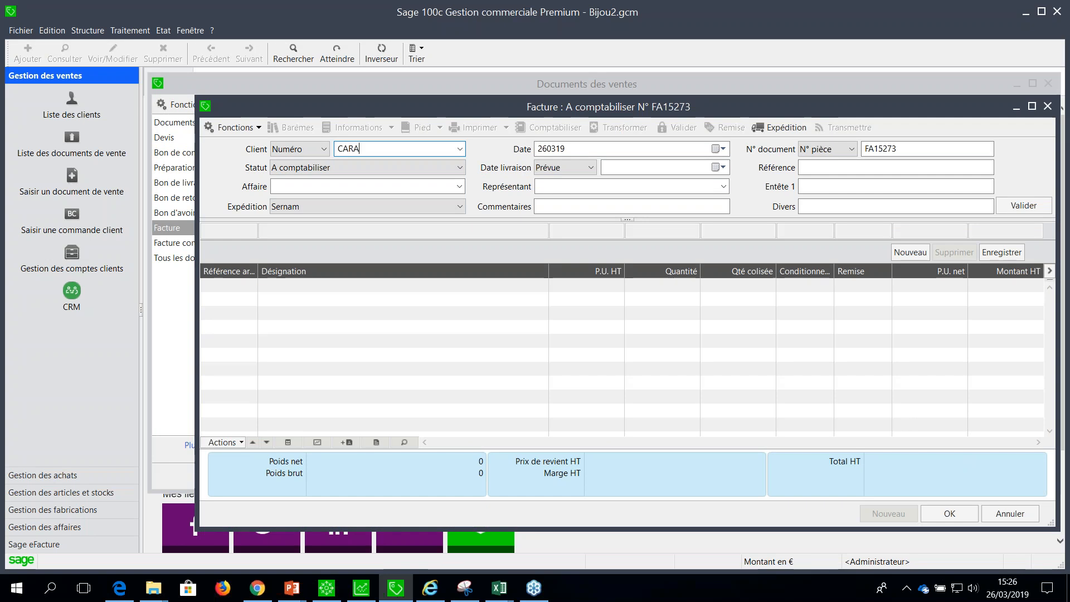
key(Tab)
click(382, 150)
key(Tab)
Set the invoice's Référence to xxxxxxxzzzz and its Date livraison to 26 March 2019.
click(815, 168)
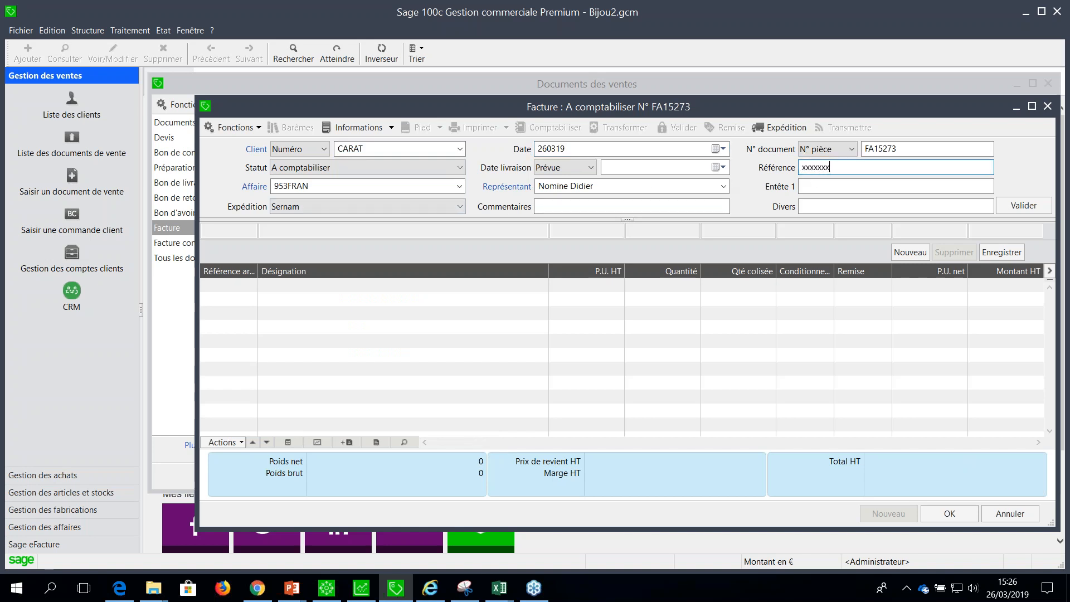
text(xxxxxxxzzzz)
key(Tab)
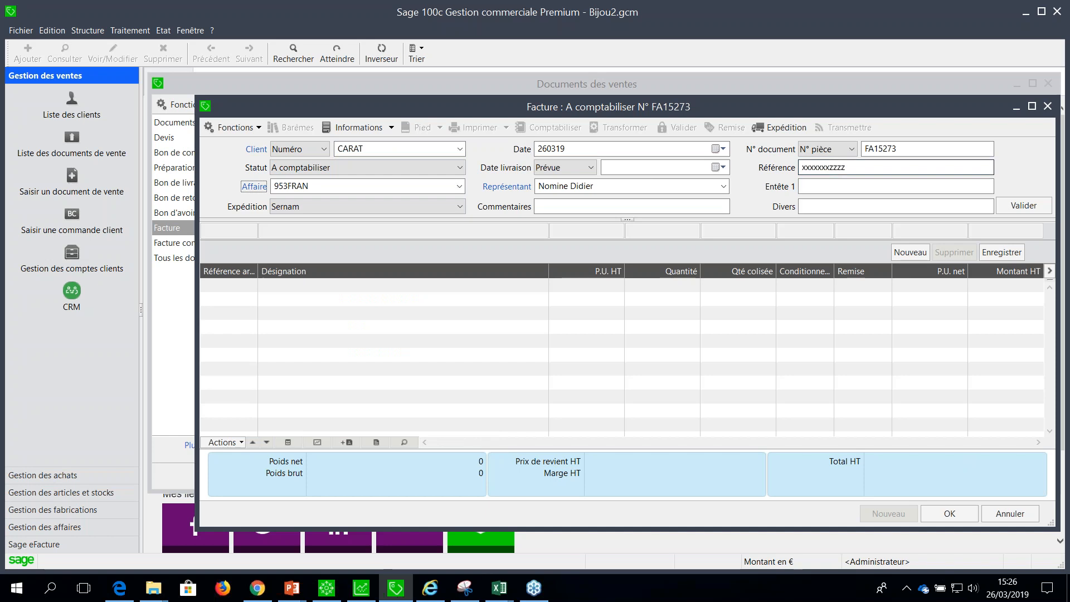
click(719, 167)
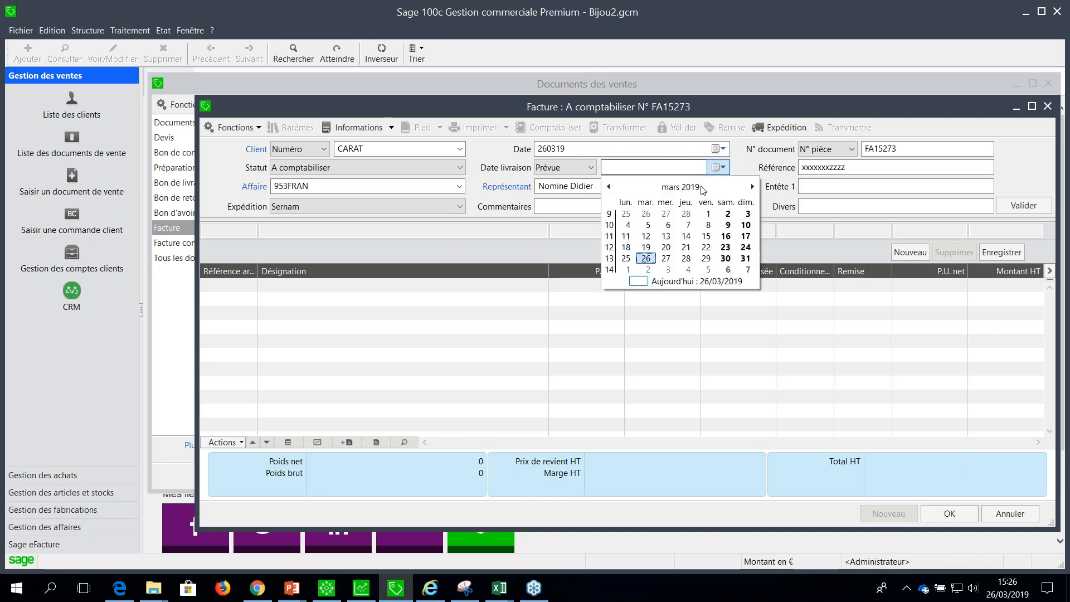
click(646, 258)
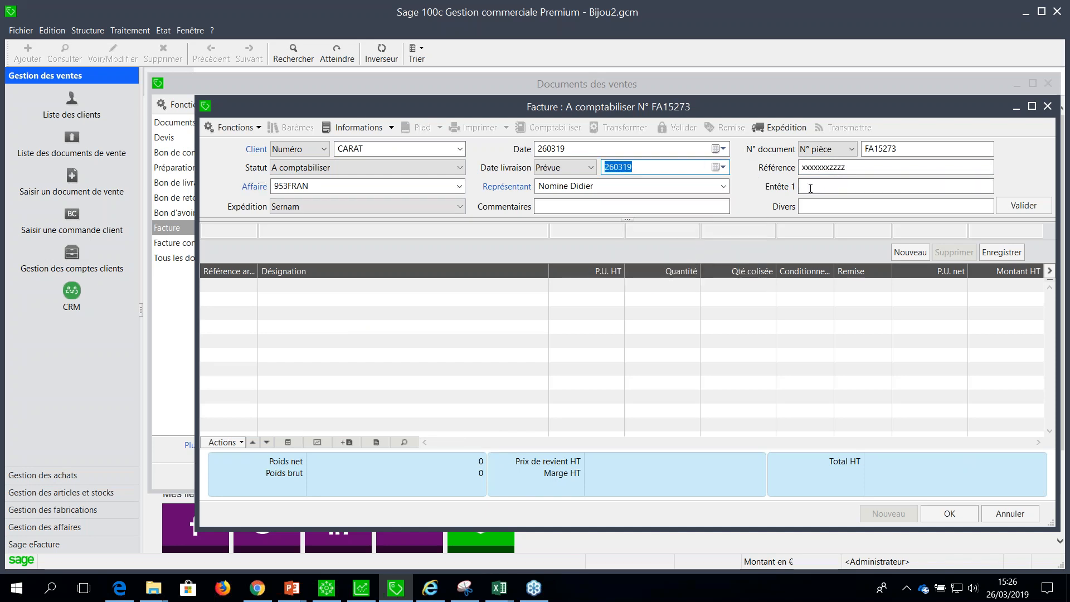
Set the invoice's Commentaires to "demat efacture" and validate the header.
click(831, 187)
key(Tab)
click(682, 205)
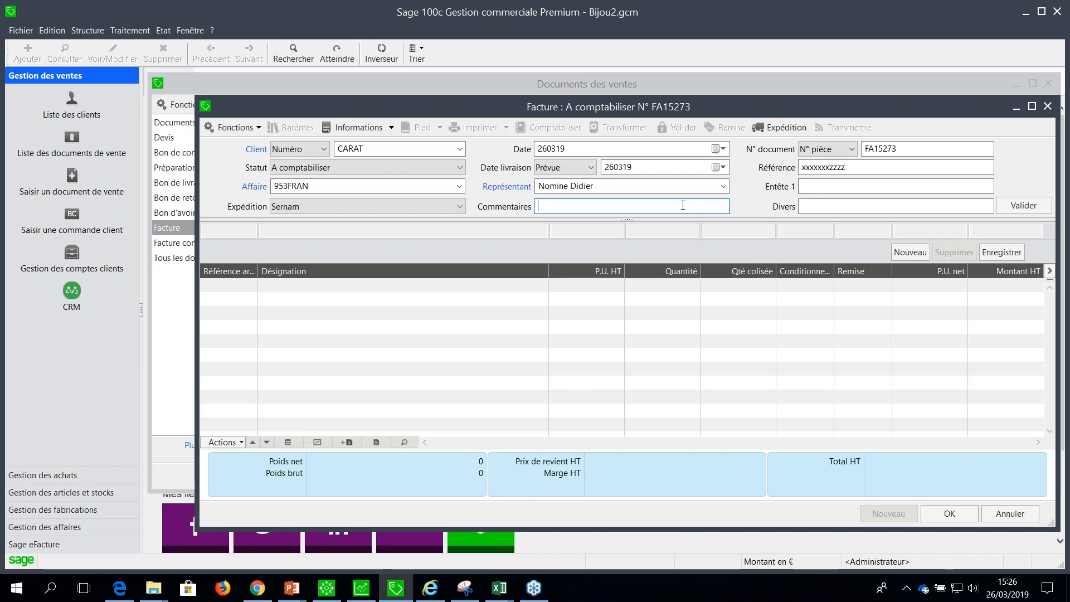
text(demat efacture)
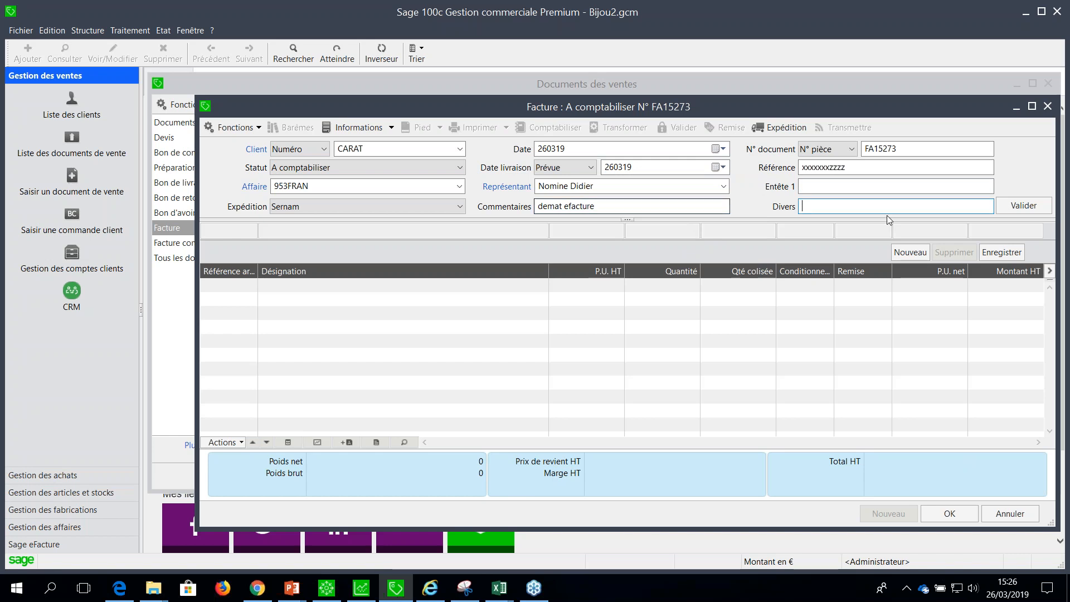
click(1026, 206)
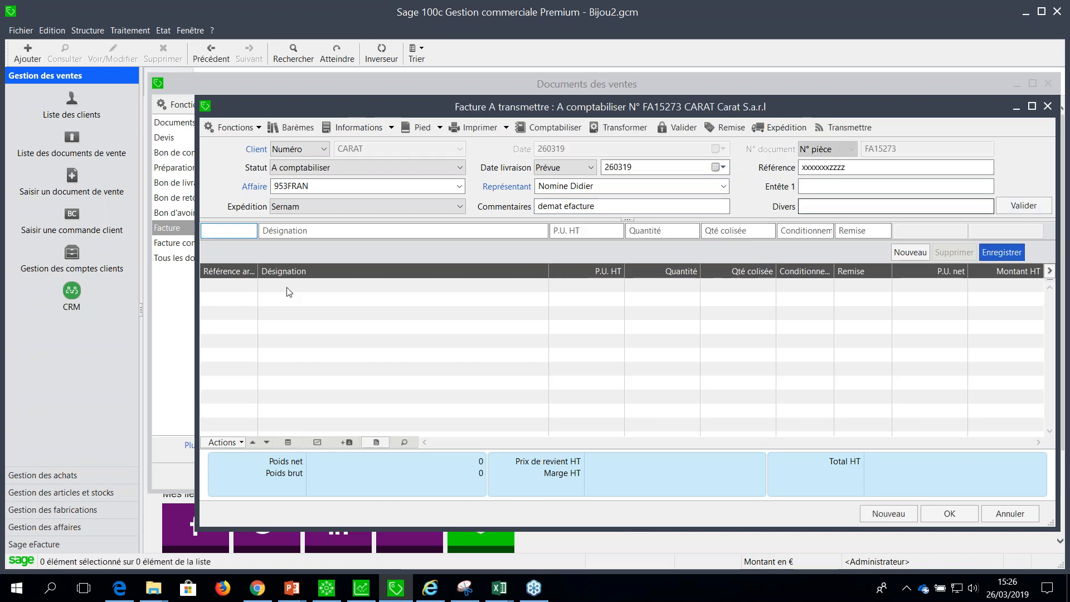
Add article ANALYSE_PAIE from the AC catalogue family as a line of the invoice.
key(Tab)
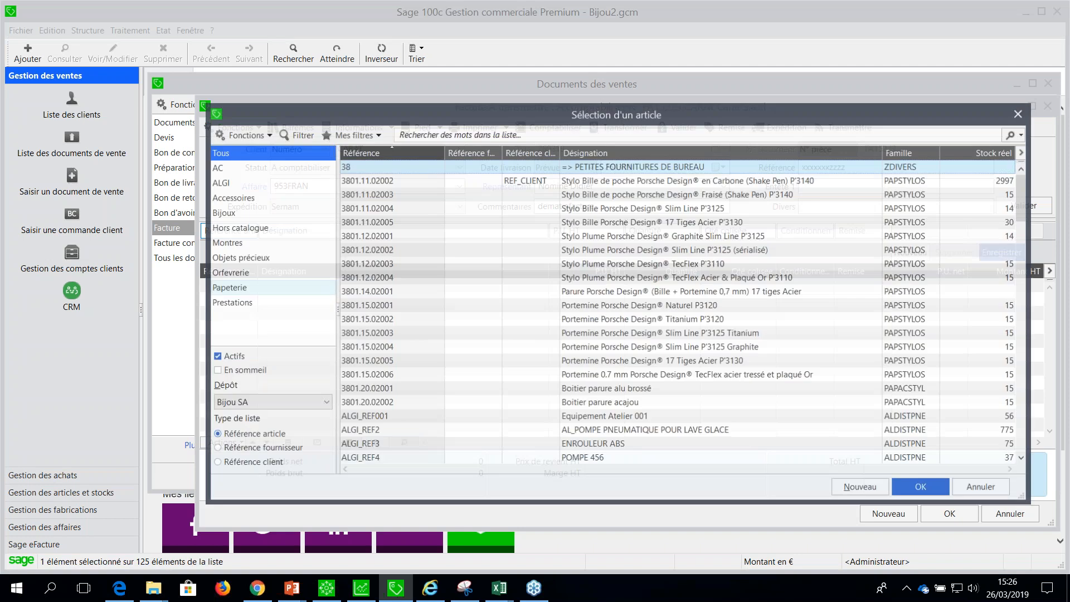
click(248, 167)
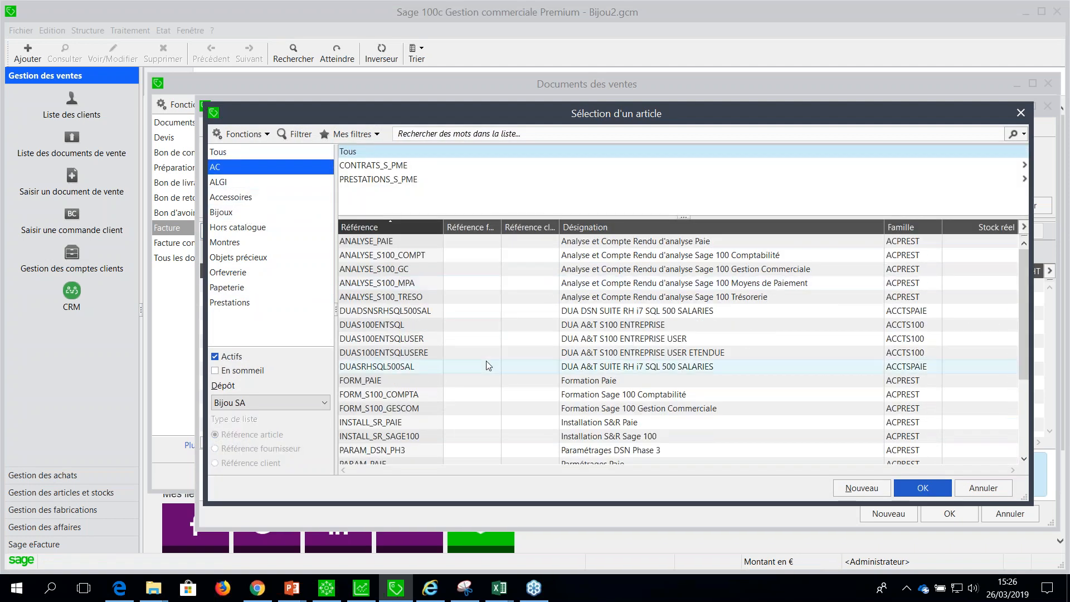
double_click(454, 242)
key(Tab)
key(Tab)
key(Return)
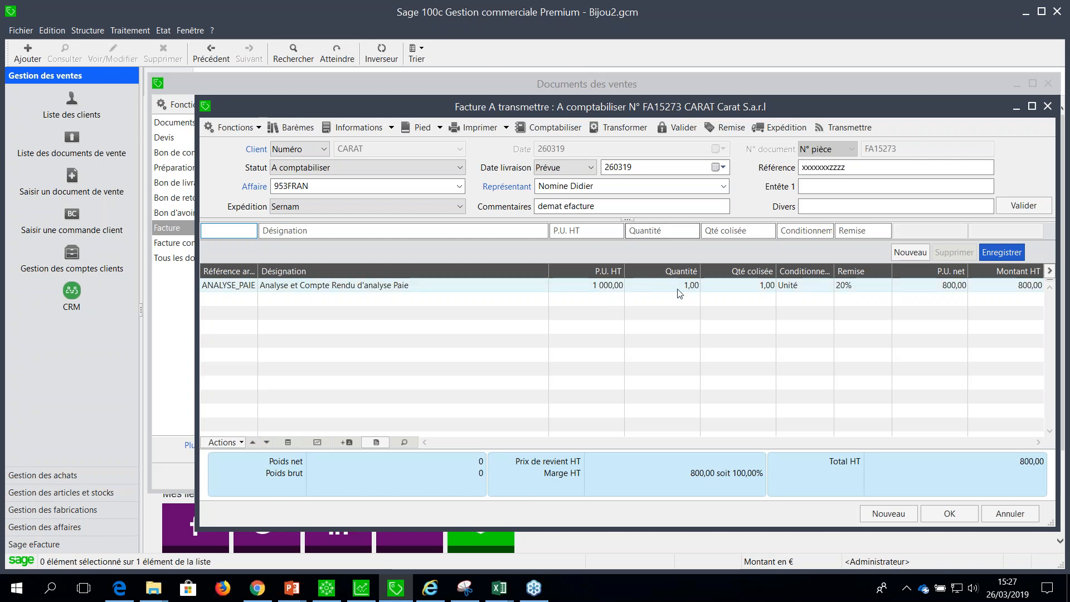
Set the Quantité of the ANALYSE_PAIE line to 3 and save the line.
click(658, 285)
click(634, 230)
key(BackSpace)
text(3)
key(Return)
Set the P.U. HT of the ANALYSE_PAIE line to 1300 and save the line.
click(605, 287)
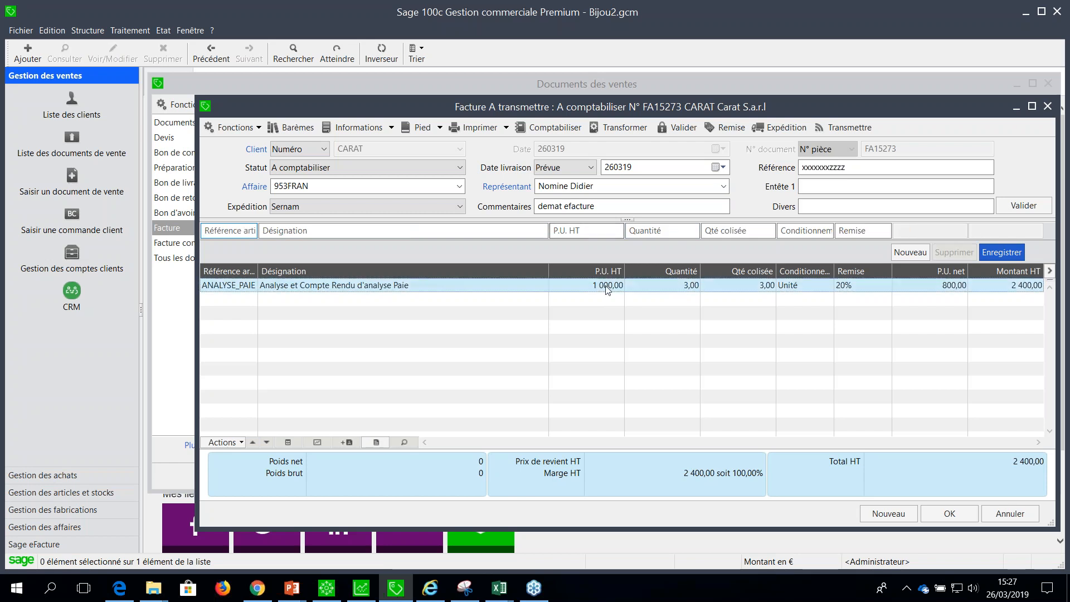
drag(580, 231, 540, 241)
text(1300)
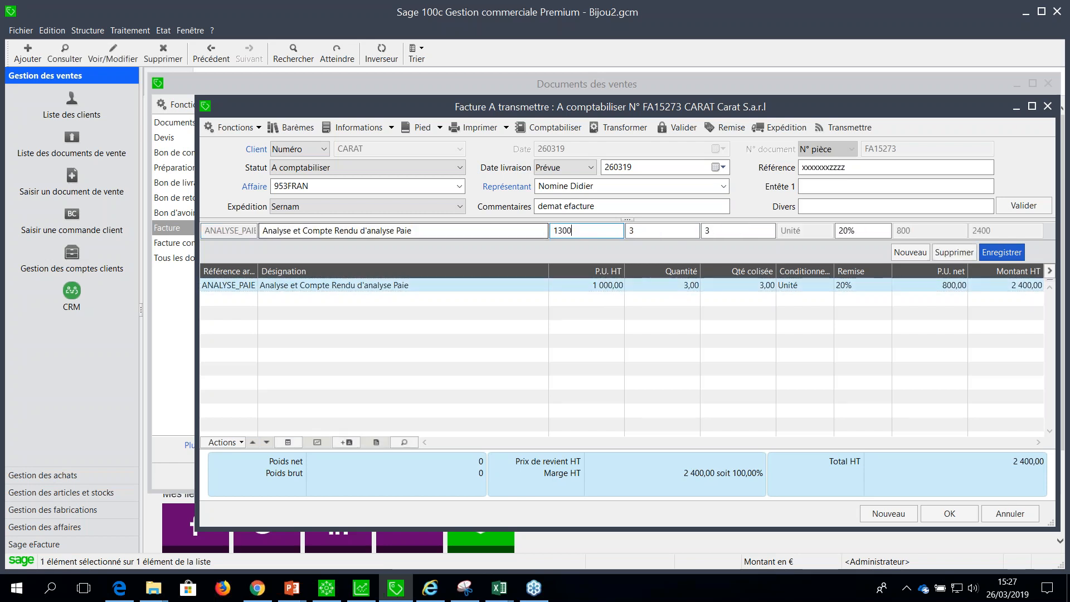
key(Return)
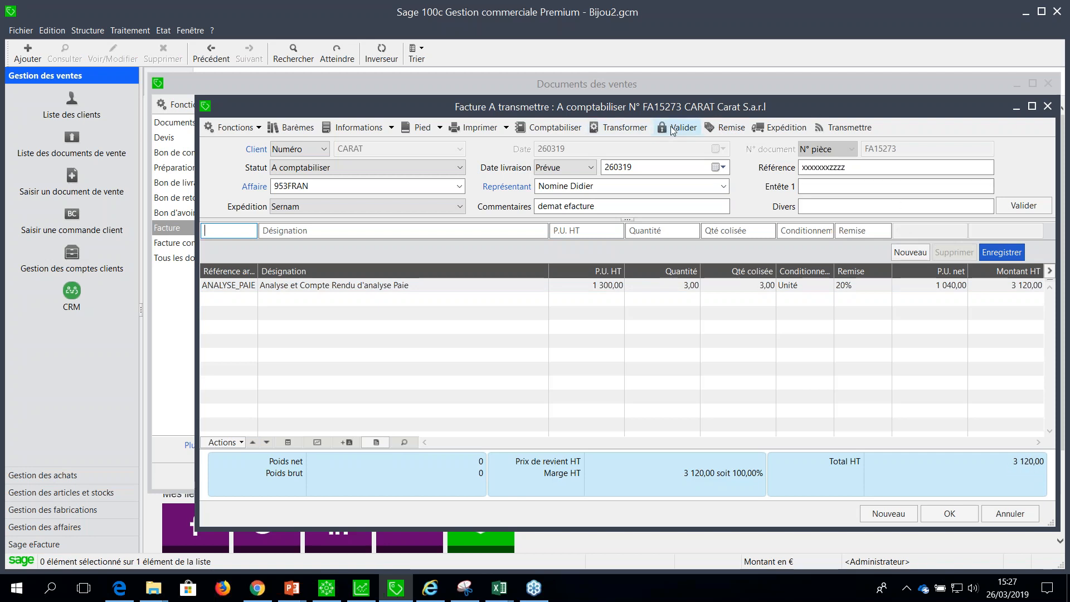
Simulate and validate a global discount on the invoice, using Total HT du document with a value of 3100.
click(725, 127)
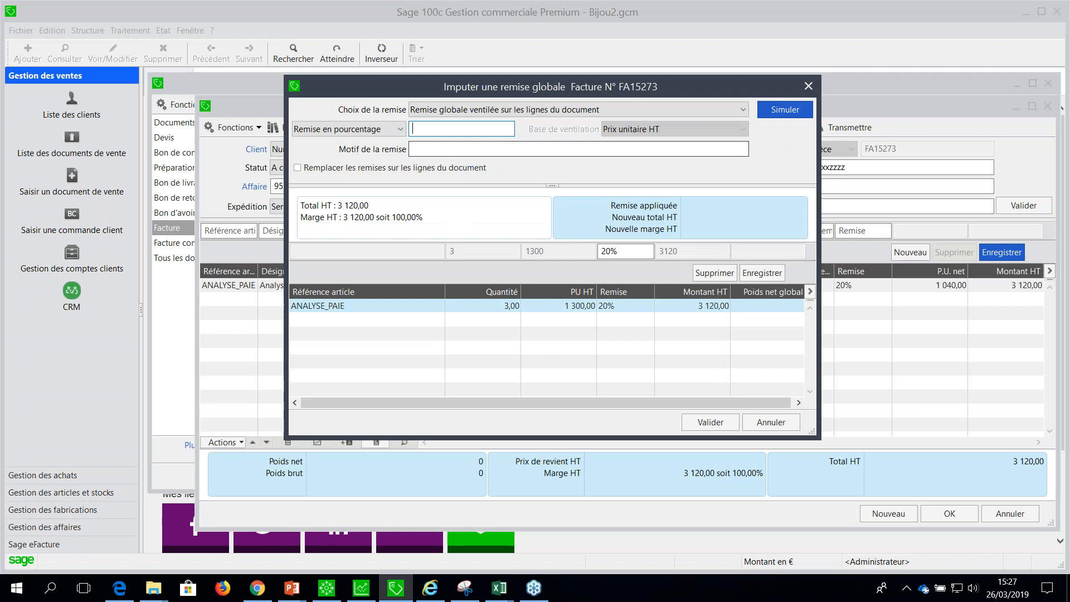
click(396, 130)
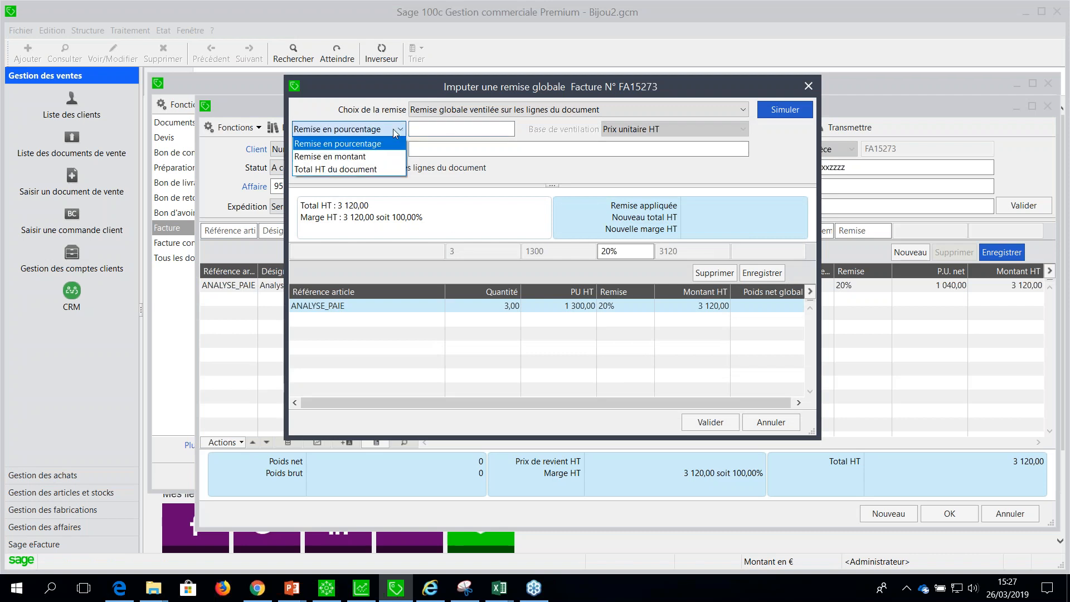
click(366, 169)
text(3100)
key(Tab)
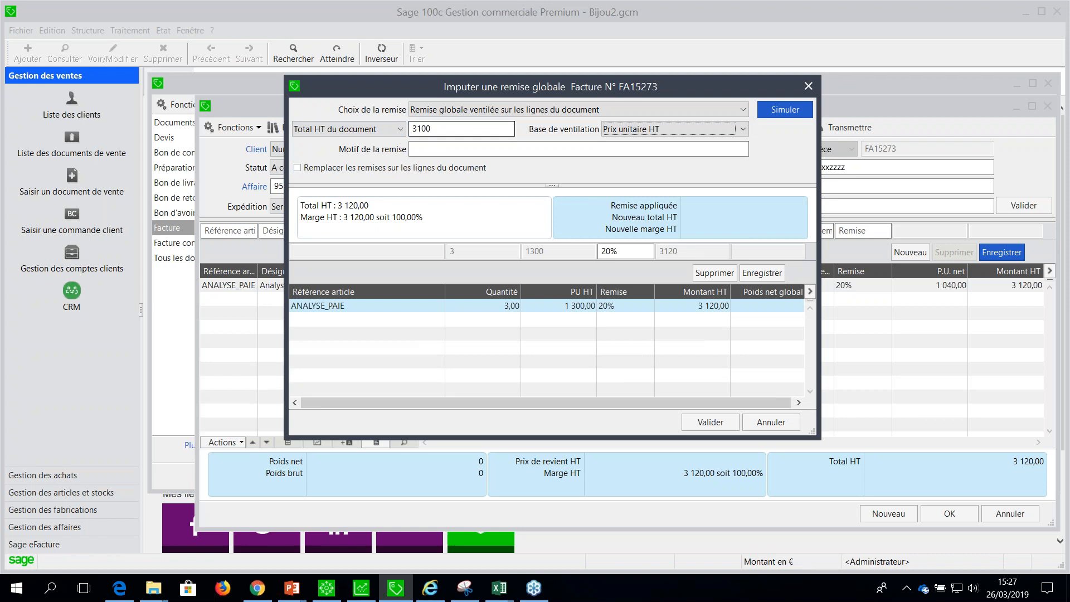
click(781, 110)
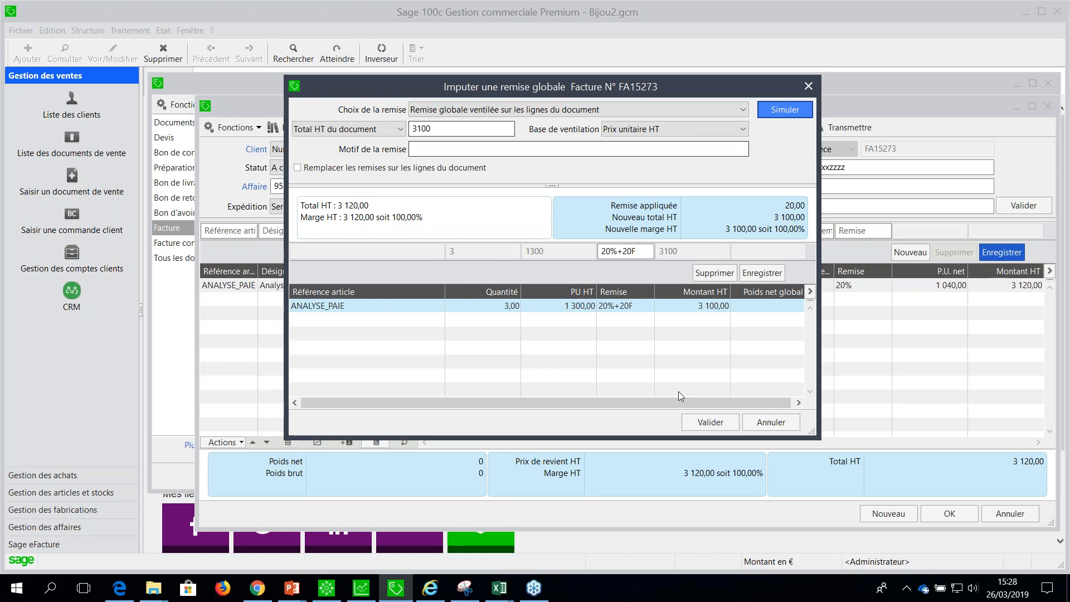
click(695, 418)
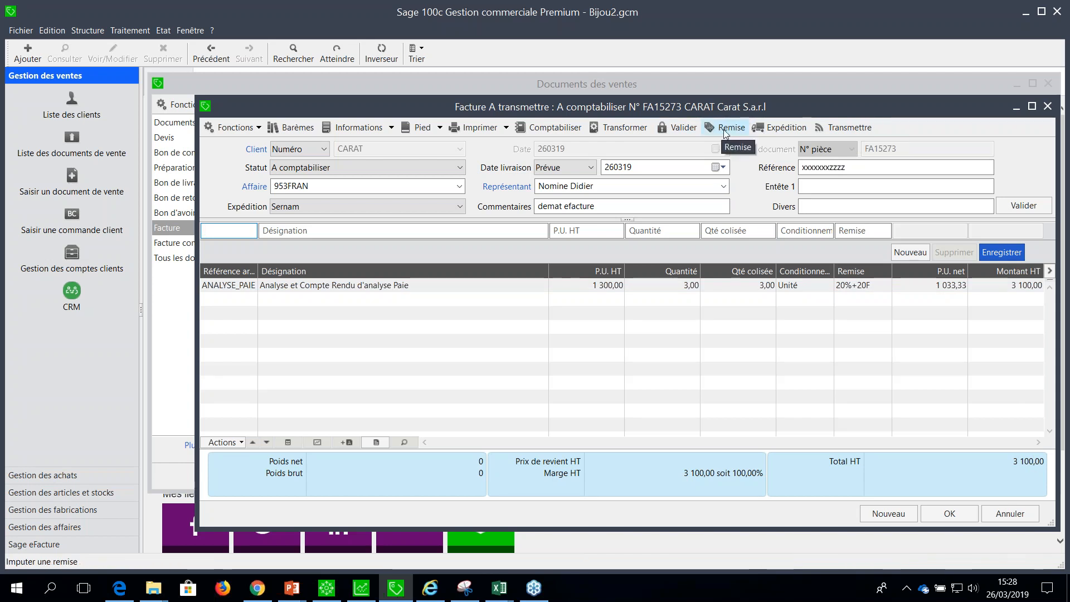
Transmit the invoice electronically and view its eFacture PDF, closing the invoice and the sales documents list when finished.
click(853, 127)
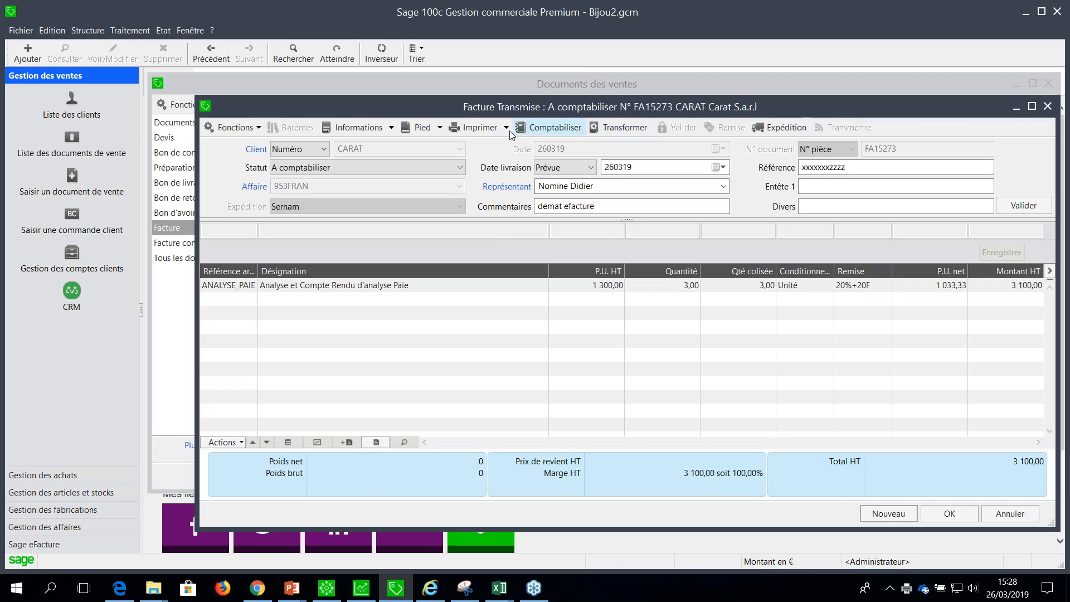
click(236, 127)
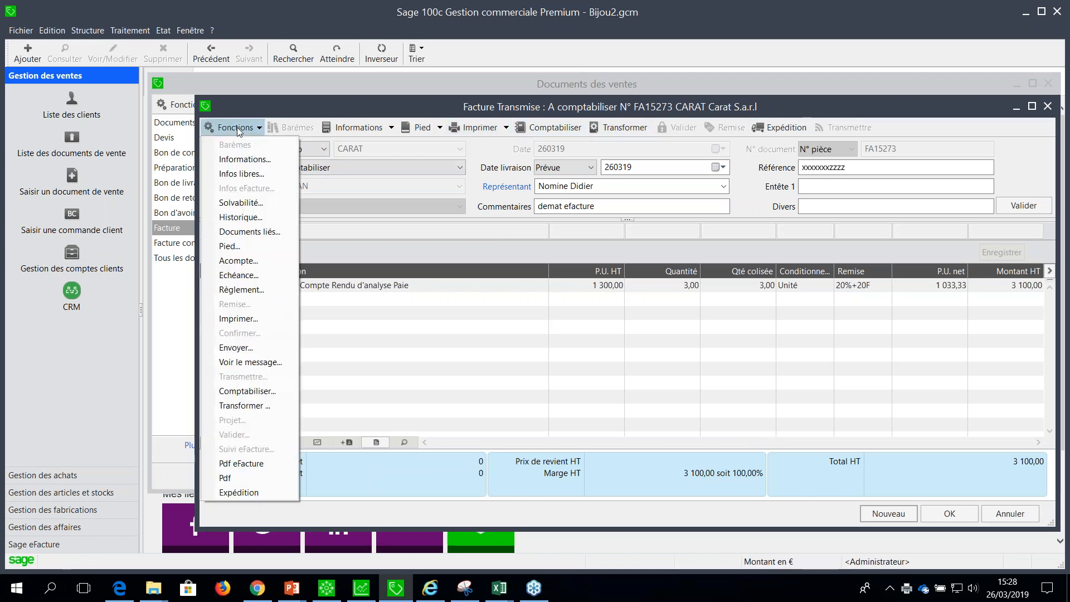
click(260, 467)
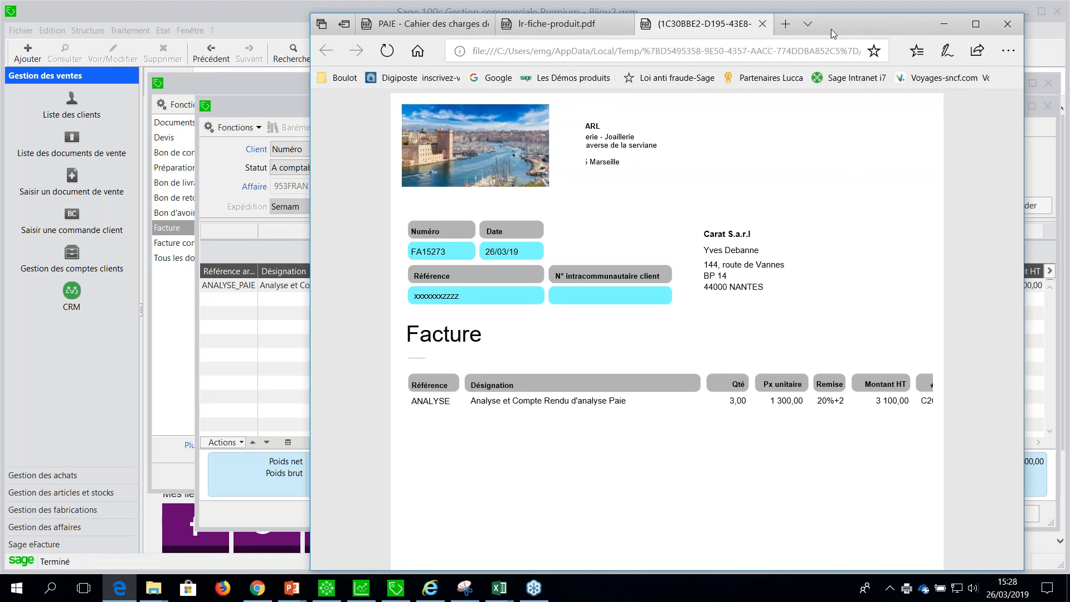
click(943, 24)
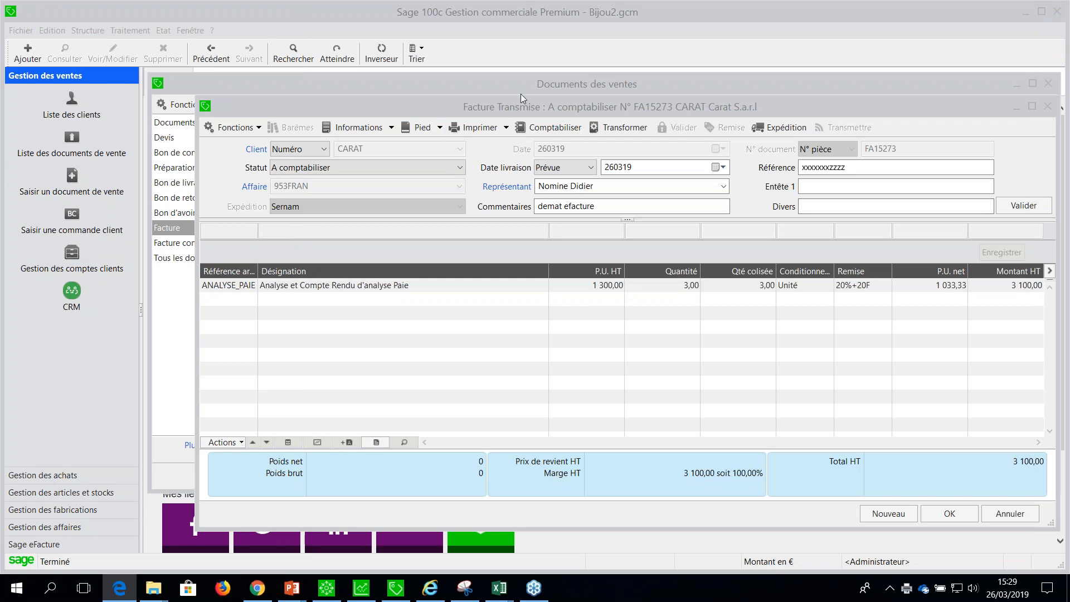
click(1048, 106)
click(1049, 84)
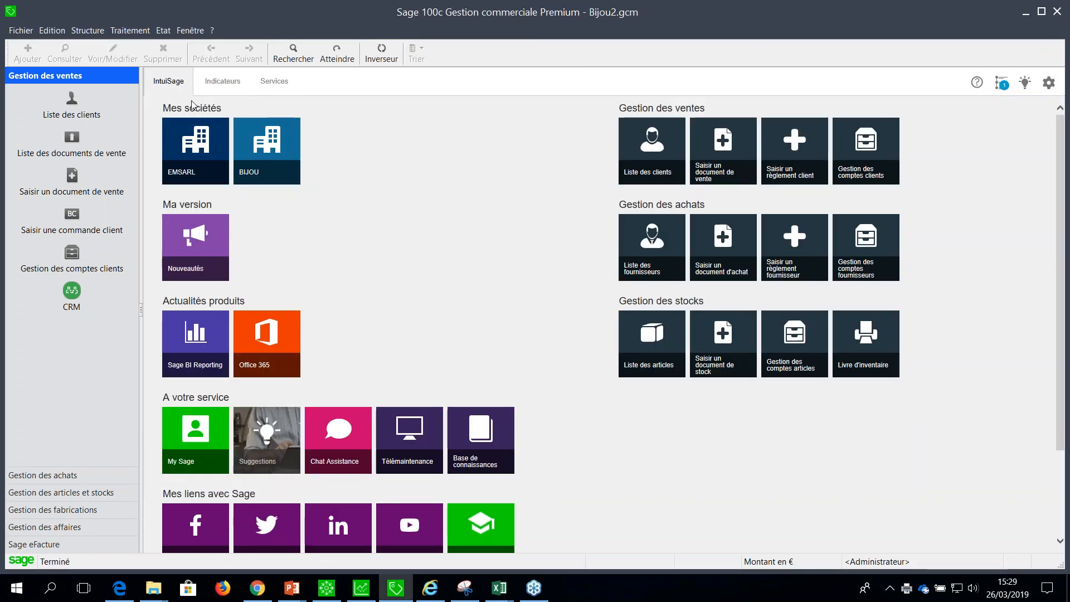
Open the Sage eFacture company administration and choose EM SARL as Ma société.
click(129, 30)
mouse_move(268, 107)
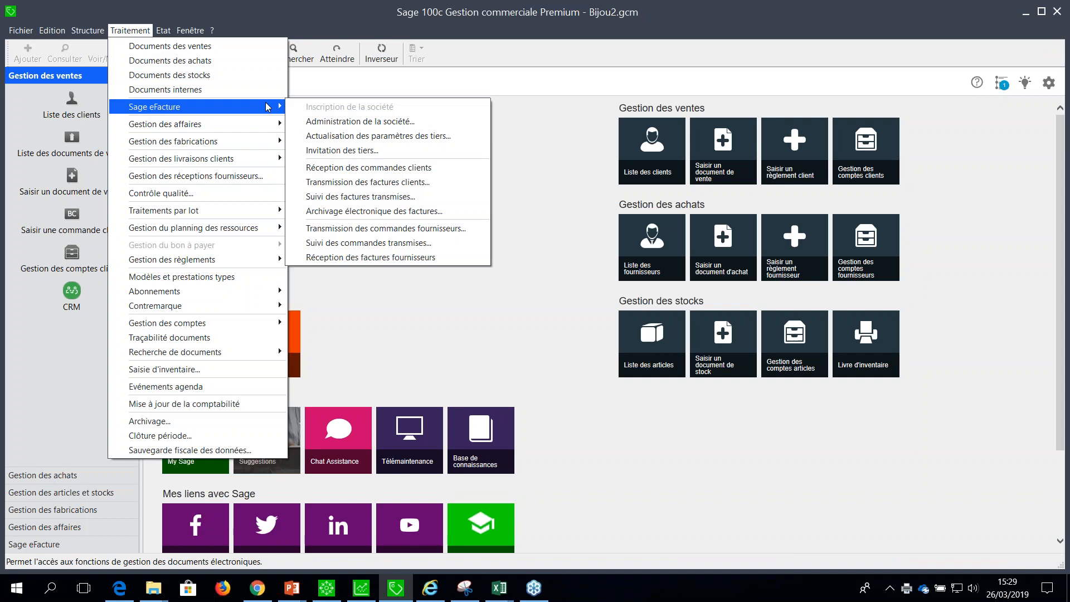
click(313, 121)
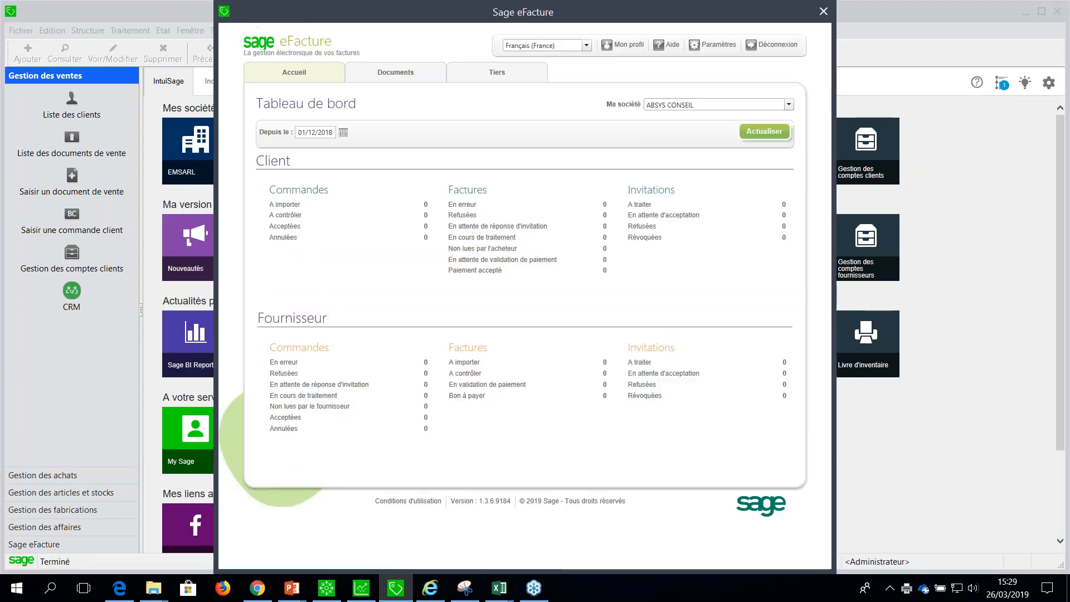
click(789, 105)
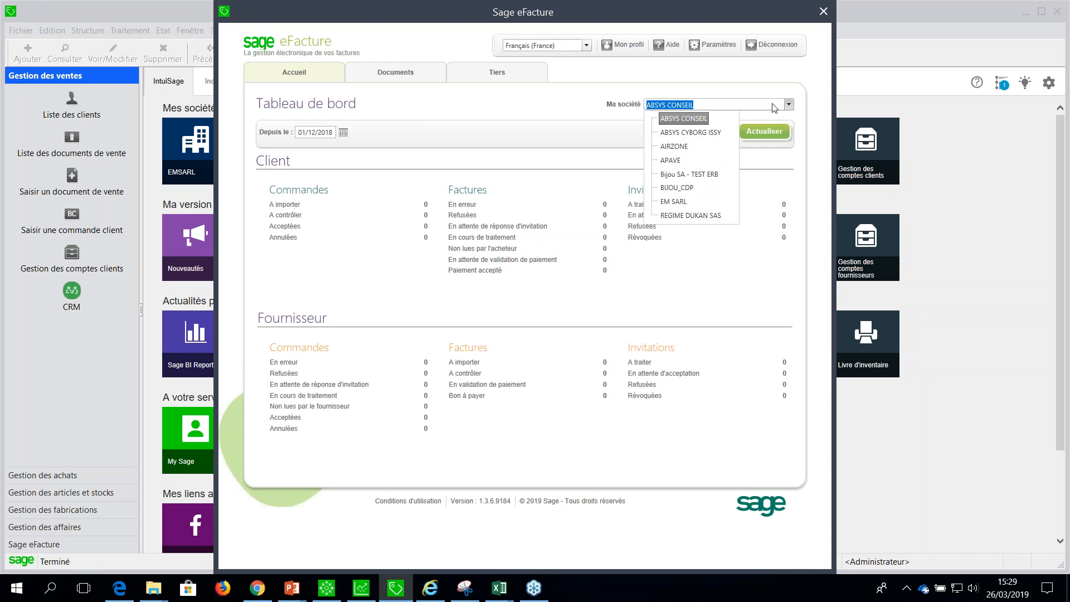
click(677, 203)
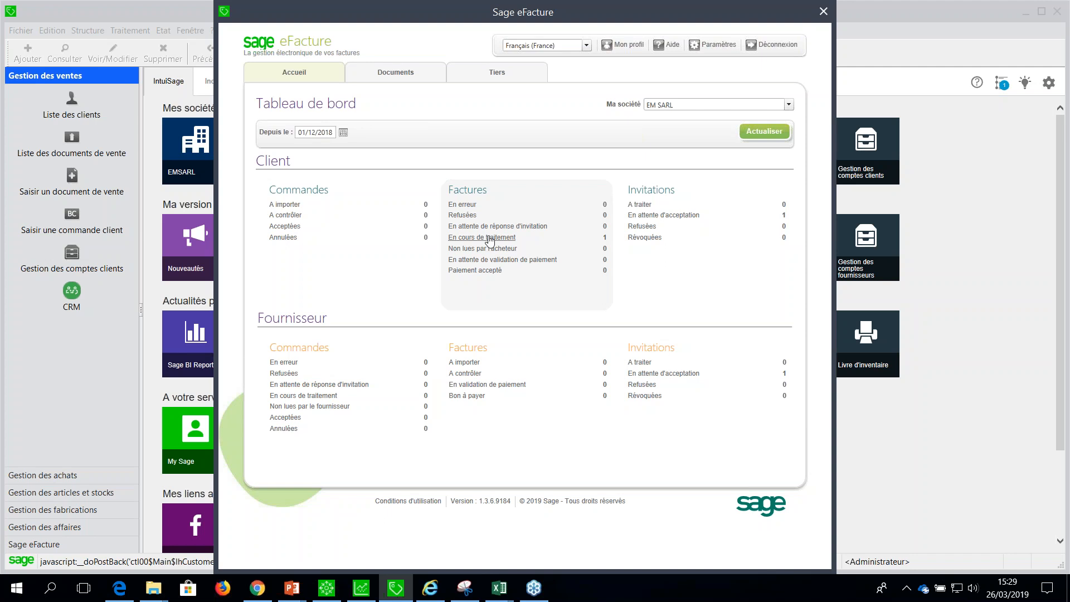
Examine the status history of the CARAT invoice among the client invoices En cours de traitement, then close Sage eFacture.
click(489, 239)
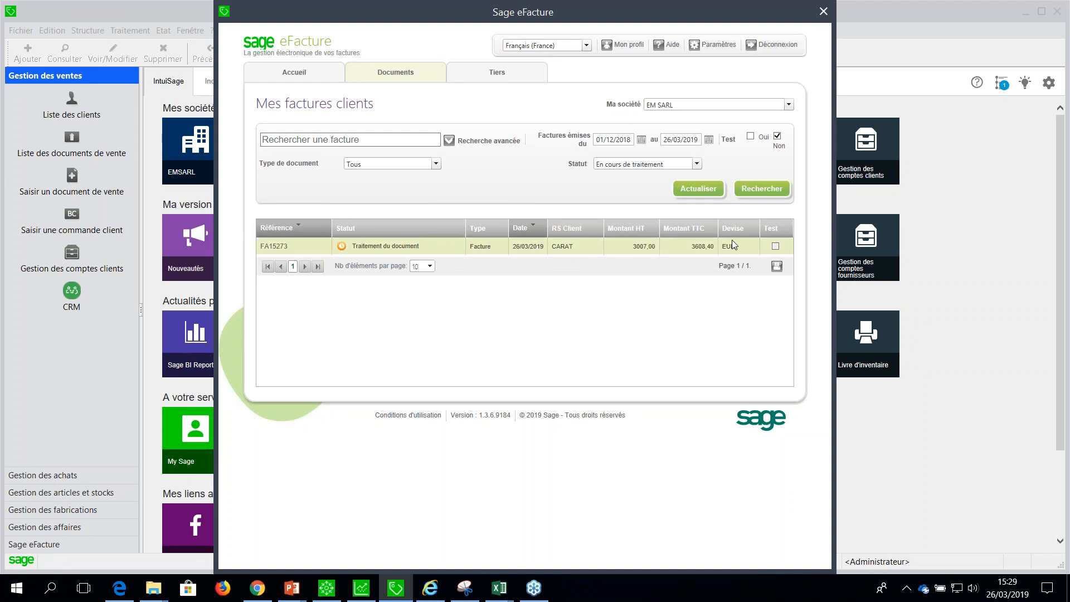
click(279, 248)
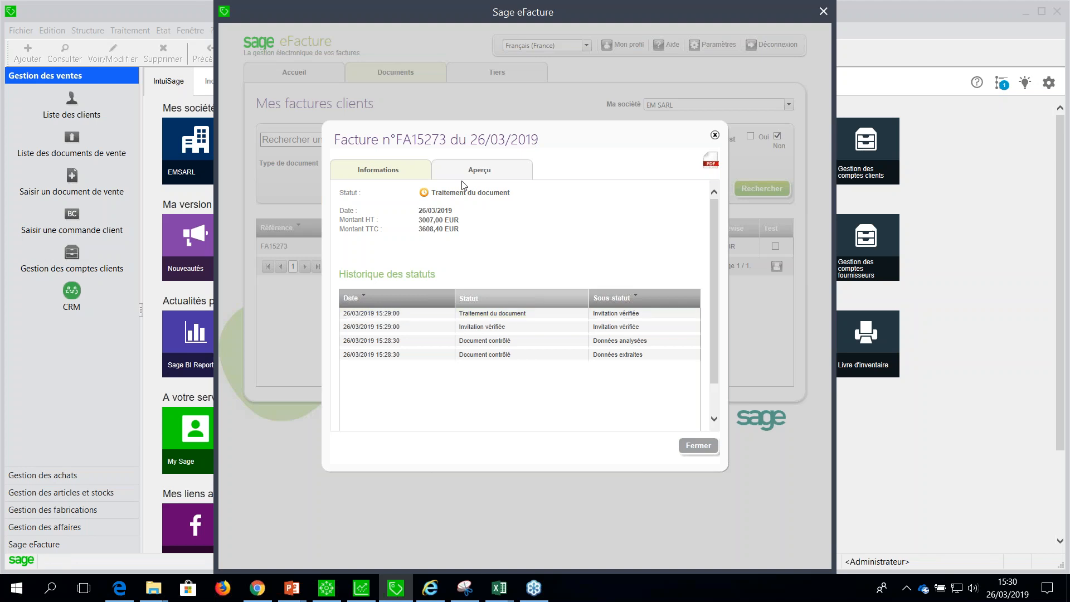
click(715, 135)
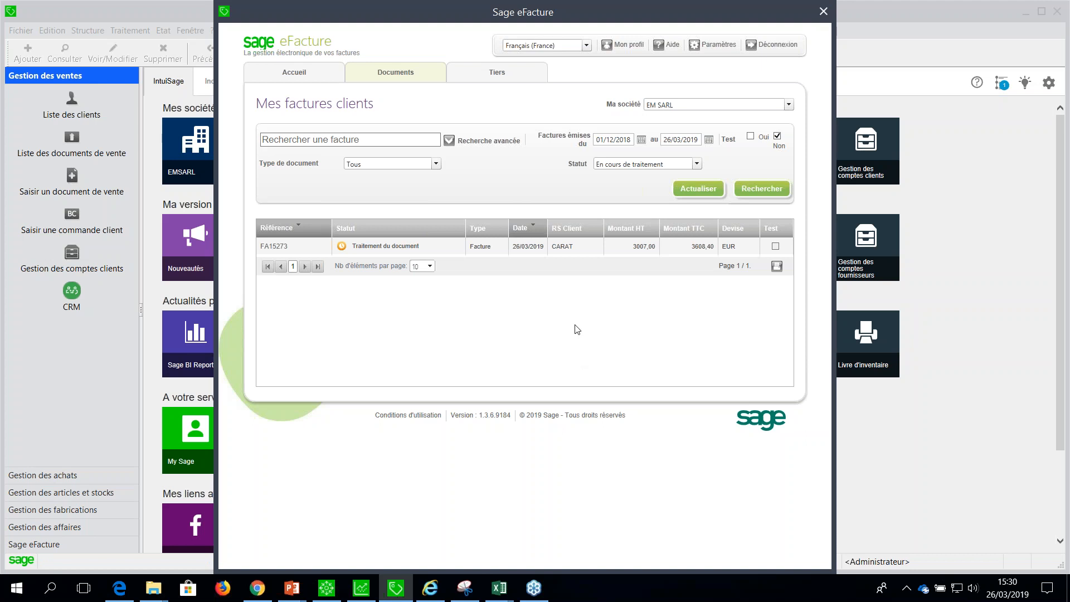
click(824, 12)
Reopen the sales documents list at the CARAT invoice dated 260319 and look through the available Sage eFacture functions.
click(135, 33)
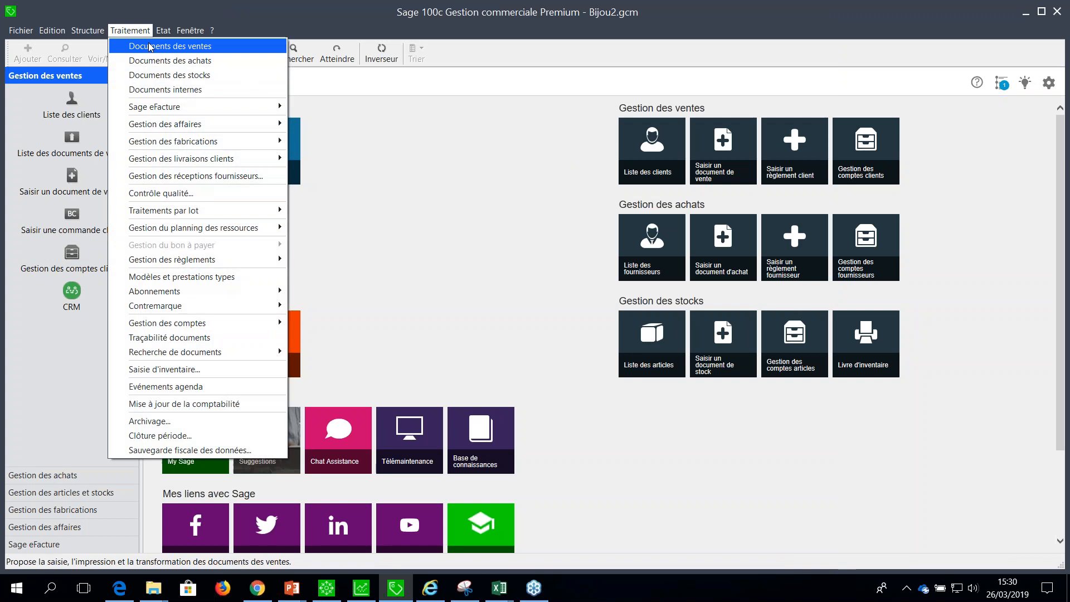
click(142, 45)
click(351, 192)
click(130, 30)
mouse_move(179, 111)
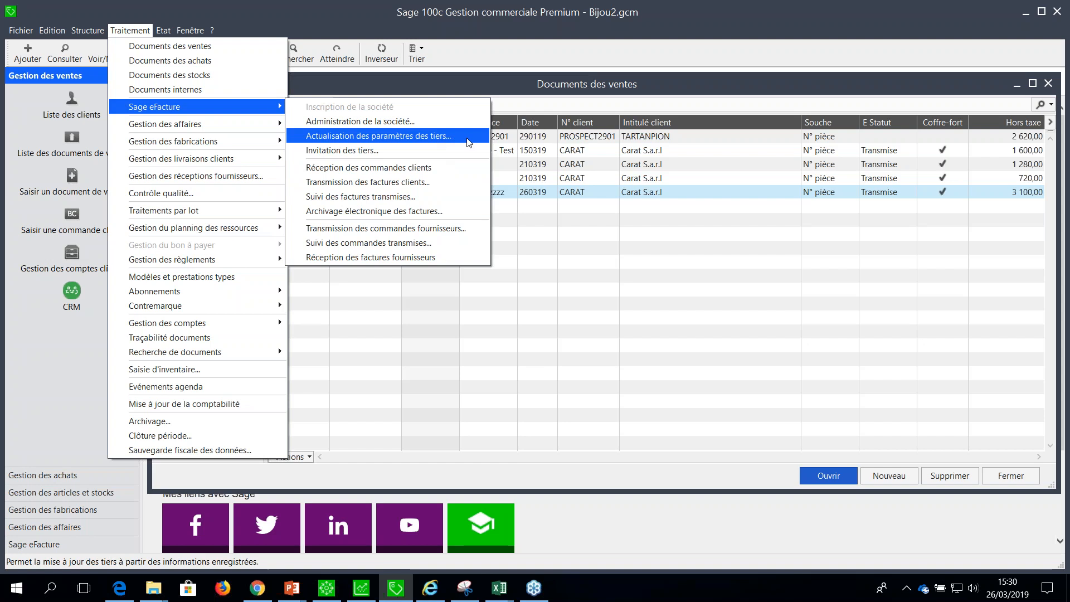
click(596, 361)
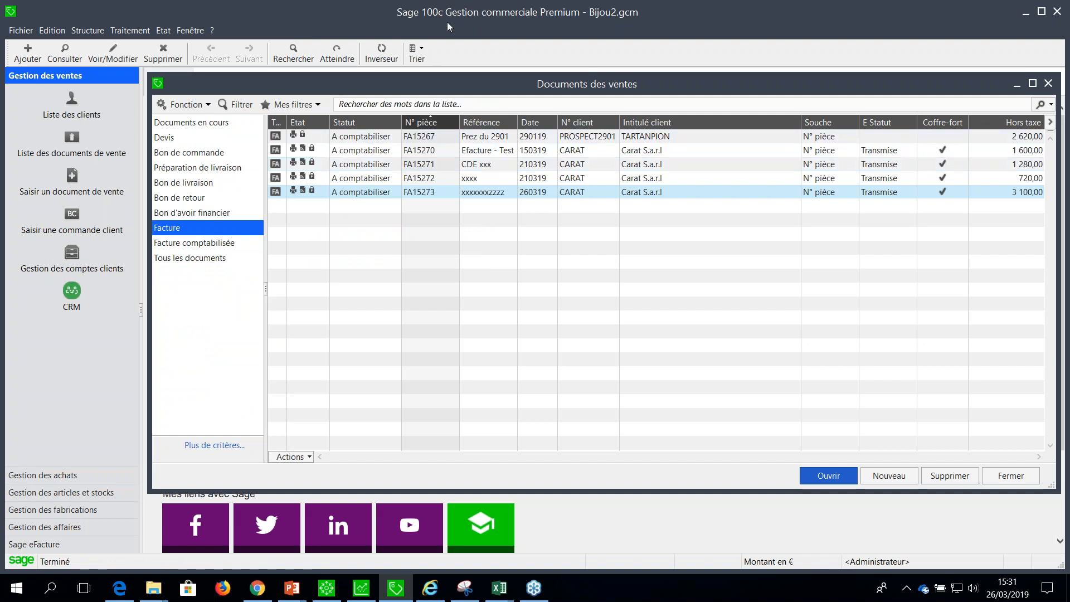
Select all five invoices in the Facture list and post them to the accounts with Comptabiliser.
click(403, 138)
shift+click(390, 193)
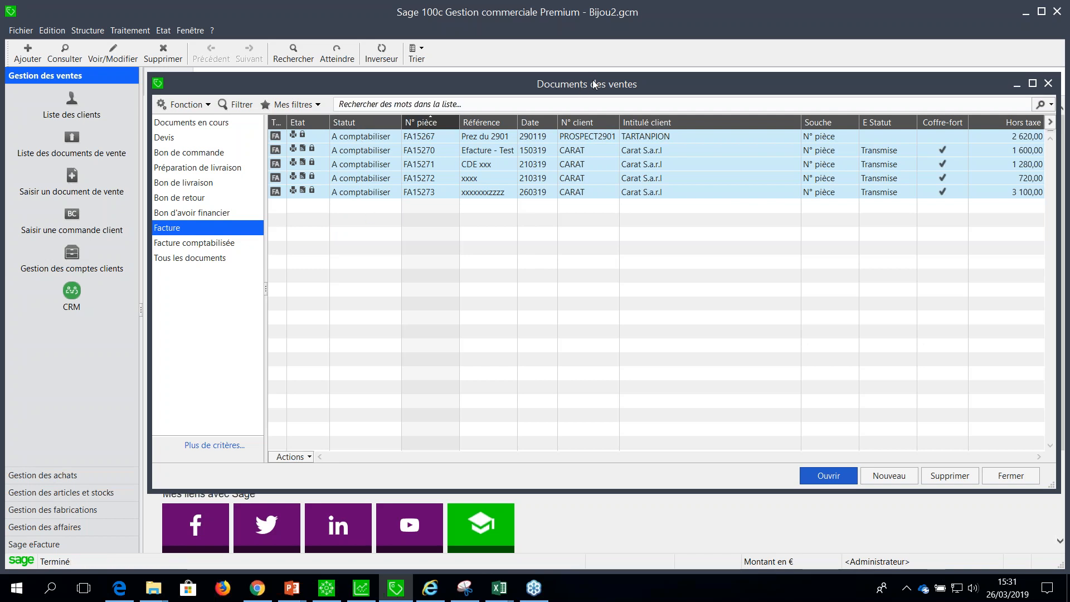
right_click(525, 176)
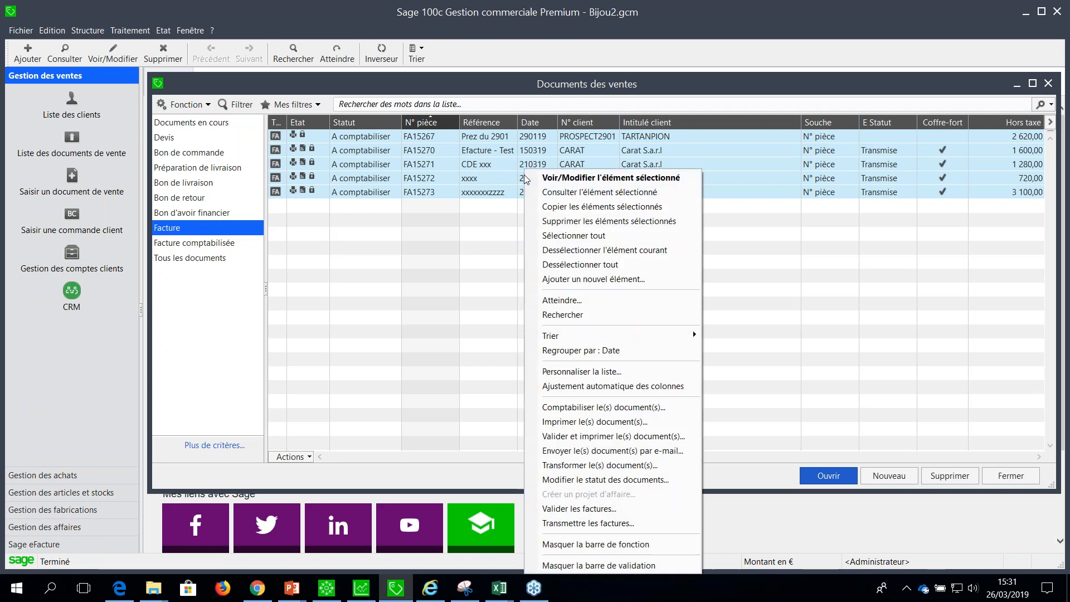
click(603, 407)
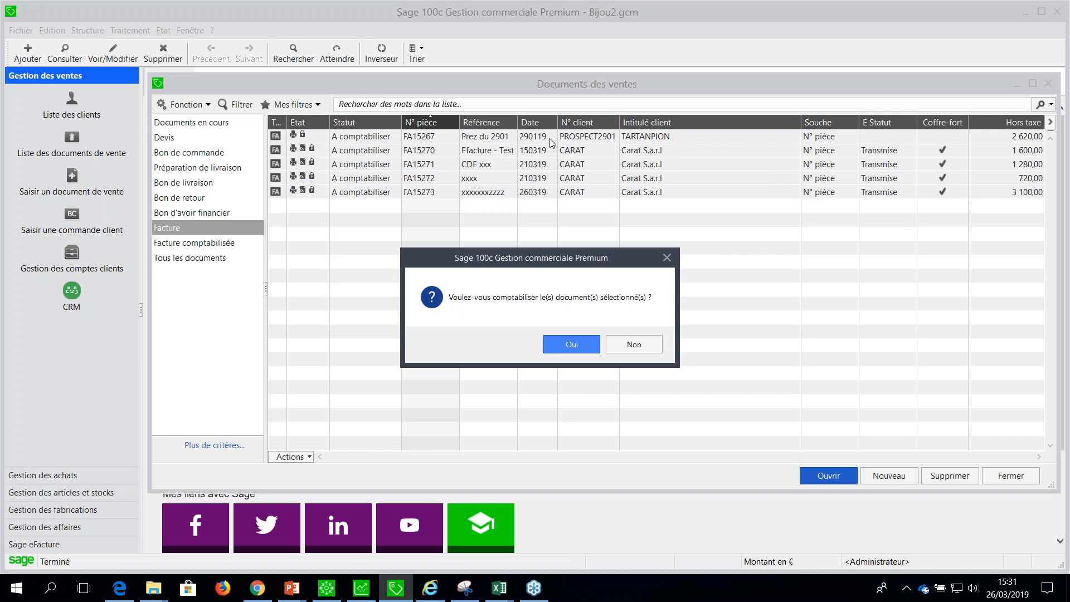
click(572, 346)
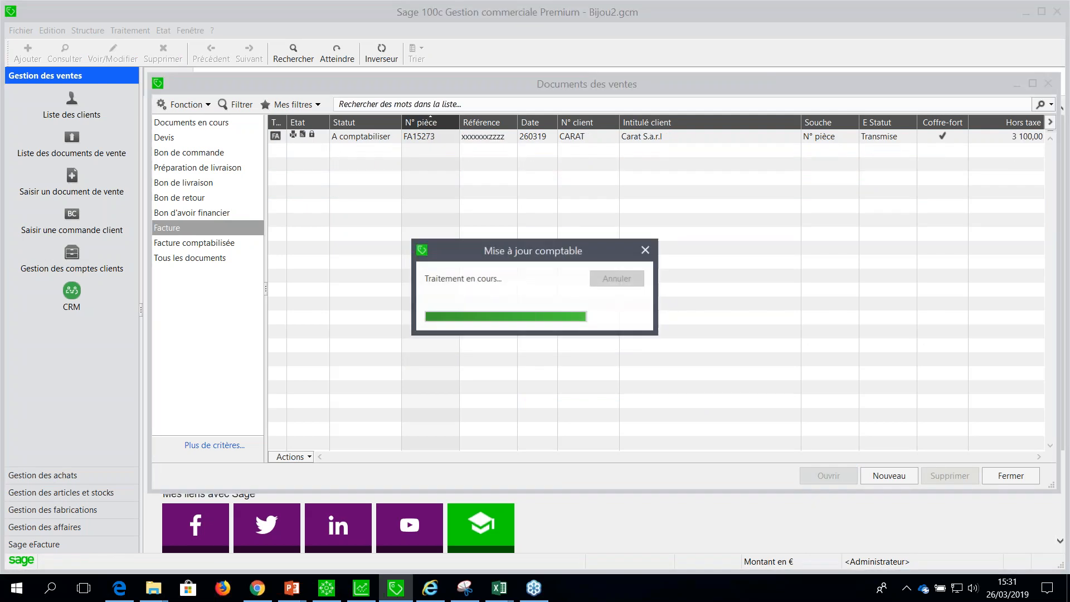
View the Facture comptabilisée list sorted by date with the newest first, and select the invoice referenced PAIE SAGE.
click(200, 242)
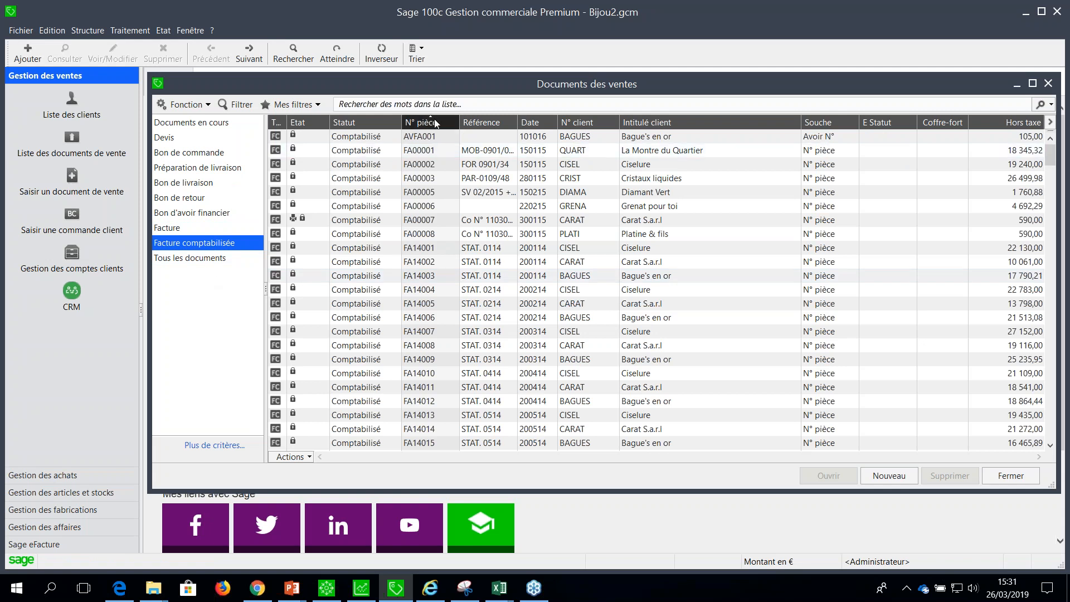
click(549, 123)
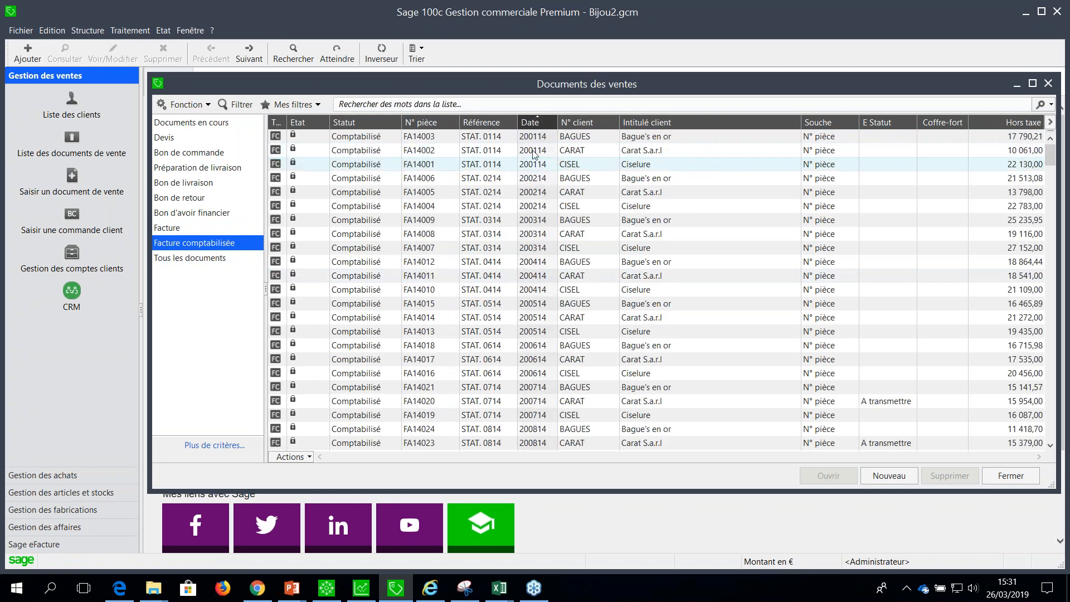
click(546, 126)
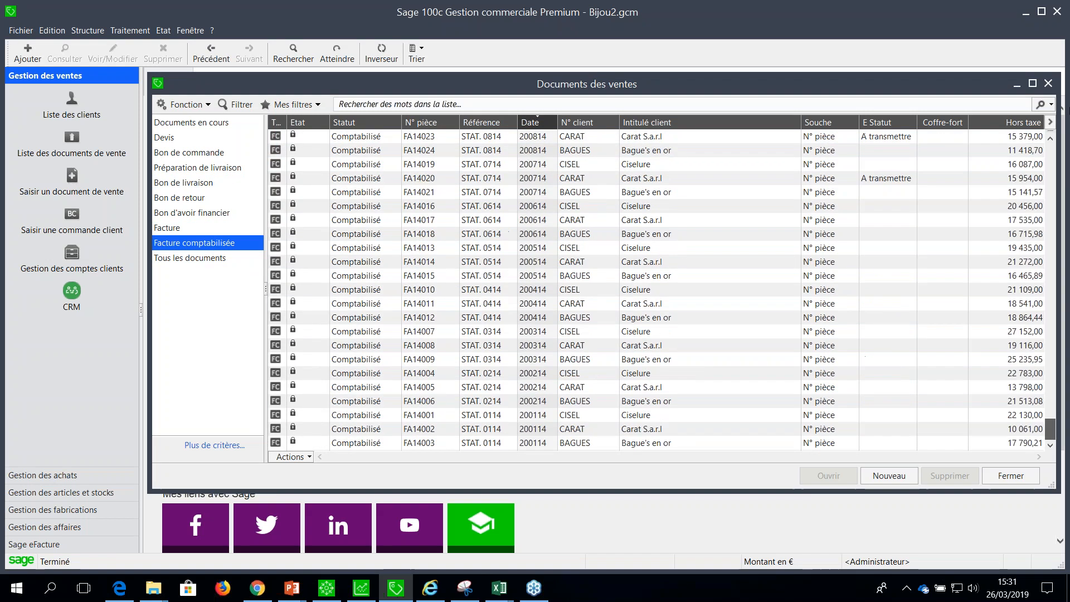
drag(1050, 432, 1051, 153)
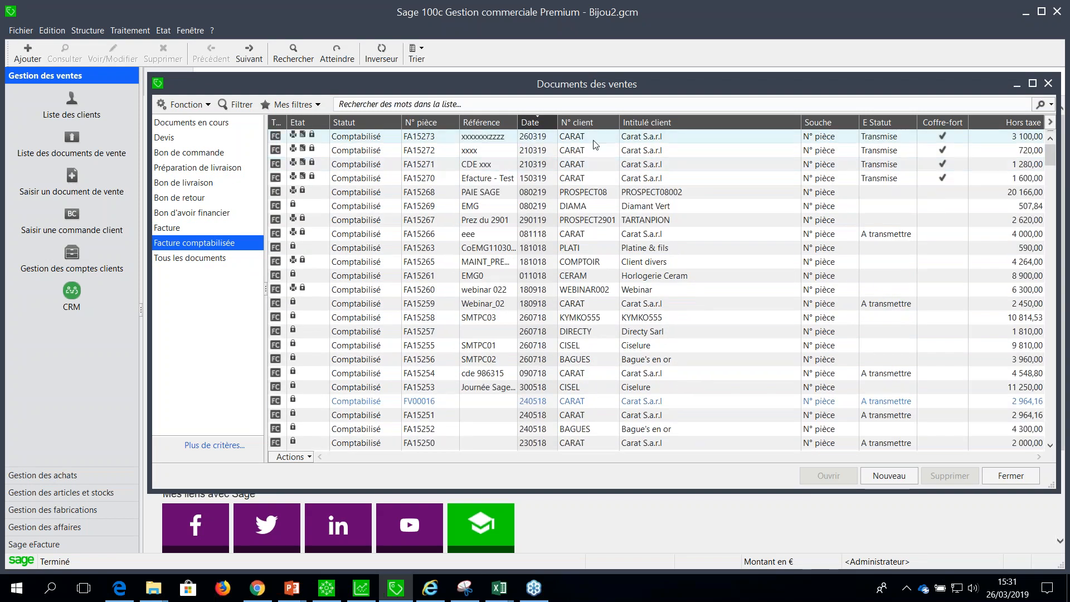
click(607, 191)
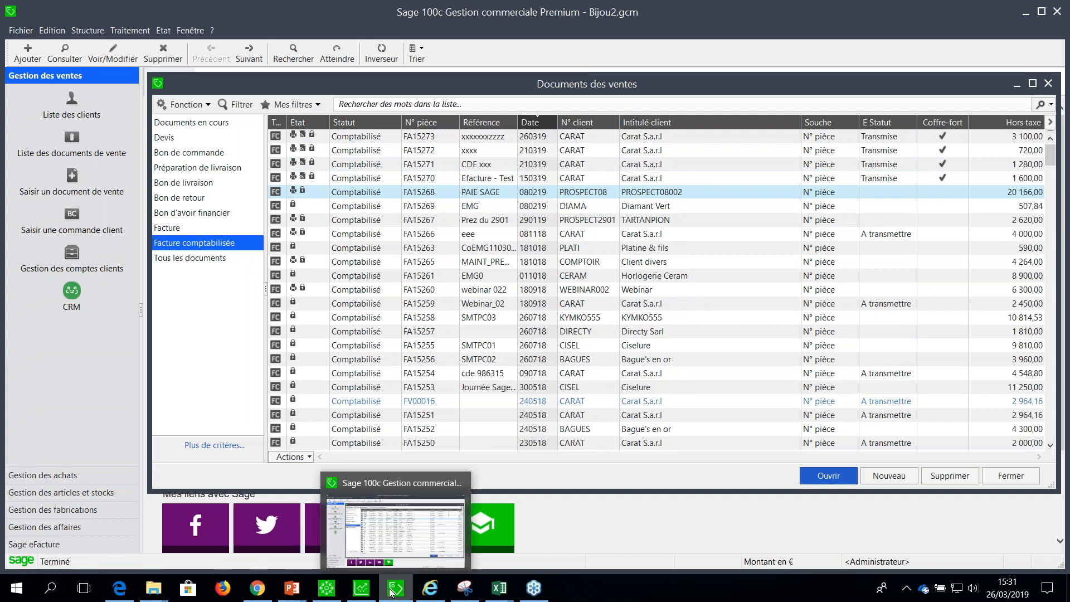
Switch to Sage 100c Comptabilité and open the PROSPECT08 client account from Gestion des comptes tiers, filtered on Client.
click(367, 590)
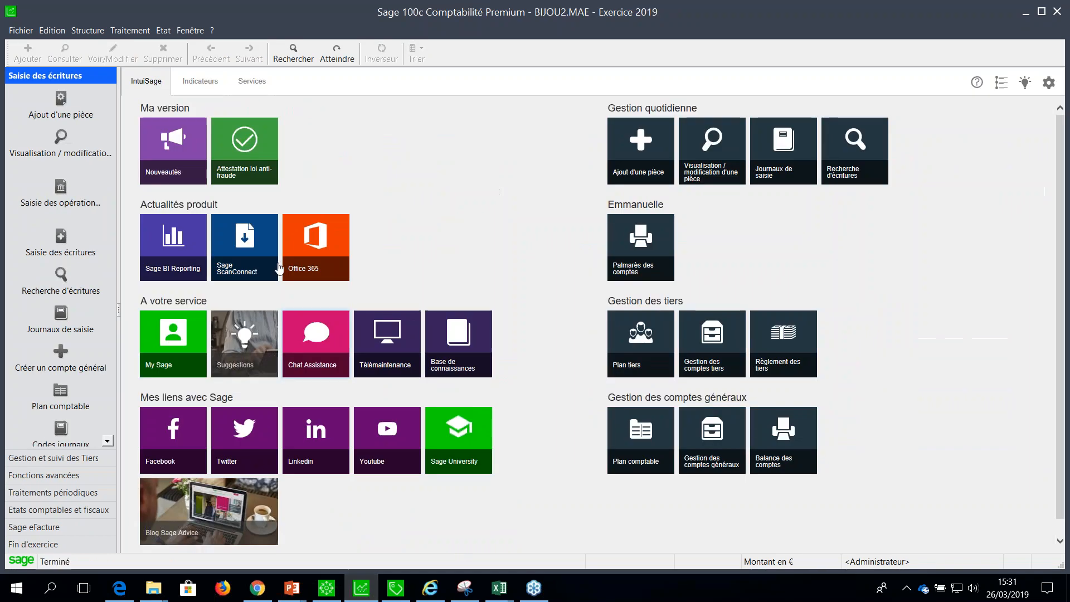
click(129, 31)
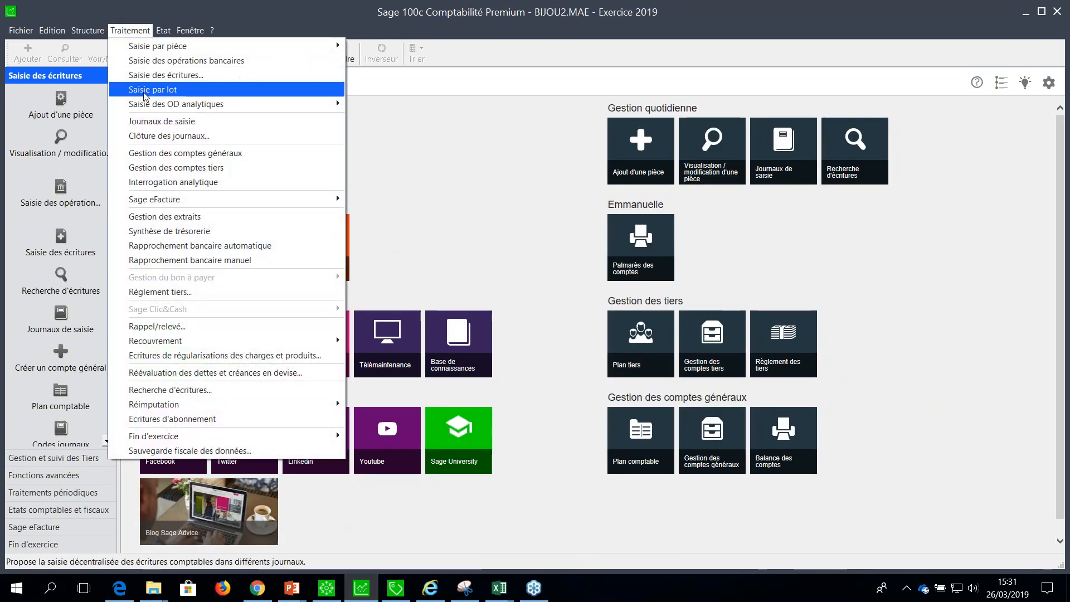
click(153, 168)
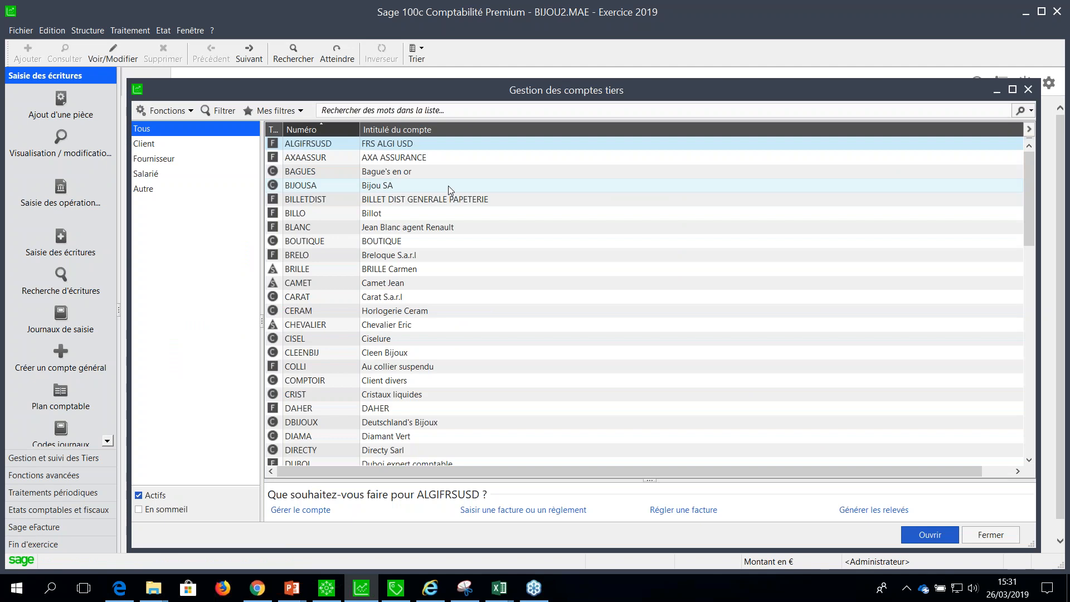
click(173, 146)
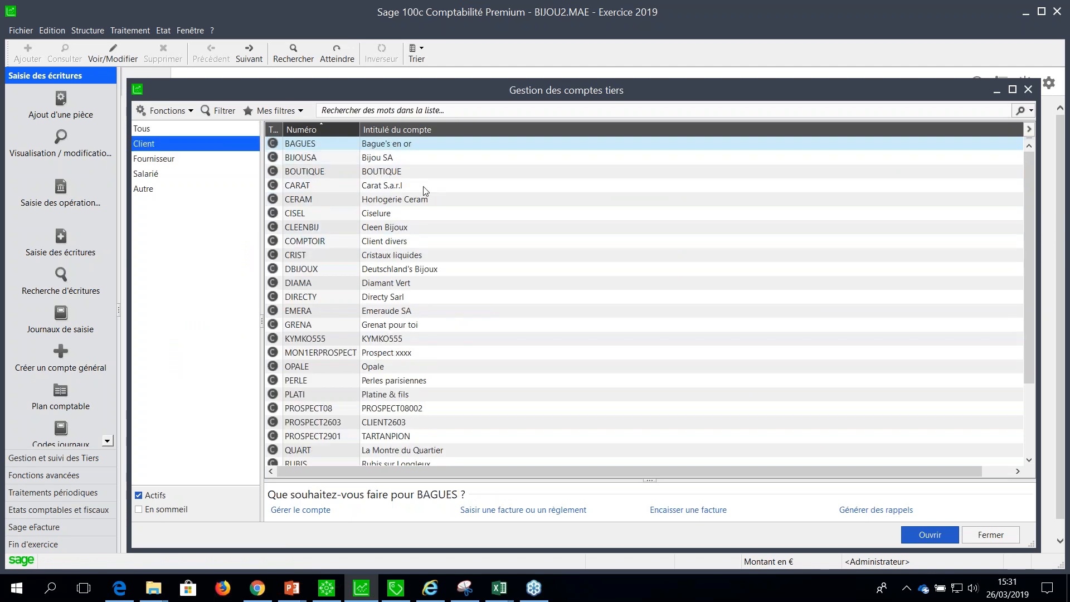
double_click(334, 409)
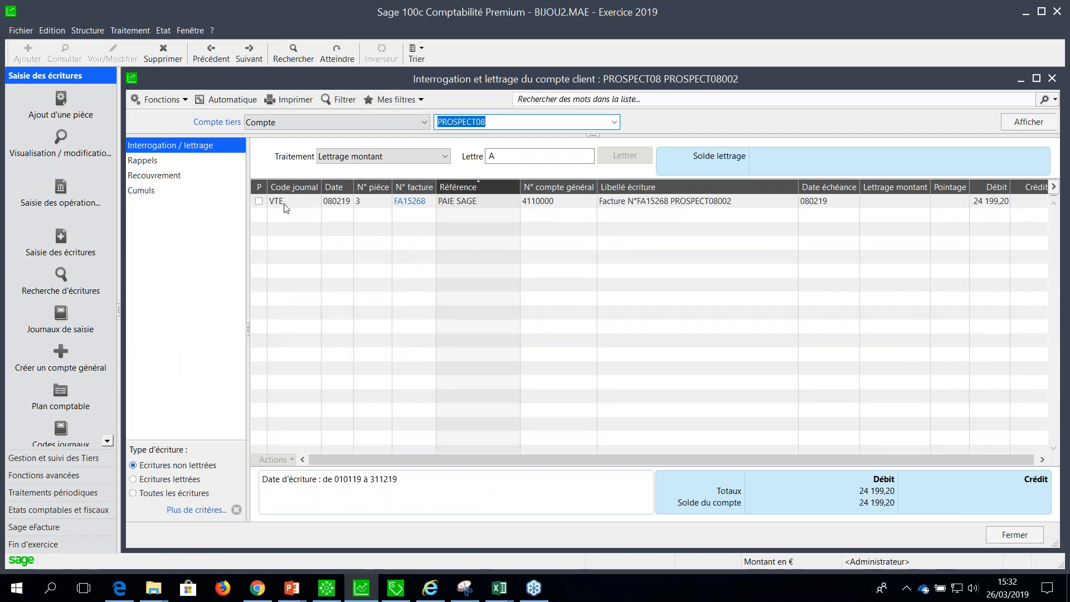
View the PDF of the PAIE SAGE invoice from its accounting entry, then return to the account query in Sage 100c Comptabilité.
click(417, 207)
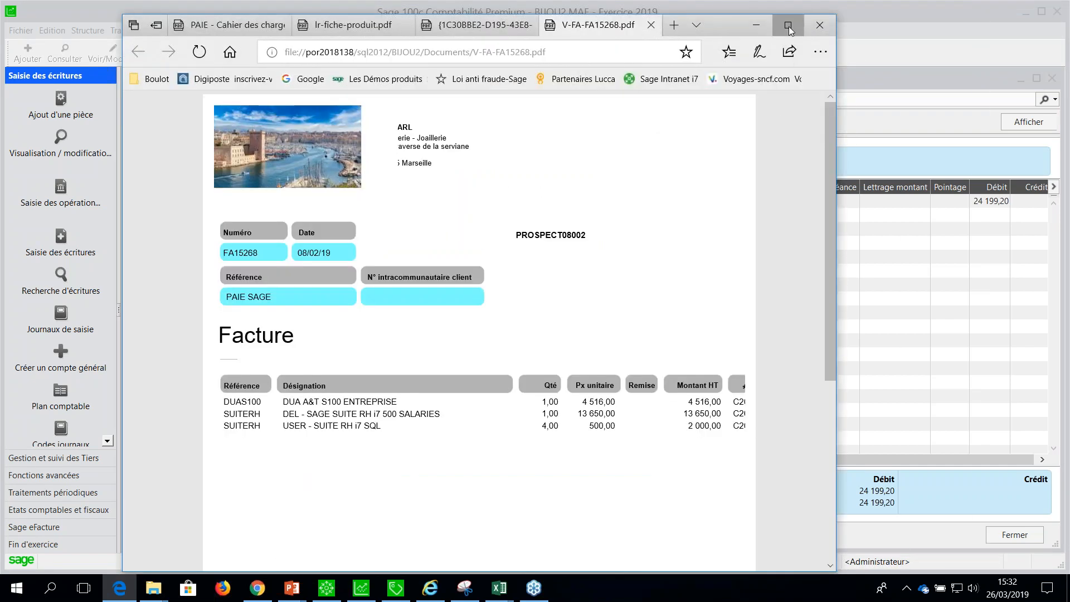
click(787, 26)
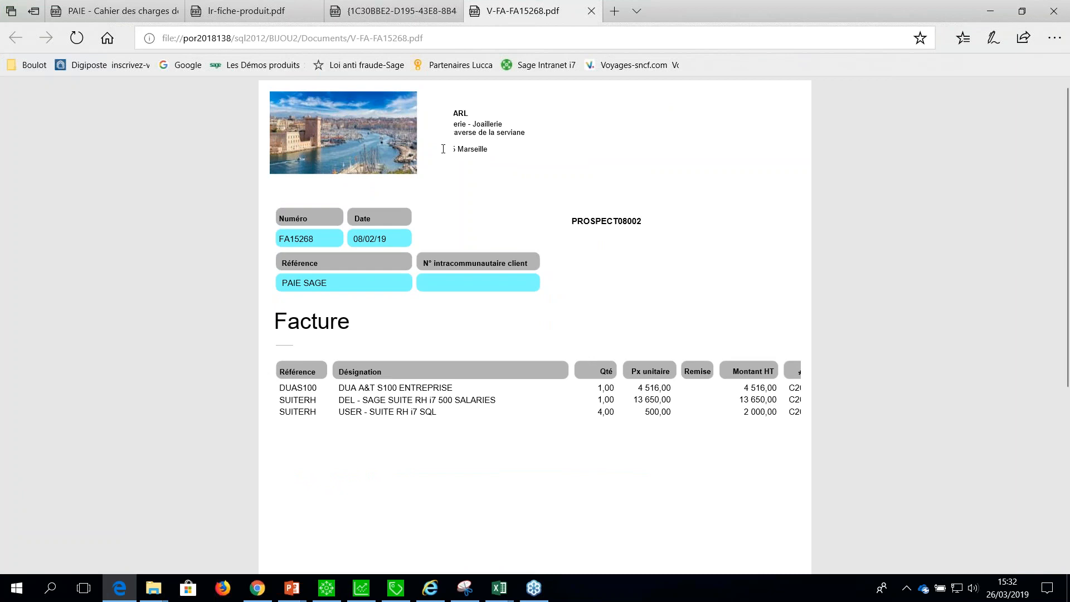
click(396, 588)
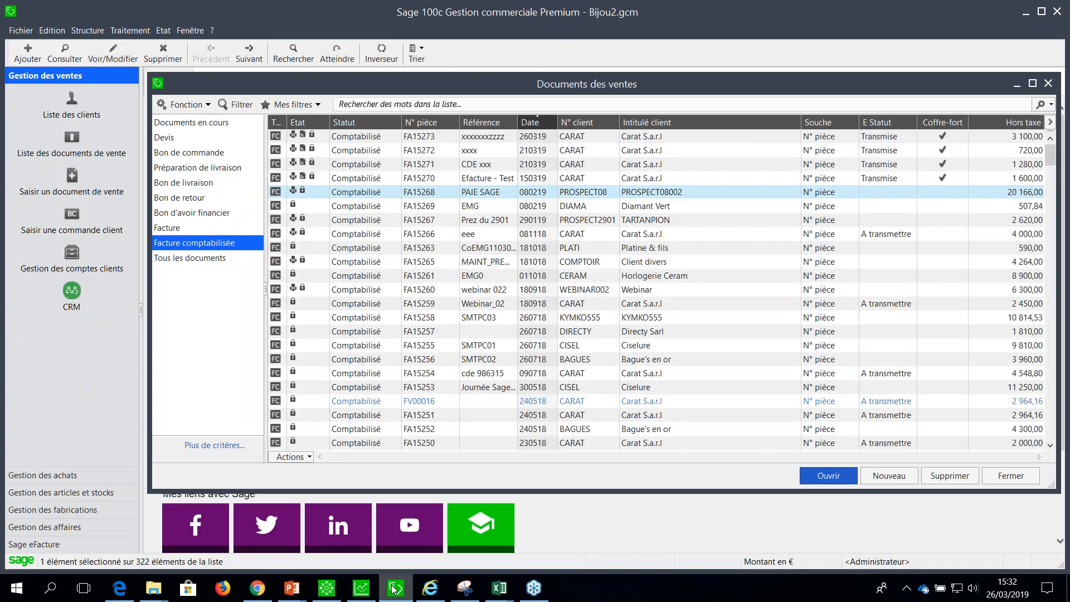
click(361, 588)
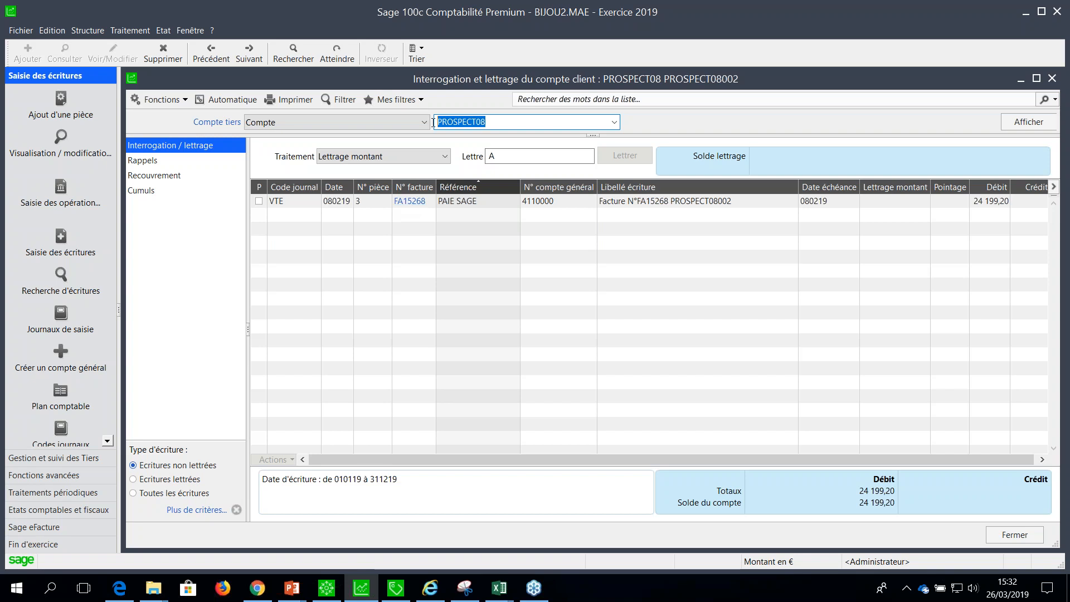
Query the CARAT client account and look through its unlettered entries for invoices with a linked PDF.
text(CARAT)
key(Tab)
click(425, 201)
shift+click(427, 412)
click(420, 412)
shift+click(418, 202)
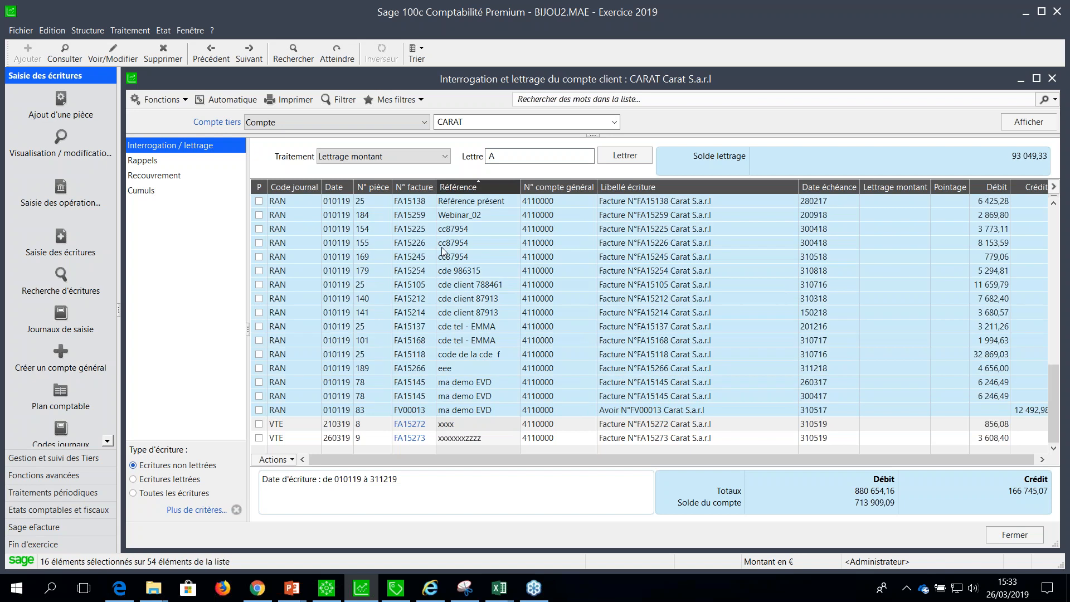
click(427, 413)
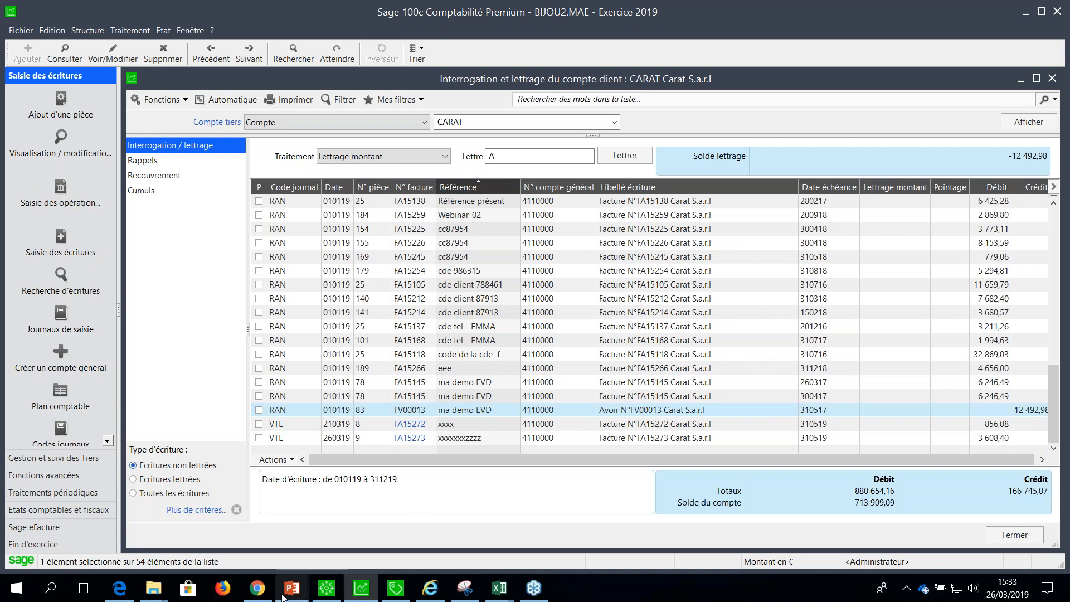
Switch to the PowerPoint deck 2019 03 26 WEB CONF Sage 100c, start the slide show from slide 32 and advance to slide 33.
mouse_move(290, 591)
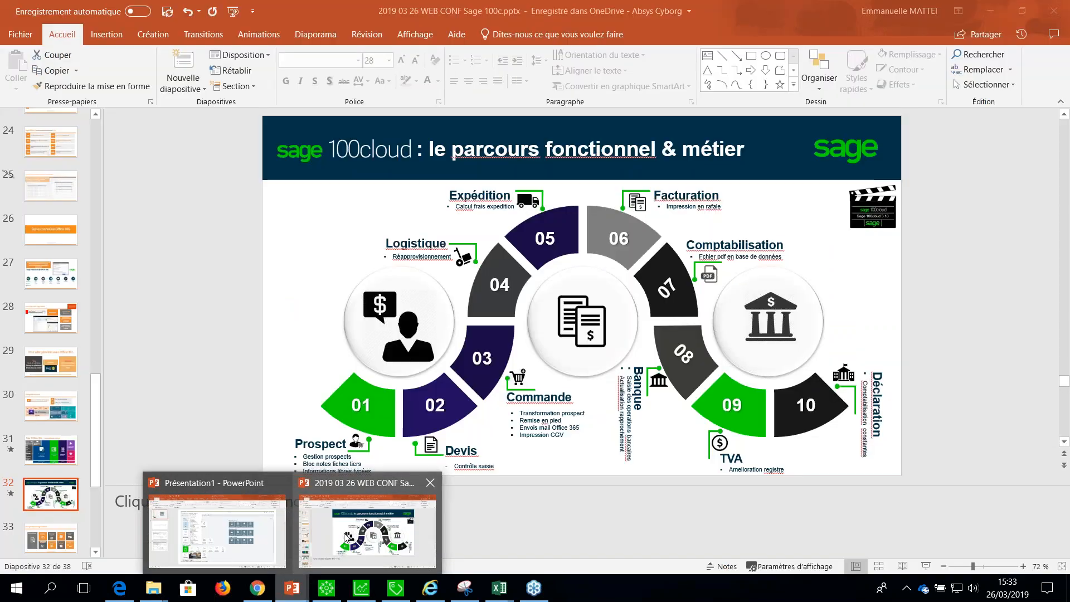
click(365, 530)
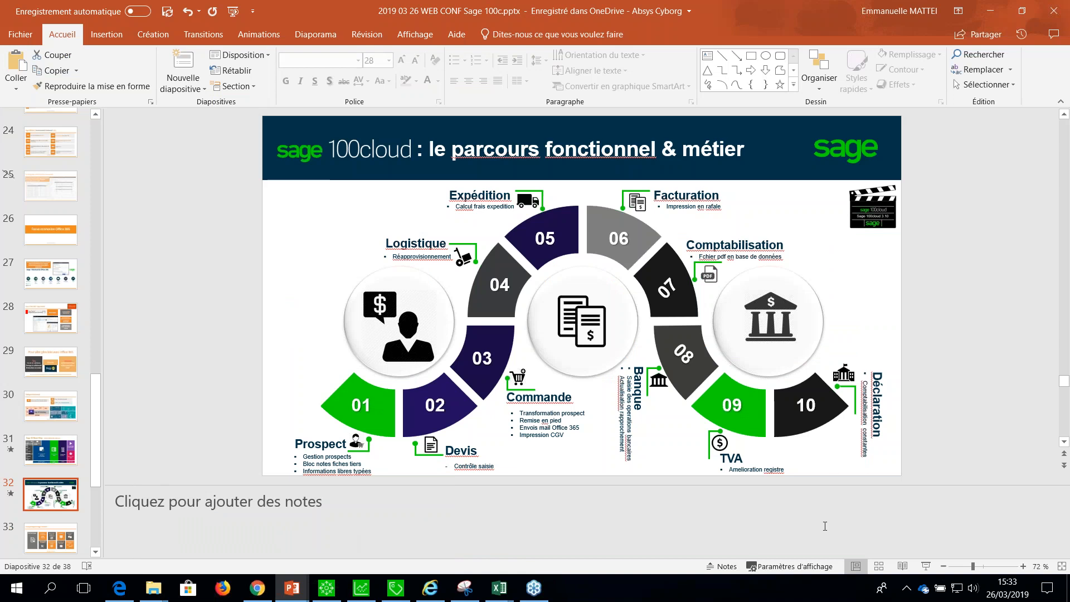
click(926, 566)
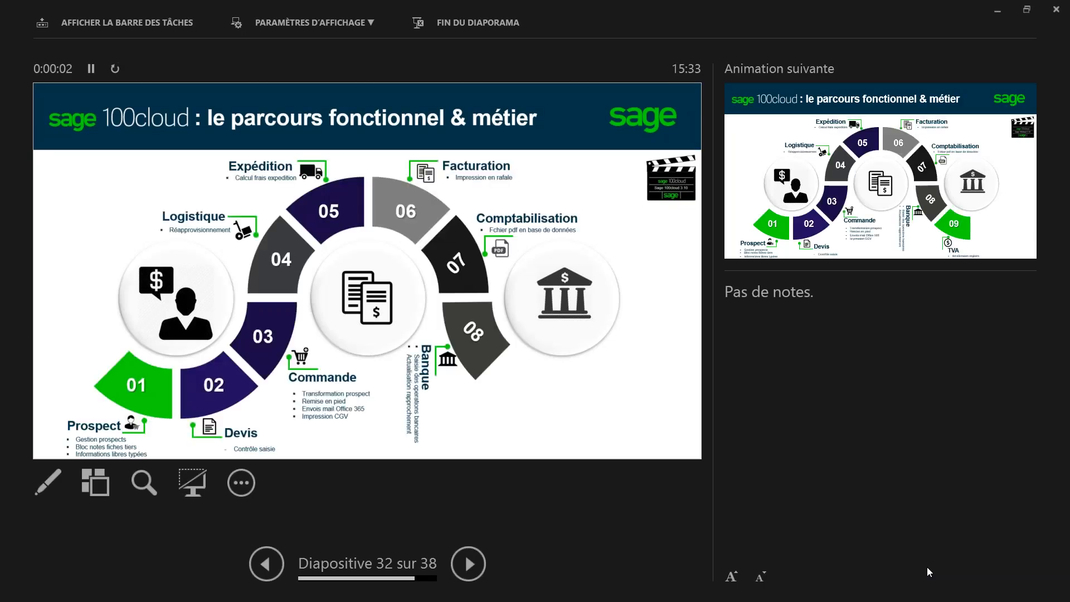
key(Right)
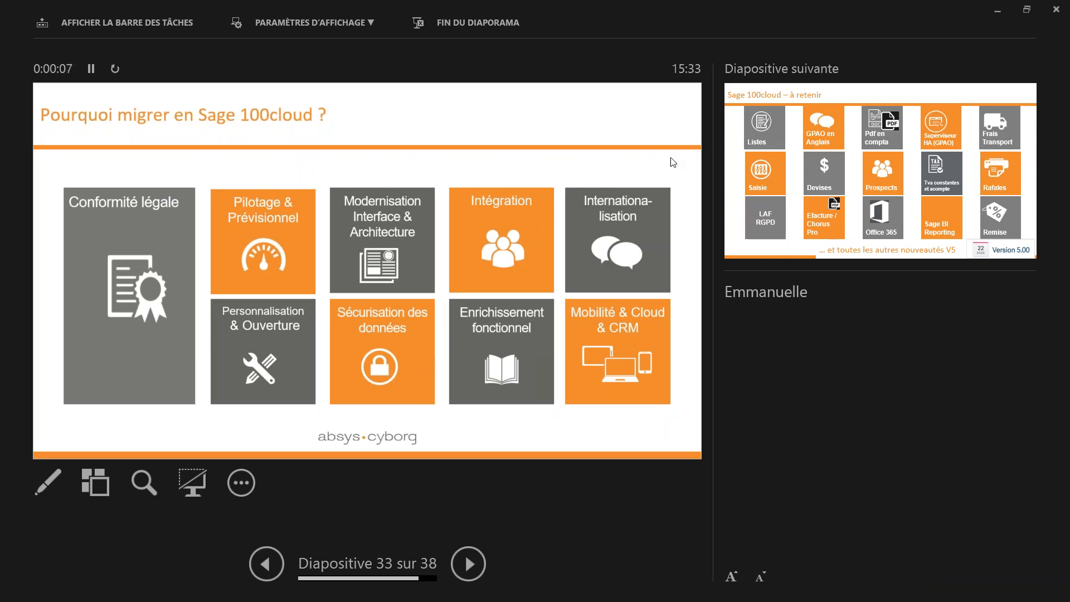
Swap the presenter view and slide show displays, and advance to the slide "Sage 100cloud – à retenir".
click(295, 22)
click(296, 49)
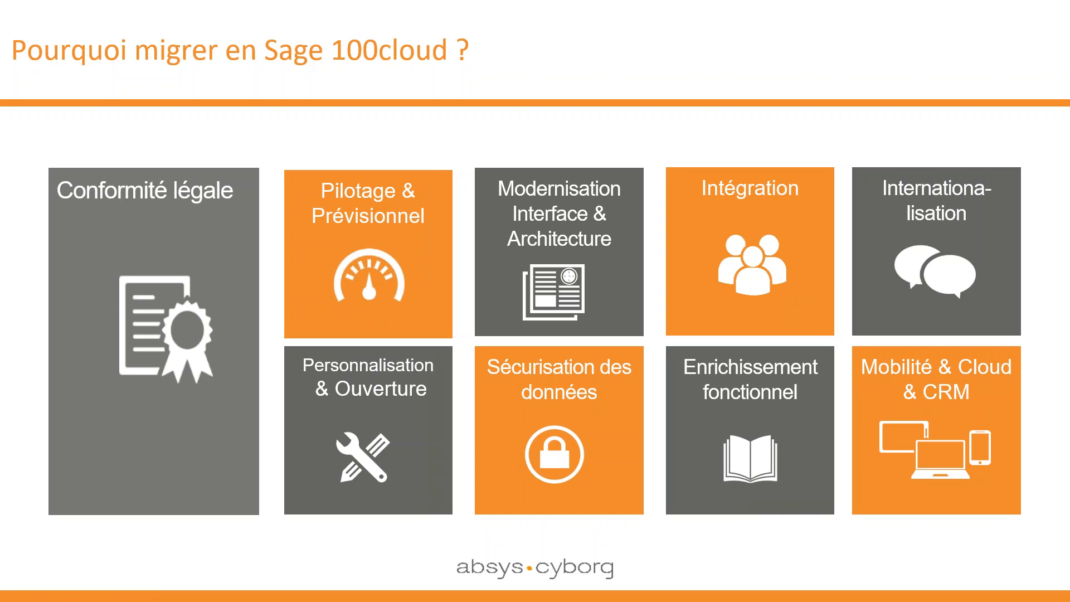
key(Right)
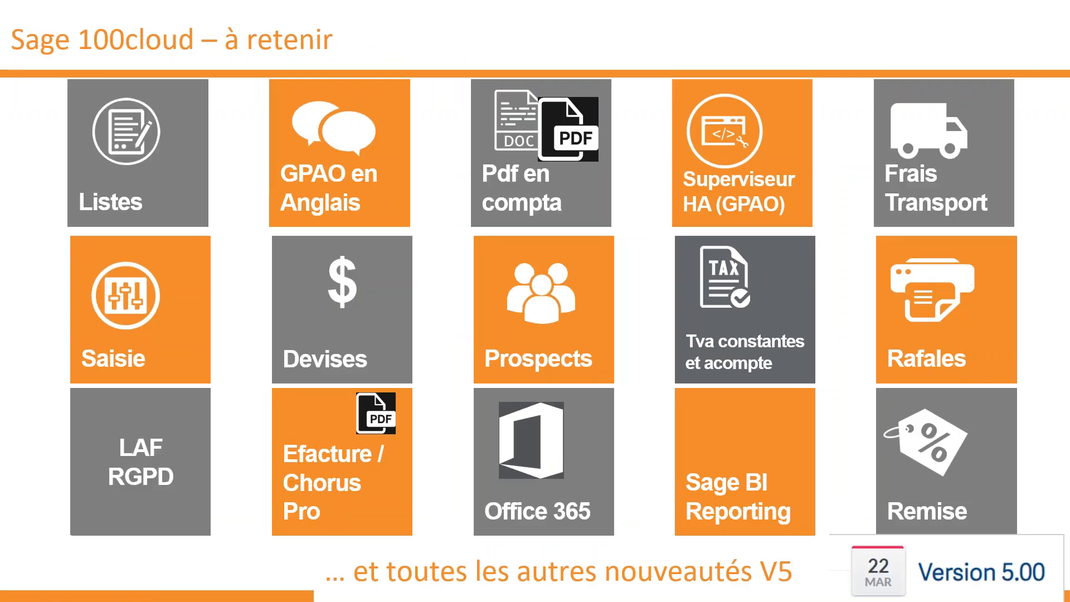